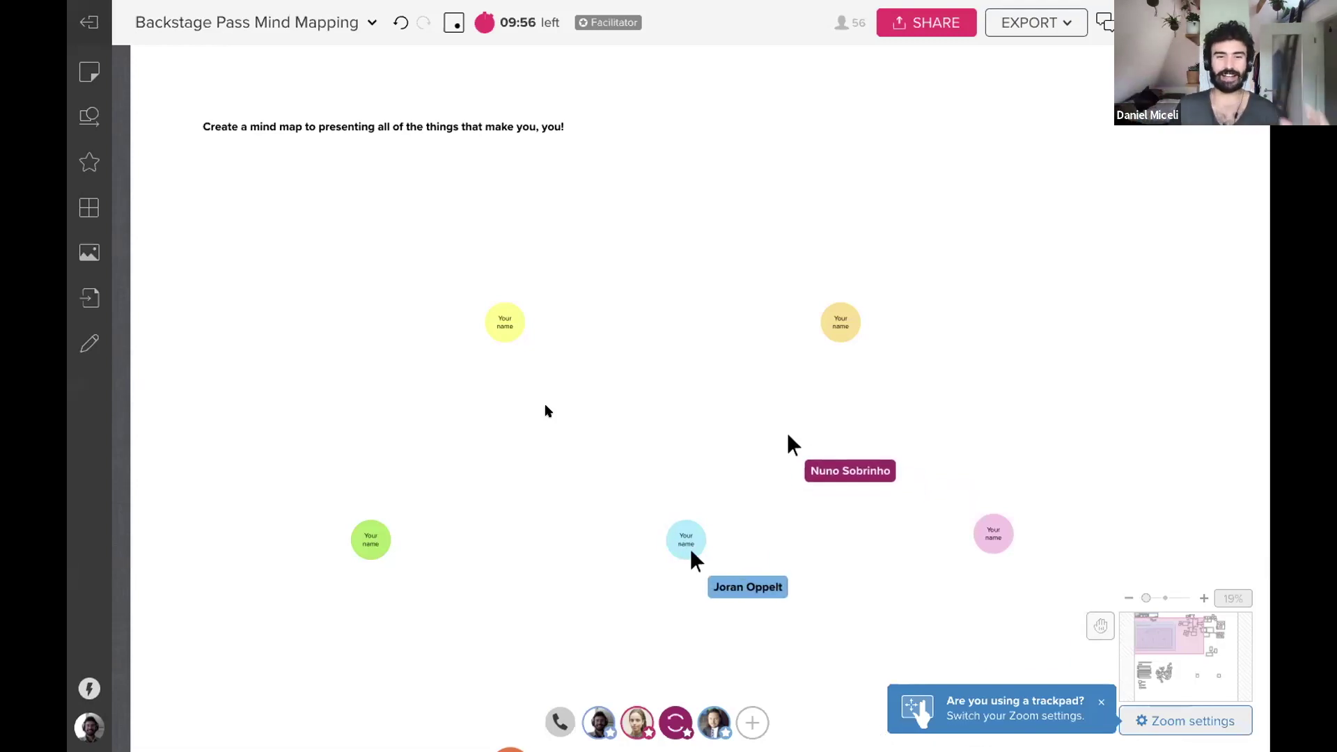
# Replace the placeholder text in the green circle with the participant's first name.
pyautogui.moveTo(461, 354); pyautogui.dragTo(525, 370)
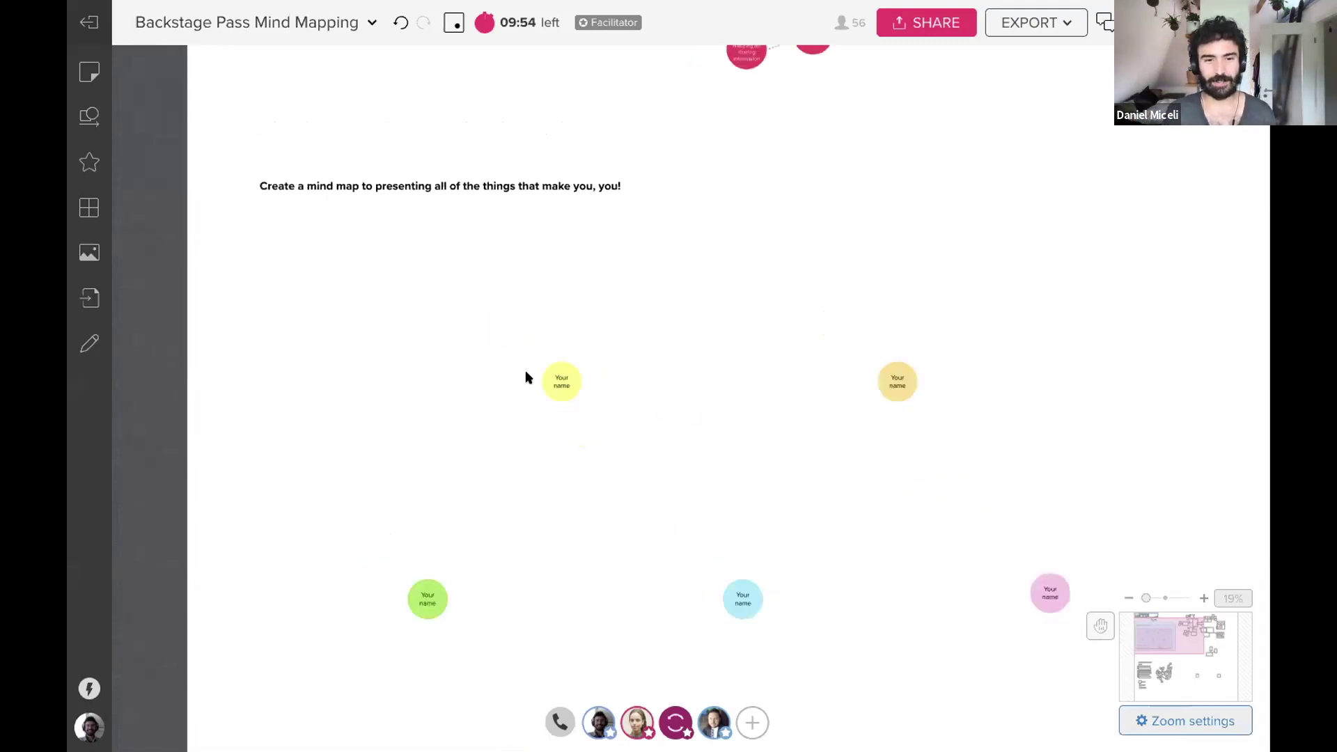
pyautogui.scroll(-5, 579, 174)
pyautogui.scroll(1, 557, 268)
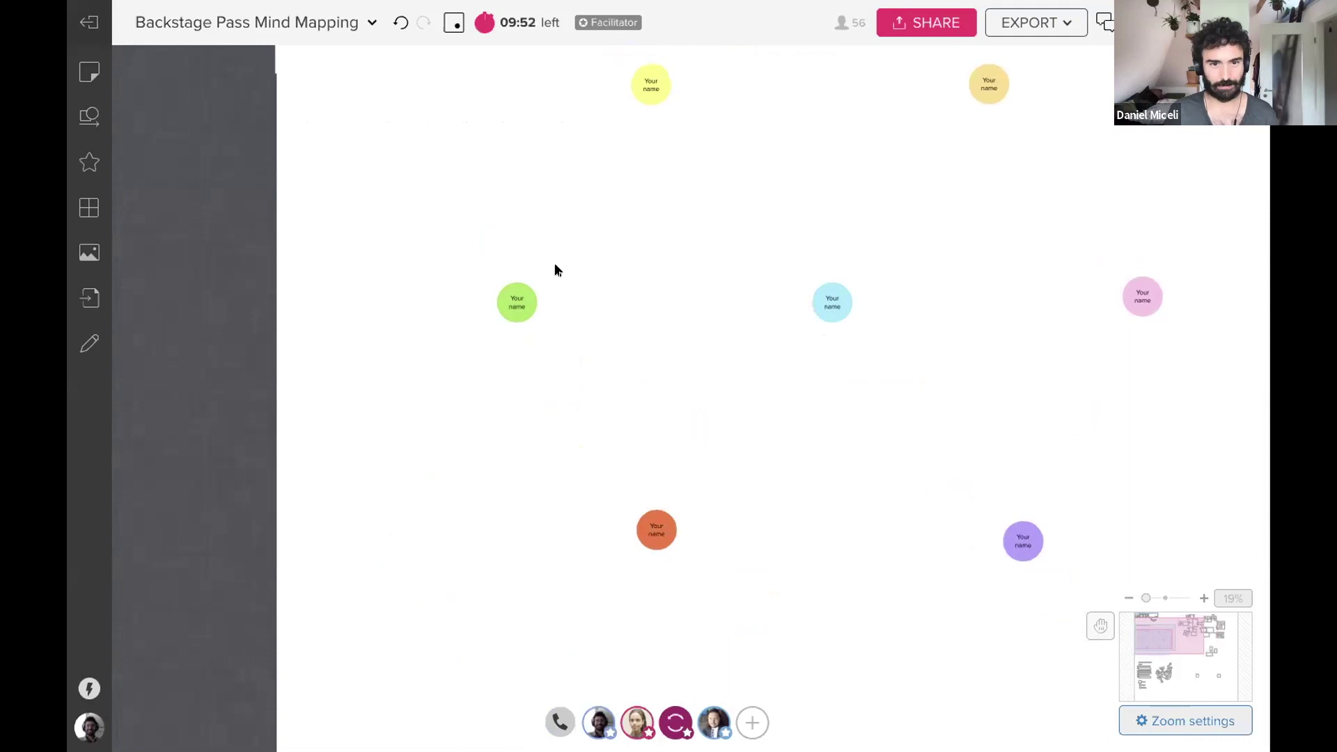
pyautogui.scroll(2, 529, 292)
pyautogui.click(501, 321)
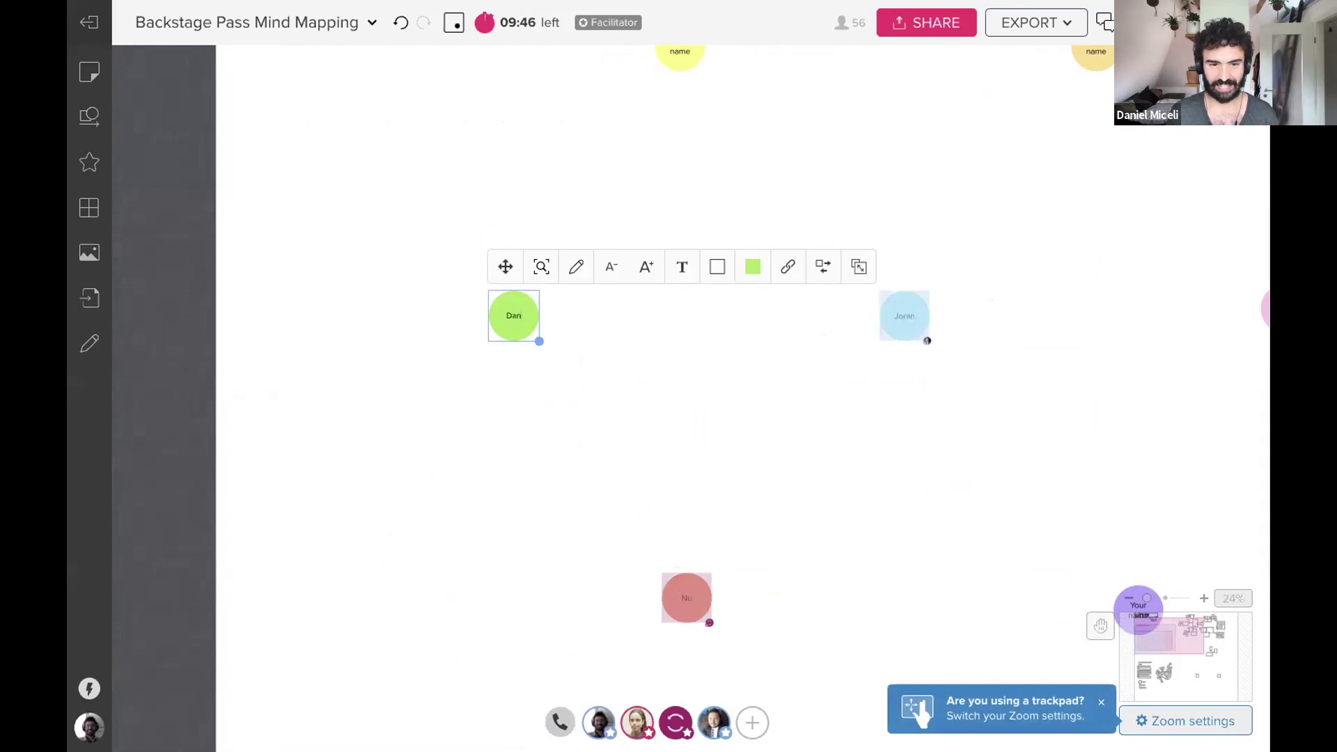
pyautogui.click(548, 311)
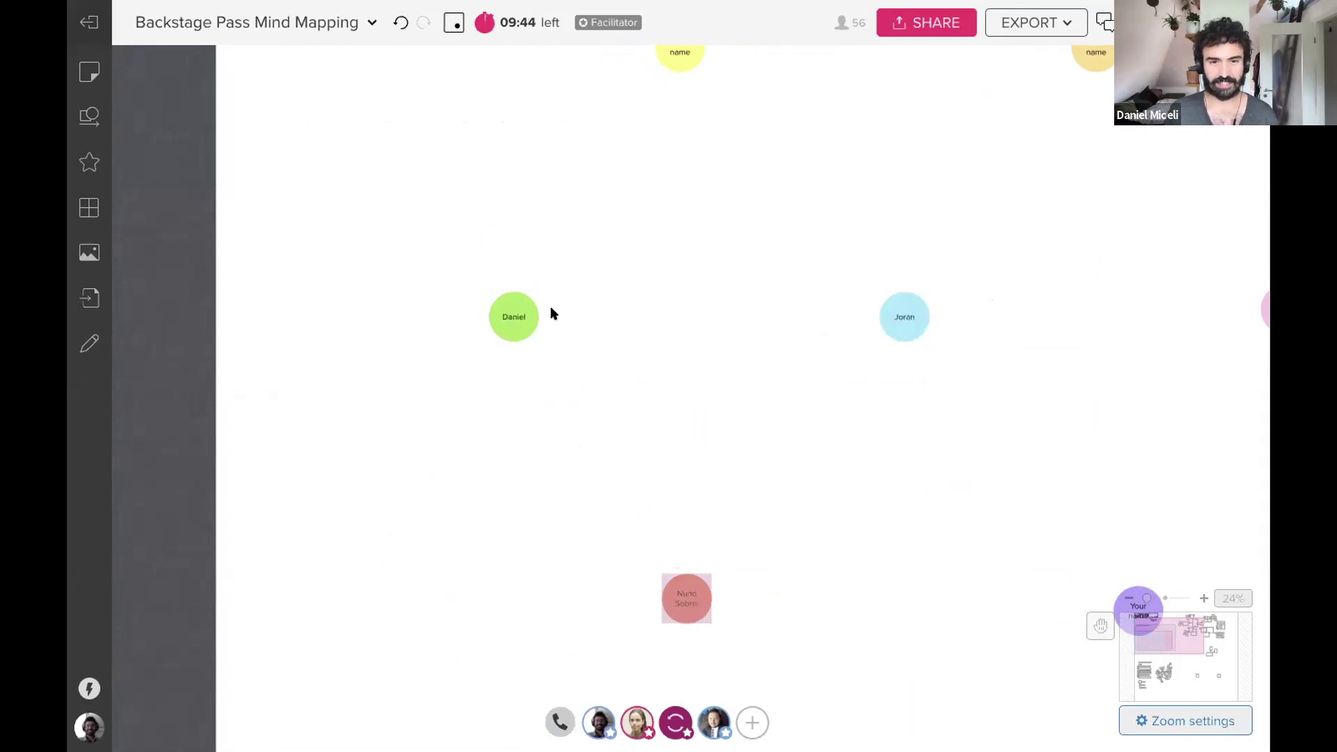
# Connect a new round sticky note above the green name circle and label it "Performer".
pyautogui.moveTo(514, 291); pyautogui.dragTo(513, 249)
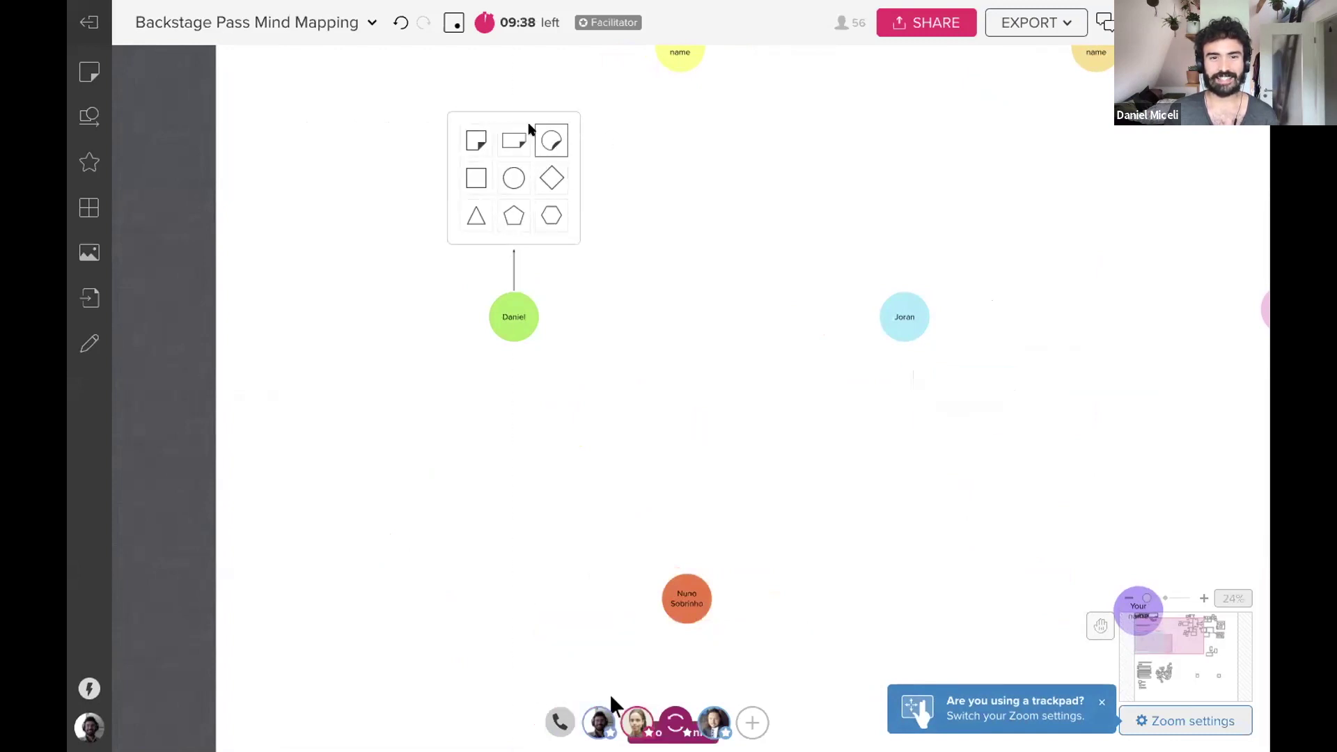
pyautogui.click(559, 142)
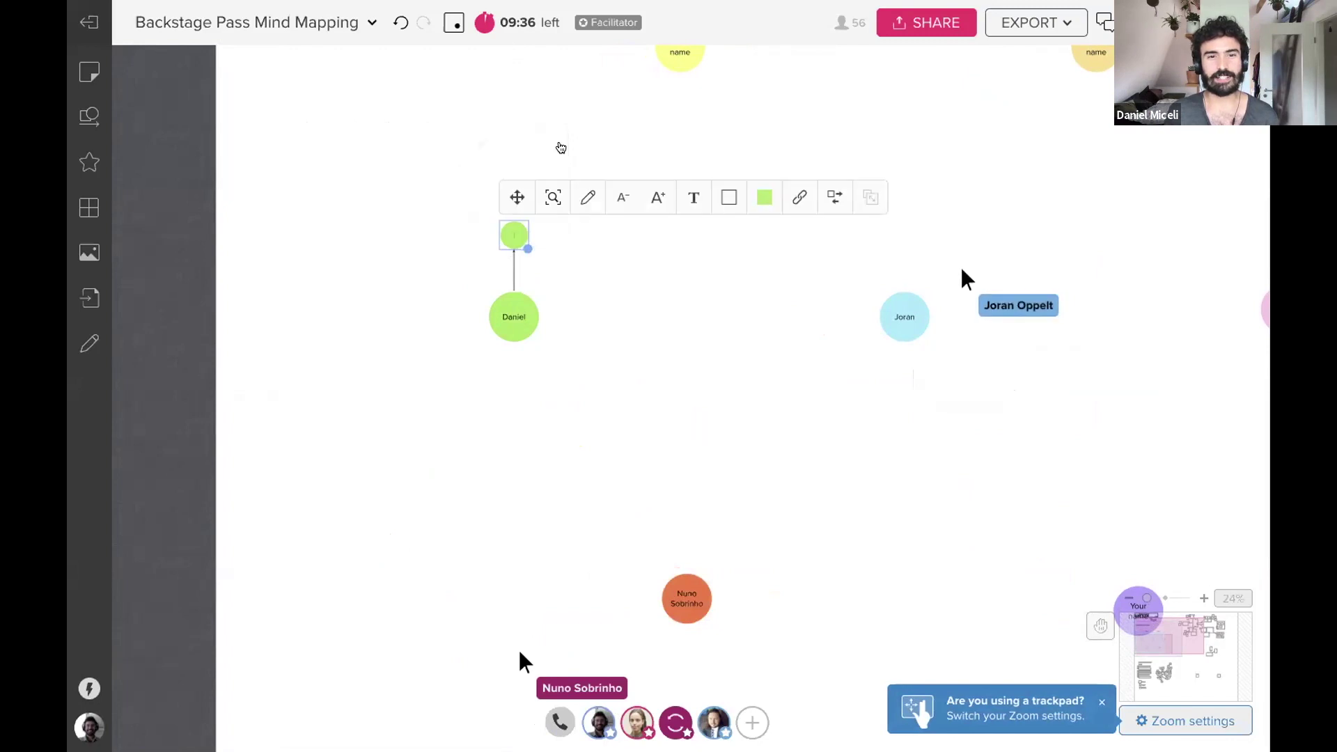
pyautogui.scroll(2, 540, 239)
pyautogui.click(490, 236)
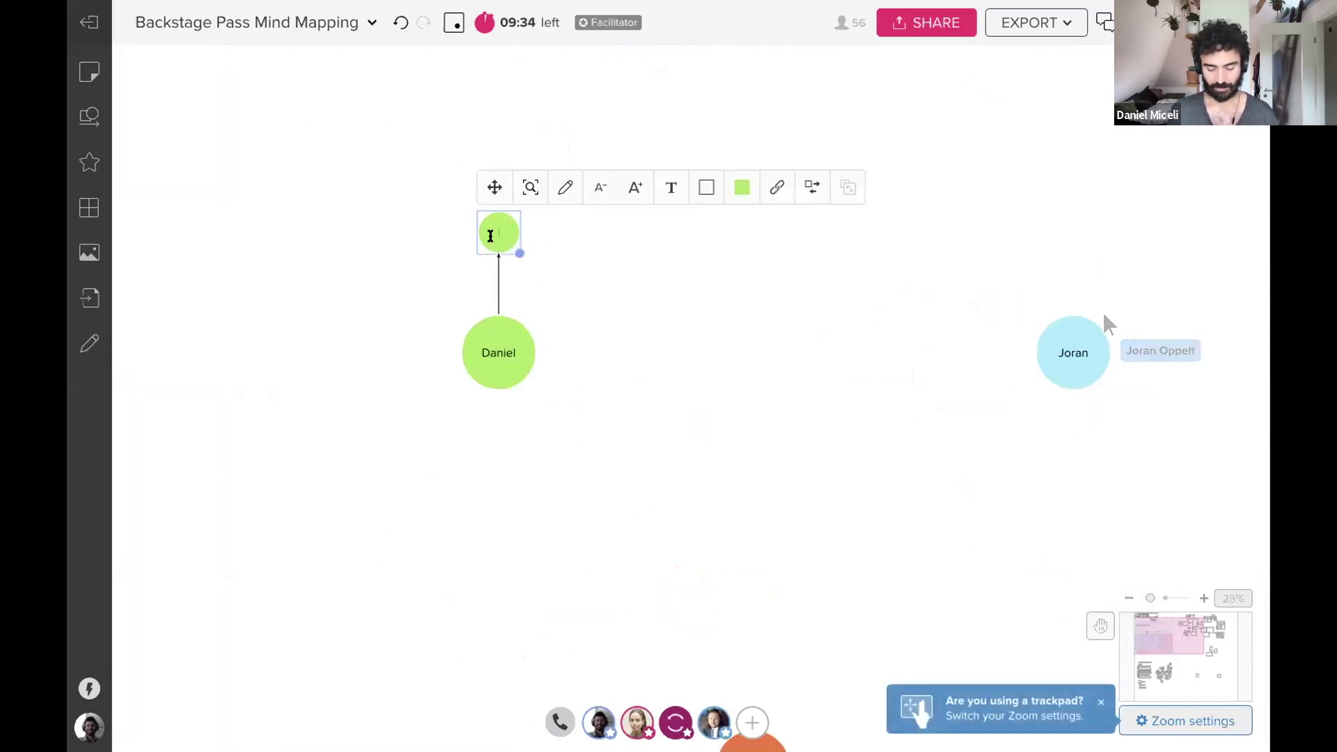
pyautogui.write('Performerc')
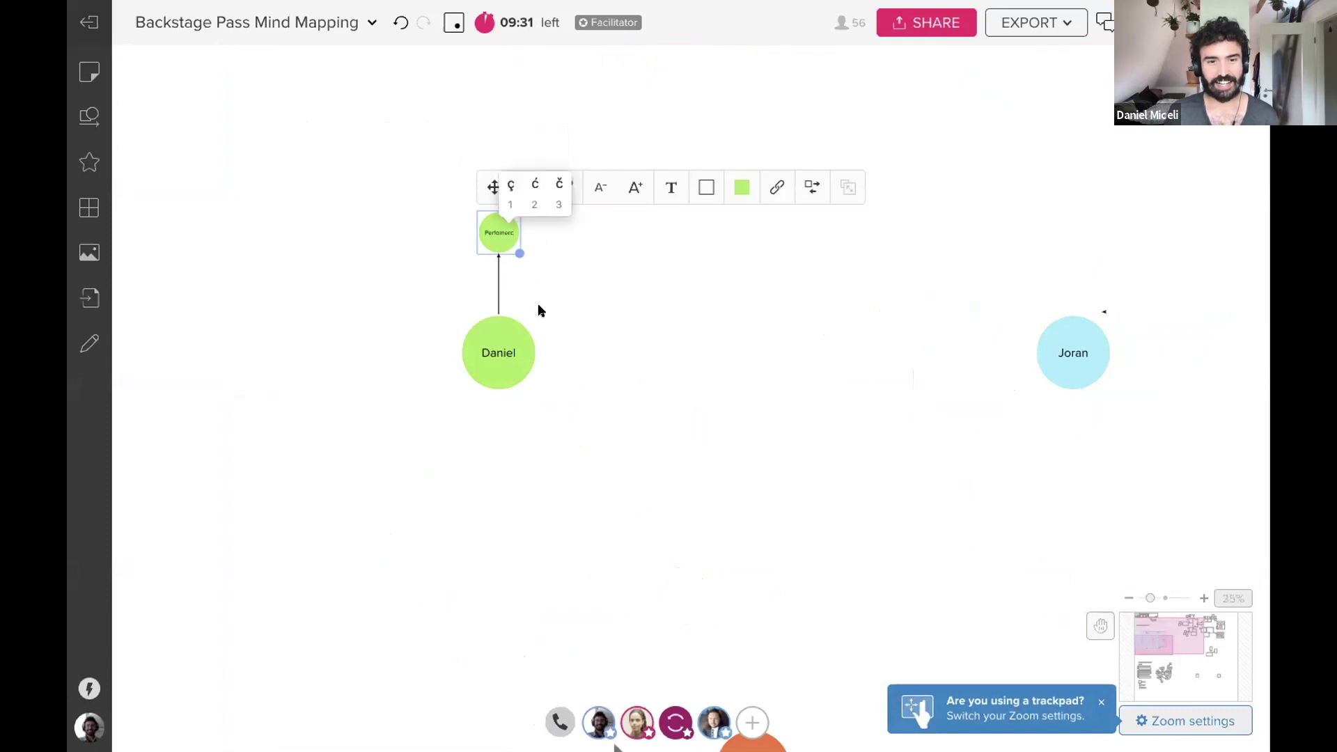
pyautogui.click(519, 342)
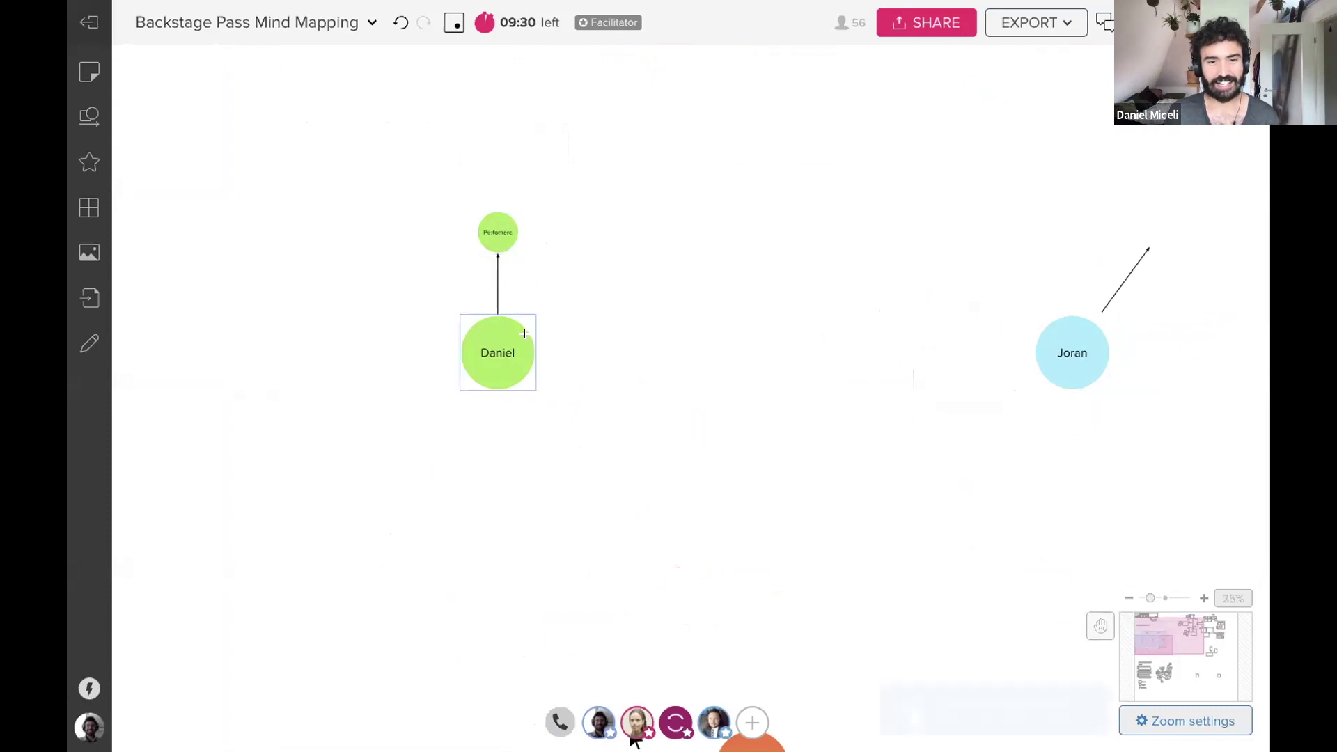
# Connect a round sticky note to the upper right of the green name circle and label it "Content Specialist".
pyautogui.moveTo(535, 388); pyautogui.dragTo(600, 293)
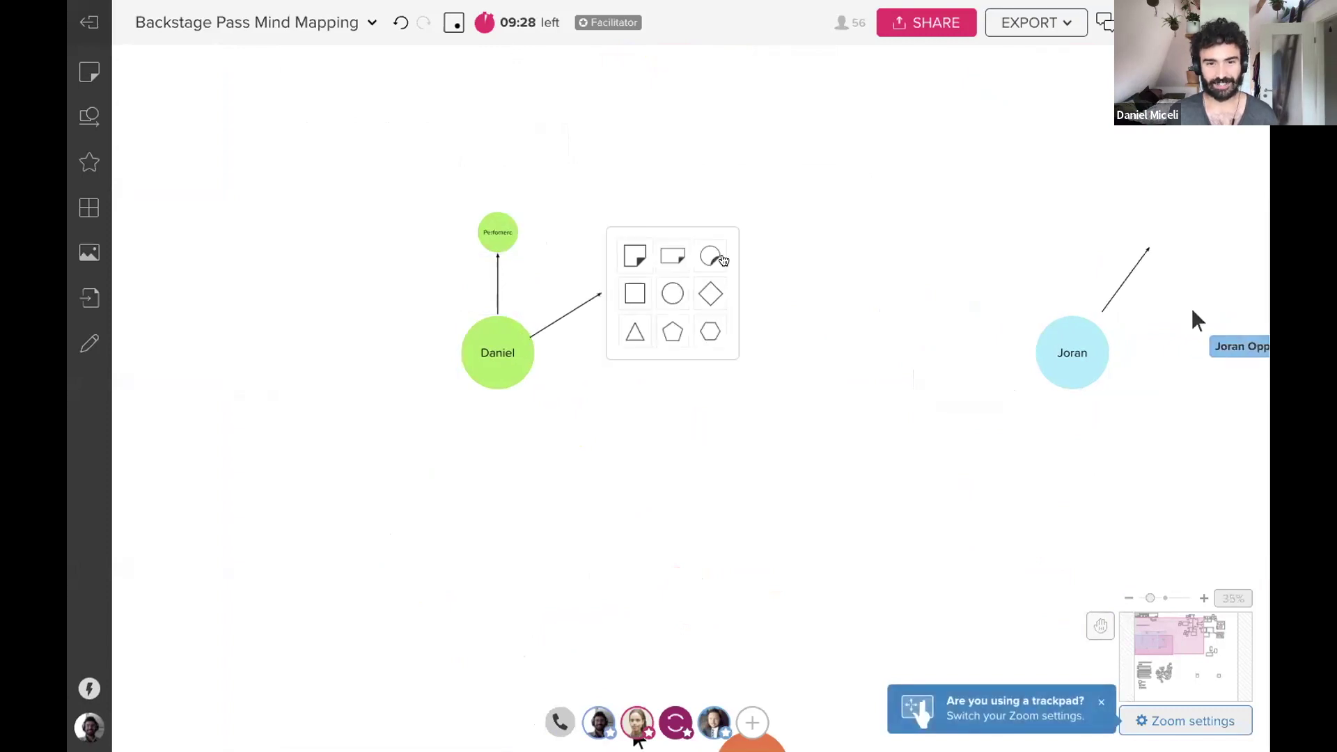
pyautogui.click(710, 266)
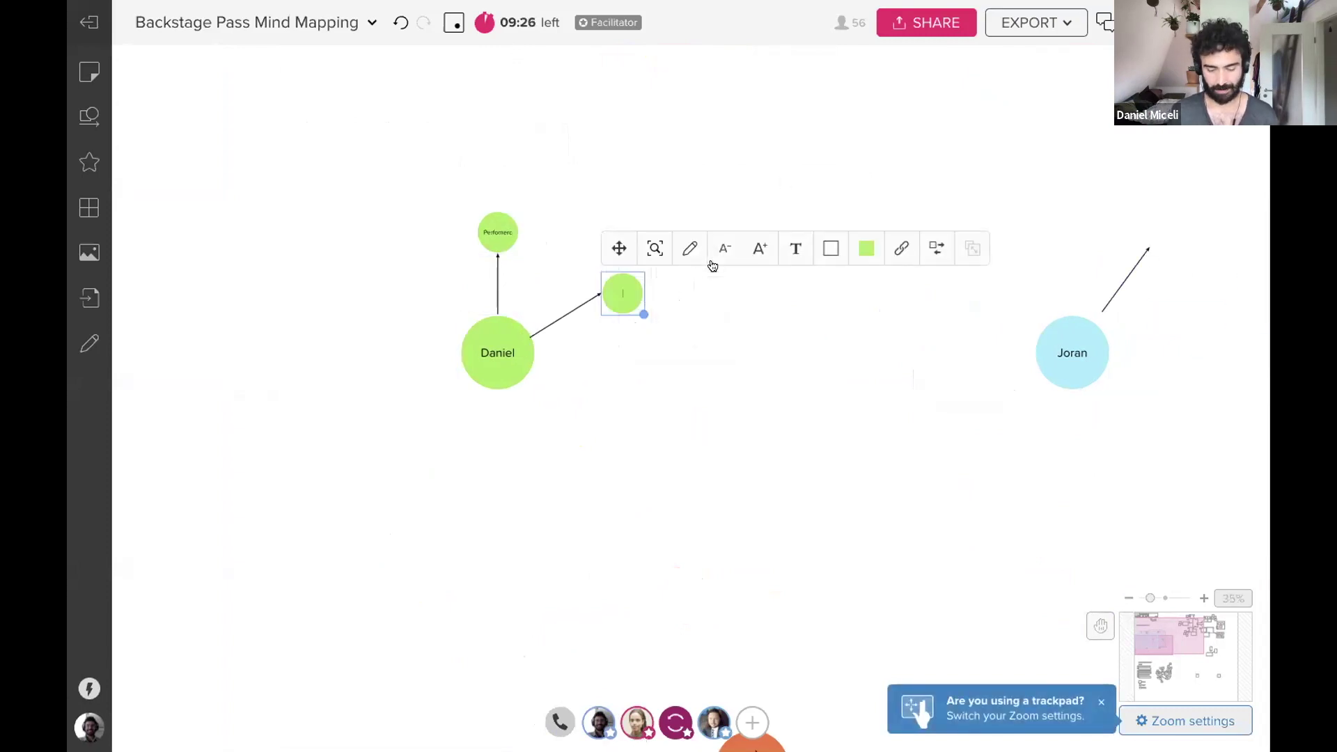
pyautogui.write('Content')
pyautogui.write(' Specialist')
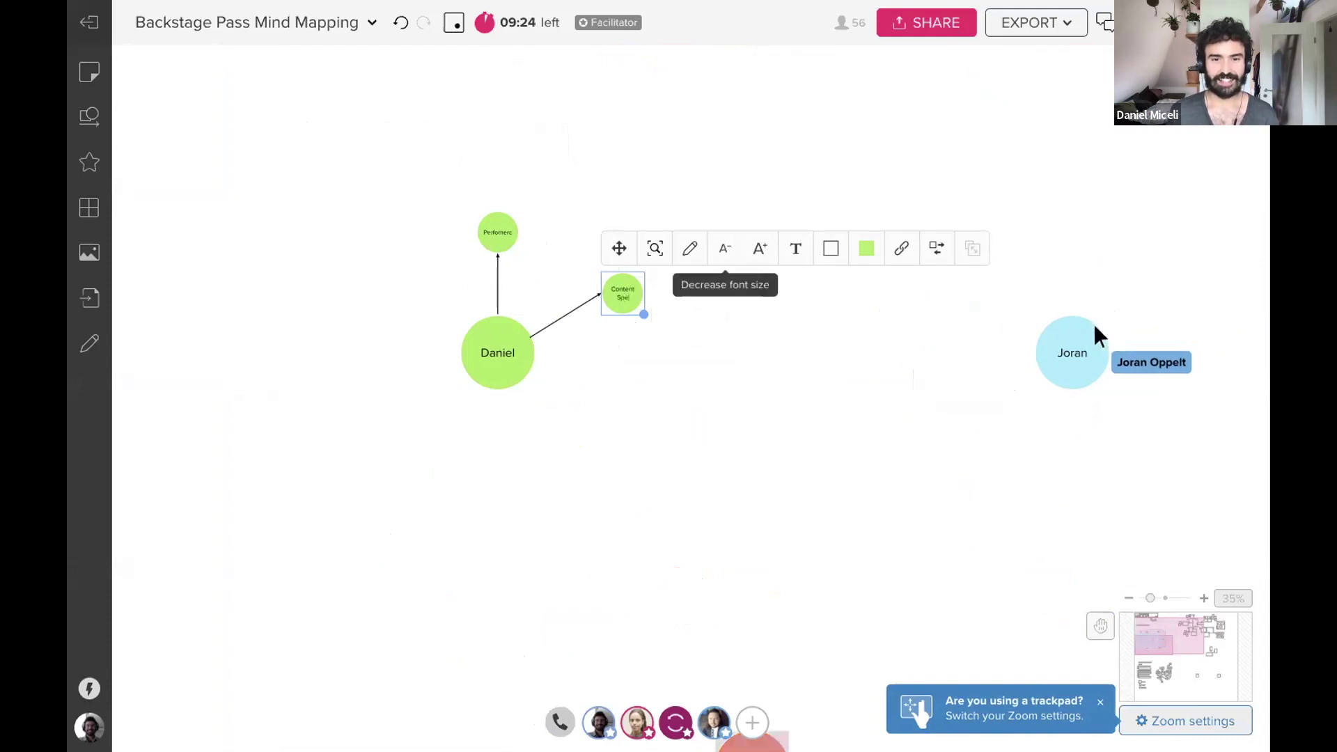
pyautogui.click(660, 363)
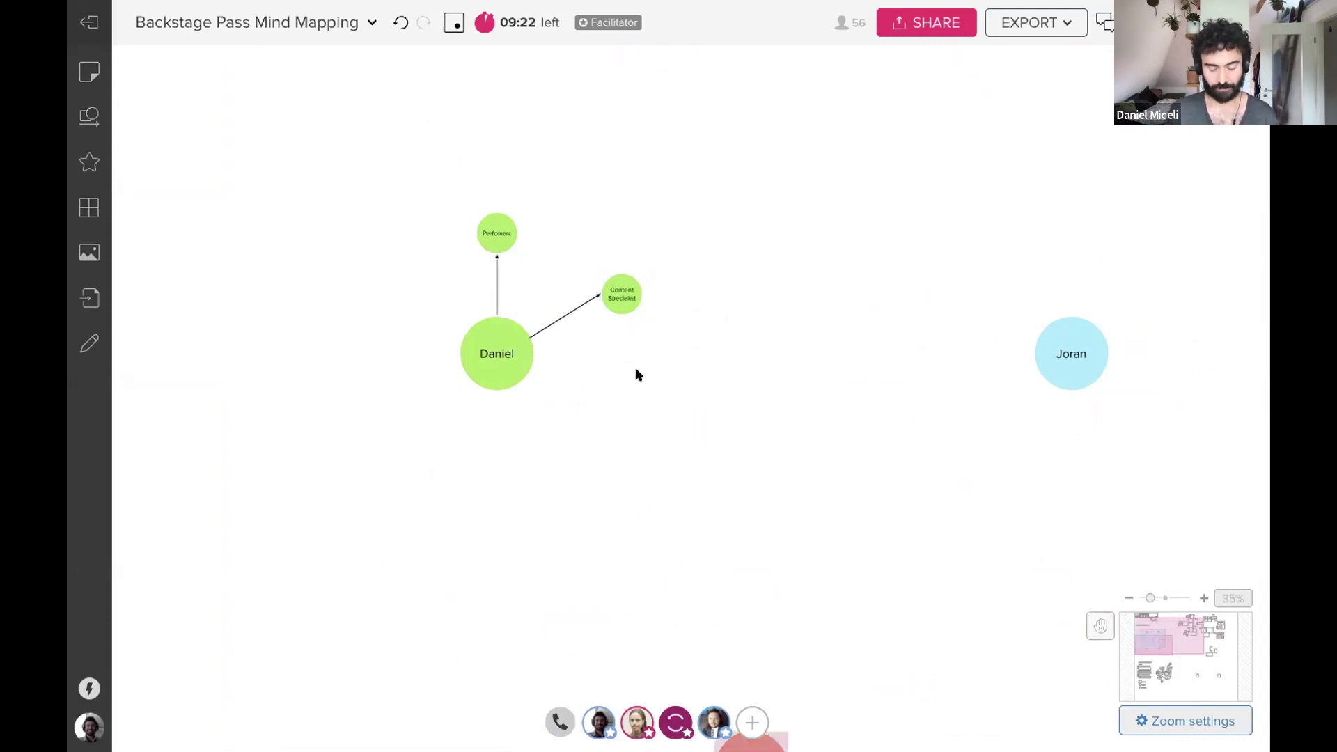
# Connect a round sticky note to the lower right of the green name circle and label it "Plant Lover".
pyautogui.moveTo(524, 377); pyautogui.dragTo(590, 430)
pyautogui.click(692, 393)
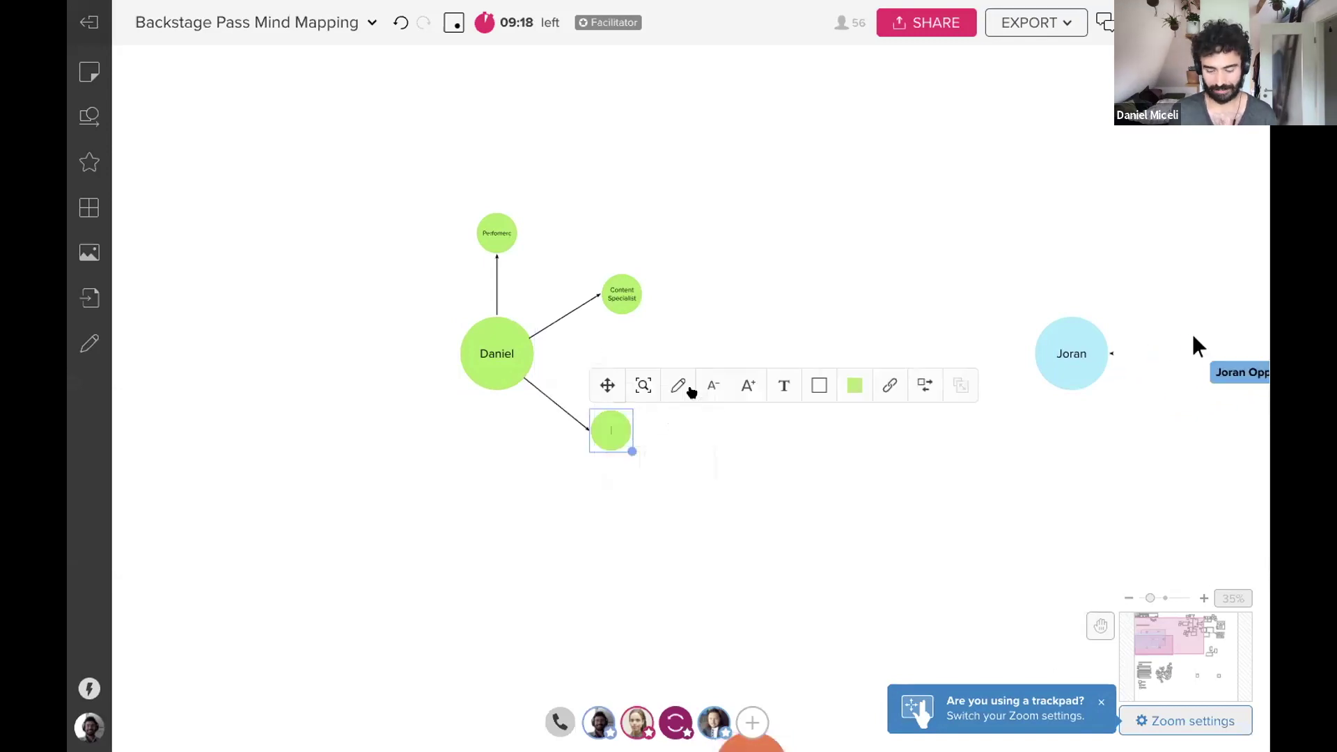
pyautogui.write('Plant Lover')
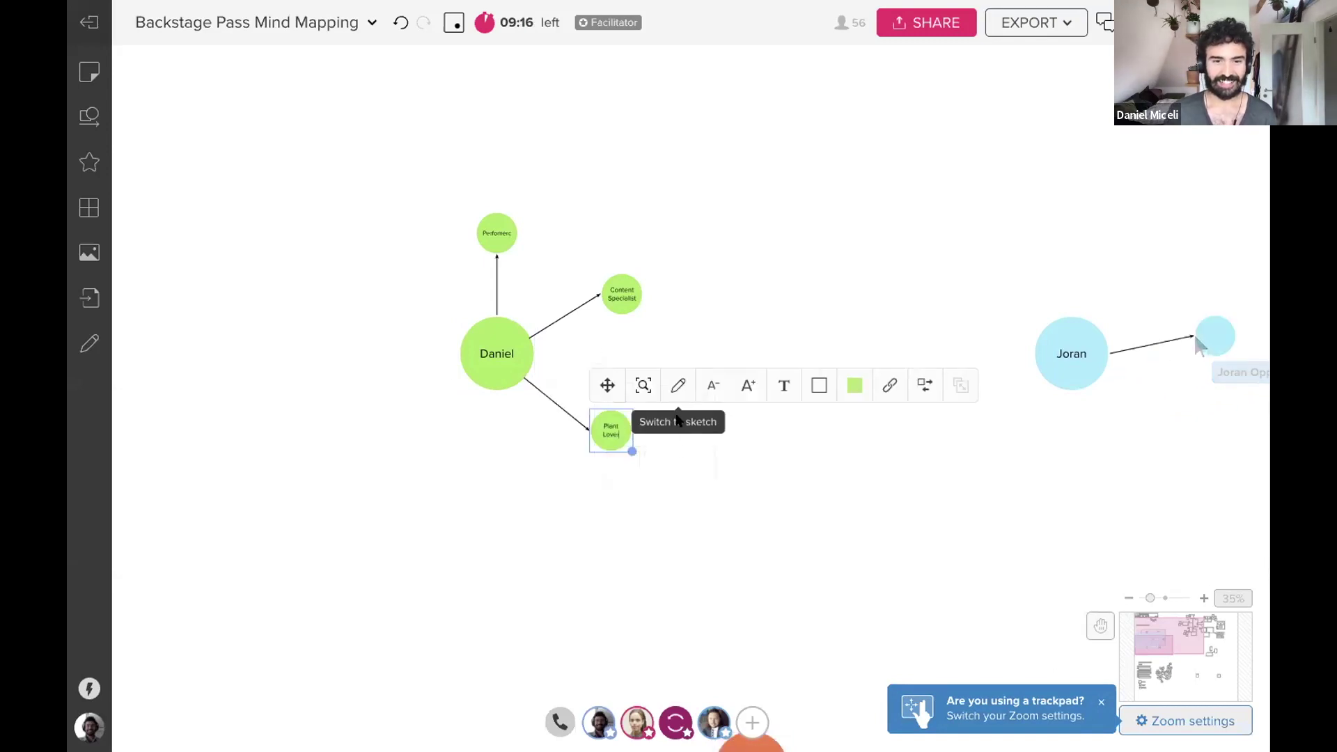
pyautogui.click(484, 378)
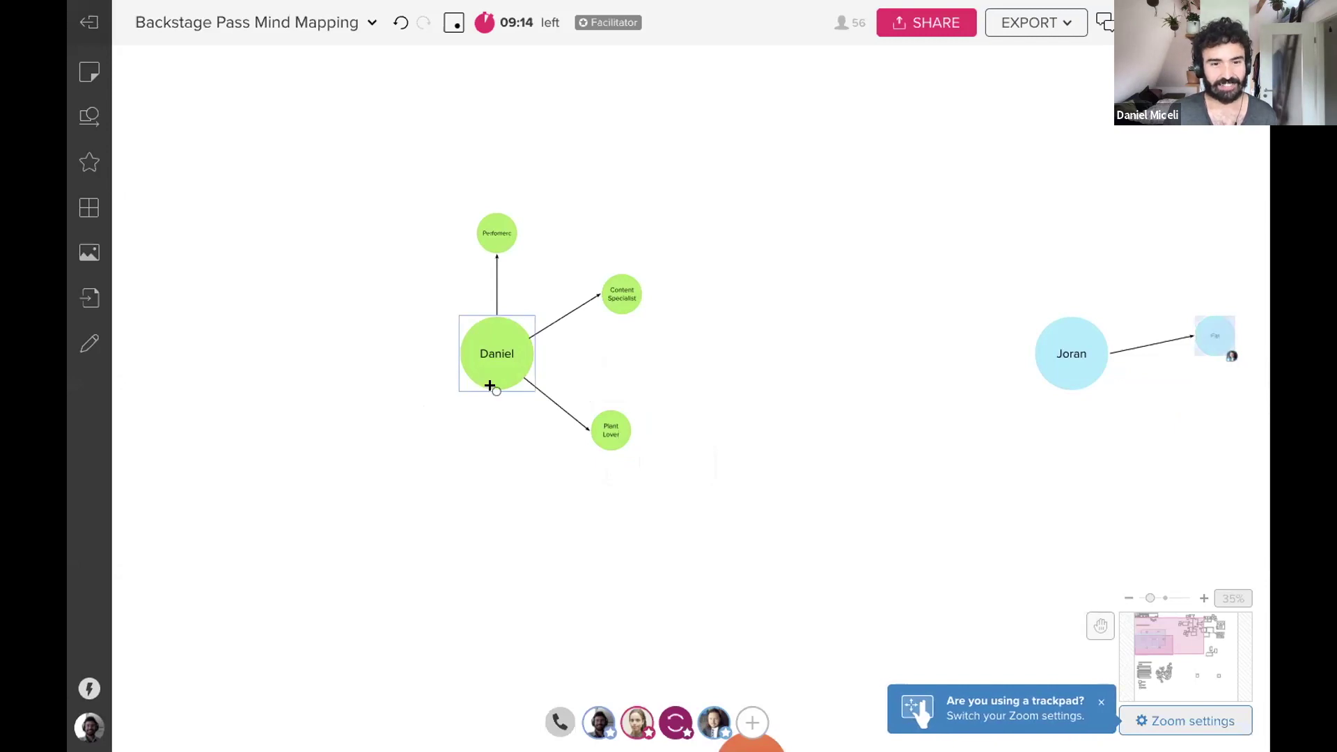
# Connect a round sticky note directly below the green name circle and label it "Sustainability Enthusiast".
pyautogui.moveTo(490, 416); pyautogui.dragTo(492, 423)
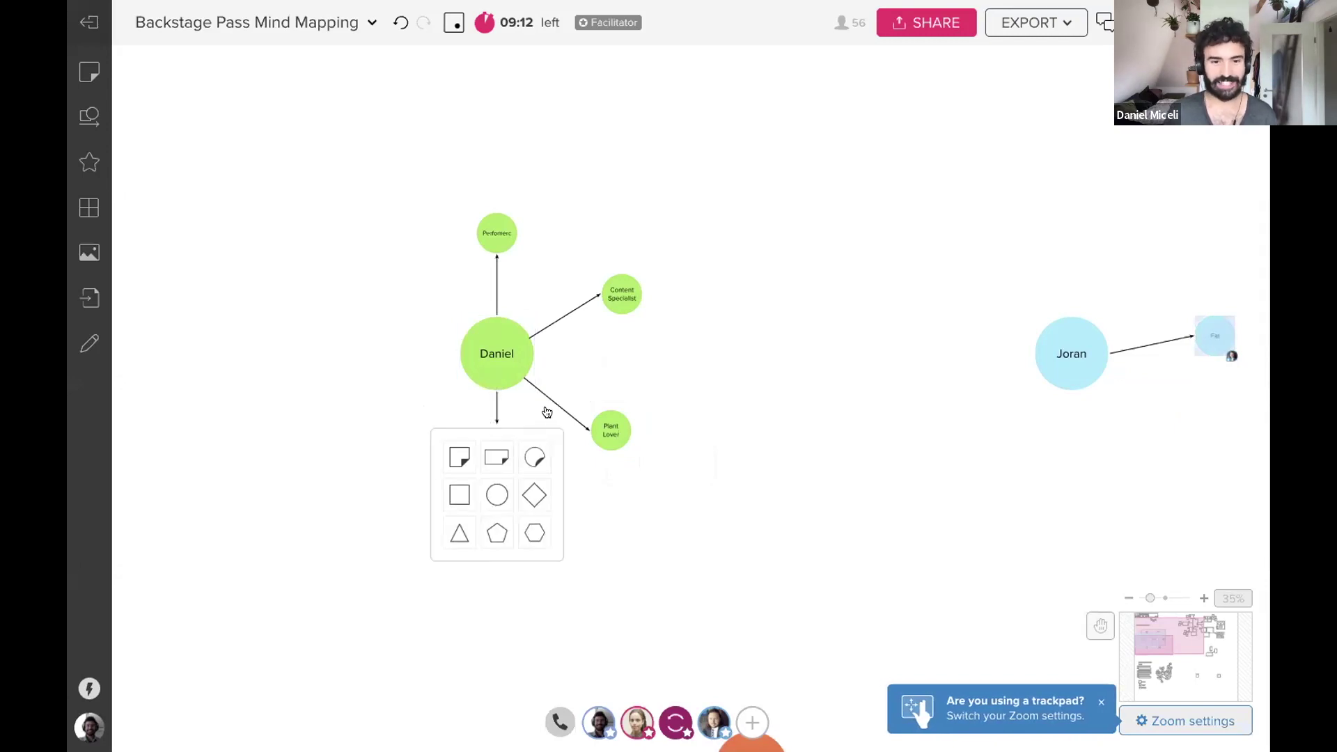
pyautogui.click(542, 453)
pyautogui.write('Sustain')
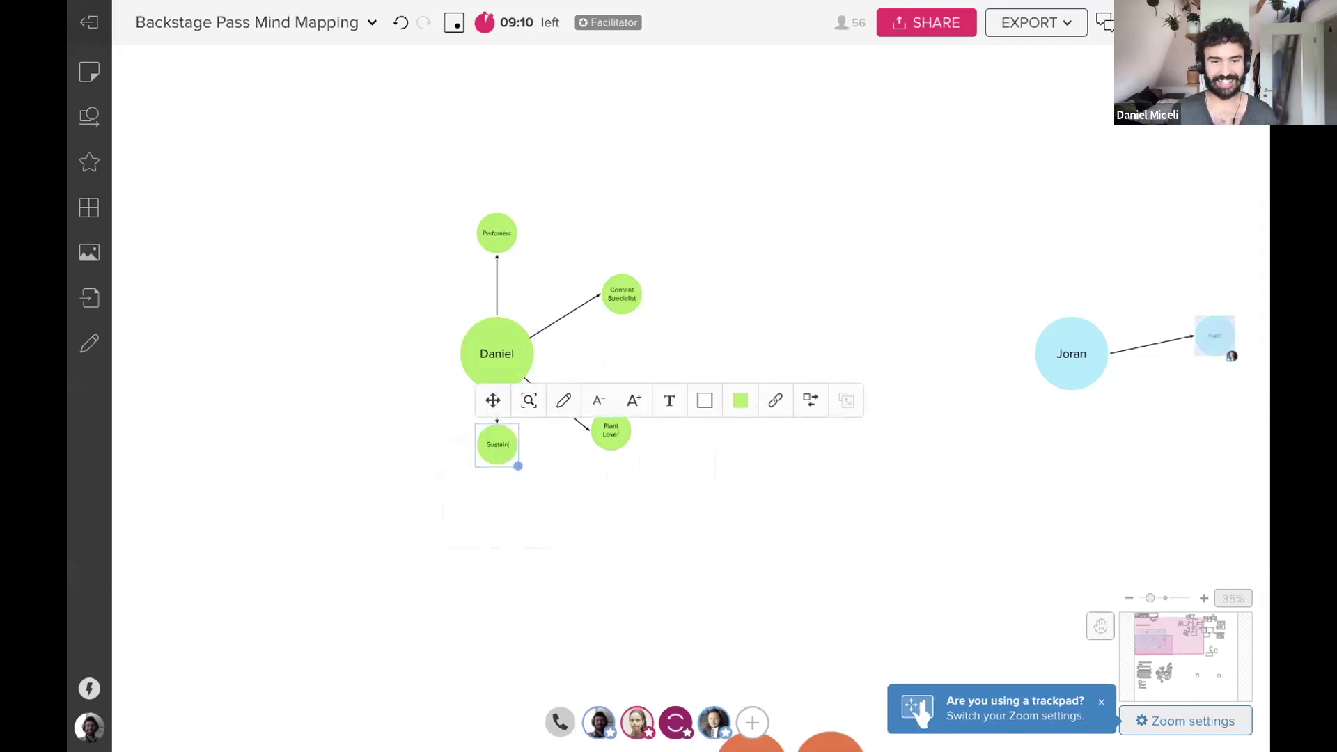
pyautogui.write('ability Ent')
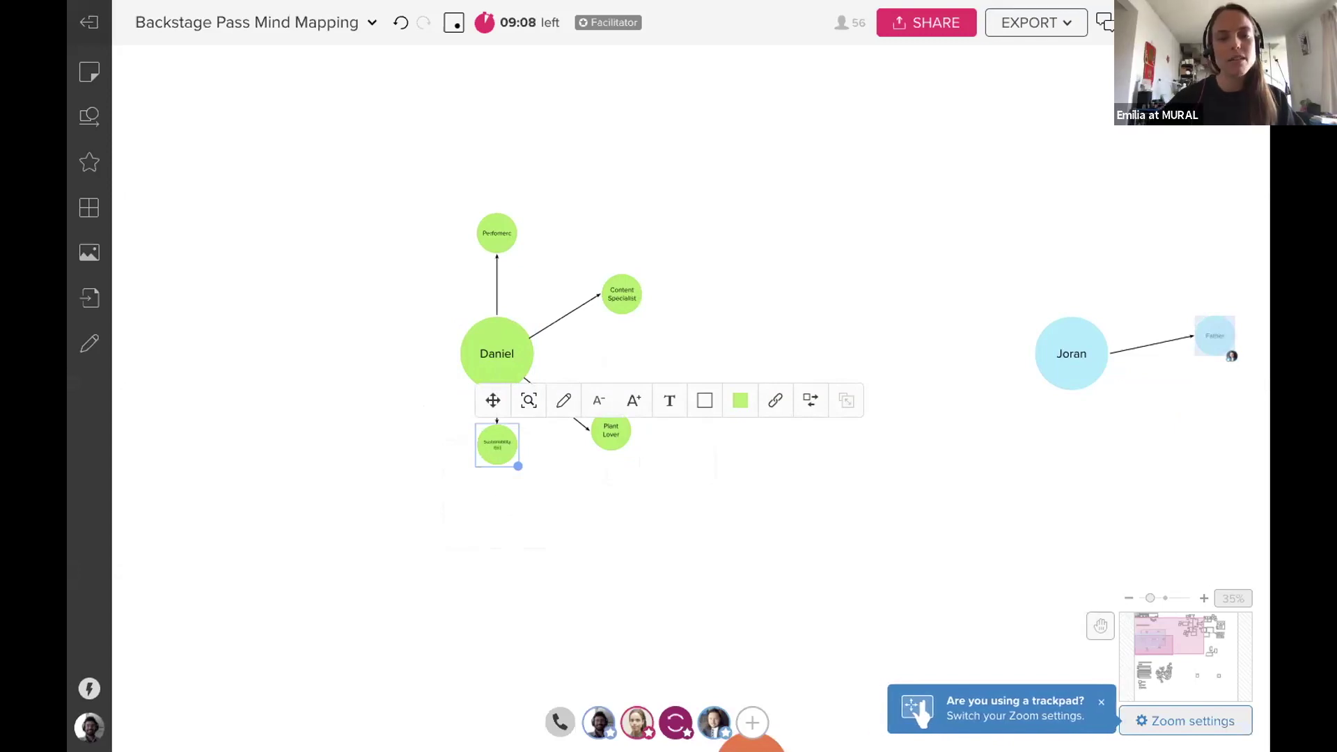
pyautogui.write('husiast')
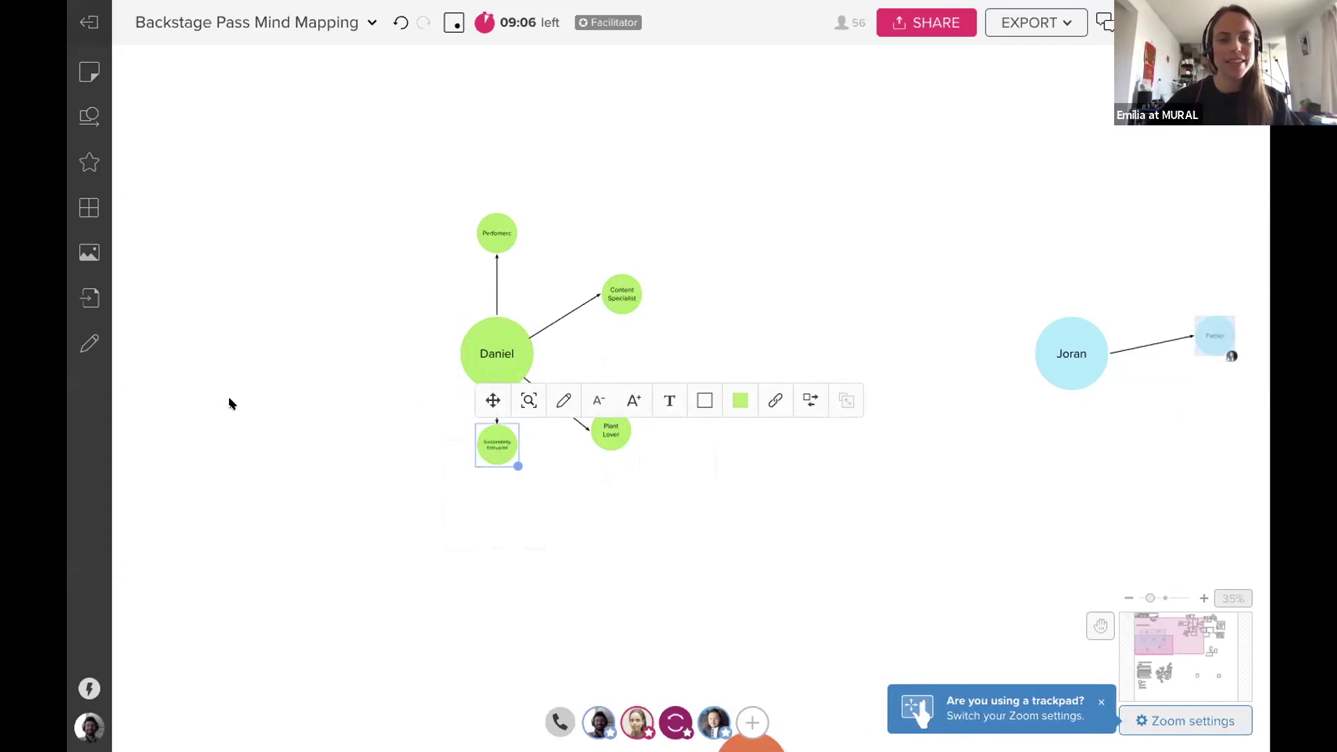
pyautogui.click(231, 403)
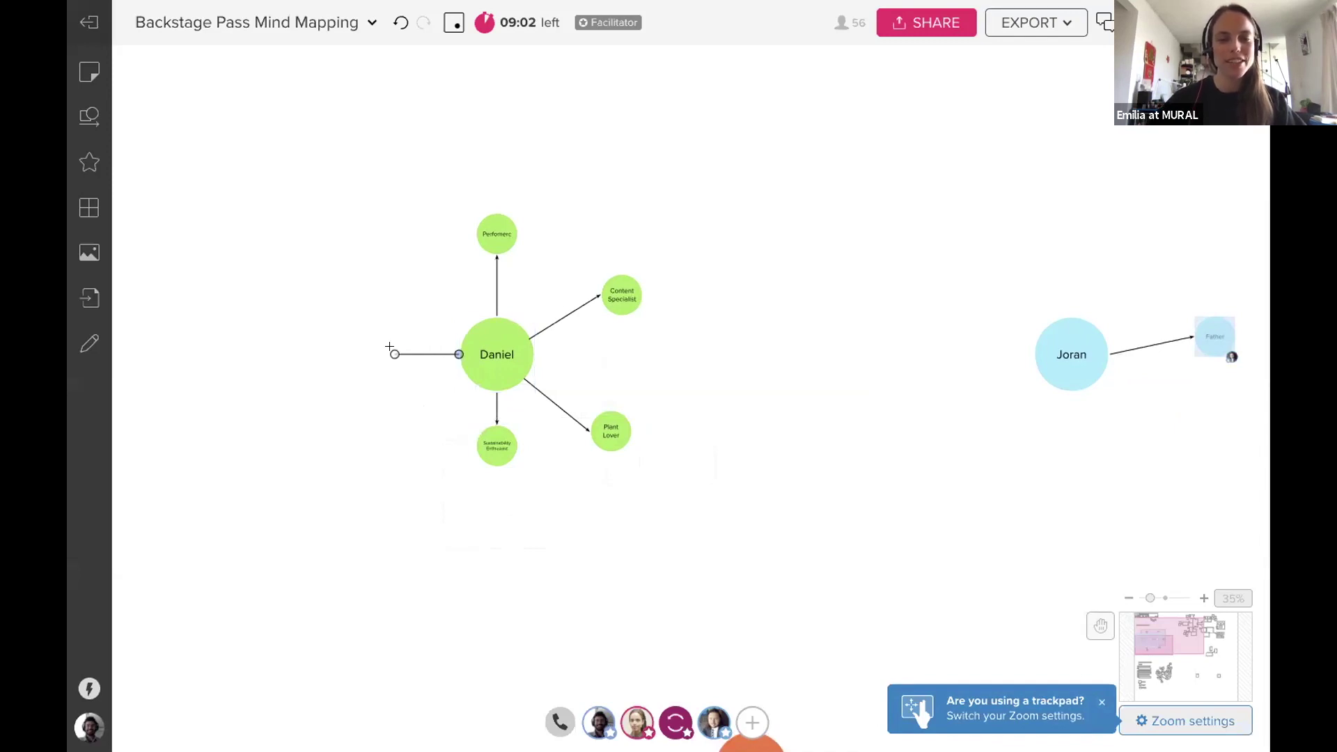
# Connect a blank round sticky note to the left side of the green name circle.
pyautogui.moveTo(385, 334); pyautogui.dragTo(384, 331)
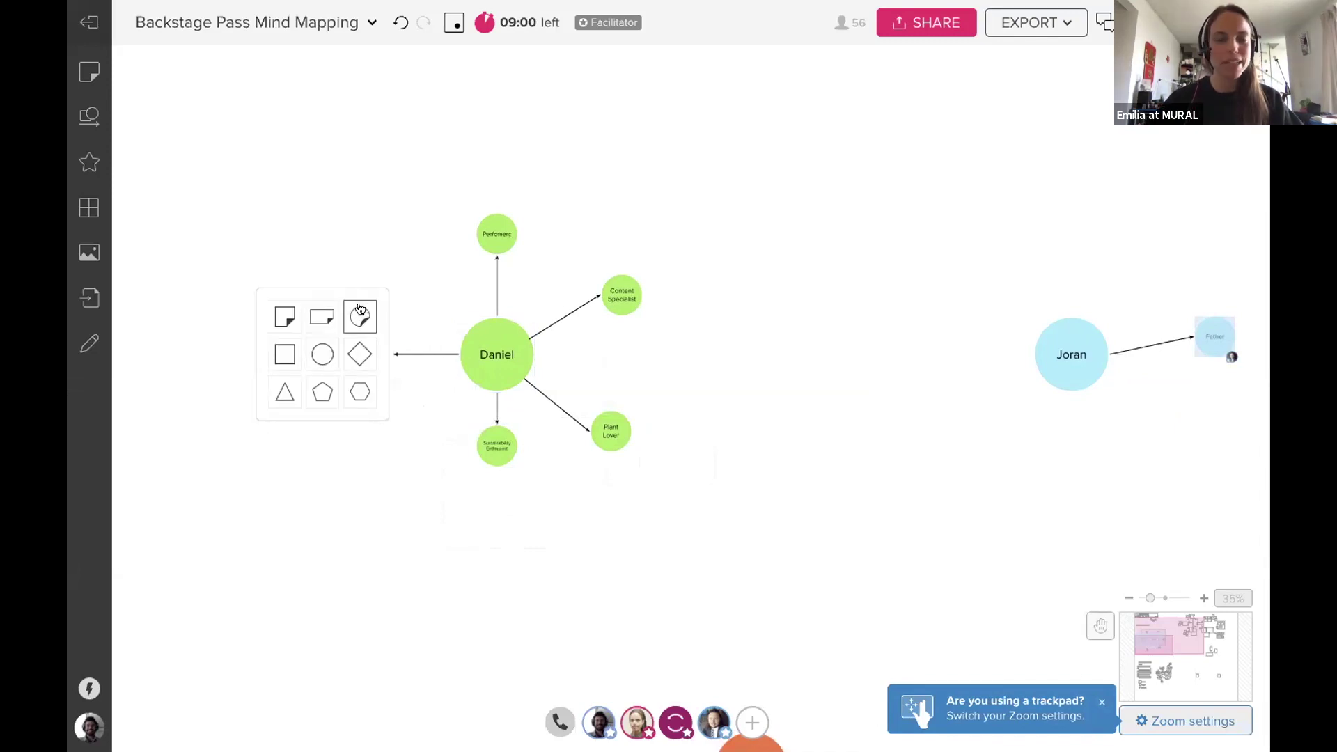
pyautogui.click(360, 312)
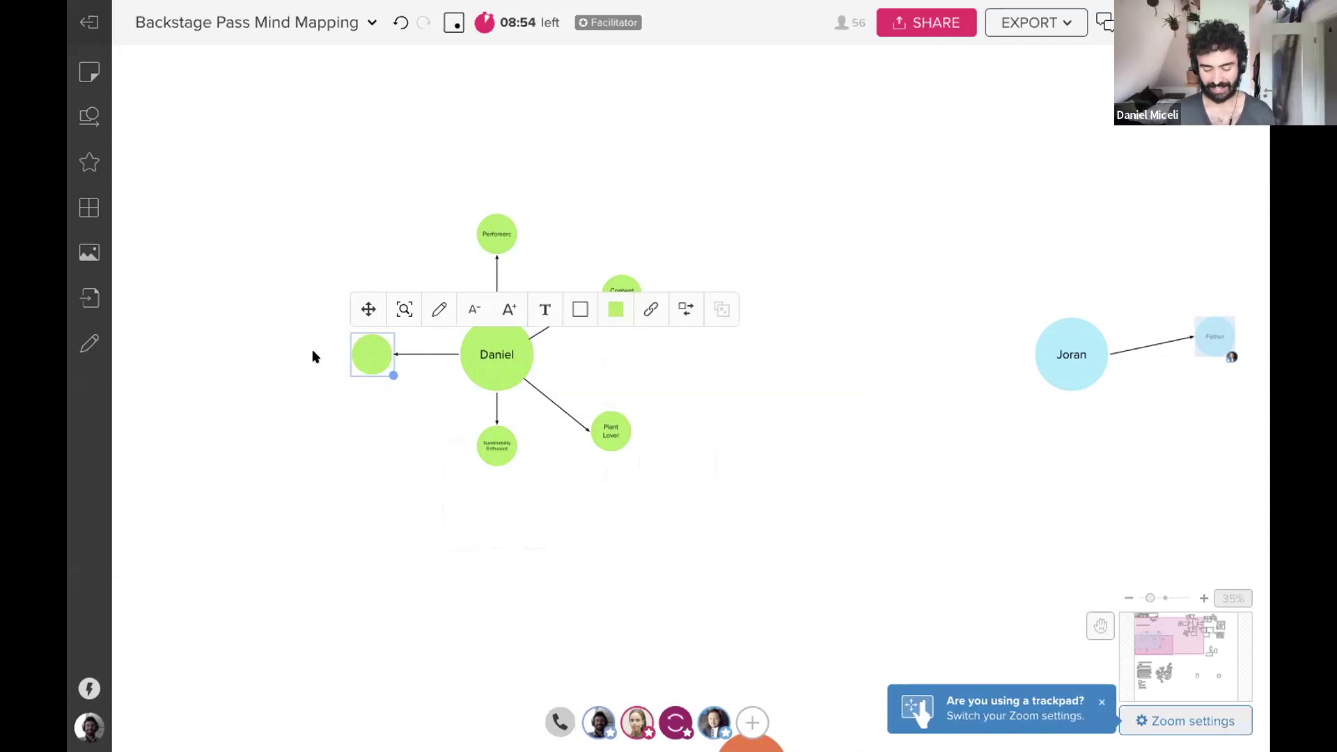
pyautogui.click(342, 416)
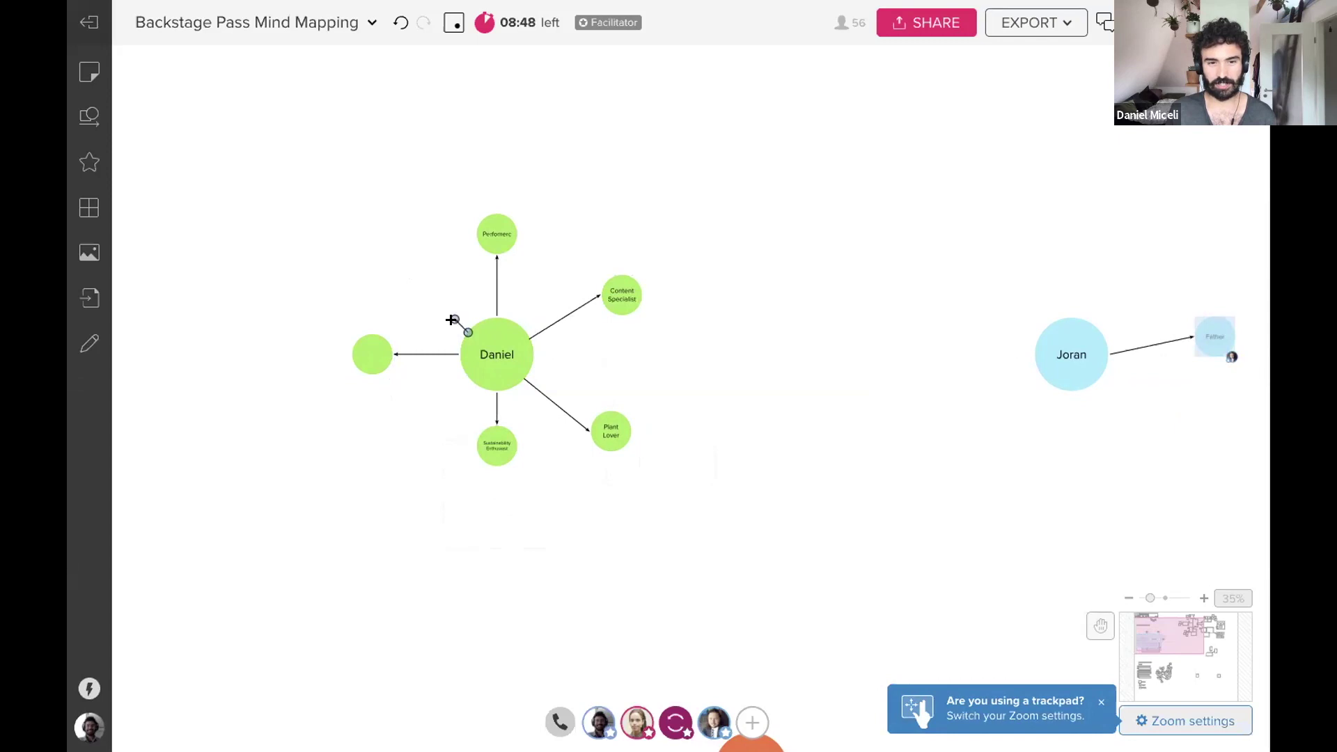
# Connect a diamond to the upper left of the green name circle, and delete the diamond but not its connector.
pyautogui.moveTo(411, 290); pyautogui.dragTo(403, 289)
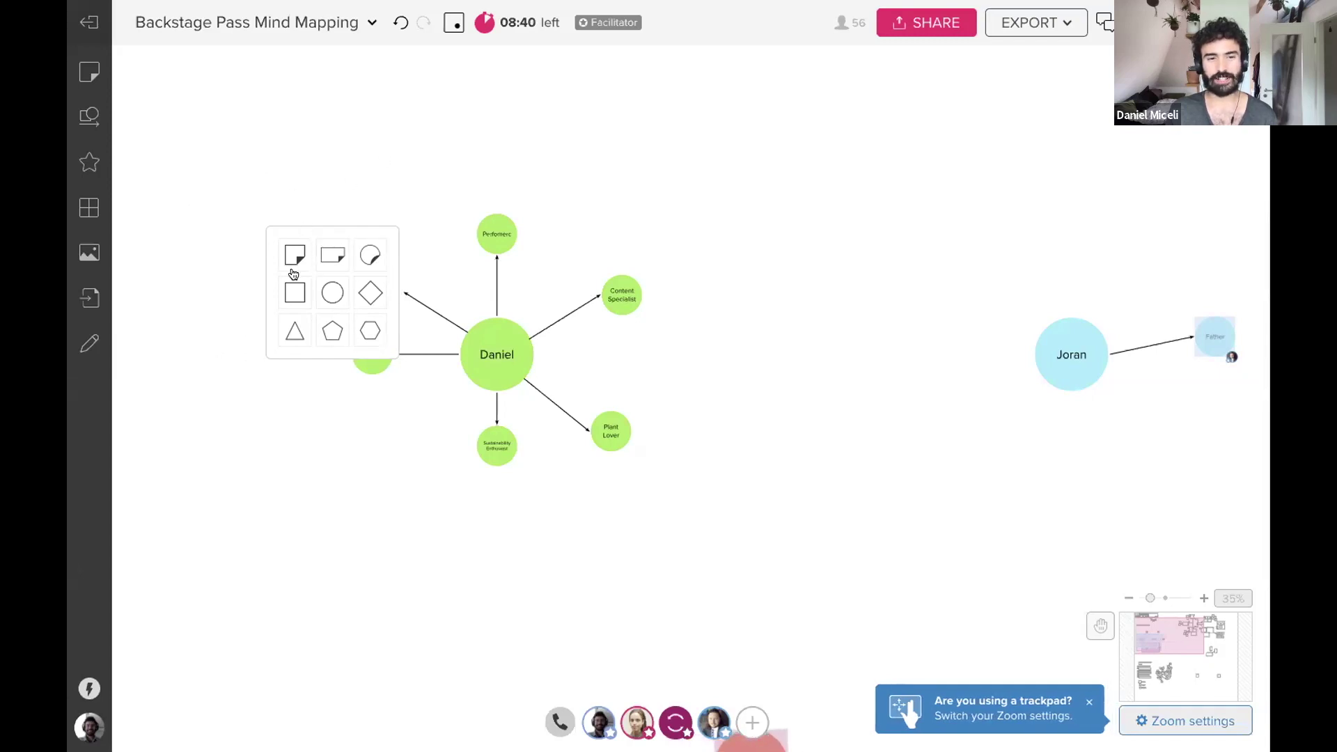
pyautogui.click(371, 295)
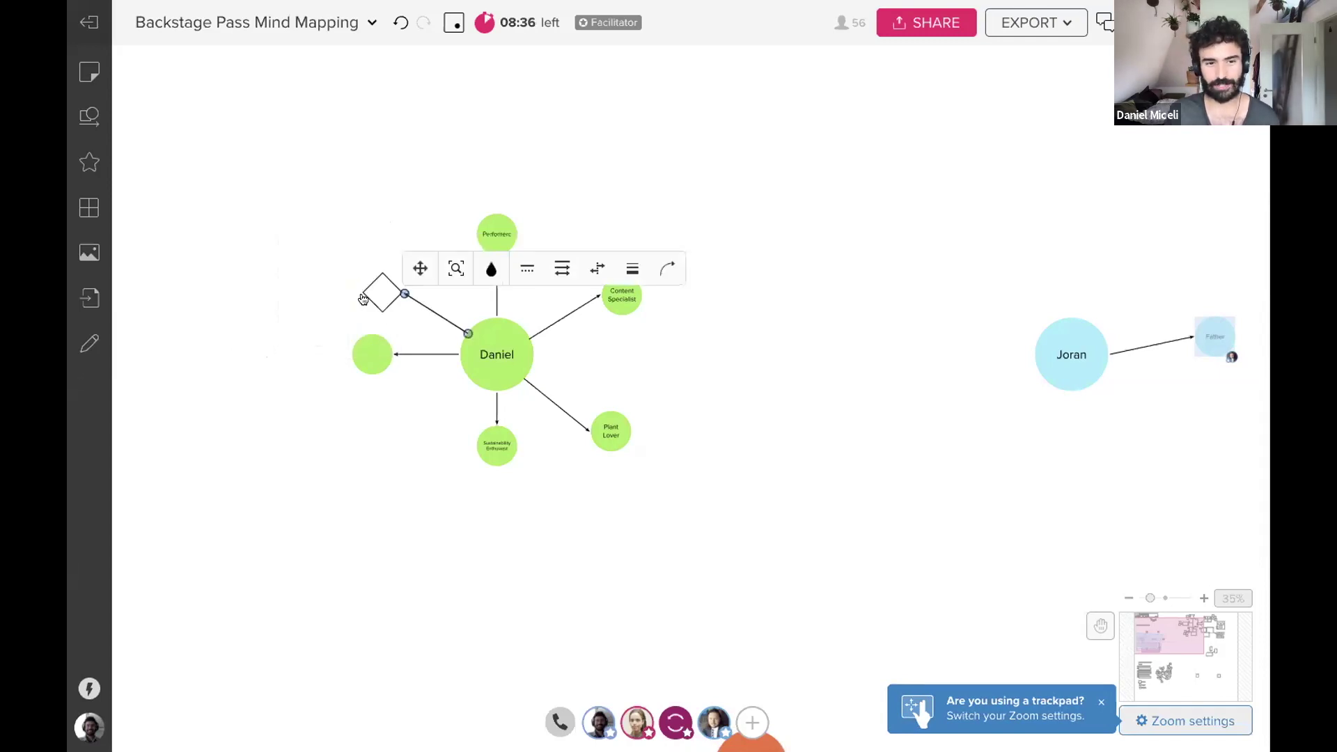
pyautogui.click(369, 294)
pyautogui.press('Delete')
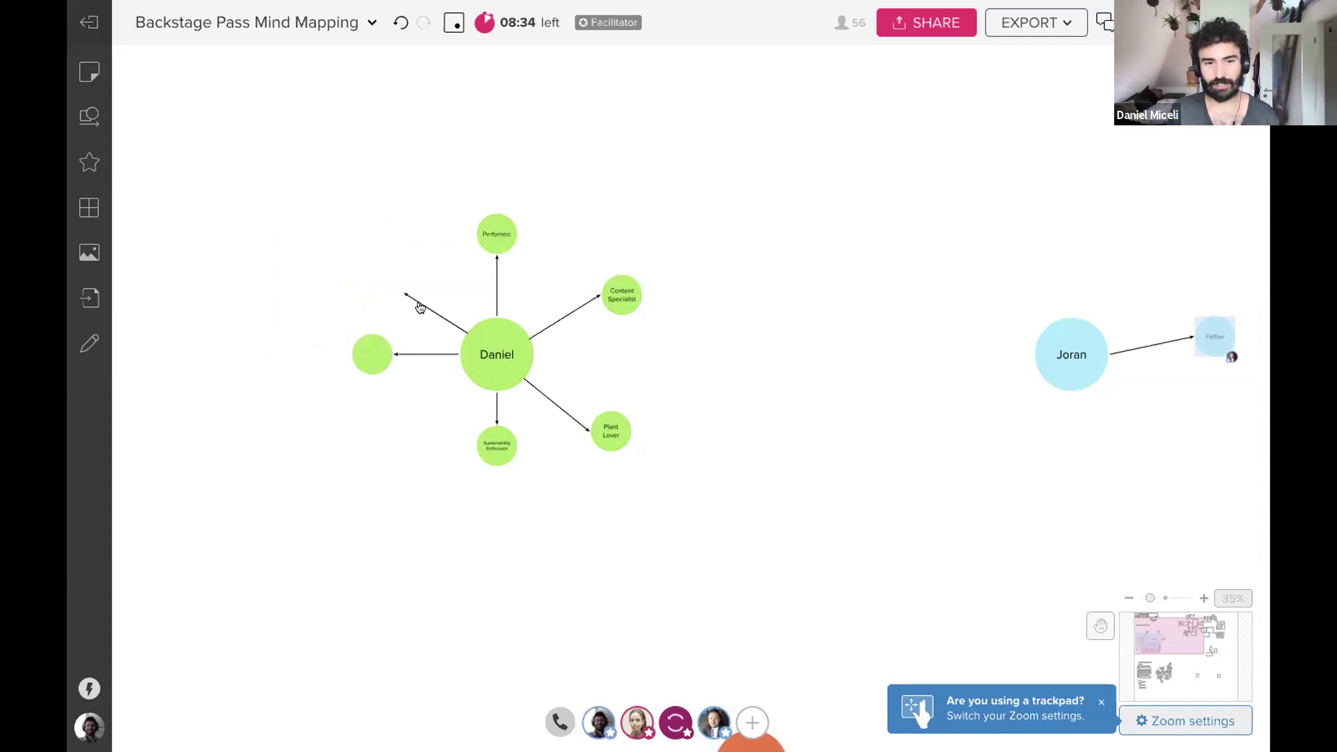
# Attach a round sticky note to the loose upper-left connector, label it "Writer" and move it slightly upward.
pyautogui.click(403, 296)
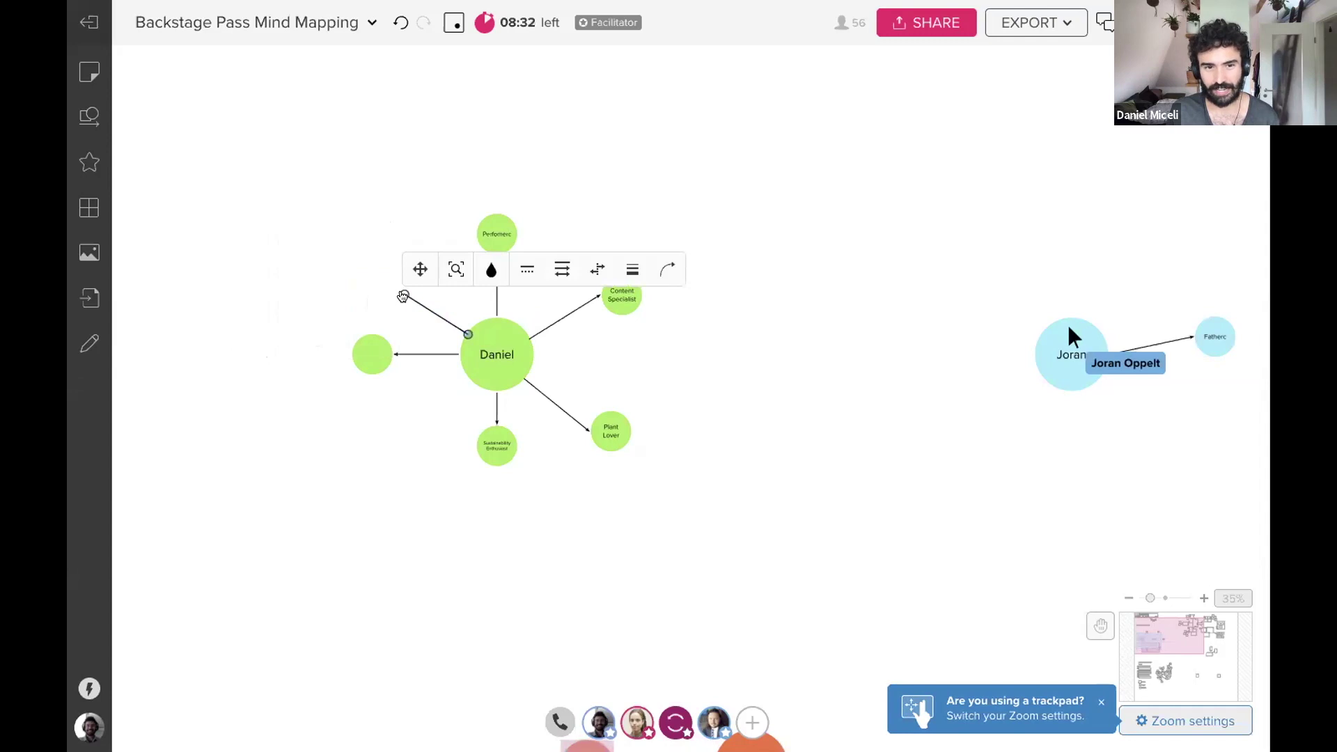
pyautogui.moveTo(404, 296); pyautogui.dragTo(406, 294)
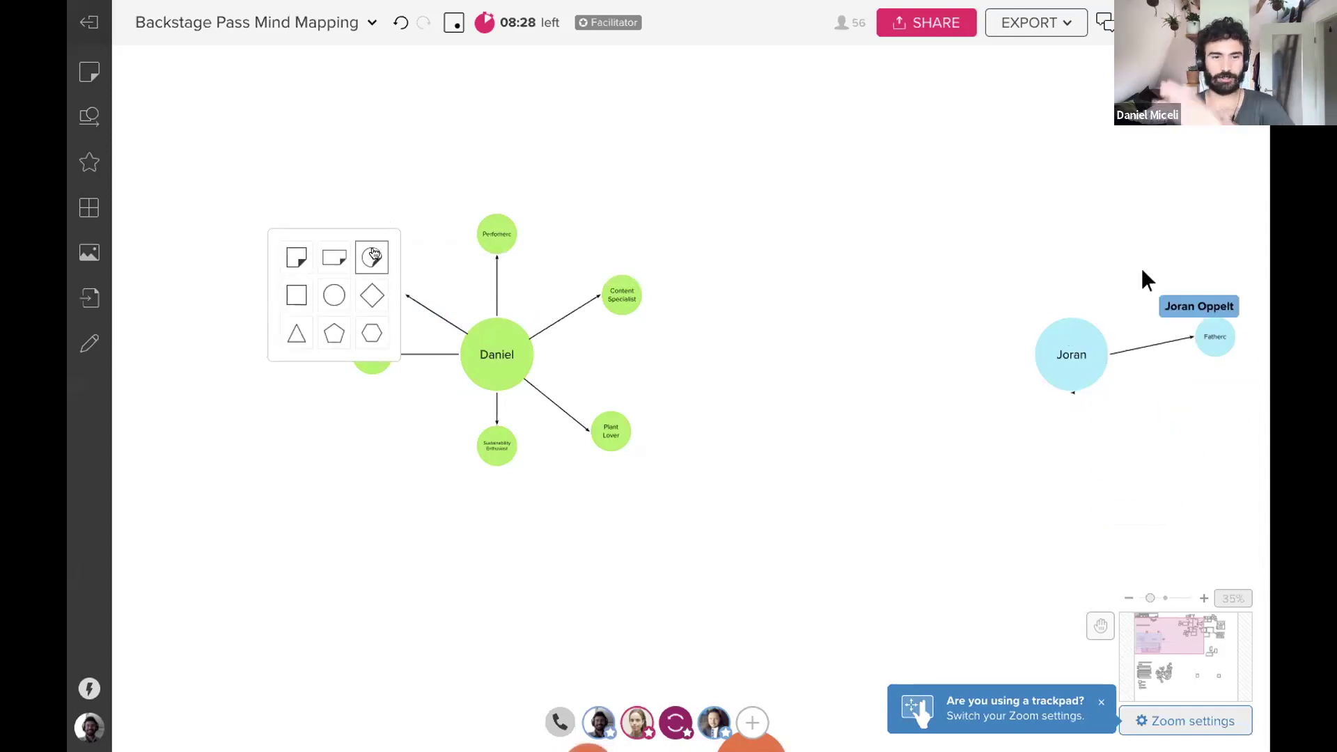
pyautogui.click(372, 256)
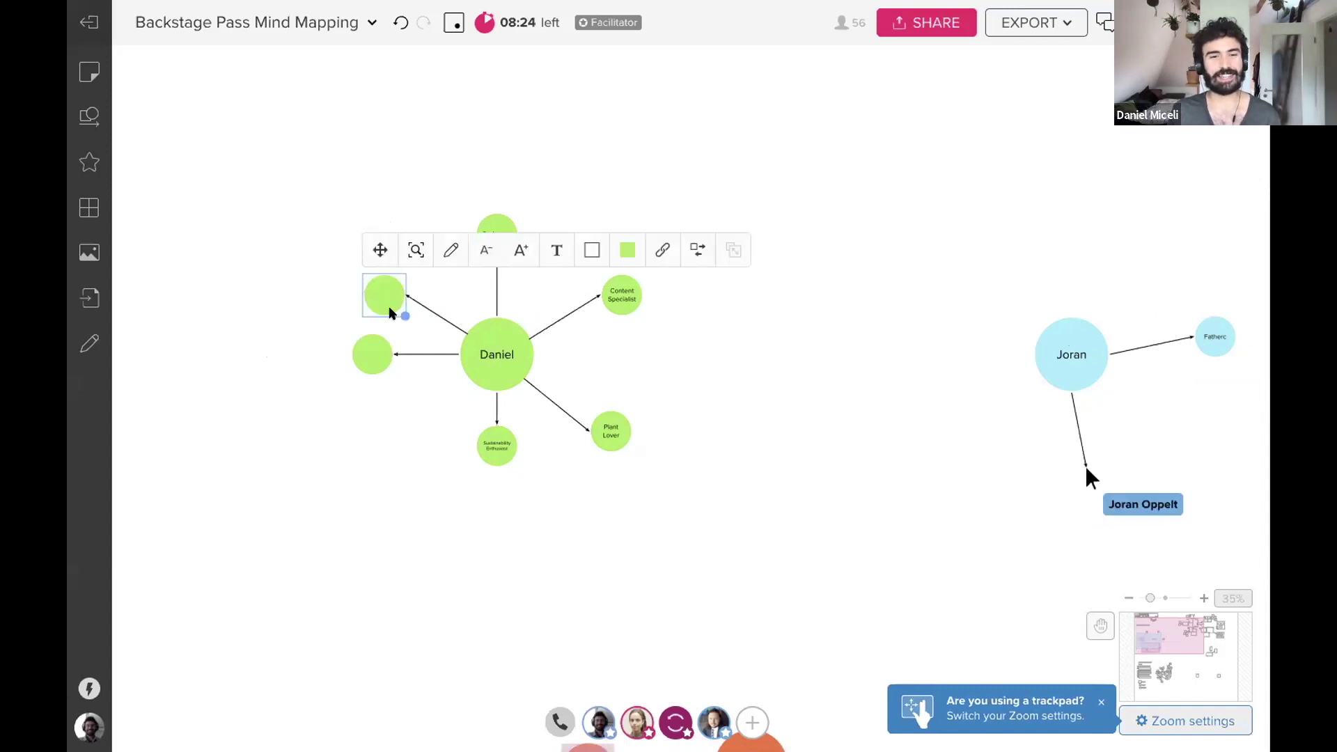
pyautogui.click(439, 350)
pyautogui.click(376, 296)
pyautogui.moveTo(377, 295); pyautogui.dragTo(380, 281)
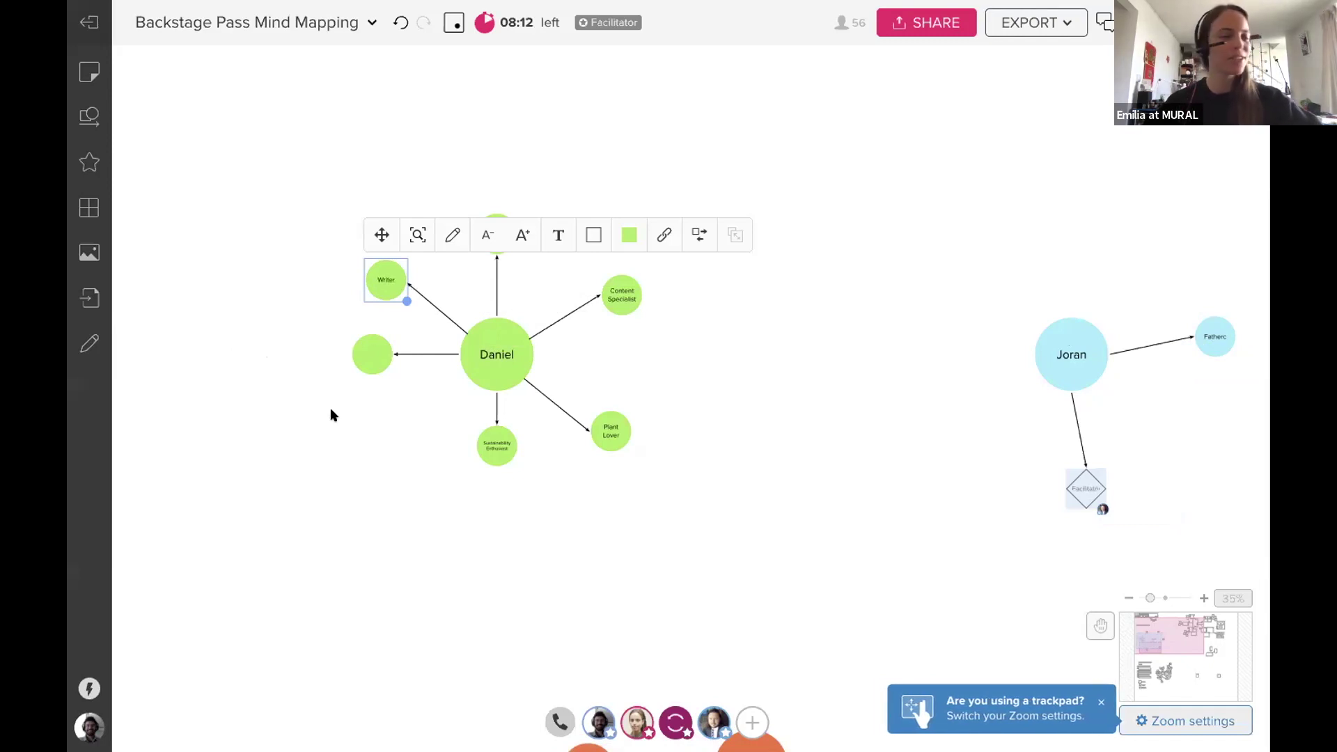
# Label the blank round sticky note left of the green name circle "Visual Storyteller".
pyautogui.click(372, 354)
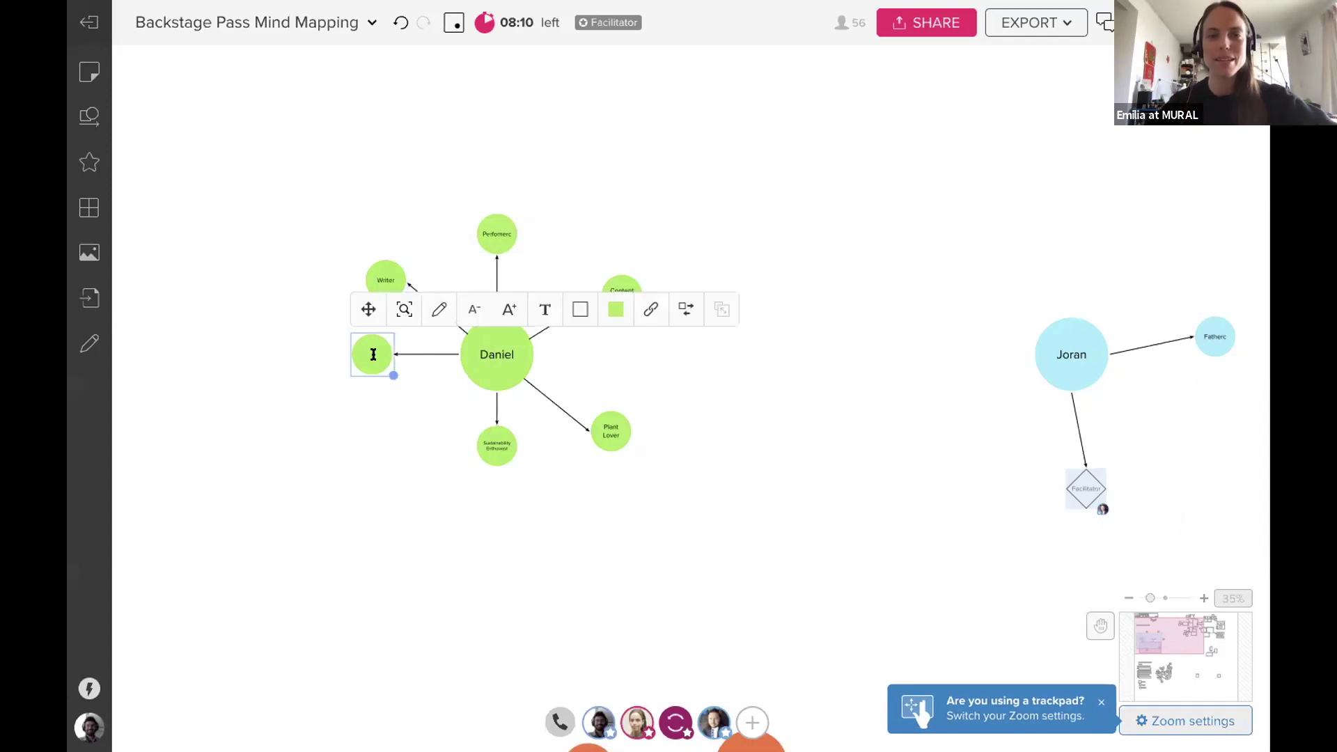
pyautogui.write('Visual Story')
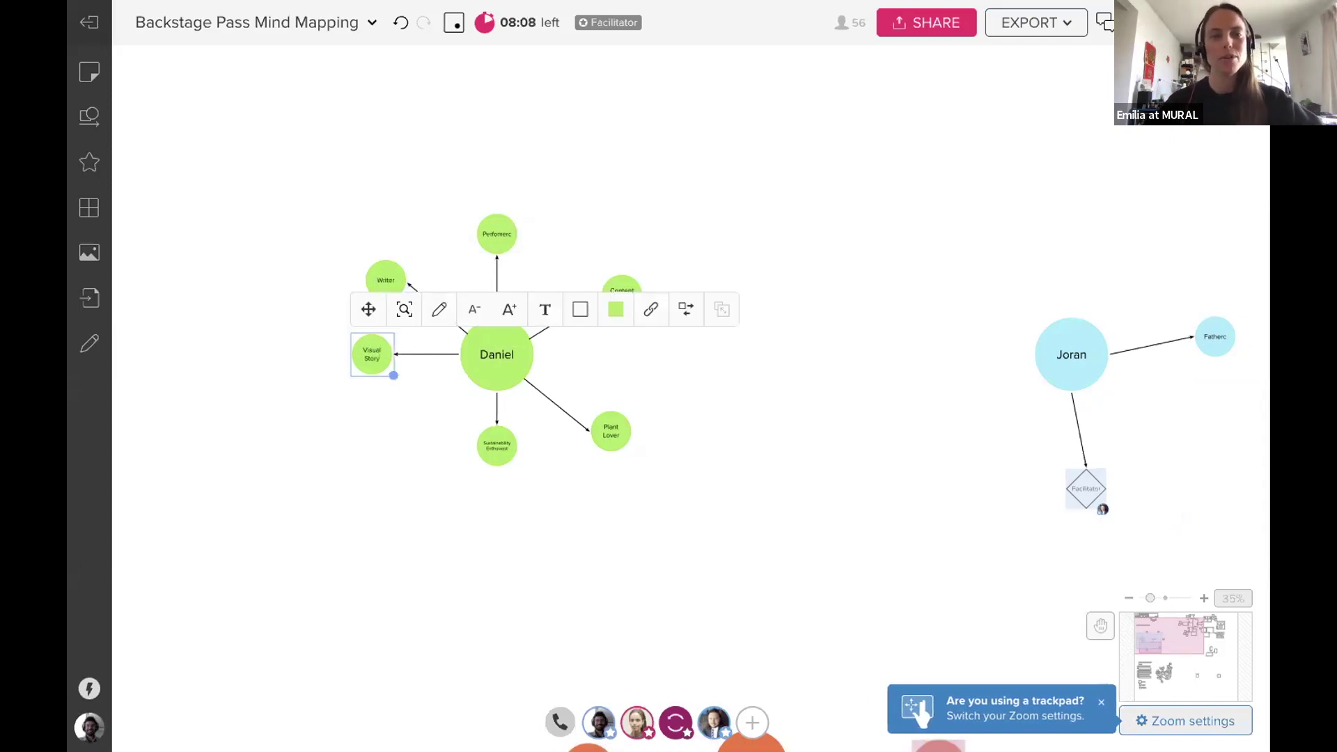
pyautogui.write('teller')
pyautogui.press('Escape')
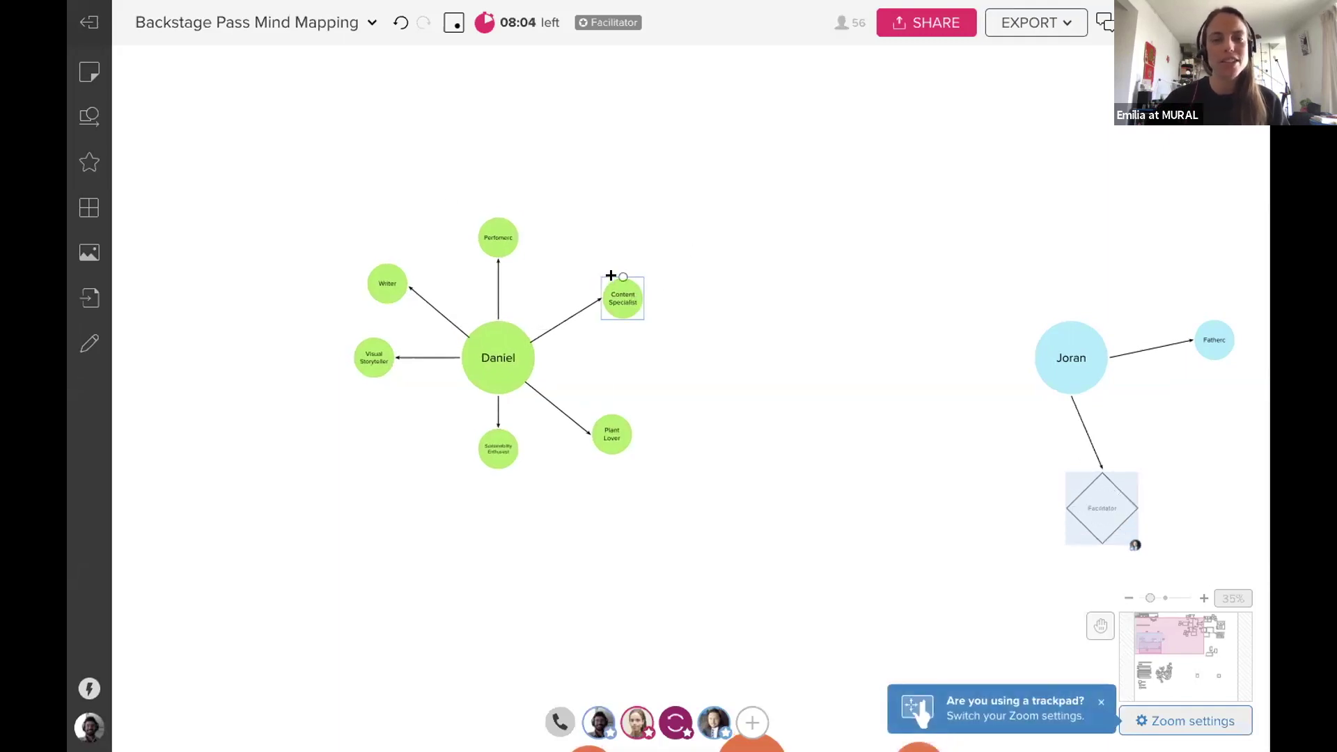
# Connect a round sticky note above the "Content Specialist" note and label it "Collaboration".
pyautogui.moveTo(612, 224); pyautogui.dragTo(623, 226)
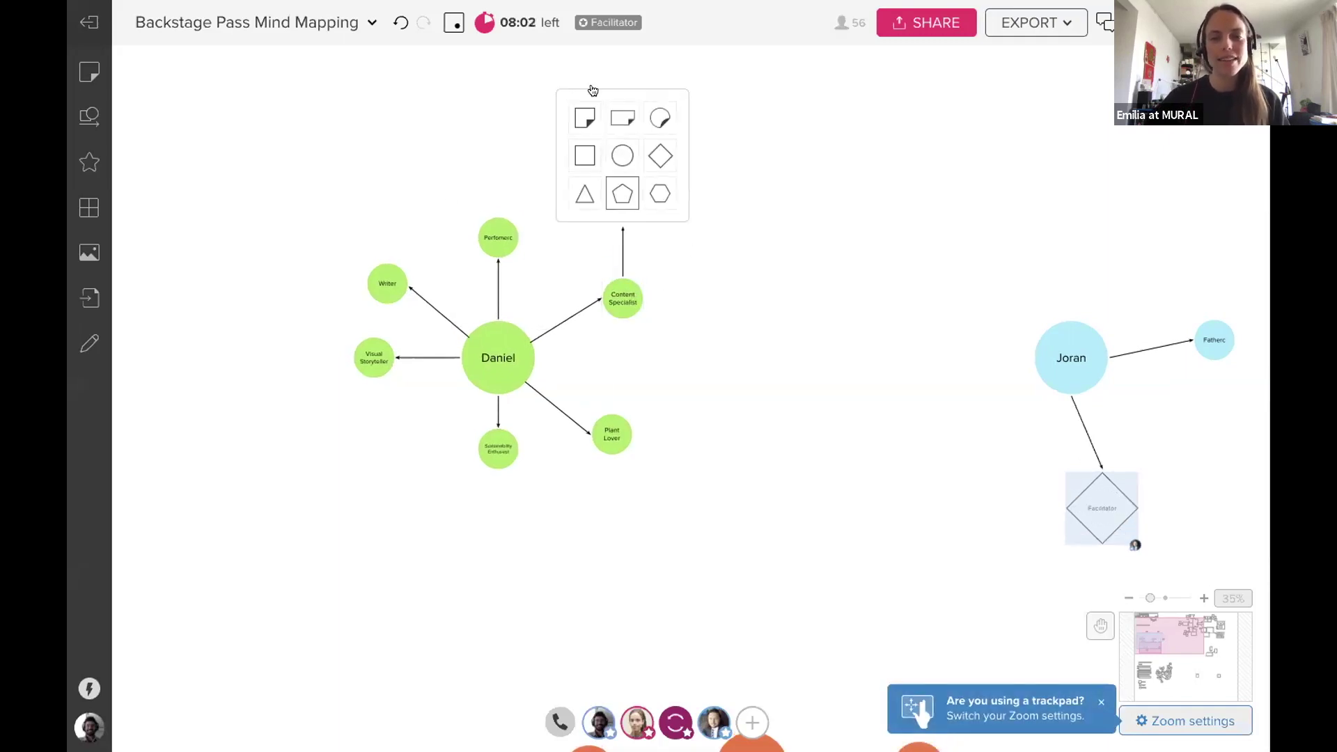
pyautogui.click(646, 124)
pyautogui.write('Love')
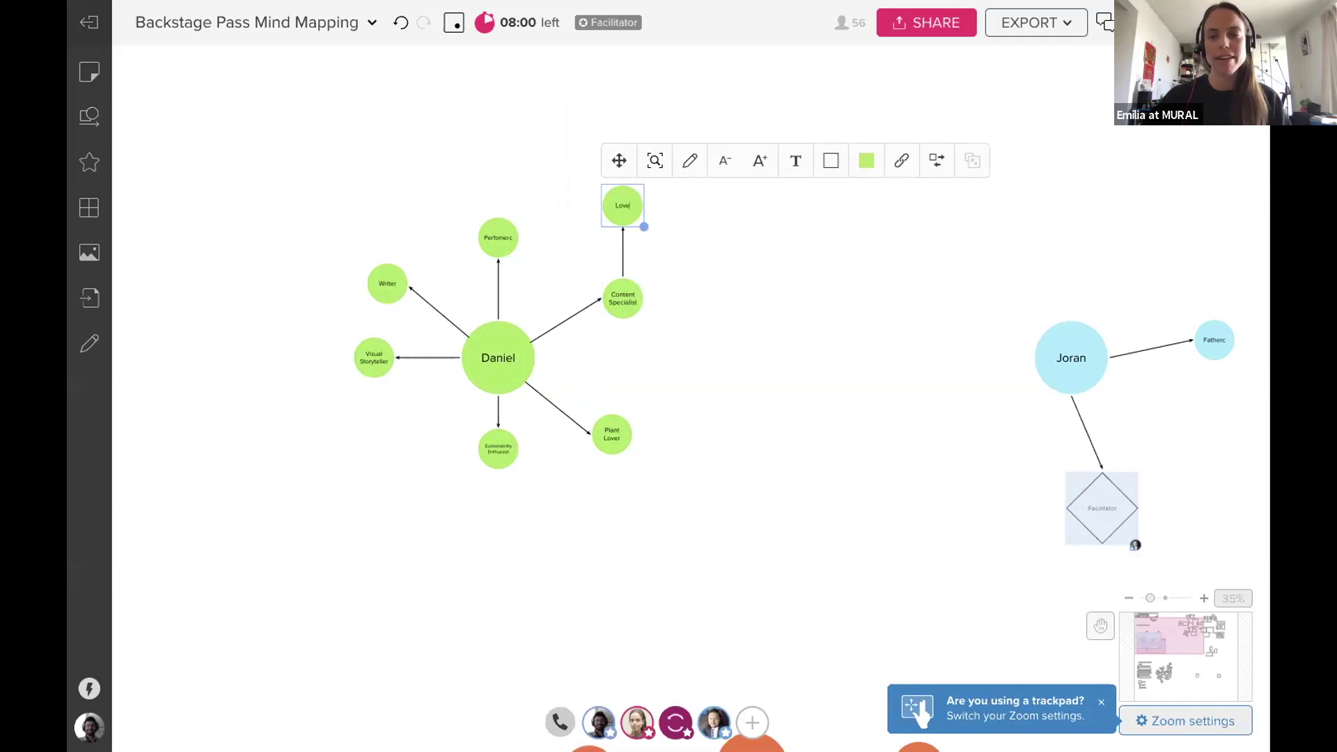
pyautogui.press('BackSpace')
pyautogui.press('BackSpace')
pyautogui.write('Collaboratio')
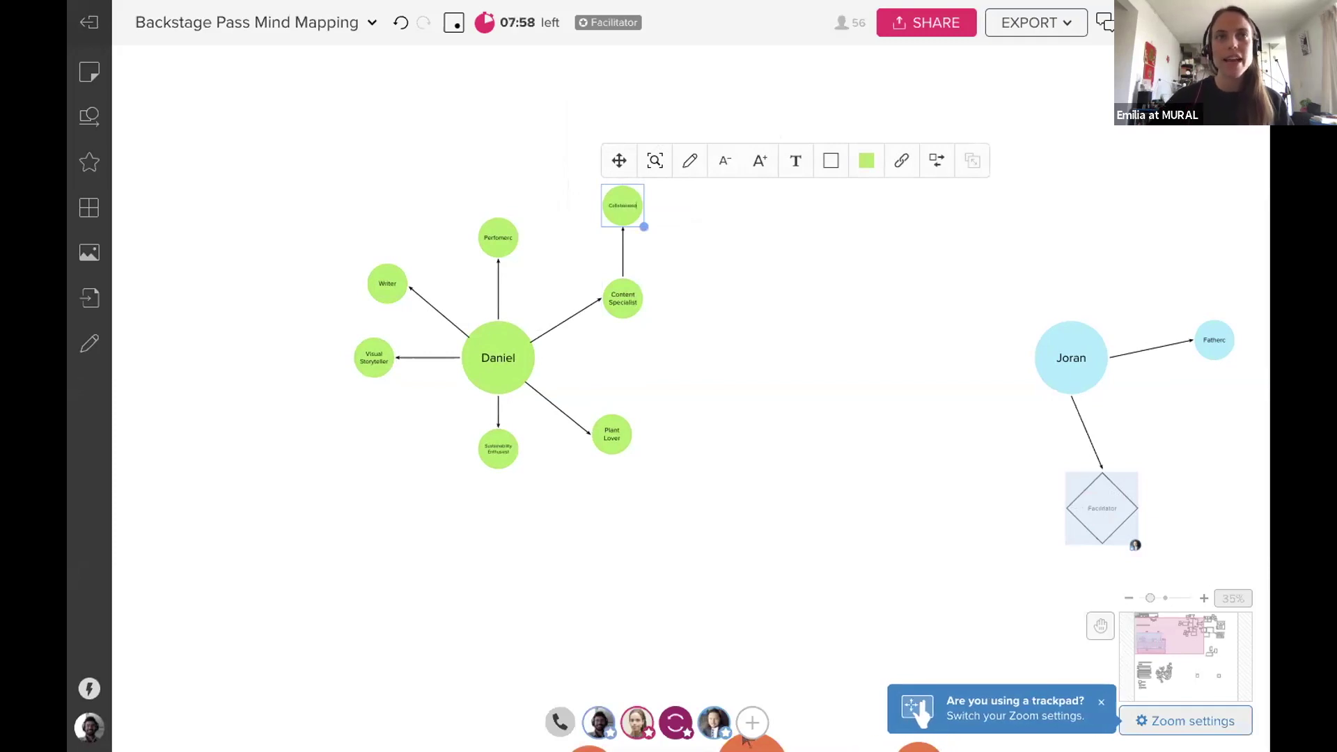
pyautogui.write('n')
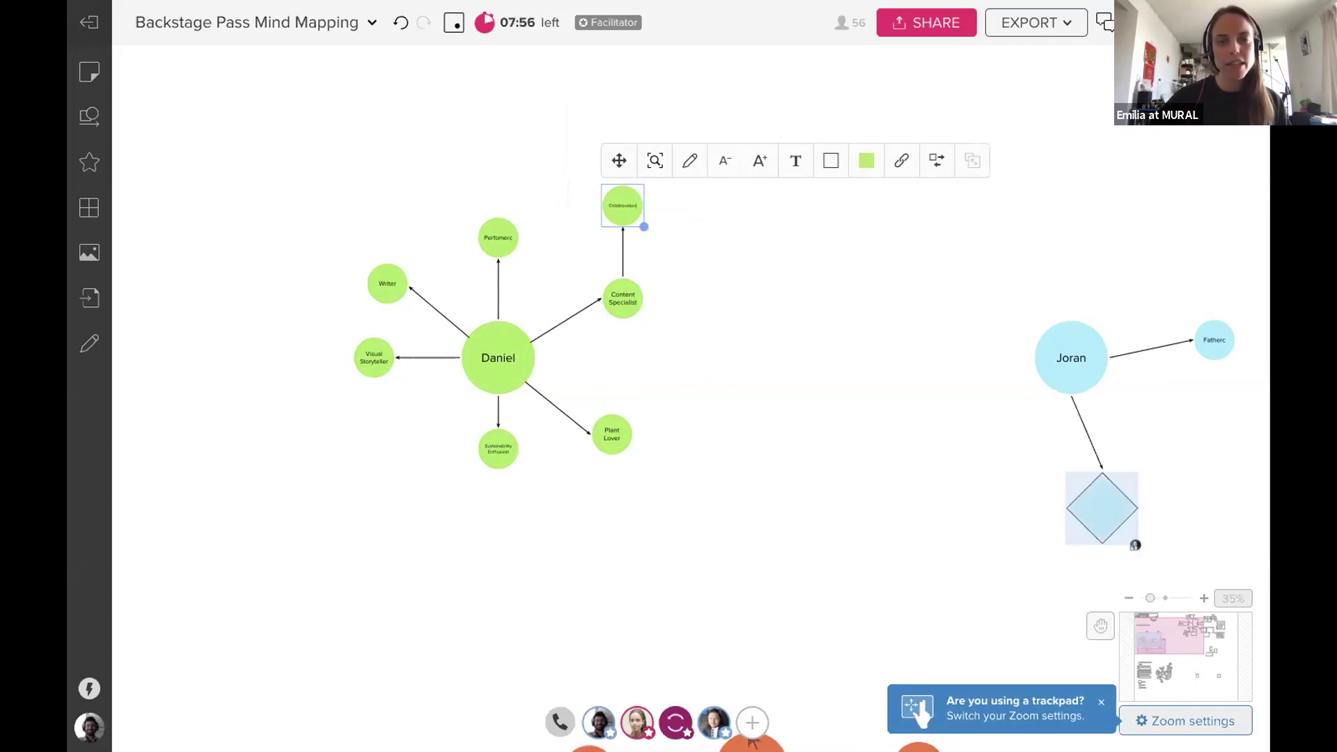
pyautogui.click(890, 254)
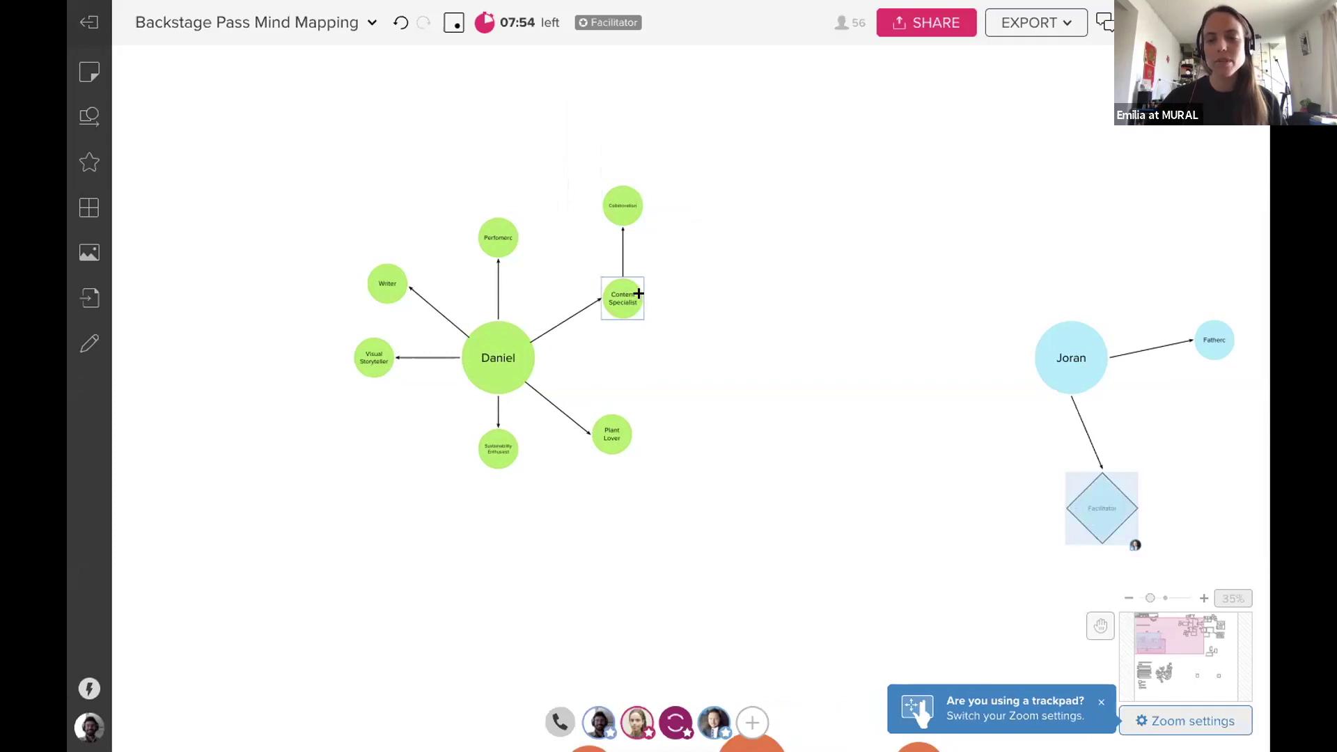
# Branch a round sticky note labelled "MURAL" off the right side of the "Content Specialist" note.
pyautogui.moveTo(638, 293); pyautogui.dragTo(703, 298)
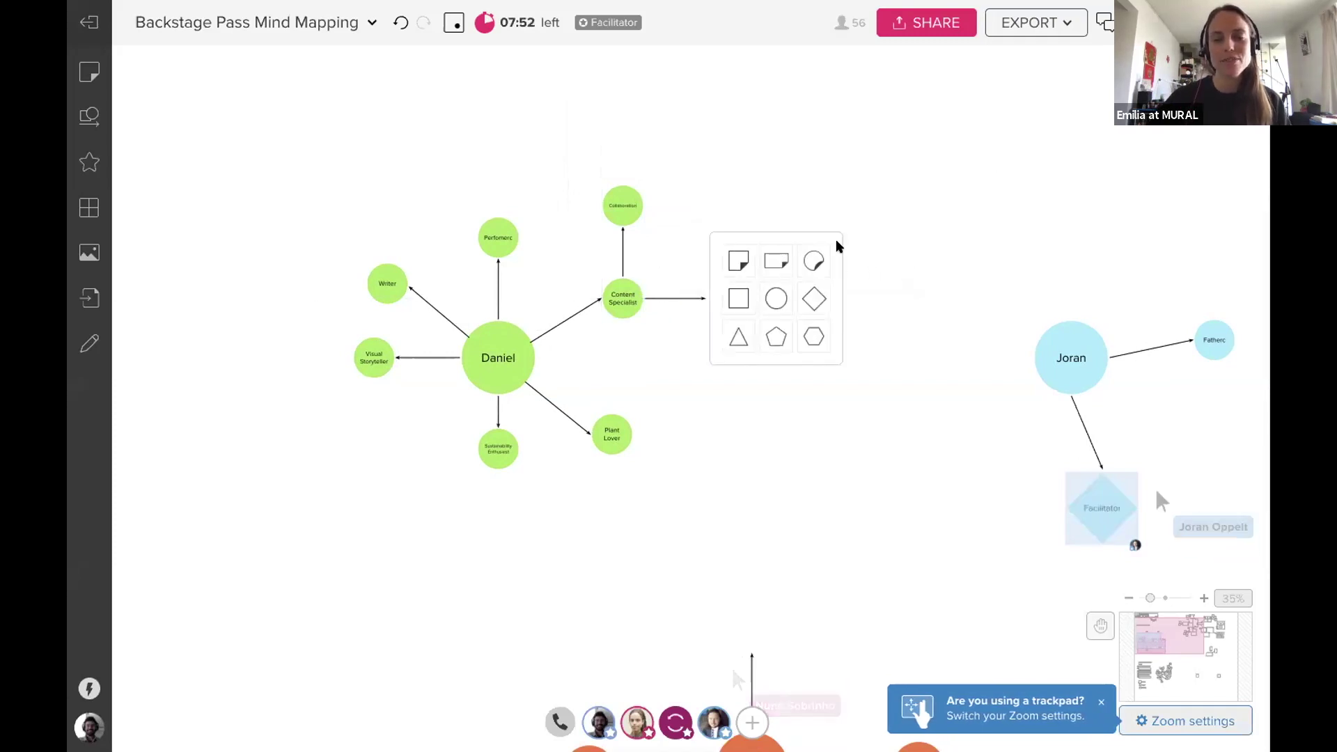
pyautogui.click(813, 261)
pyautogui.write('MURAL')
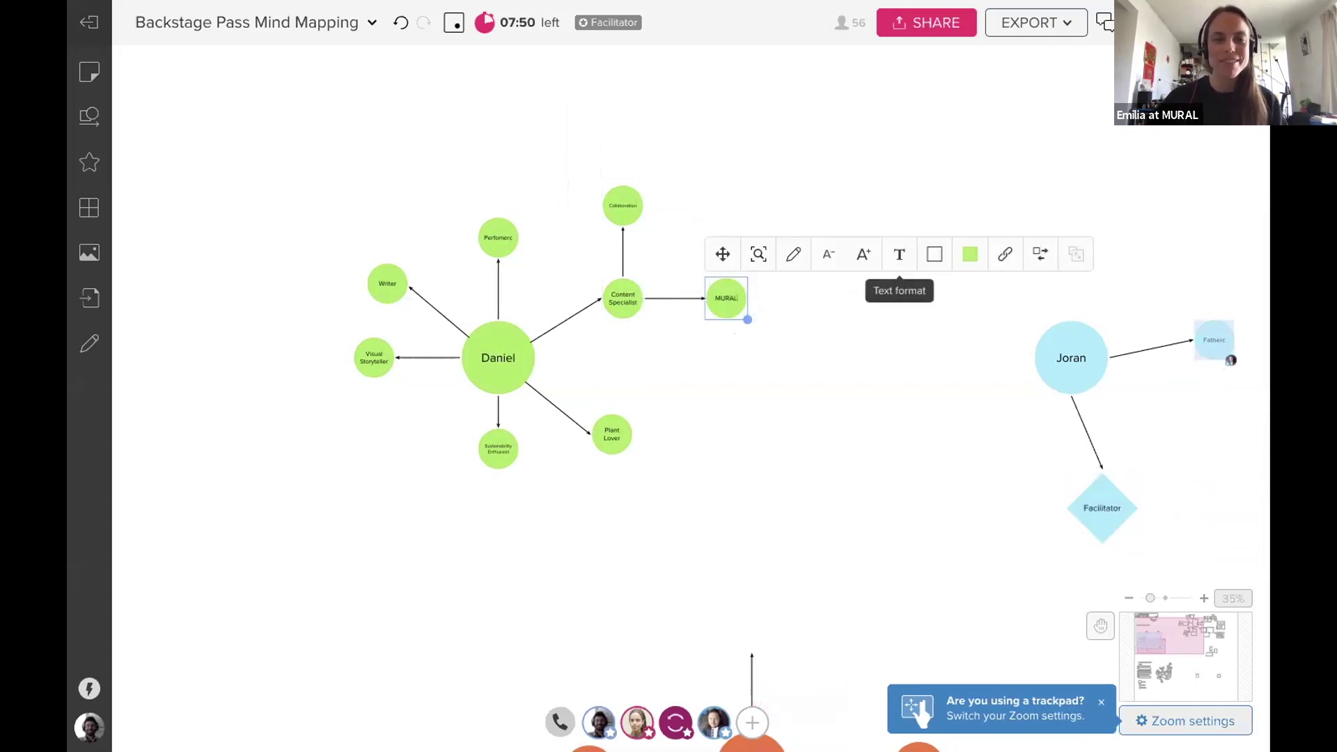
pyautogui.click(343, 448)
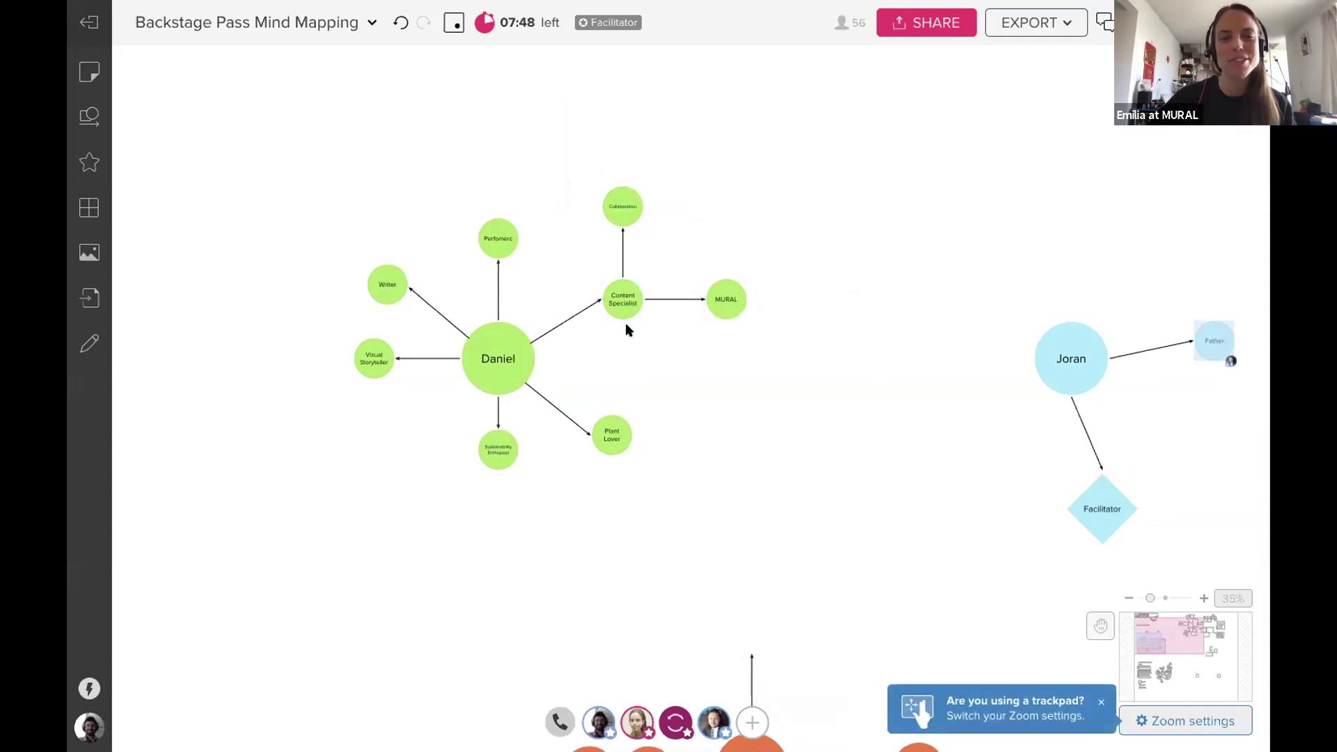
# Add a round sticky note labelled "Technology" to the lower right of the "Content Specialist" note, joined by a connector.
pyautogui.moveTo(623, 321); pyautogui.dragTo(662, 361)
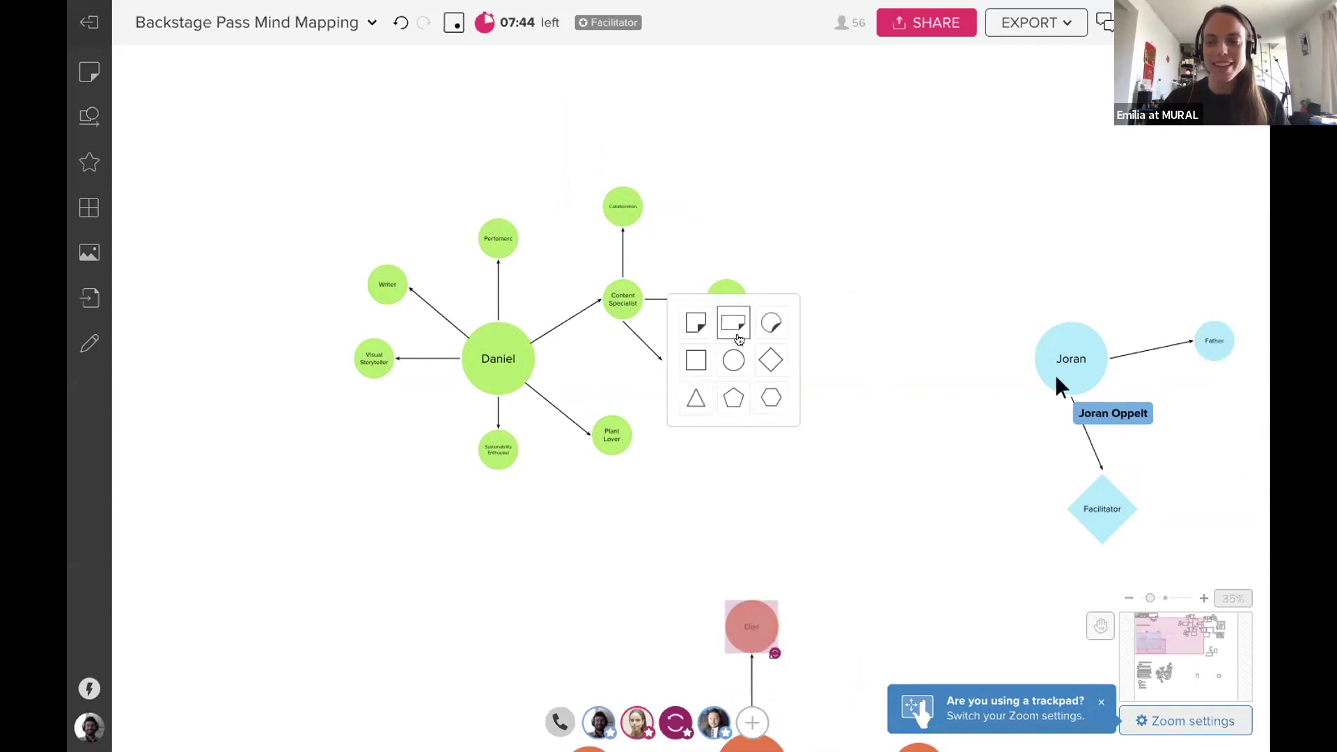
pyautogui.click(771, 323)
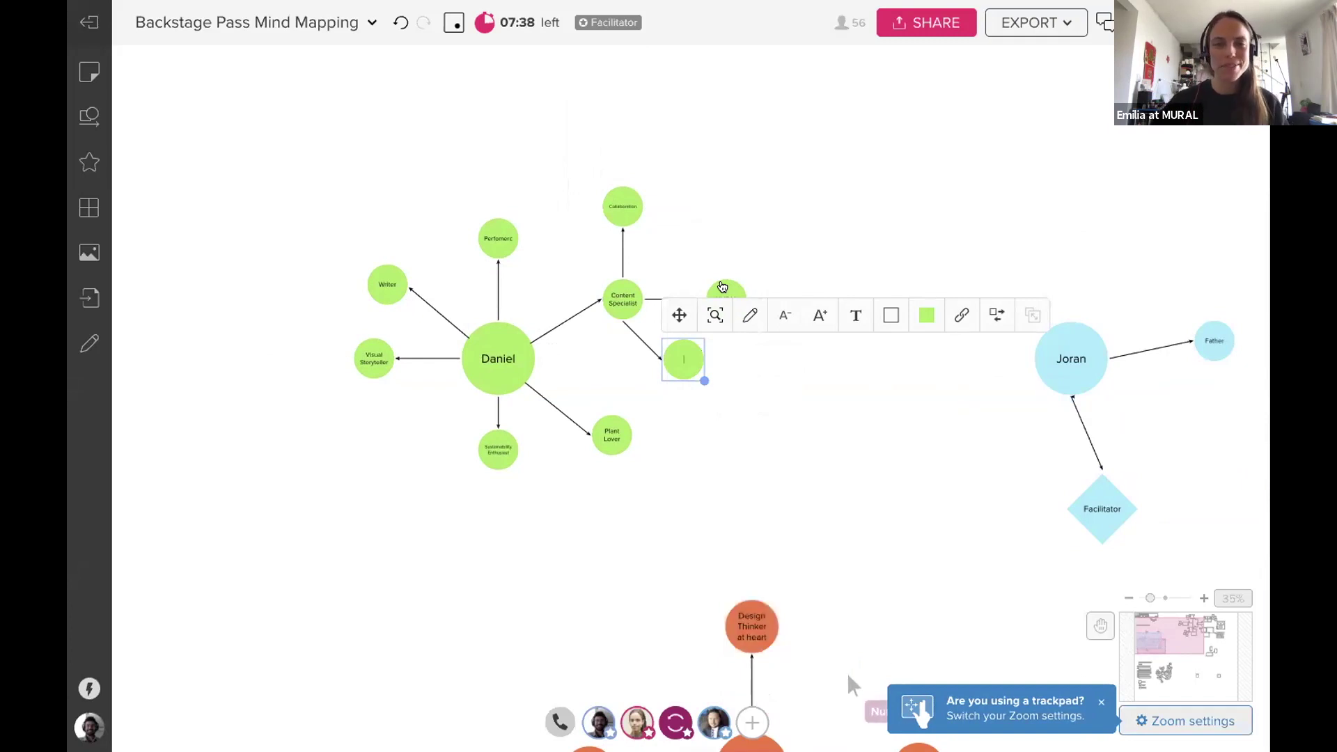
pyautogui.write('Techi')
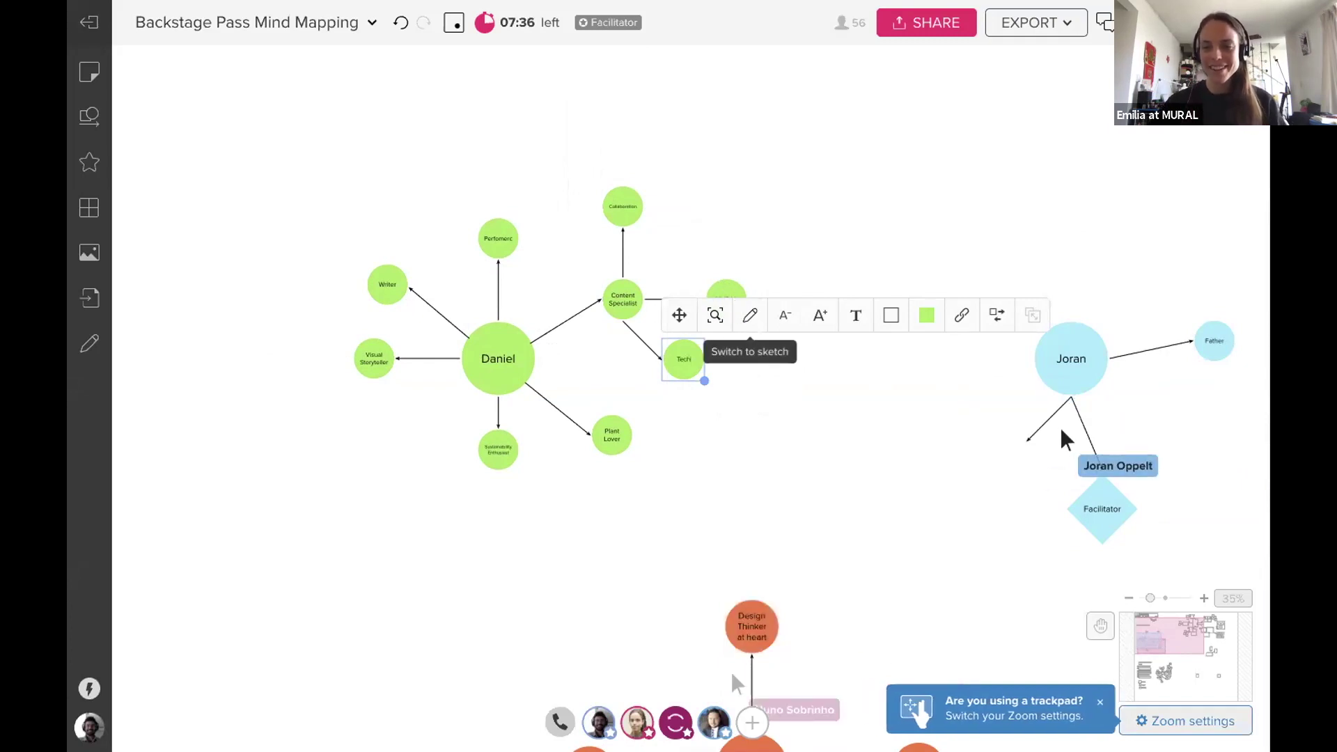
pyautogui.press('BackSpace')
pyautogui.write('nology')
pyautogui.click(686, 424)
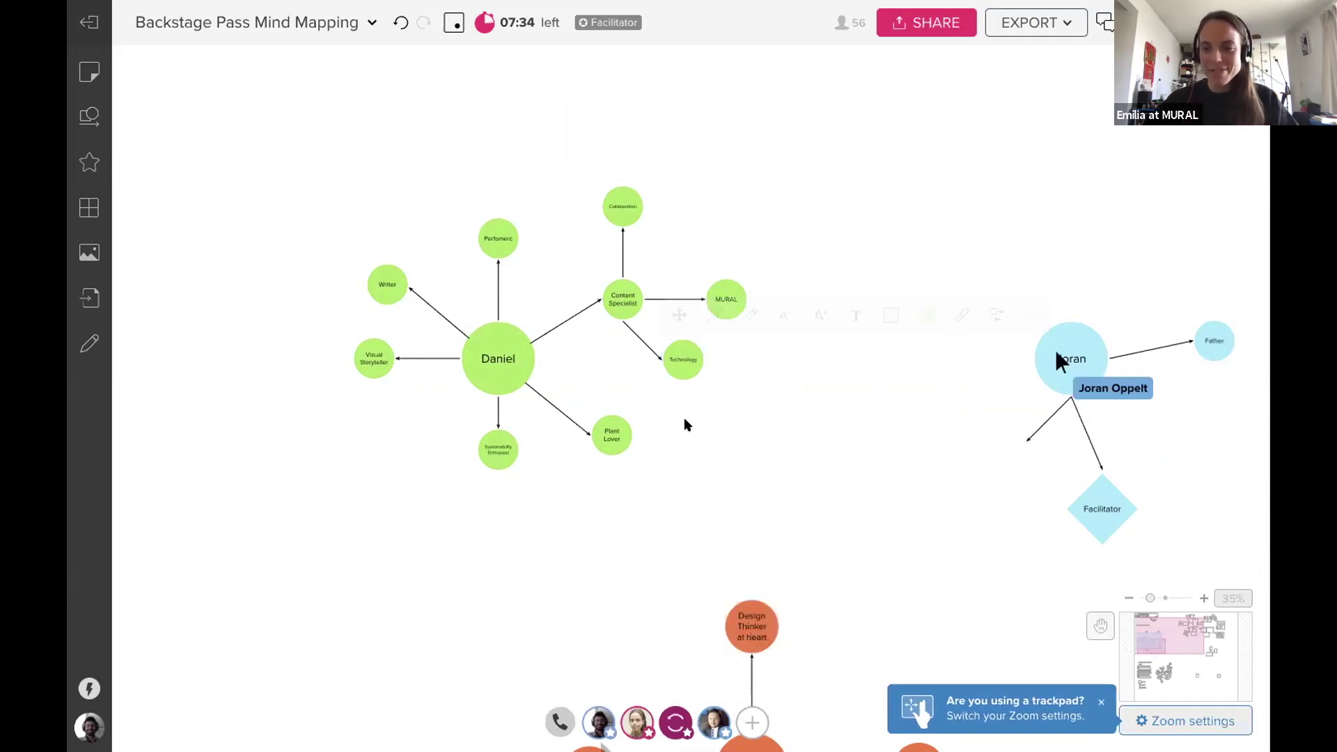
# Connect two round sticky notes to the "Plant Lover" note: "Nature" at its upper right and "Harmony" at its lower right.
pyautogui.moveTo(628, 423); pyautogui.dragTo(675, 404)
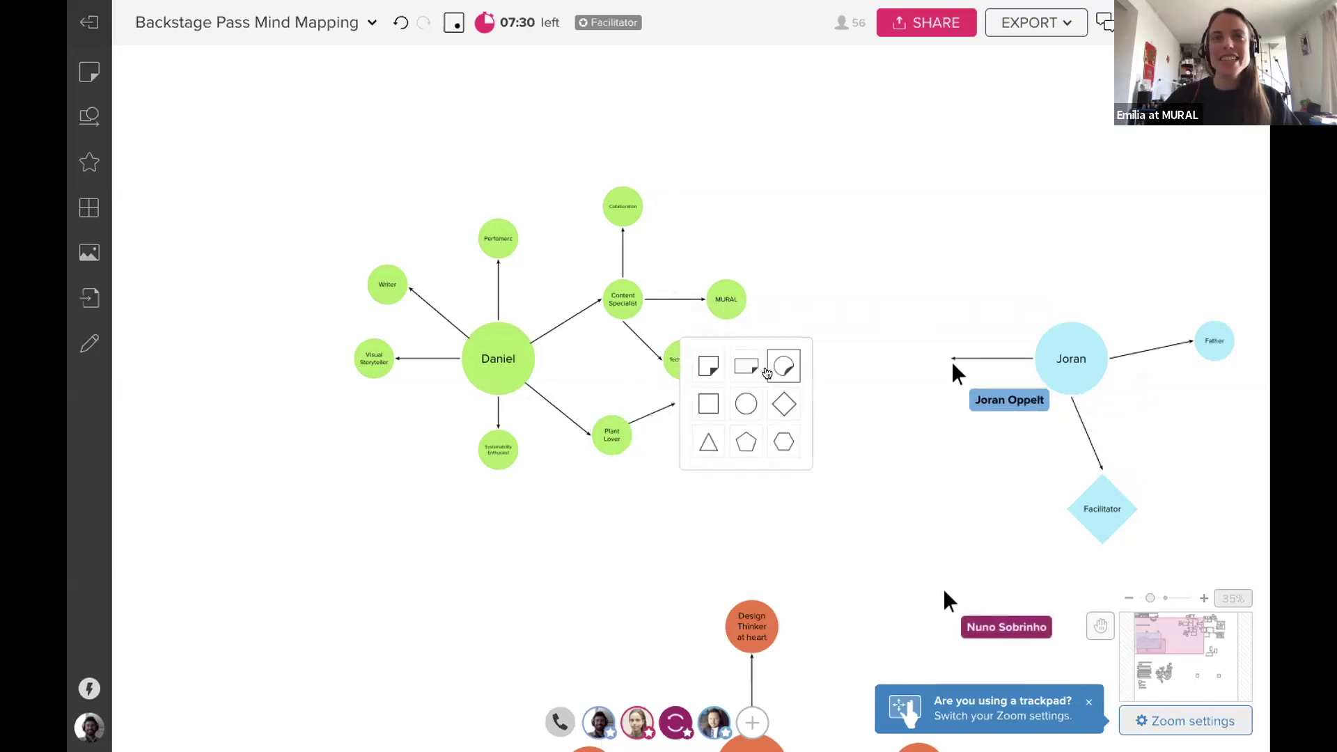
pyautogui.click(767, 374)
pyautogui.write('Nature')
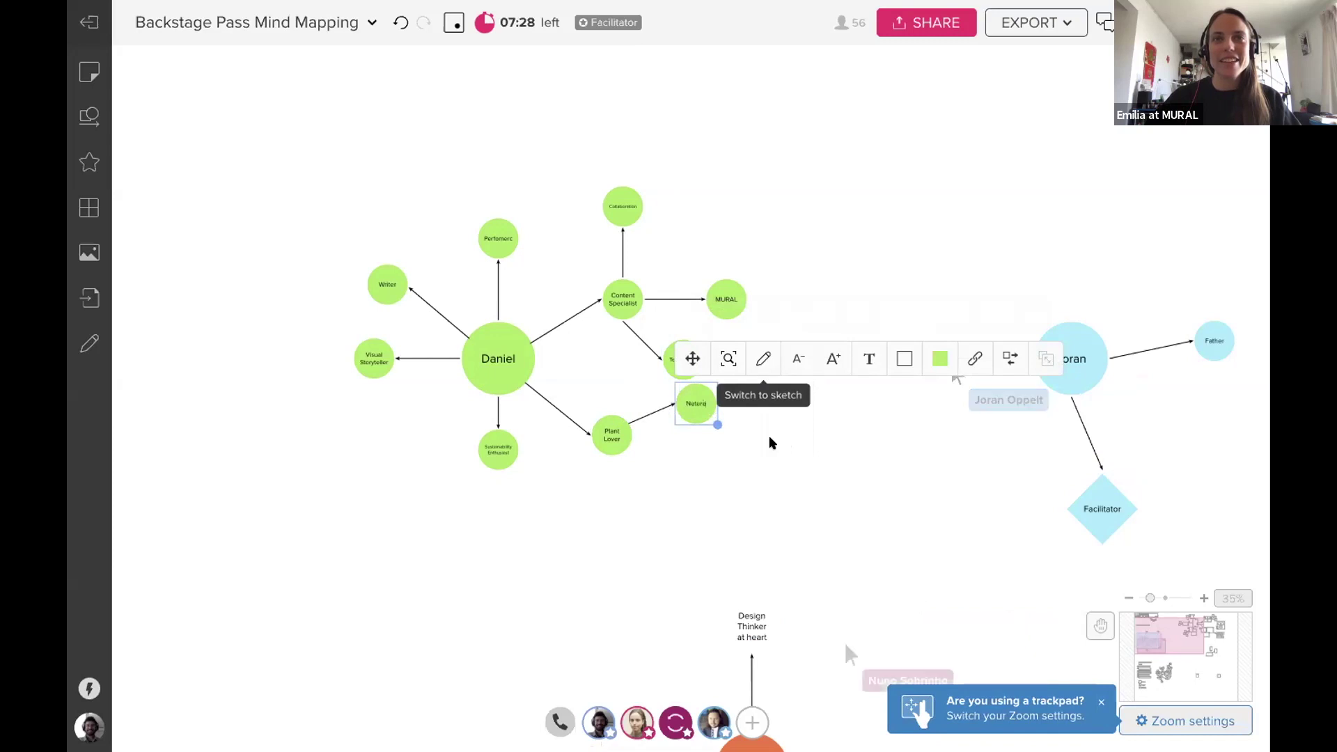
pyautogui.click(769, 443)
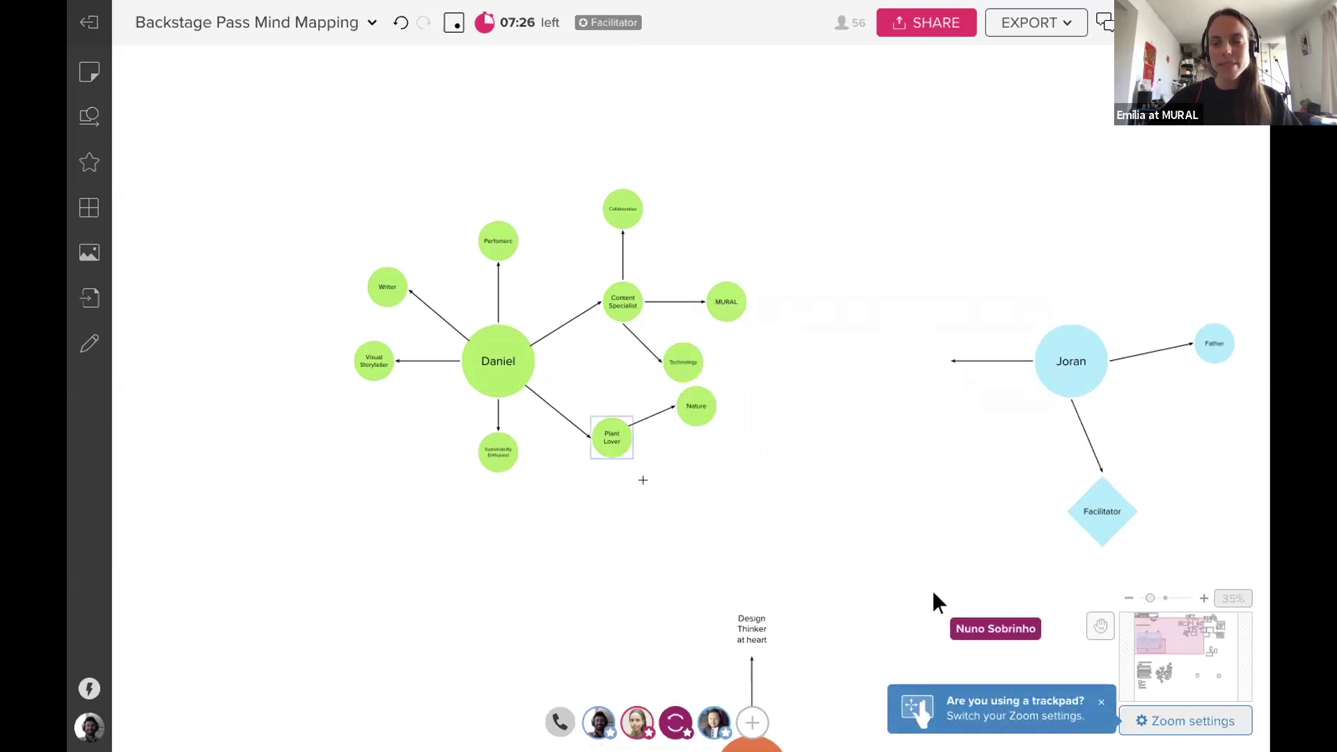
pyautogui.moveTo(643, 480); pyautogui.dragTo(658, 485)
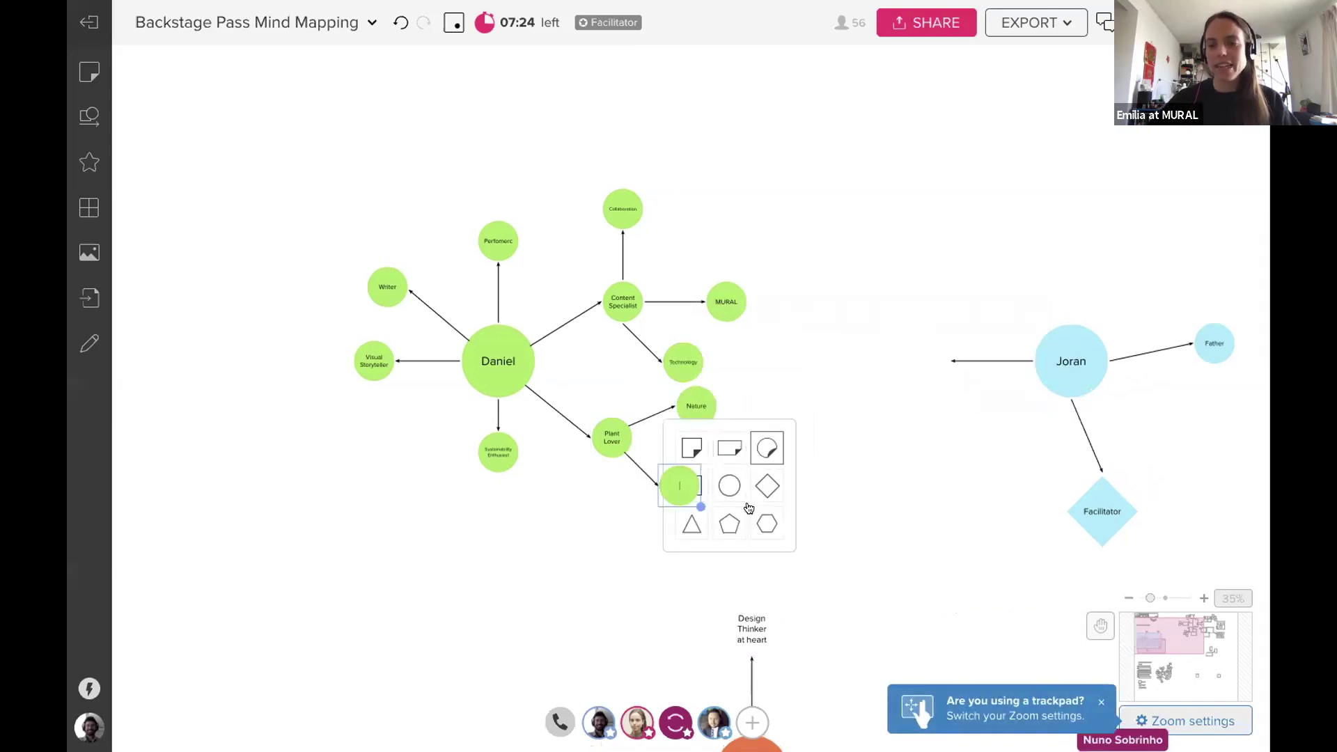
pyautogui.write('Harmony')
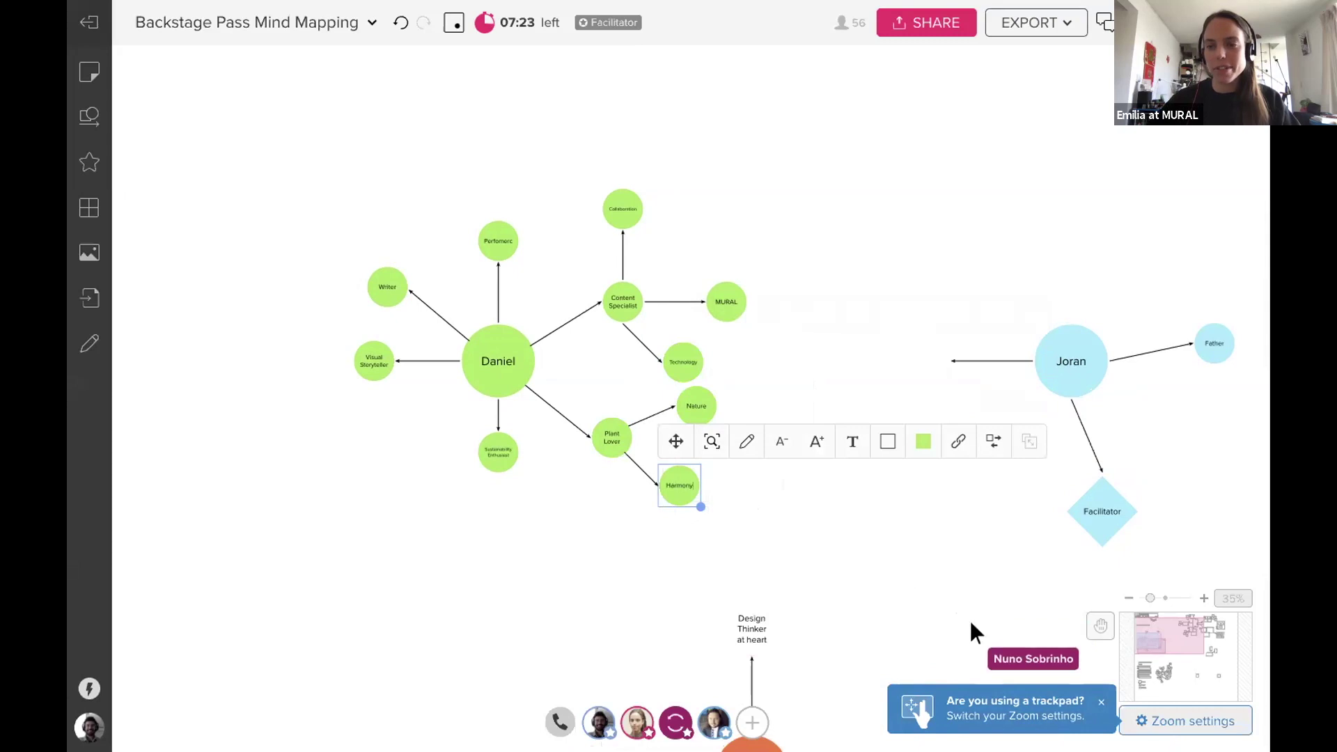
pyautogui.click(689, 516)
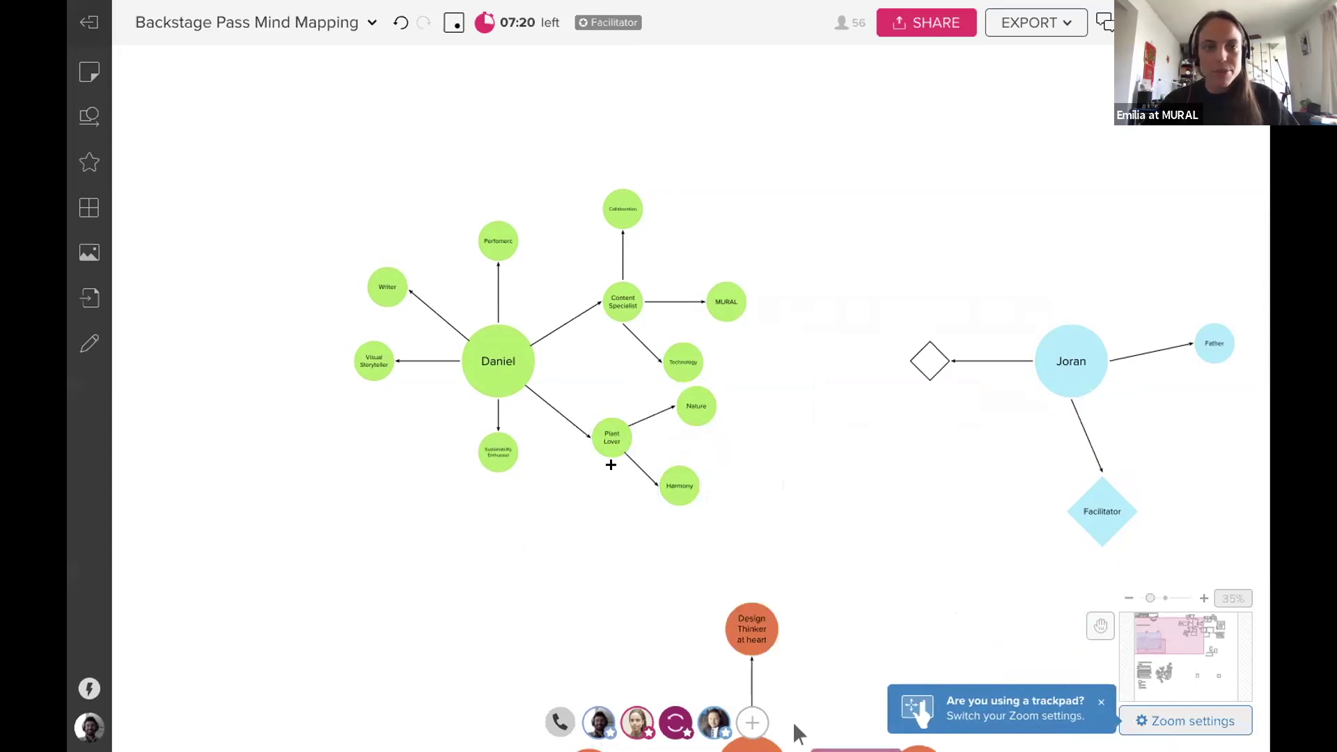
# Draw a connector straight down from the "Plant Lover" note and attach a round sticky note labelled "Green" to its end.
pyautogui.moveTo(611, 464); pyautogui.dragTo(612, 503)
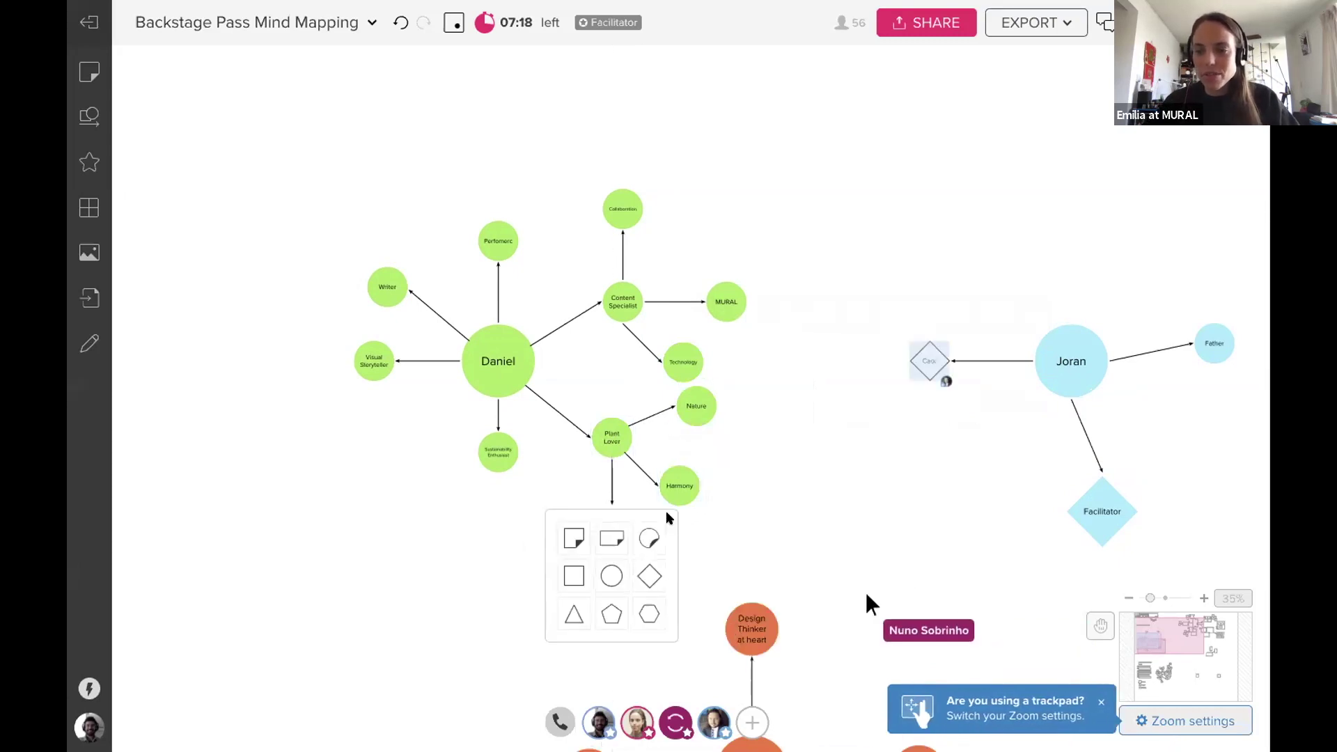
pyautogui.press('Escape')
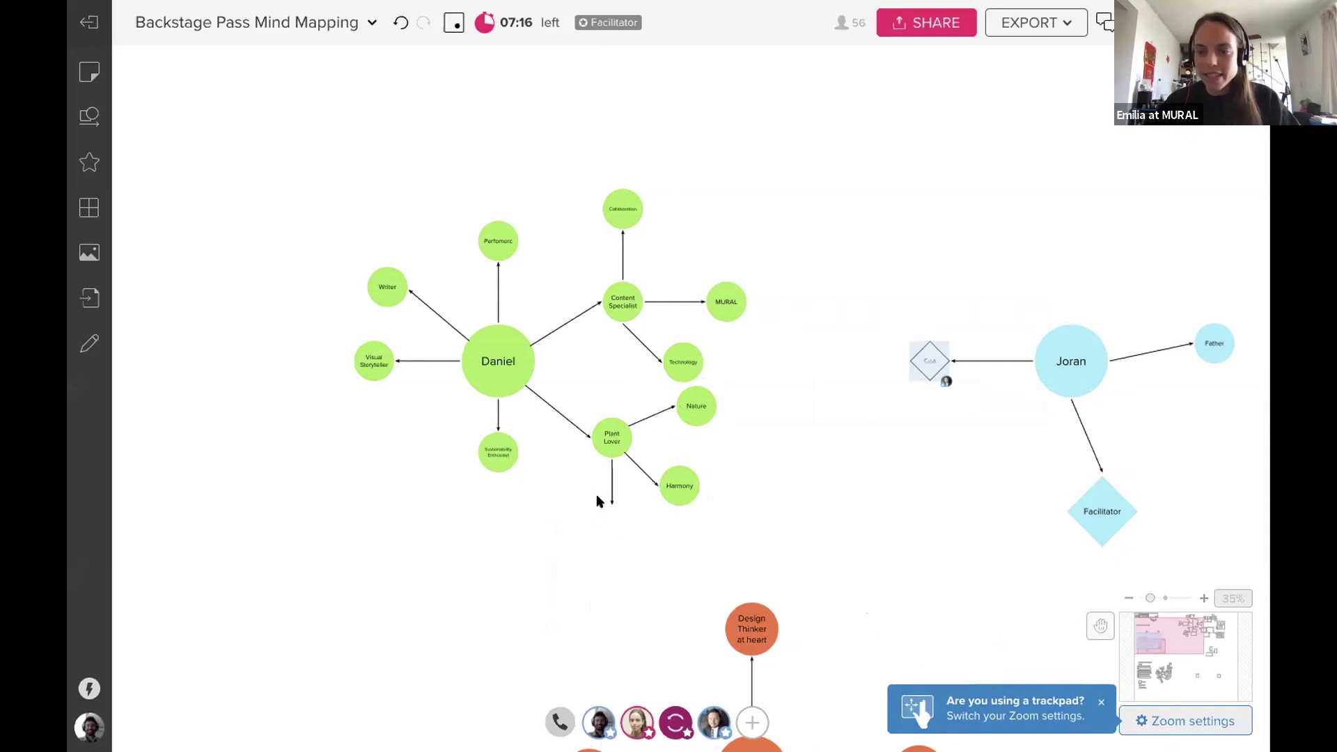
pyautogui.click(607, 505)
pyautogui.click(612, 500)
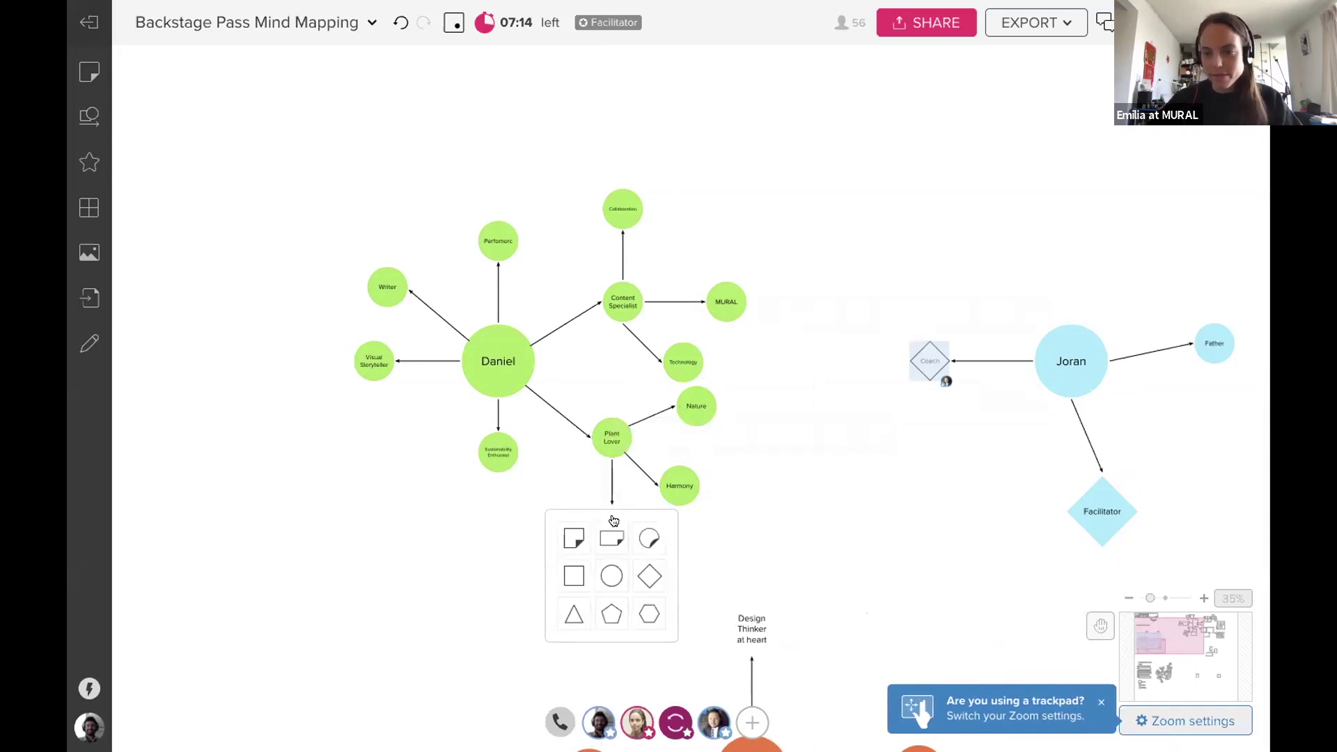
pyautogui.click(636, 539)
pyautogui.write('Green')
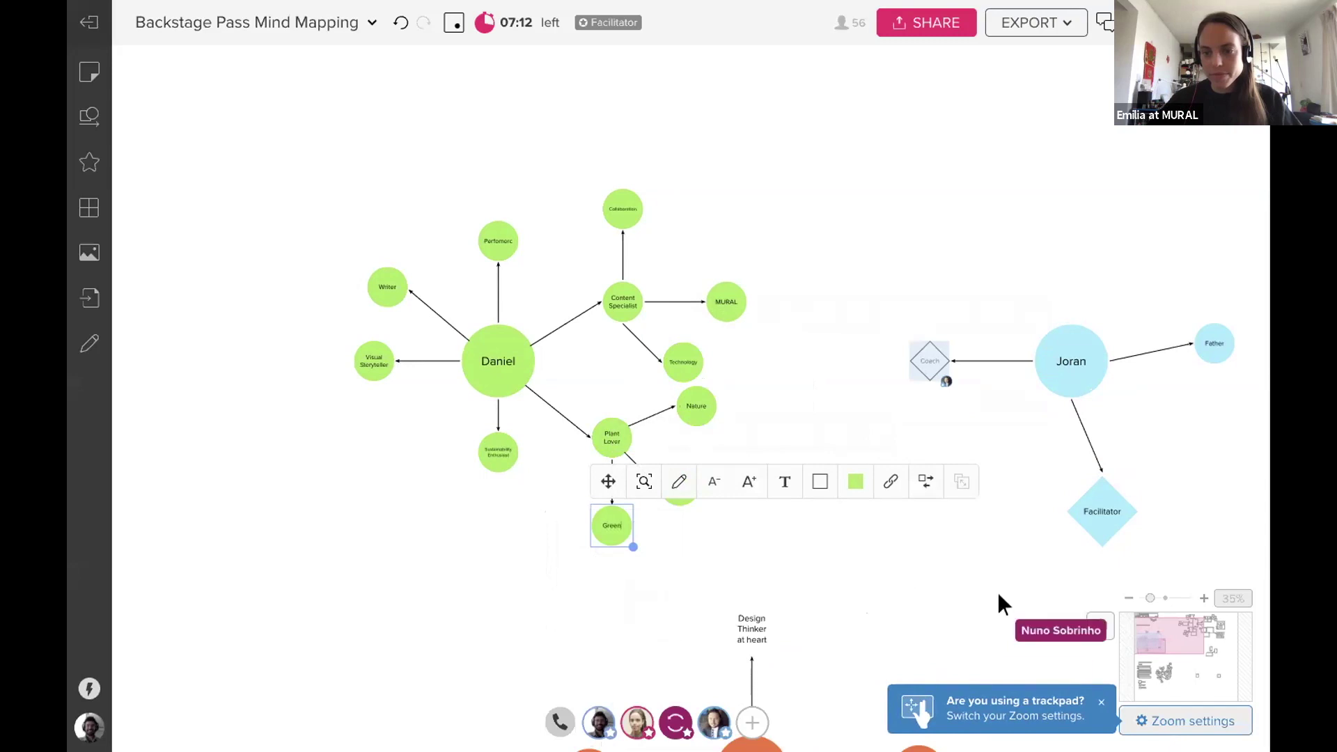
# Connect a round sticky note labelled "Earth" to the left of the "Sustainability Enthusiast" note.
pyautogui.moveTo(499, 536); pyautogui.dragTo(449, 511)
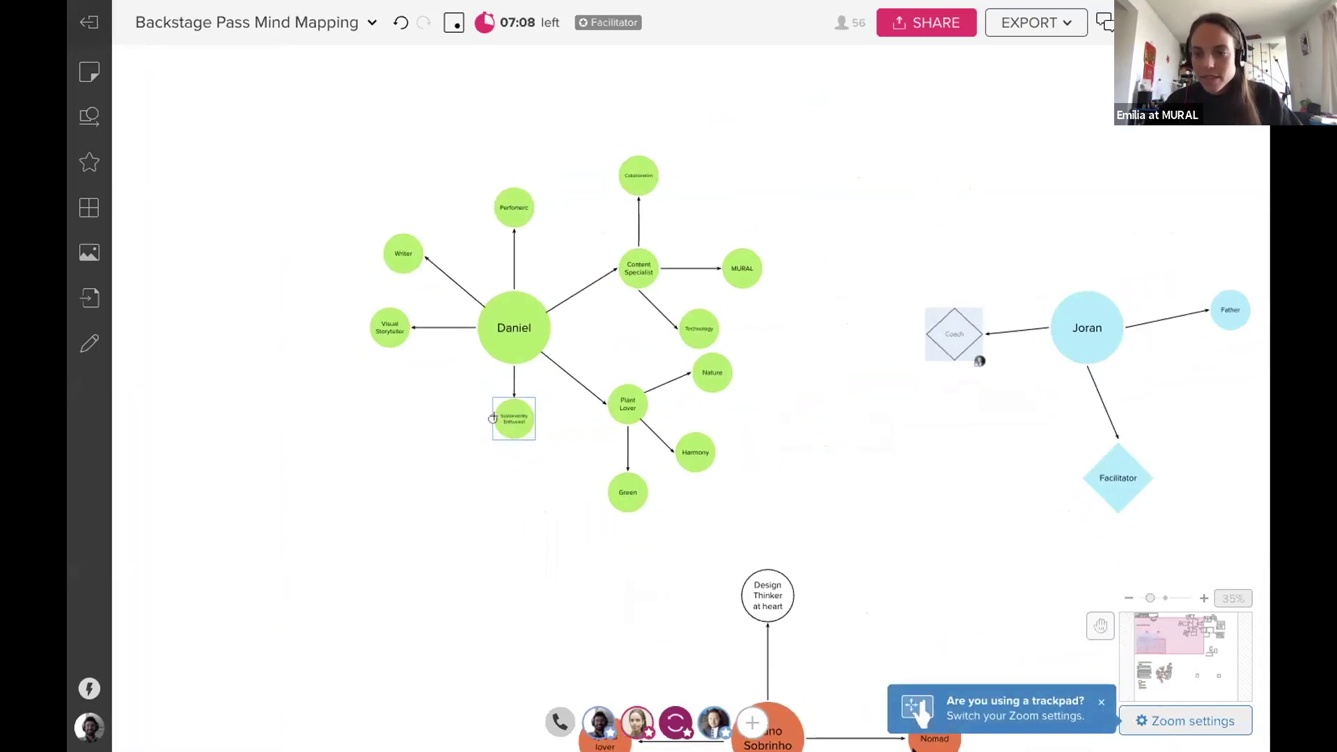
pyautogui.moveTo(344, 438); pyautogui.dragTo(407, 434)
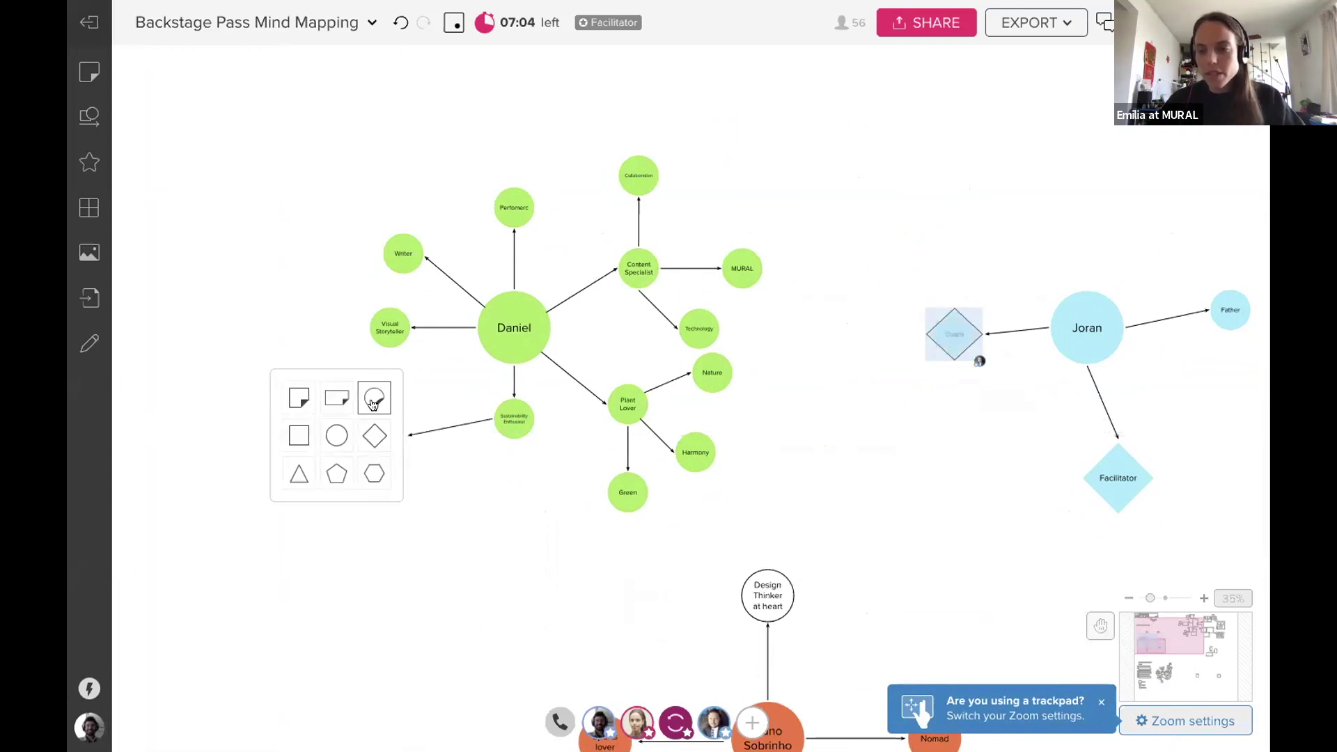
pyautogui.click(373, 395)
pyautogui.write('Earth')
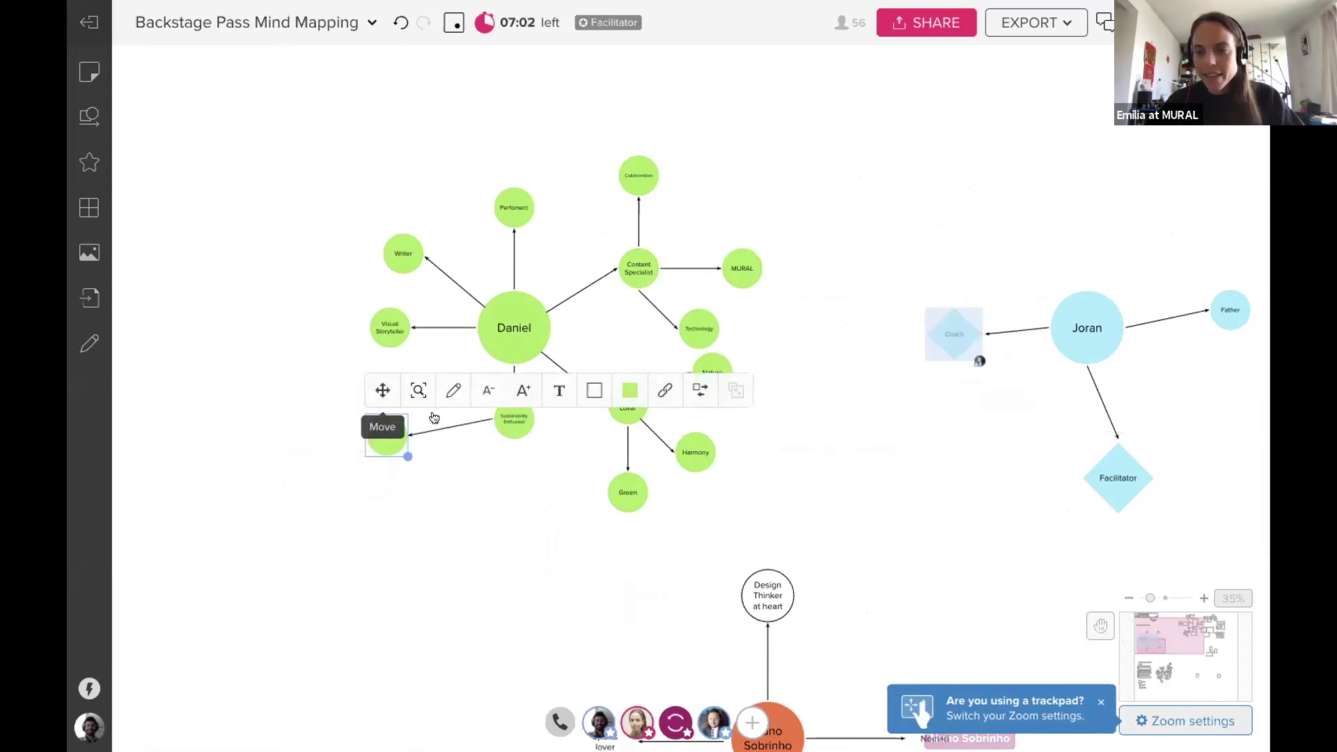
# Connect round sticky notes labelled "World" directly below and "Connection" to the lower right of the "Sustainability Enthusiast" note.
pyautogui.scroll(-1, 542, 449)
pyautogui.scroll(-5, 541, 449)
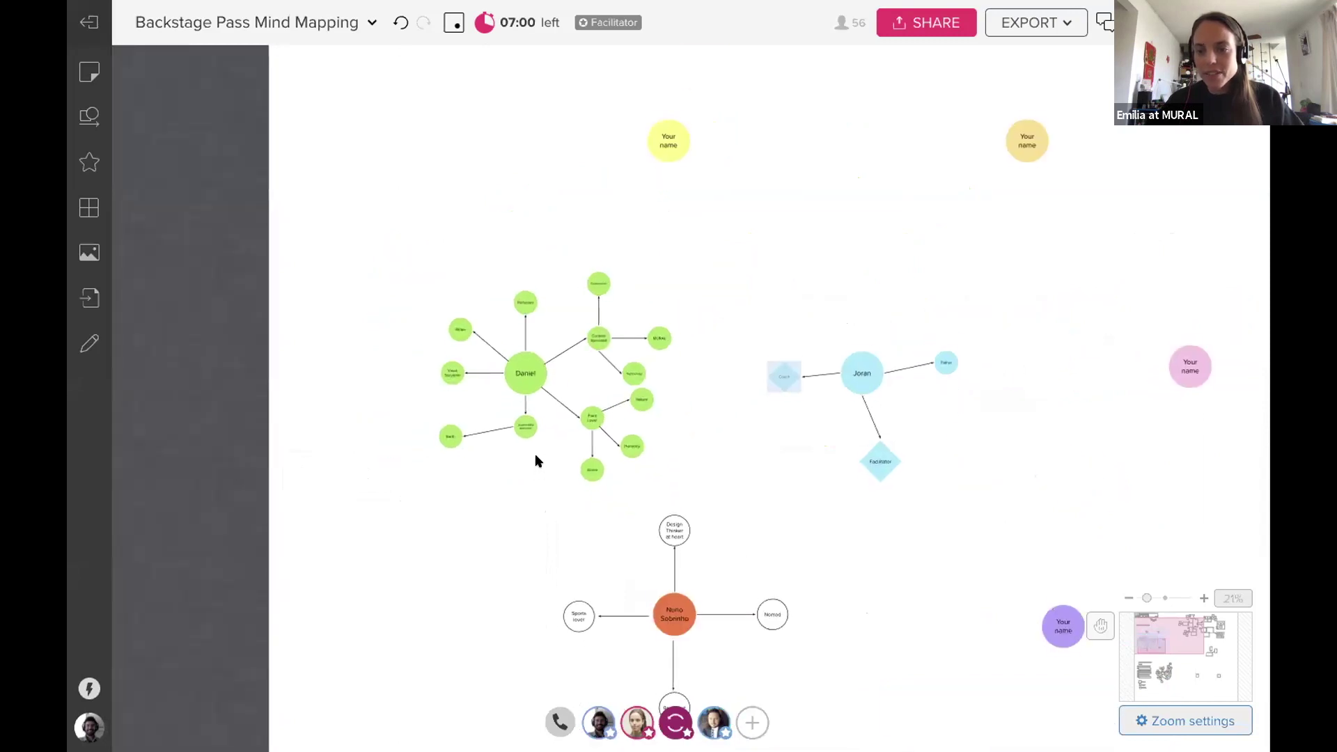
pyautogui.moveTo(533, 475); pyautogui.dragTo(521, 428)
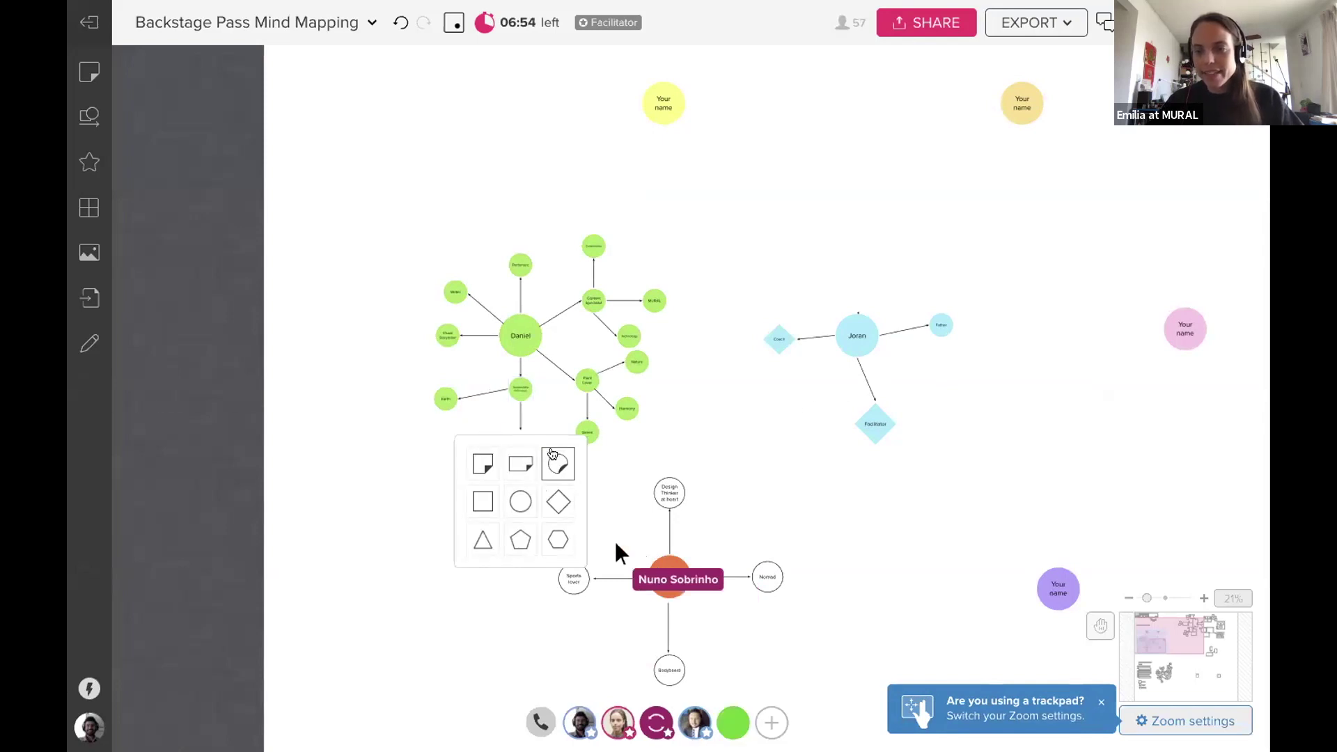
pyautogui.click(558, 463)
pyautogui.write('World')
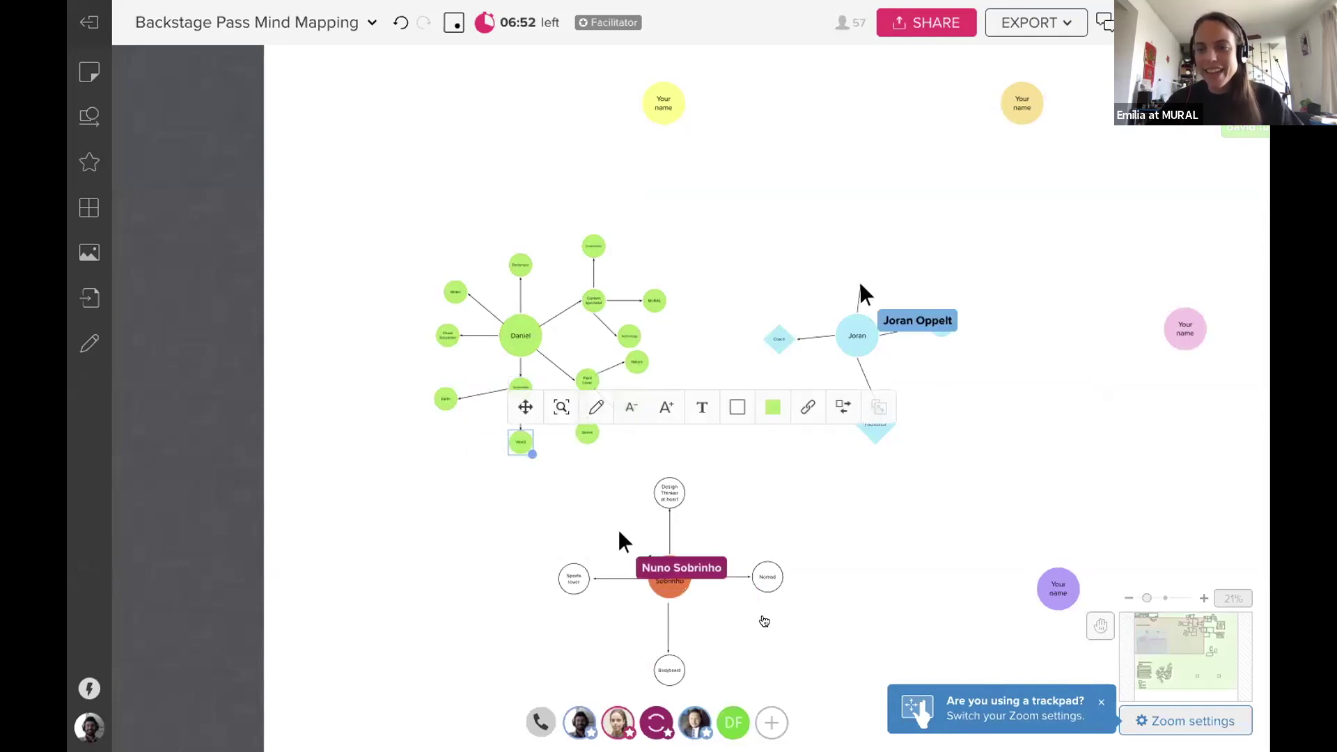
pyautogui.click(764, 621)
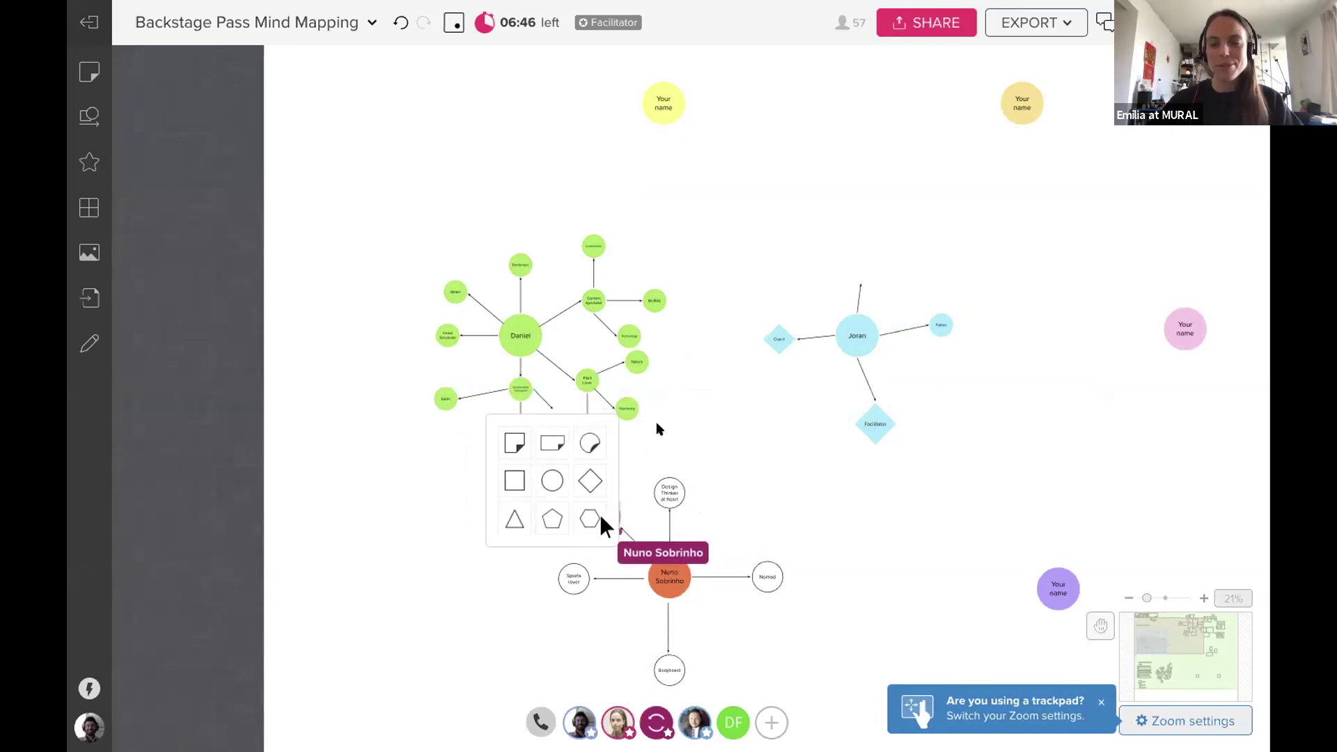
pyautogui.click(586, 445)
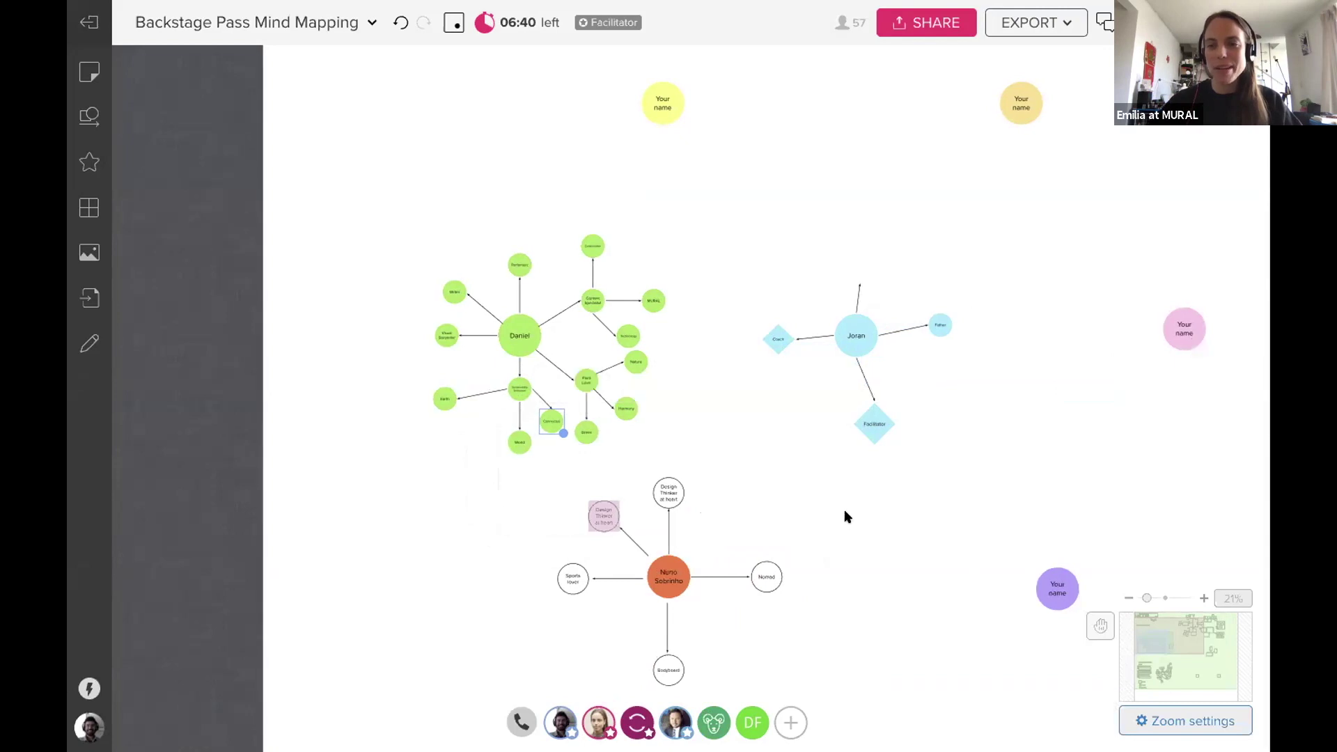
# Look over the other participants' blue and orange mind maps, and examine the green mind map's branches up close.
pyautogui.scroll(5, 766, 418)
pyautogui.scroll(-5, 862, 453)
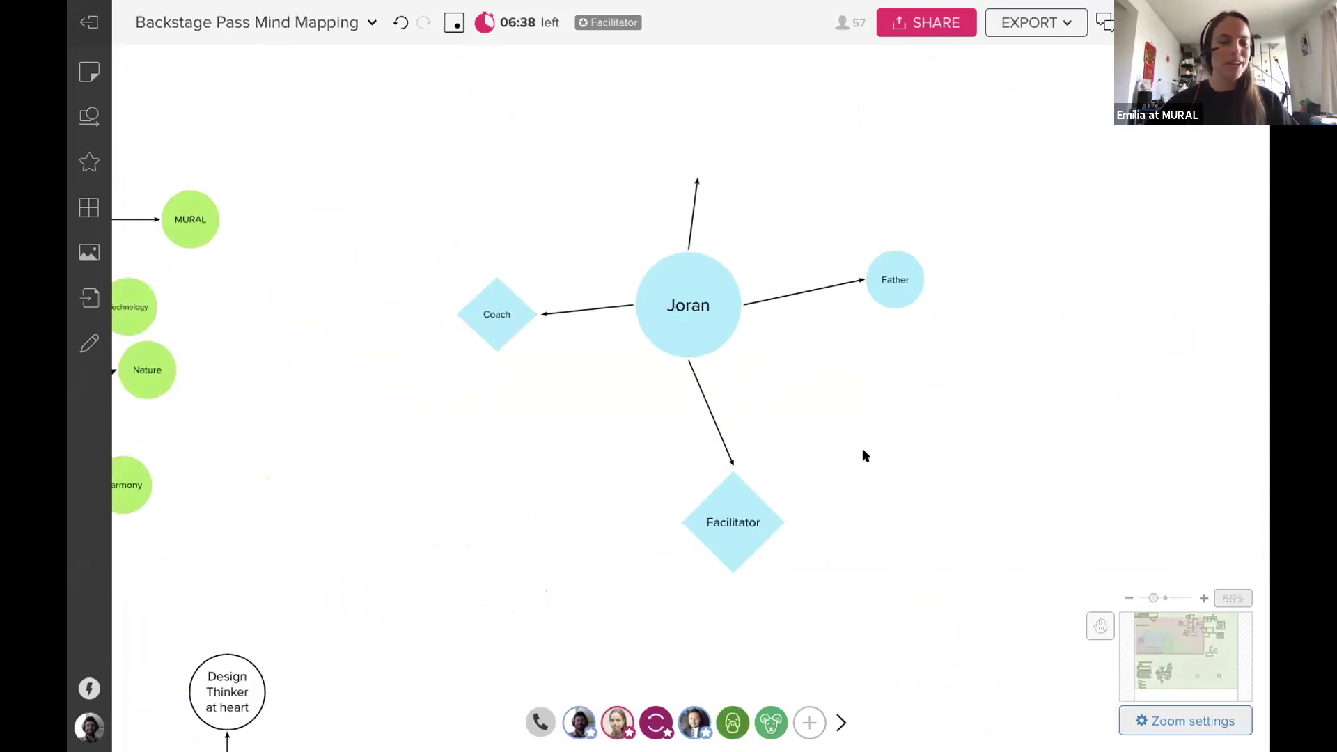
pyautogui.scroll(-5, 879, 494)
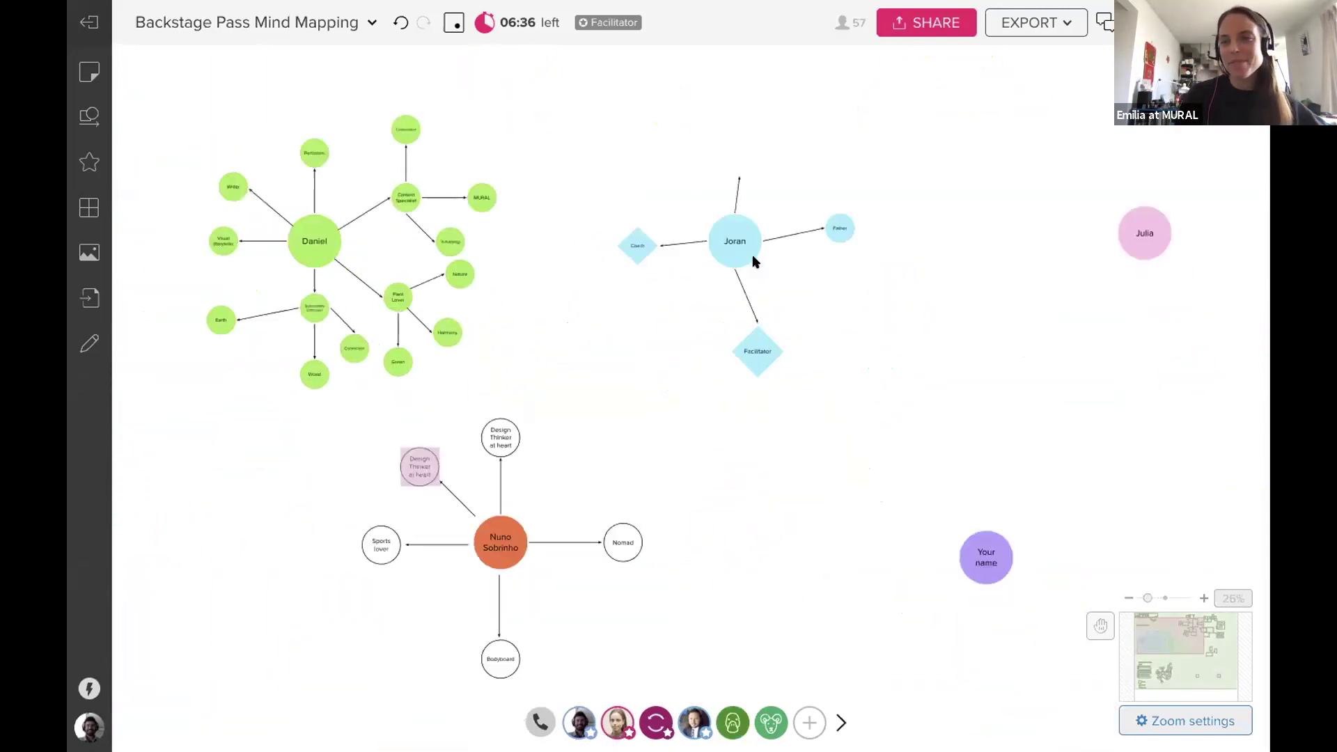
pyautogui.hscroll(-5, 590, 469)
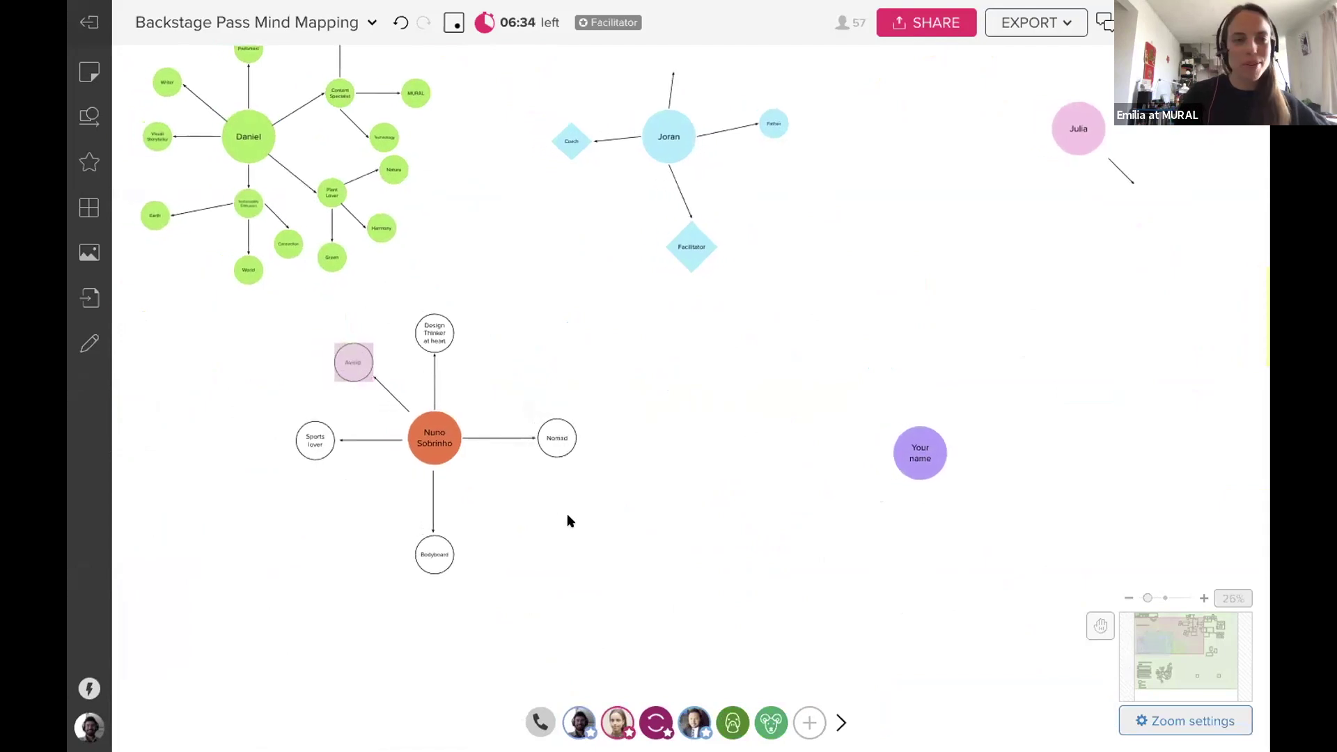
pyautogui.scroll(5, 319, 480)
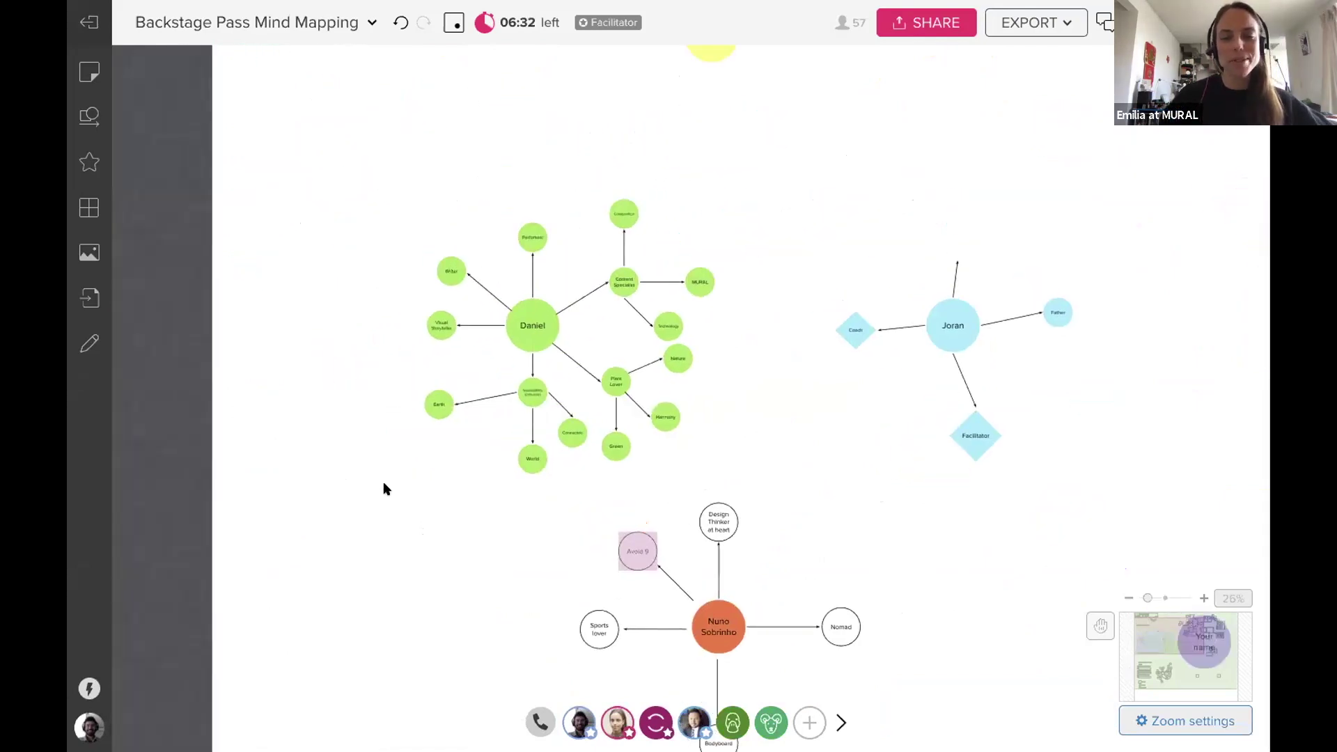
pyautogui.scroll(5, 397, 313)
pyautogui.scroll(-3, 755, 202)
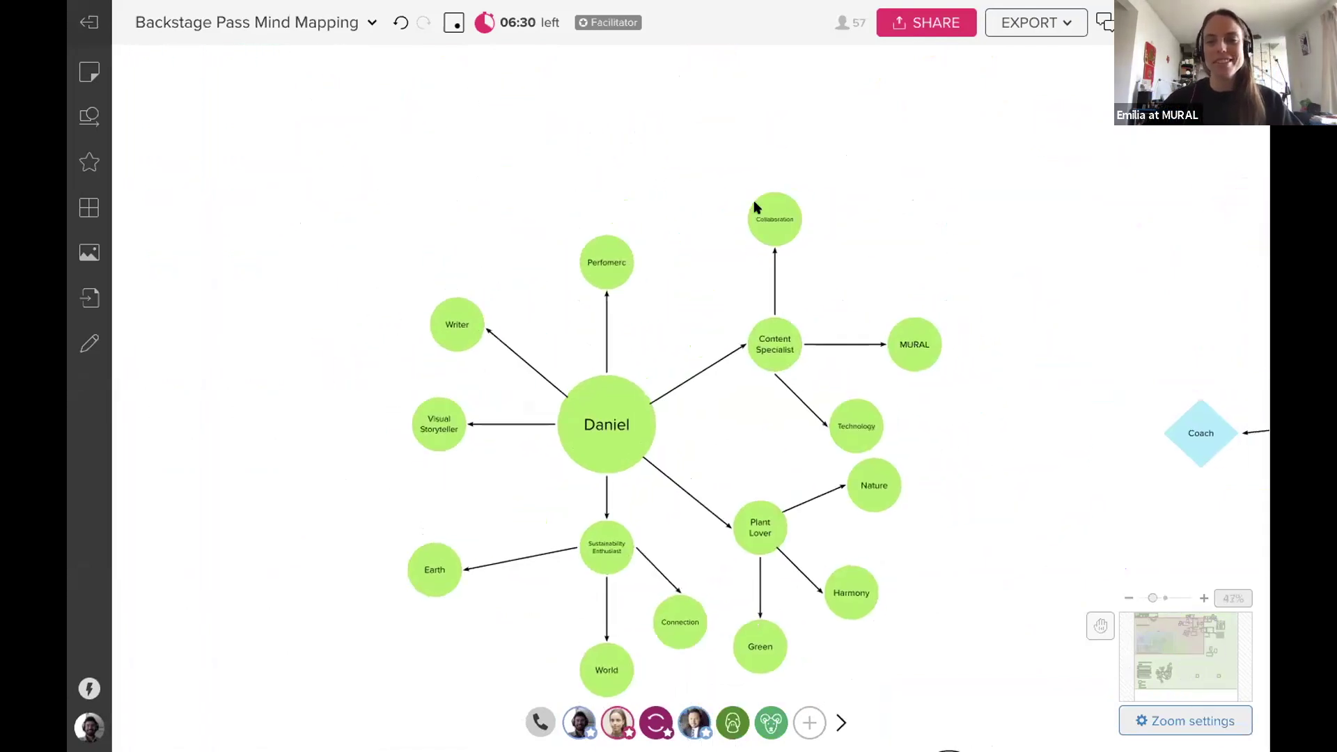
# Connect a round sticky note labelled "Events" to the upper right of the "Performer" note.
pyautogui.scroll(2, 606, 286)
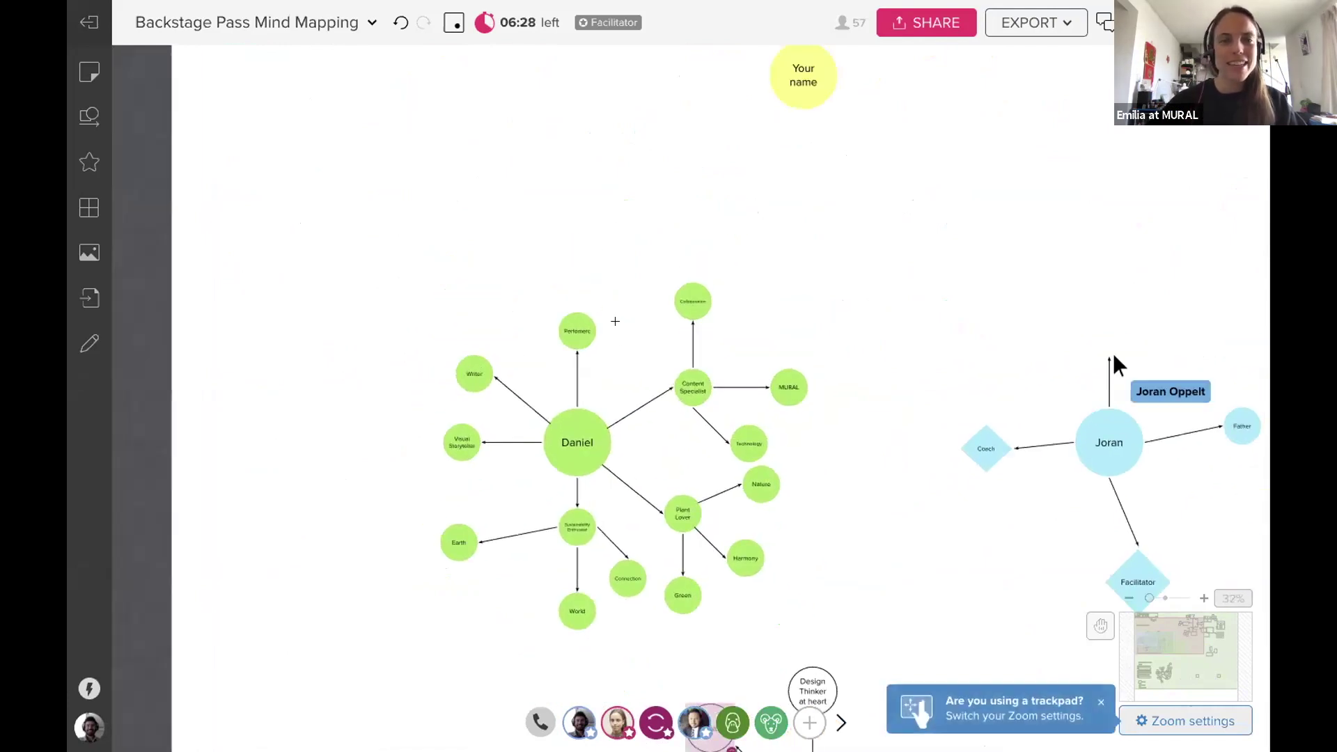
pyautogui.moveTo(598, 331); pyautogui.dragTo(627, 303)
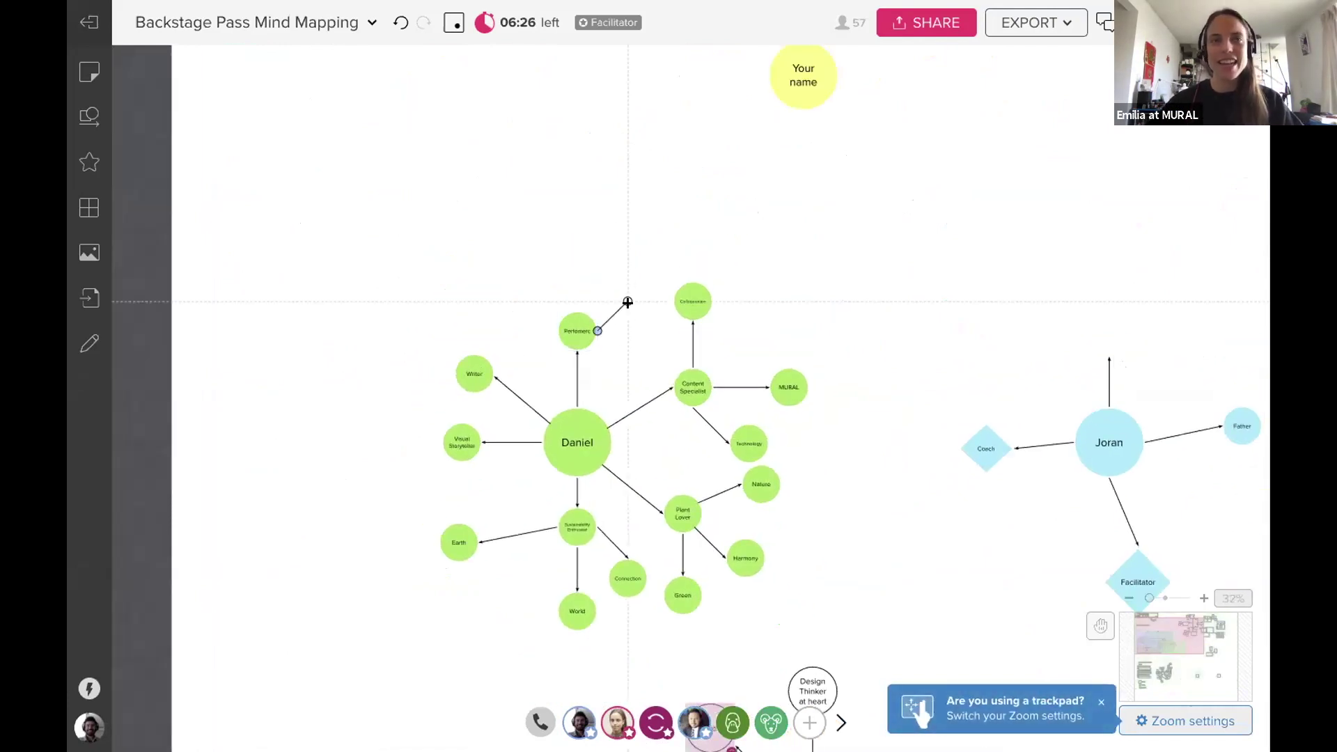
pyautogui.click(749, 265)
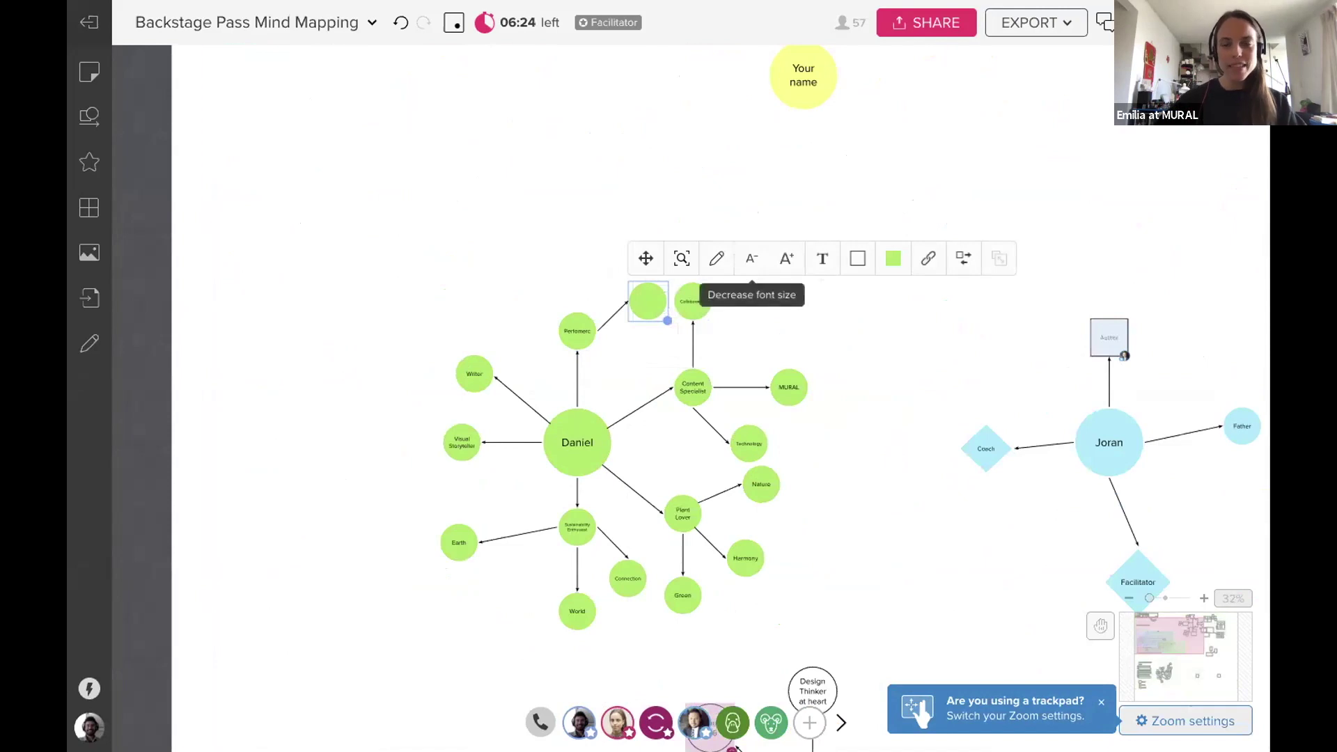
pyautogui.write('Events')
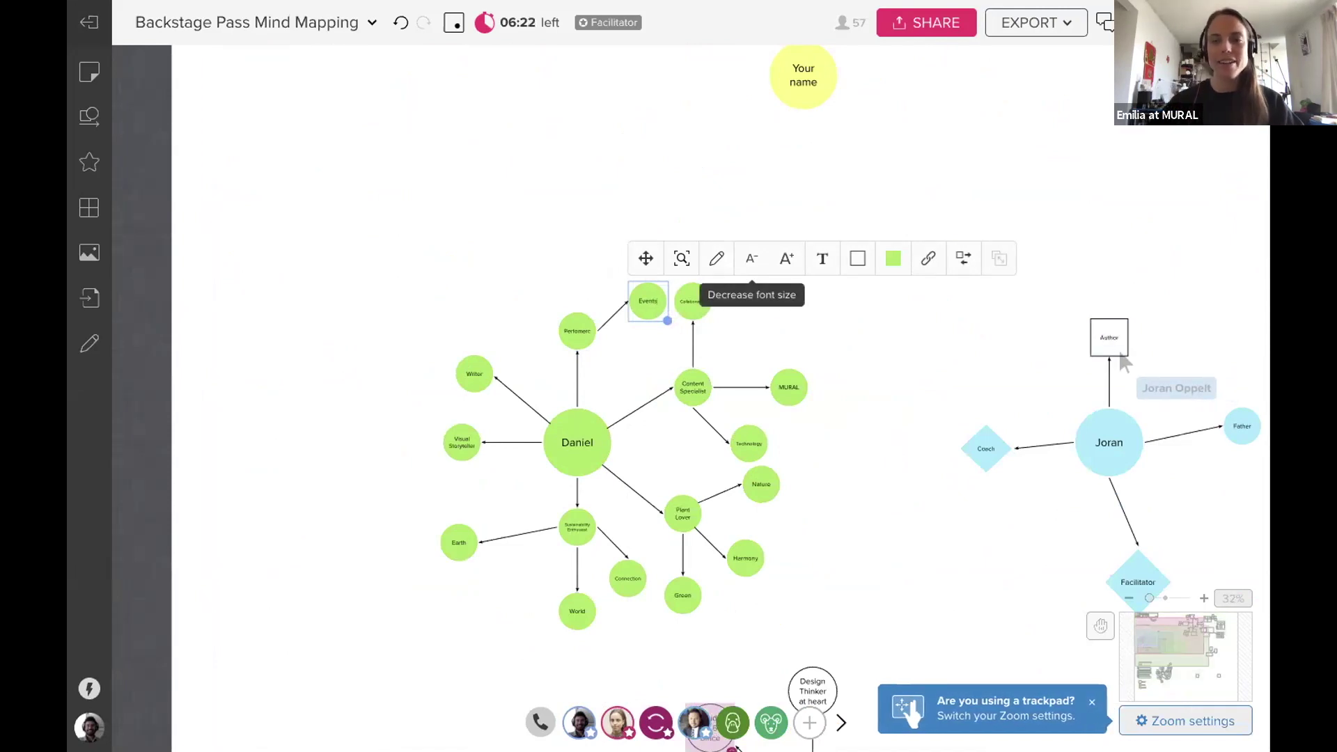
pyautogui.click(556, 268)
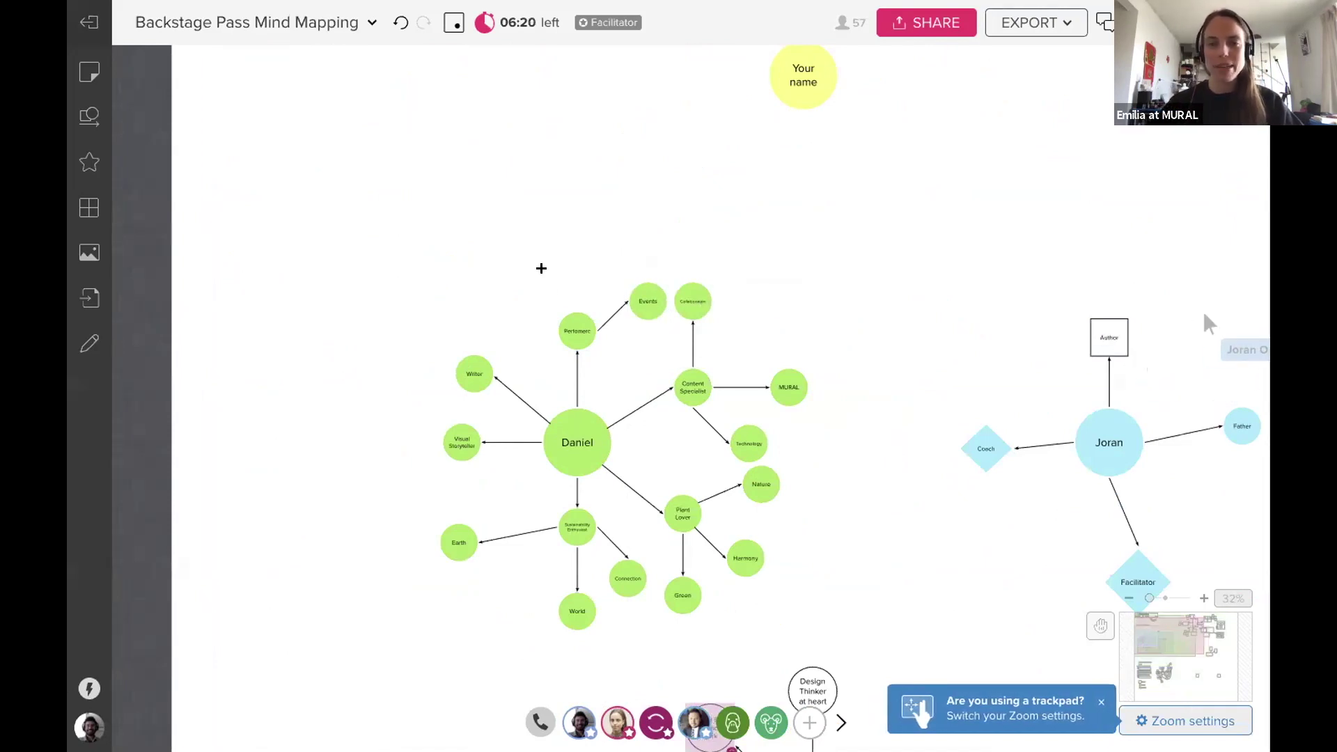
# Draw a connector straight up from the "Performer" note and attach a round sticky note labelled "Dance".
pyautogui.moveTo(570, 278); pyautogui.dragTo(576, 280)
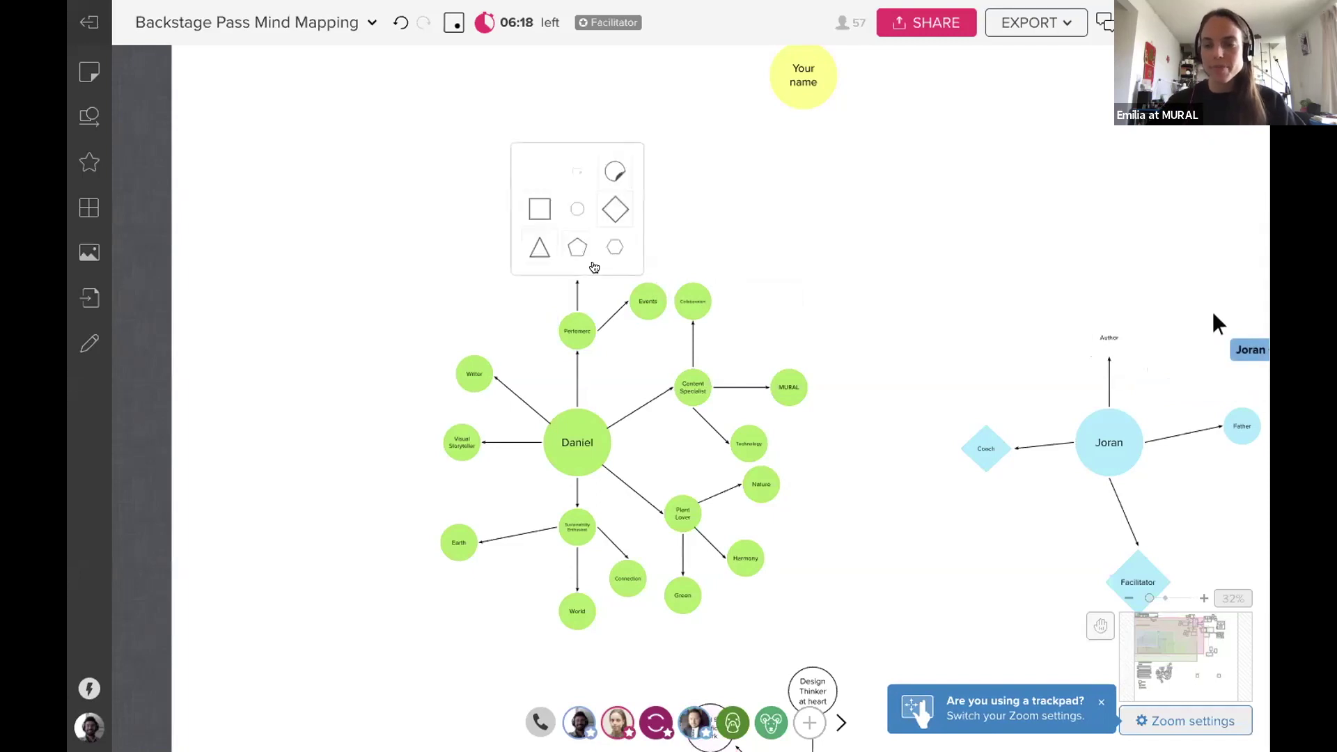
pyautogui.click(612, 175)
pyautogui.write('Dance')
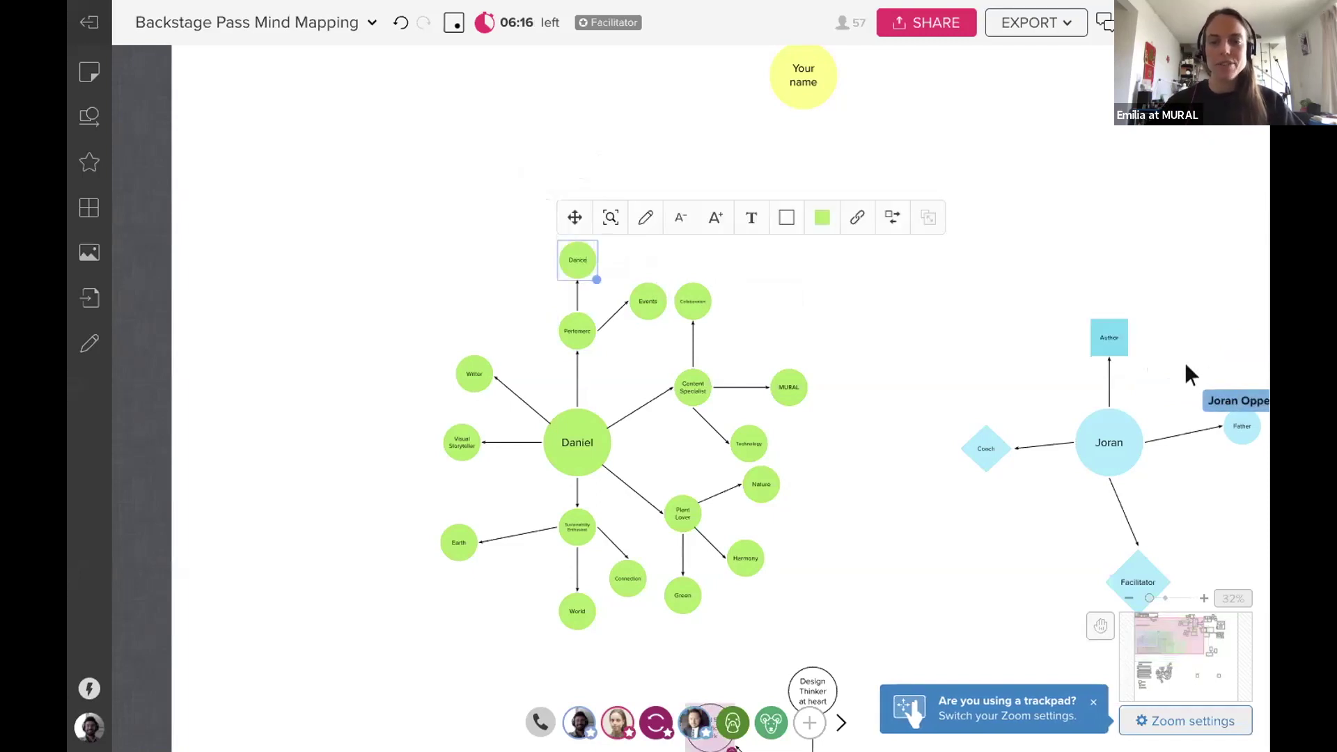
pyautogui.click(501, 302)
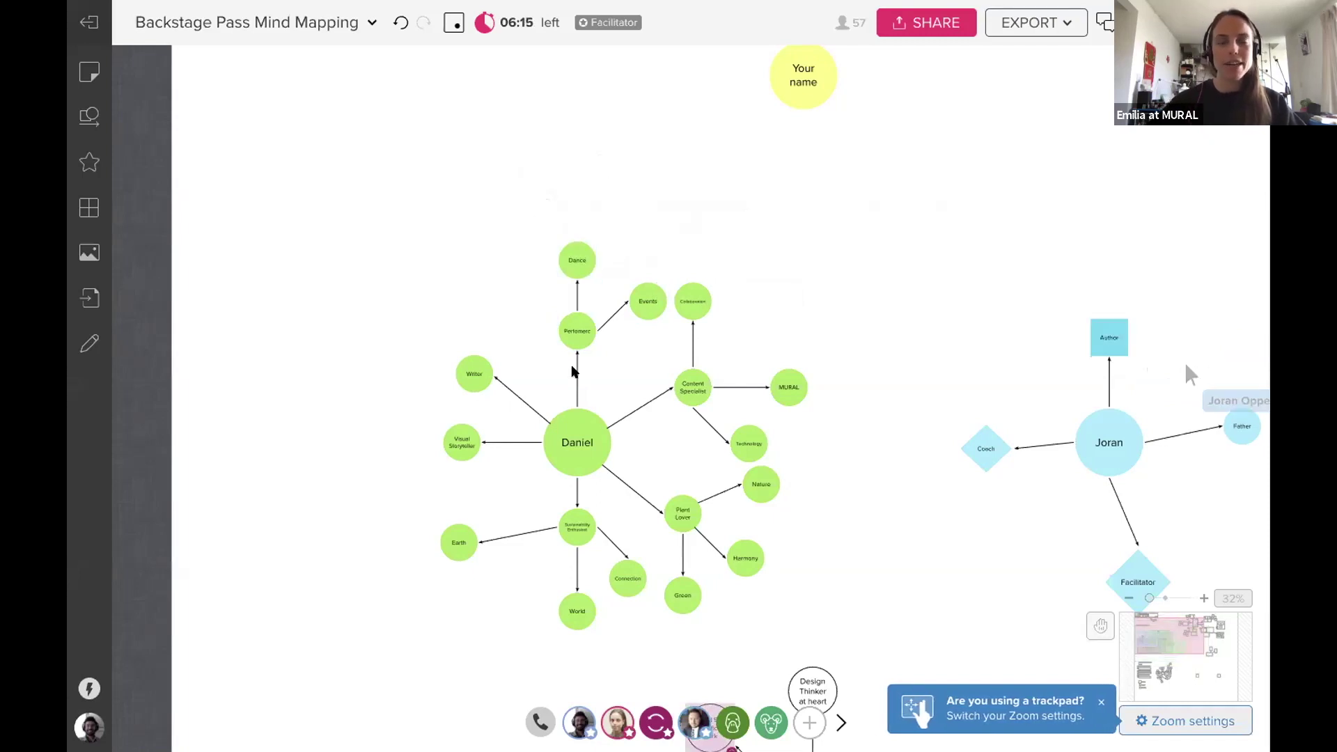
pyautogui.moveTo(518, 289); pyautogui.dragTo(550, 336)
pyautogui.click(550, 336)
pyautogui.hotkey('ctrl', 'z')
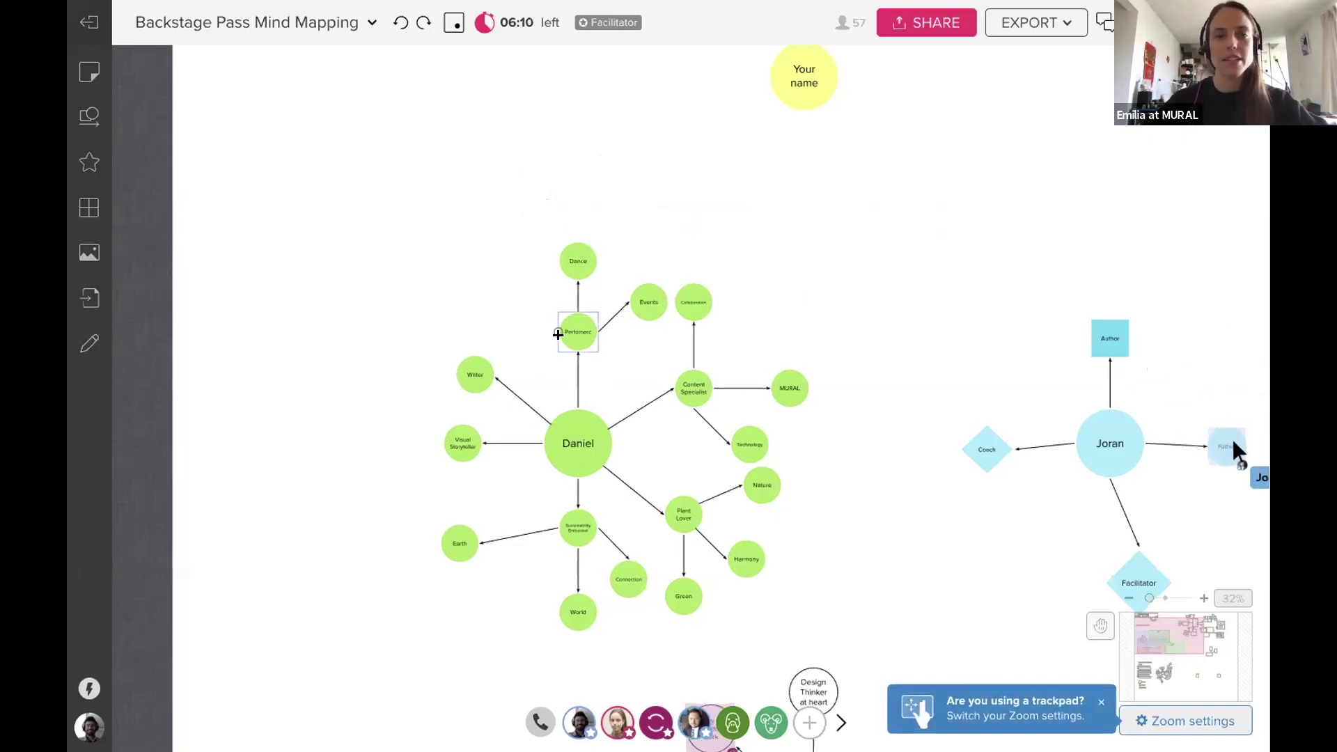
# Connect a round sticky note labelled "Celebration" to the upper left of the "Performer" note.
pyautogui.moveTo(523, 297); pyautogui.dragTo(525, 299)
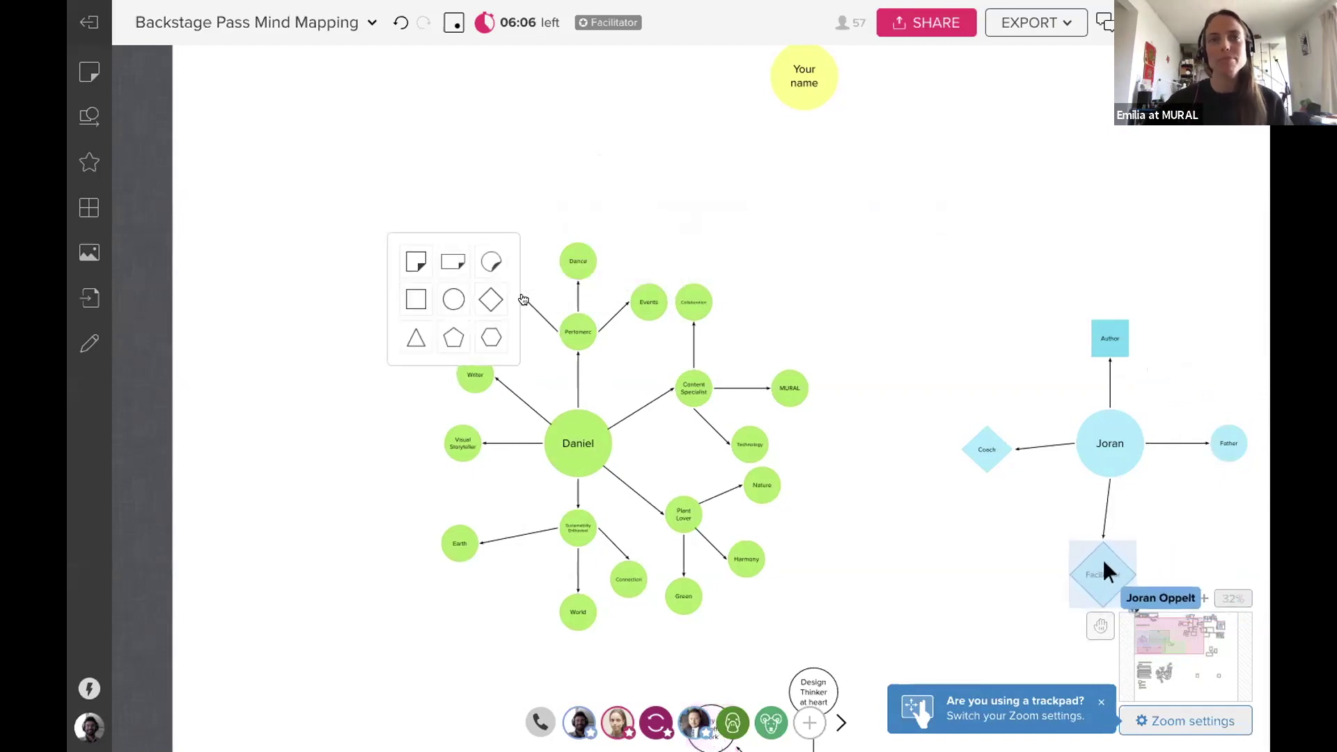
pyautogui.click(483, 252)
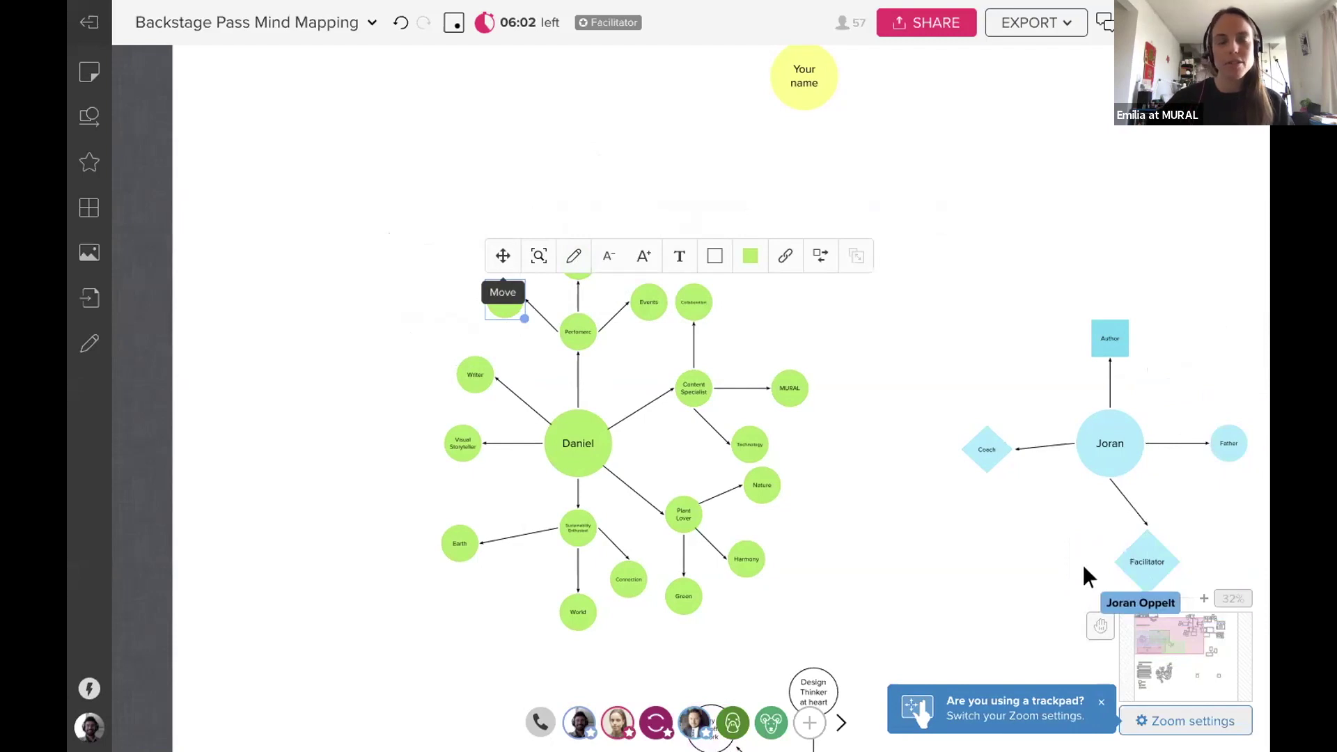
pyautogui.click(347, 372)
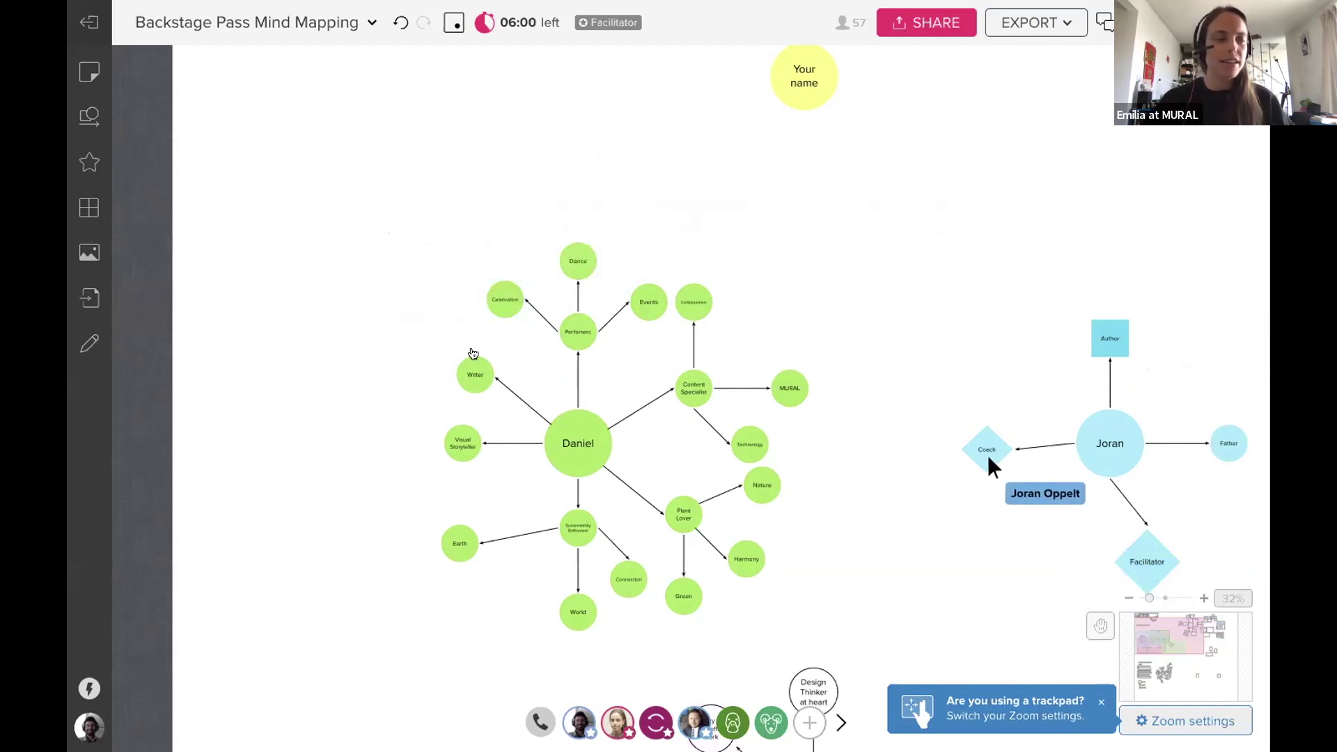
# Draw a connector upward from the "Writer" note and attach a round sticky note labelled "Story".
pyautogui.moveTo(454, 320); pyautogui.dragTo(451, 307)
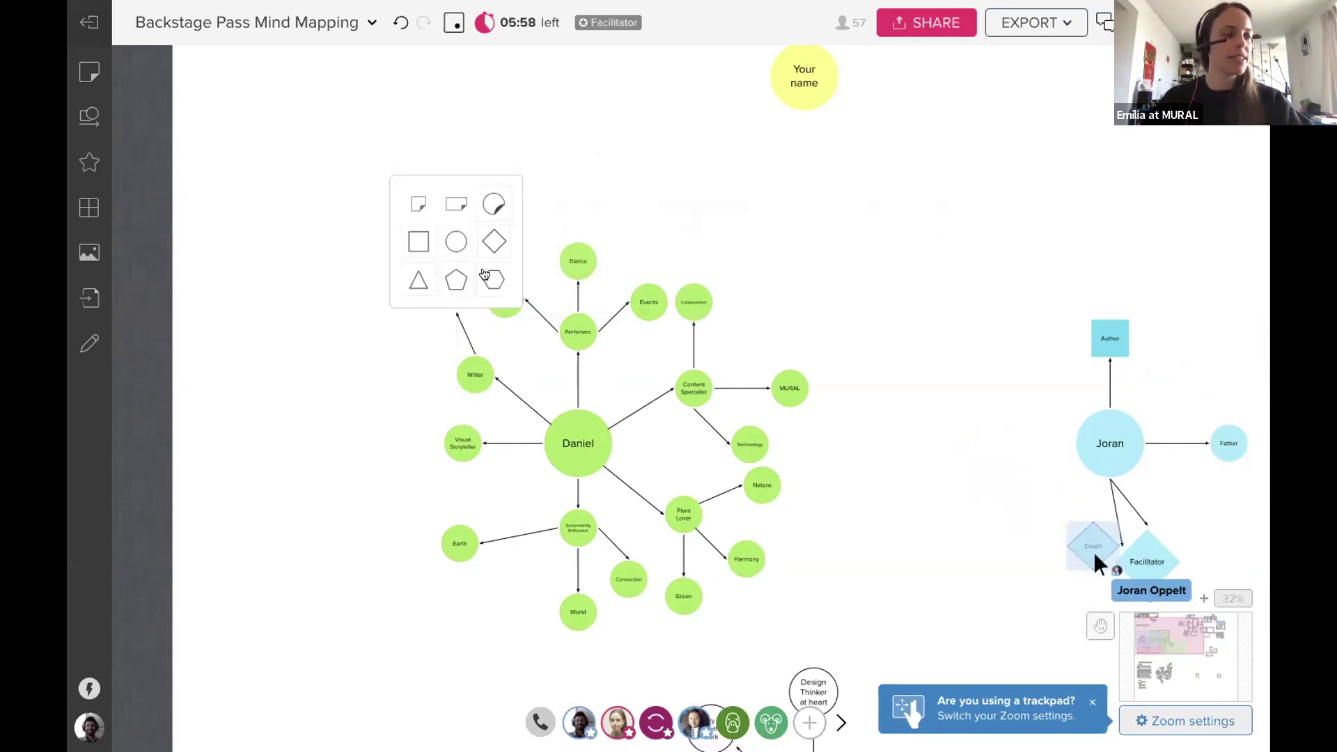
pyautogui.click(493, 204)
pyautogui.write('Story')
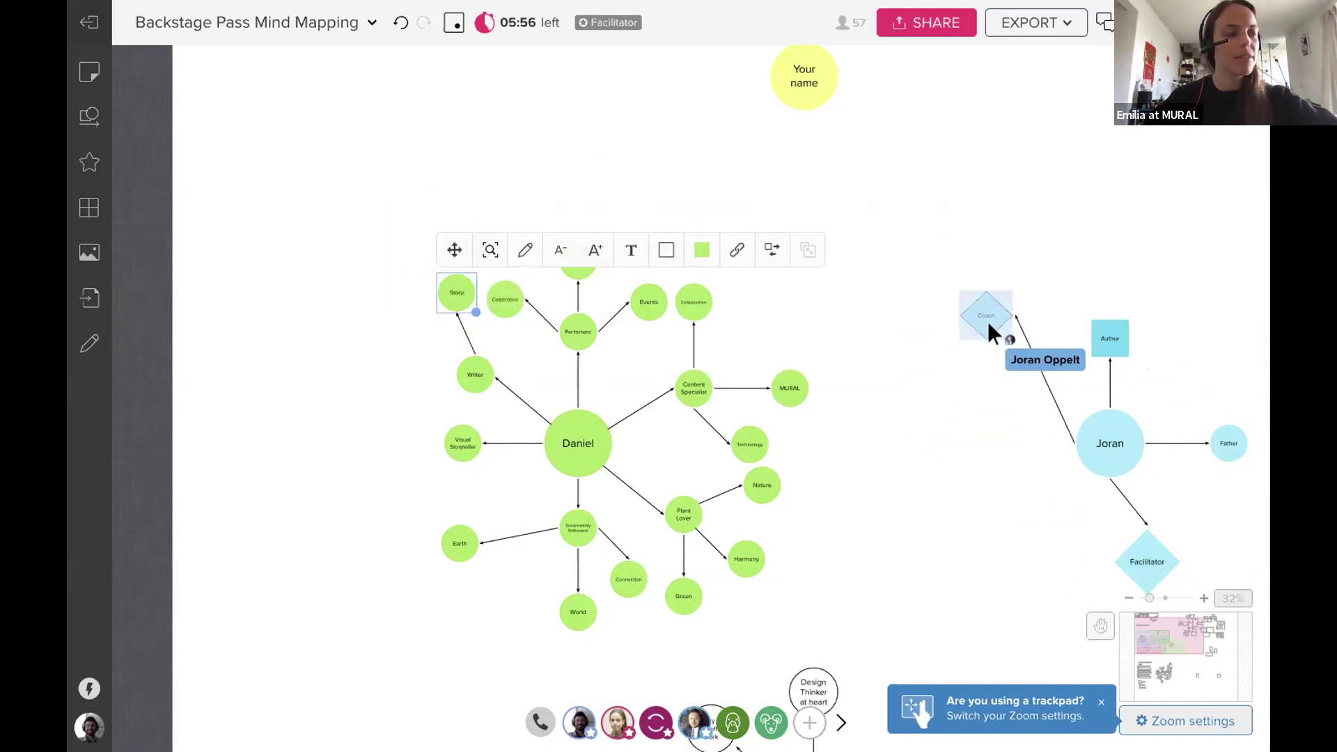
pyautogui.click(352, 324)
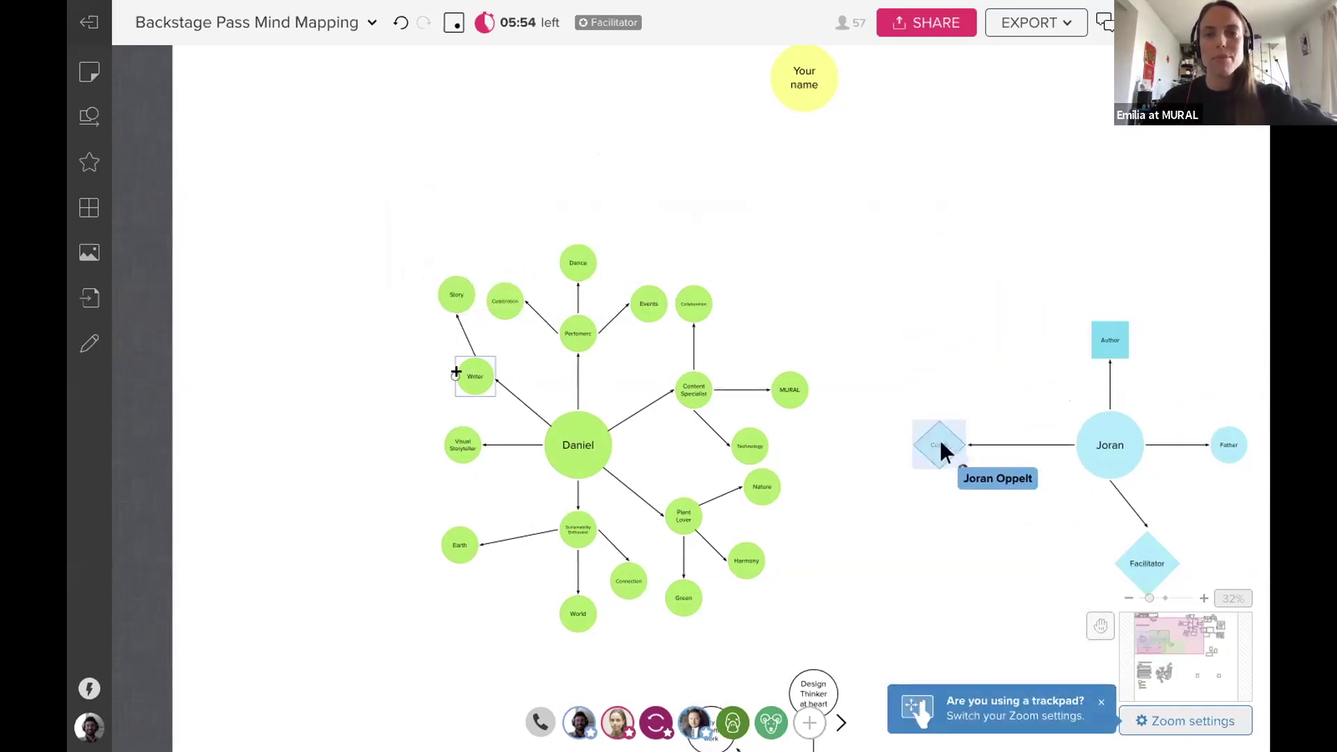
# Connect a round sticky note labelled "Communicator" to the left of the "Writer" note.
pyautogui.moveTo(423, 372)
pyautogui.moveTo(423, 372); pyautogui.dragTo(422, 376)
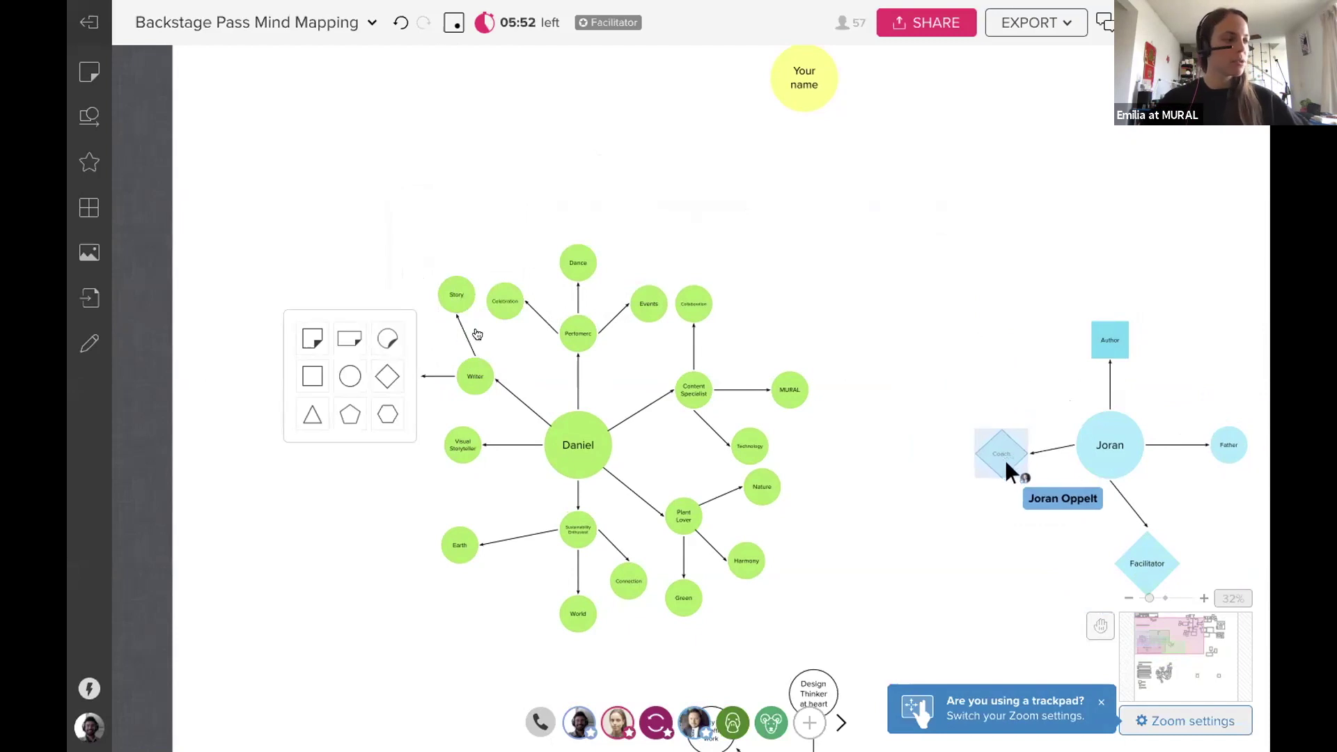
pyautogui.click(375, 338)
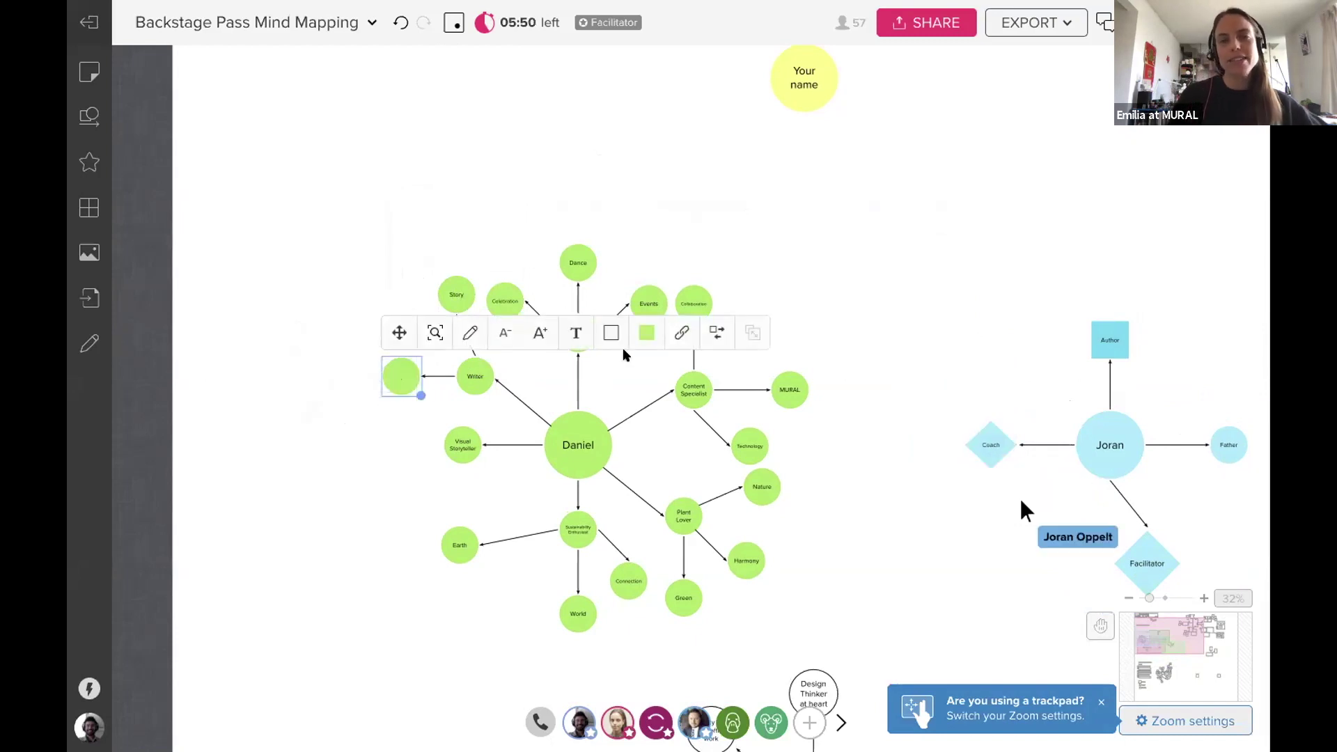
pyautogui.write('Communicator')
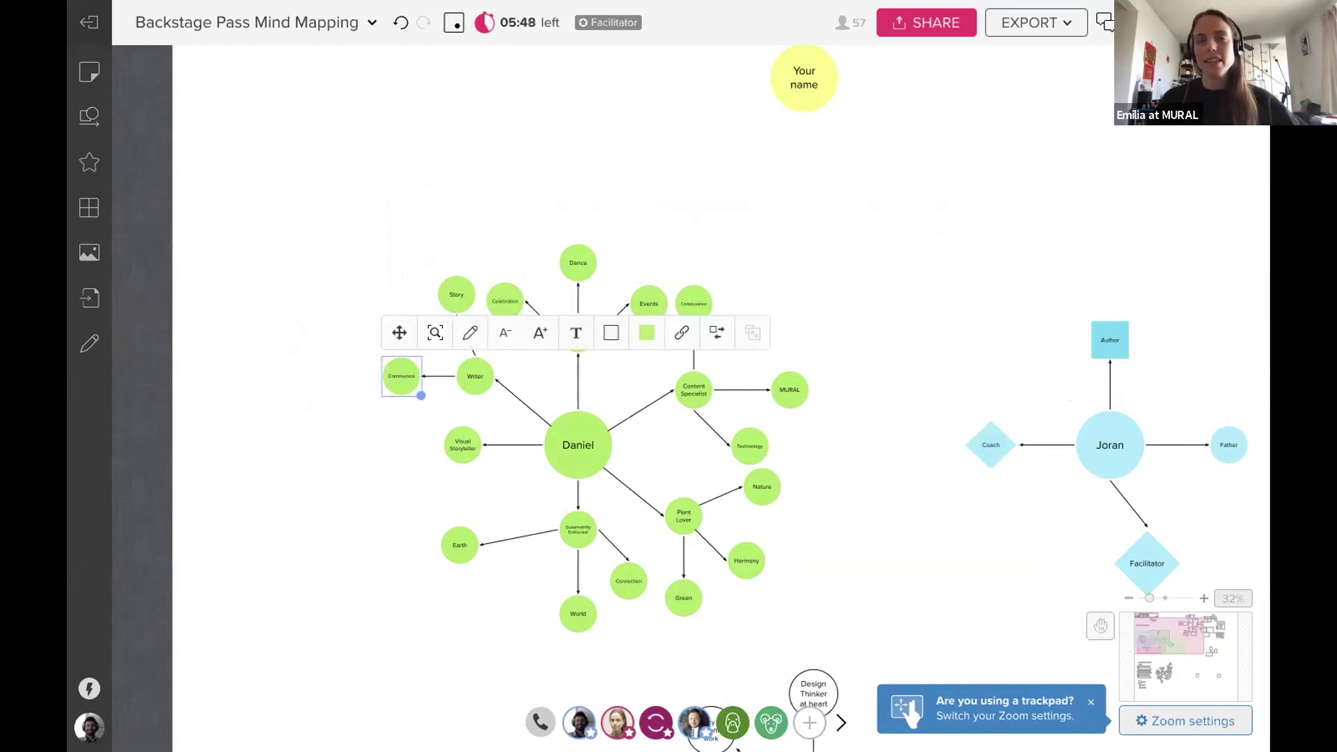
pyautogui.click(460, 470)
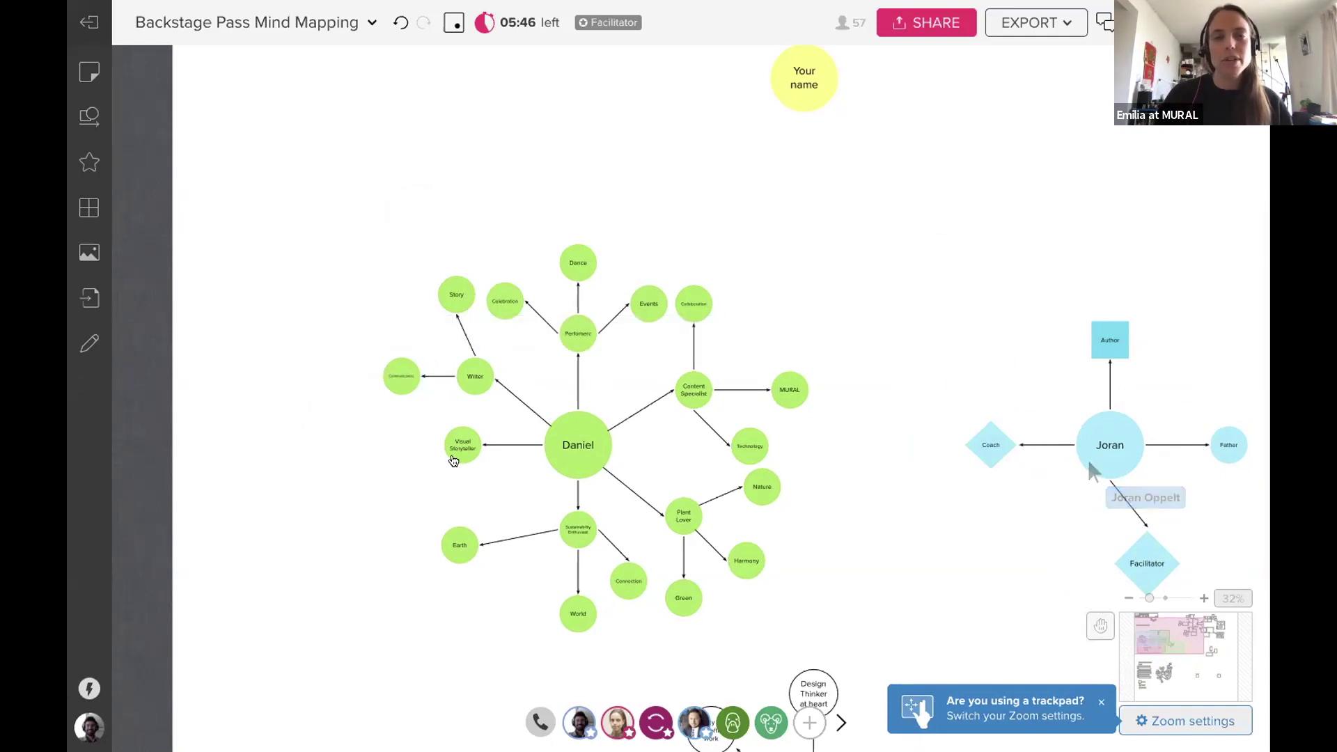
# Connect a round sticky note labelled "Camera" below the "Visual Storyteller" note and shift it up and left, clear of the "Earth" note.
pyautogui.moveTo(458, 468); pyautogui.dragTo(462, 498)
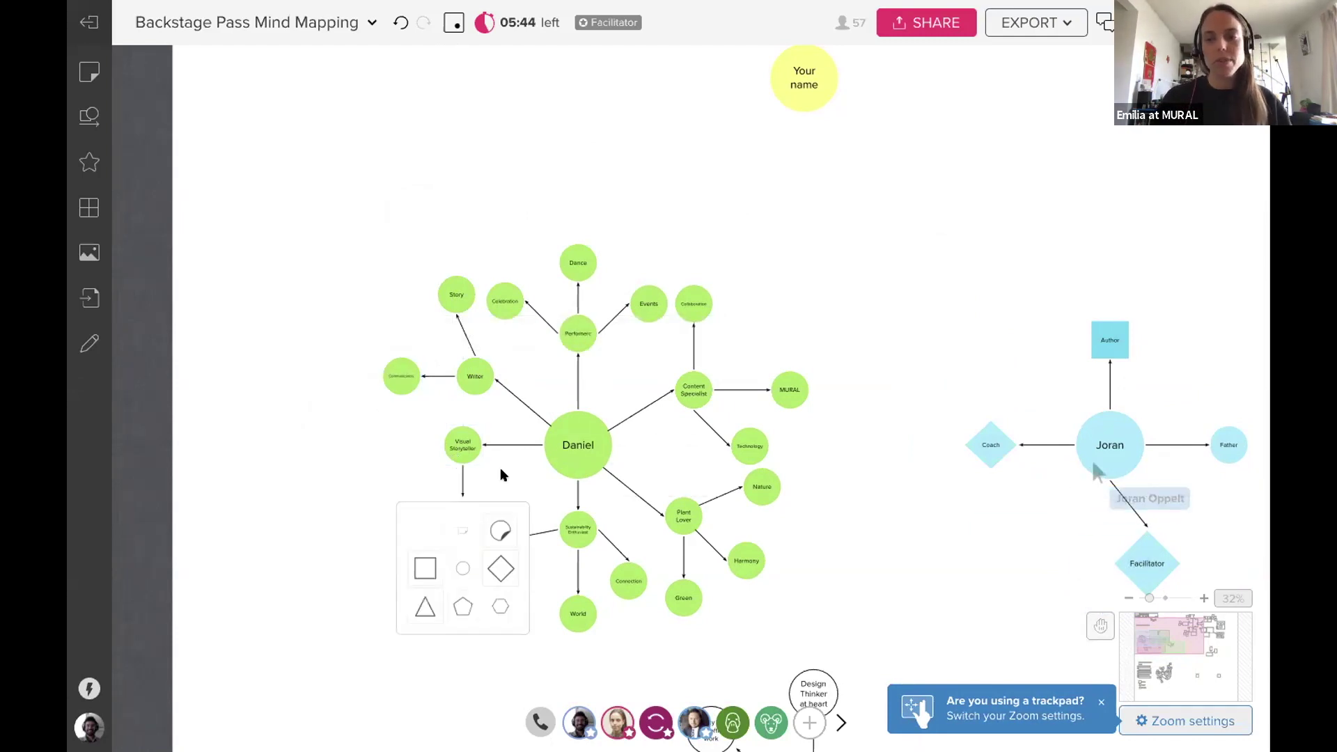
pyautogui.click(499, 528)
pyautogui.write('Camera')
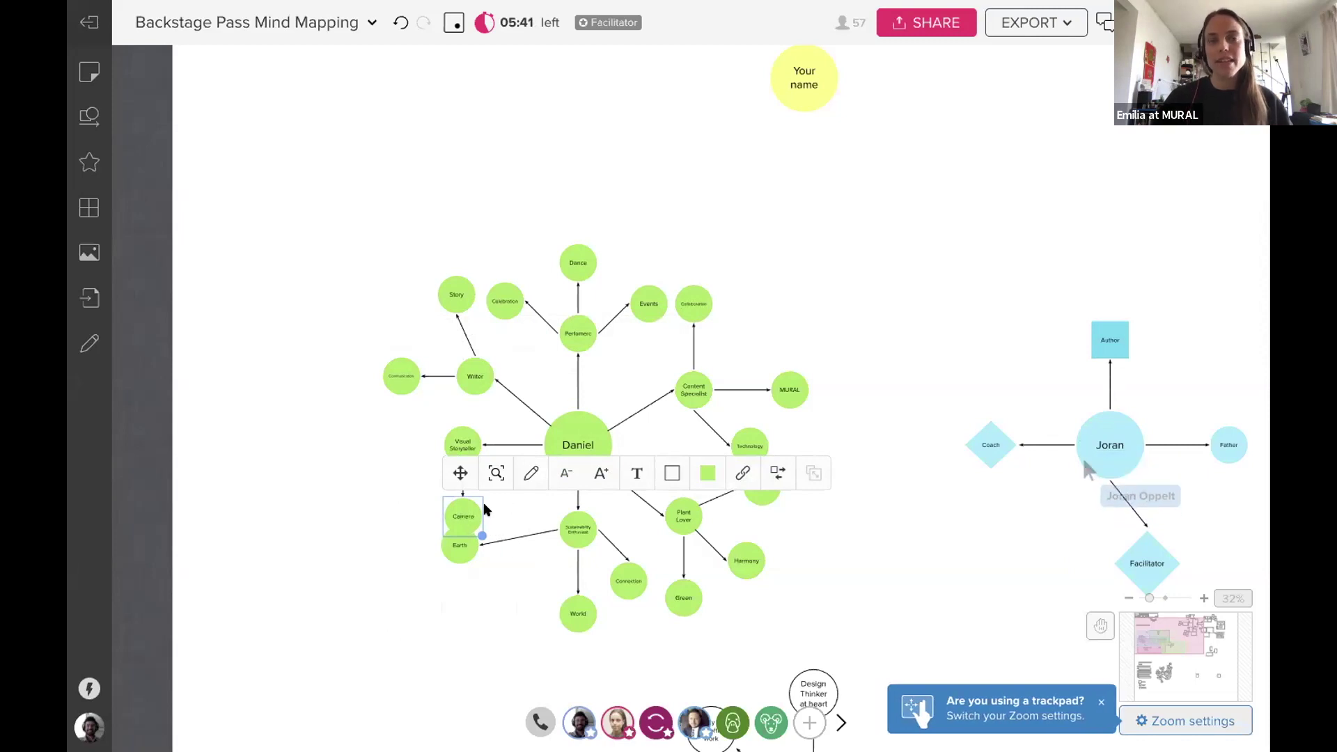
pyautogui.moveTo(477, 517); pyautogui.dragTo(443, 502)
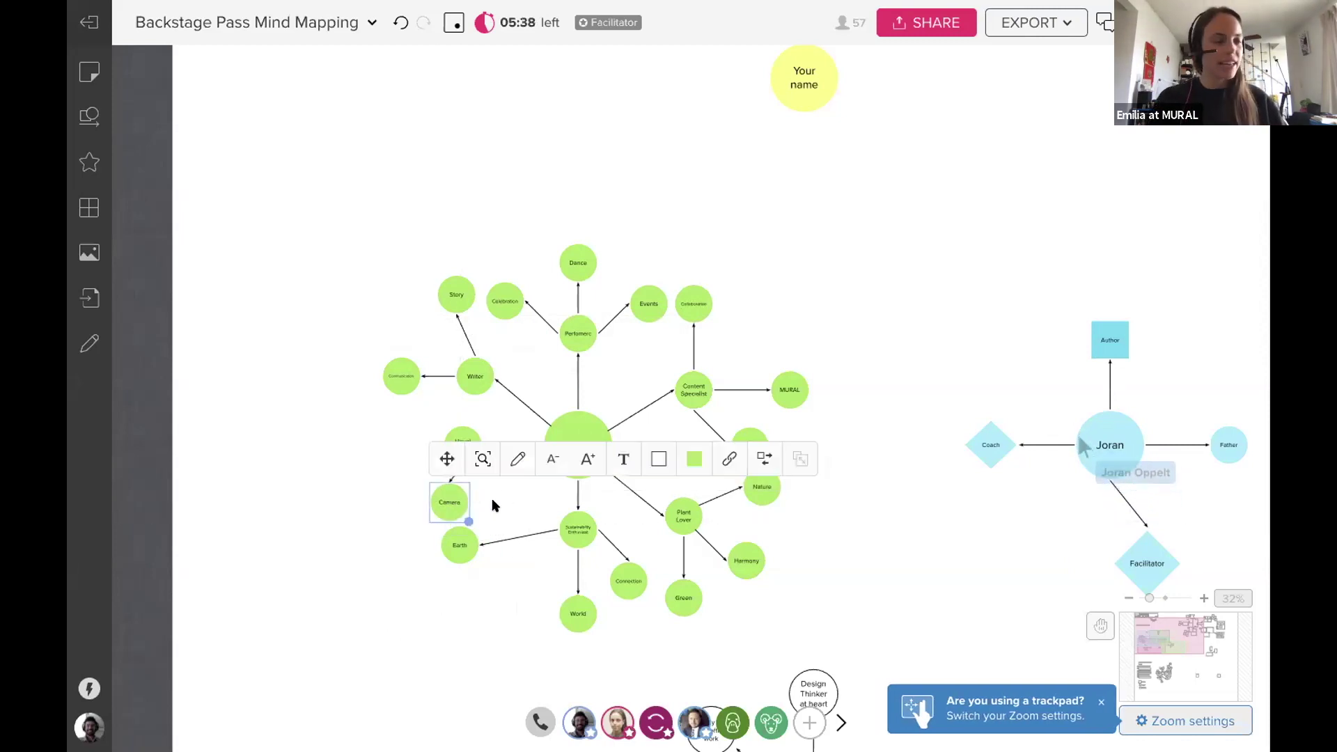
pyautogui.click(493, 508)
# Connect a round sticky note labelled "Body" to the upper left of the "Visual Storyteller" note.
pyautogui.moveTo(459, 426); pyautogui.dragTo(446, 406)
pyautogui.click(411, 369)
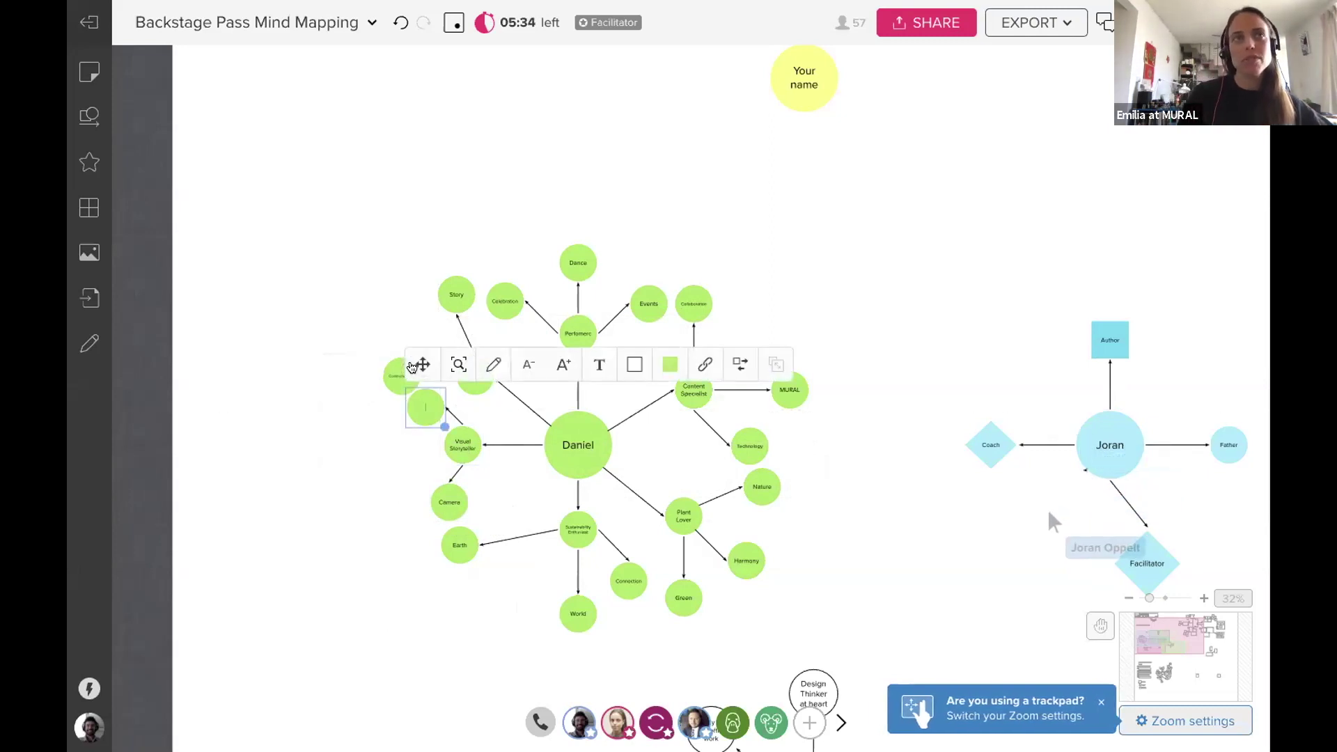
pyautogui.click(368, 486)
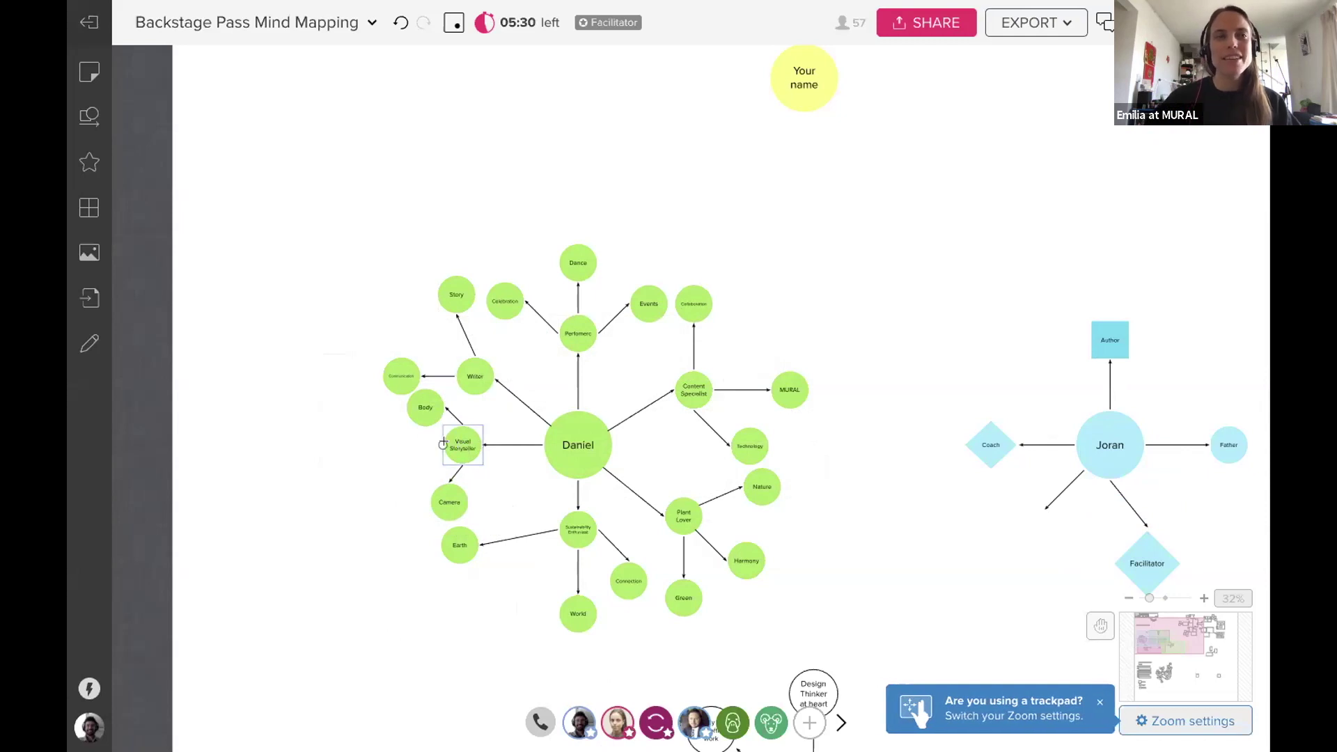
# Draw a connector left from the "Visual Storyteller" note and attach a round sticky note labelled "Message".
pyautogui.moveTo(444, 445); pyautogui.dragTo(389, 452)
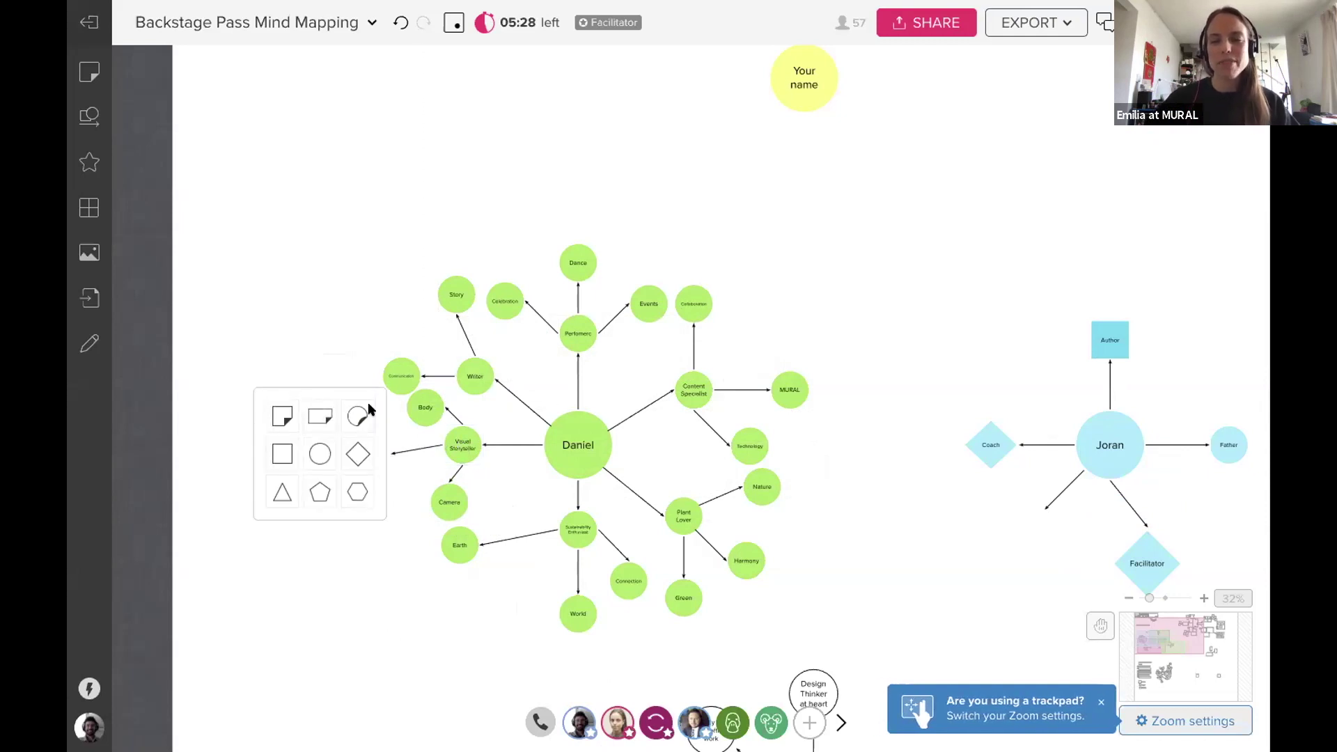
pyautogui.click(349, 417)
pyautogui.write('Message')
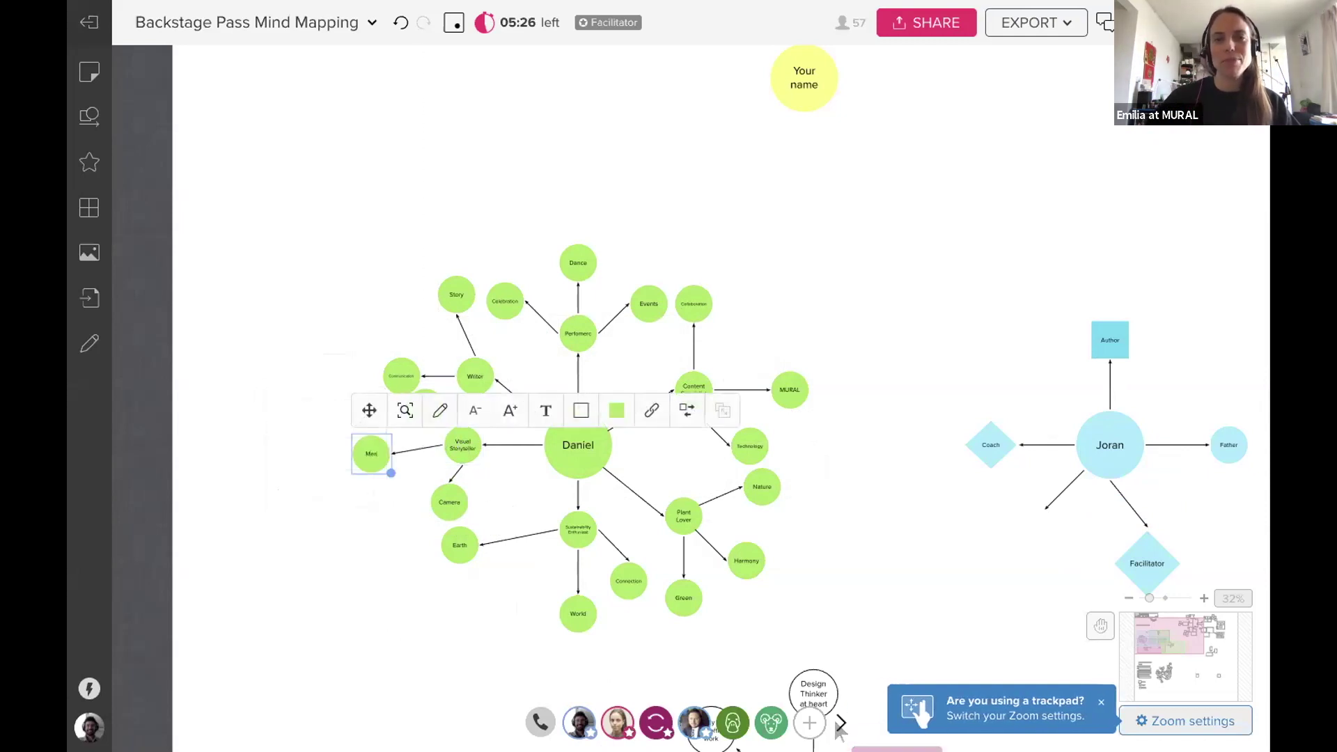
pyautogui.click(362, 538)
# Move the "Collaboration" note in the green mind map slightly right, away from the "Events" note.
pyautogui.scroll(-5, 370, 397)
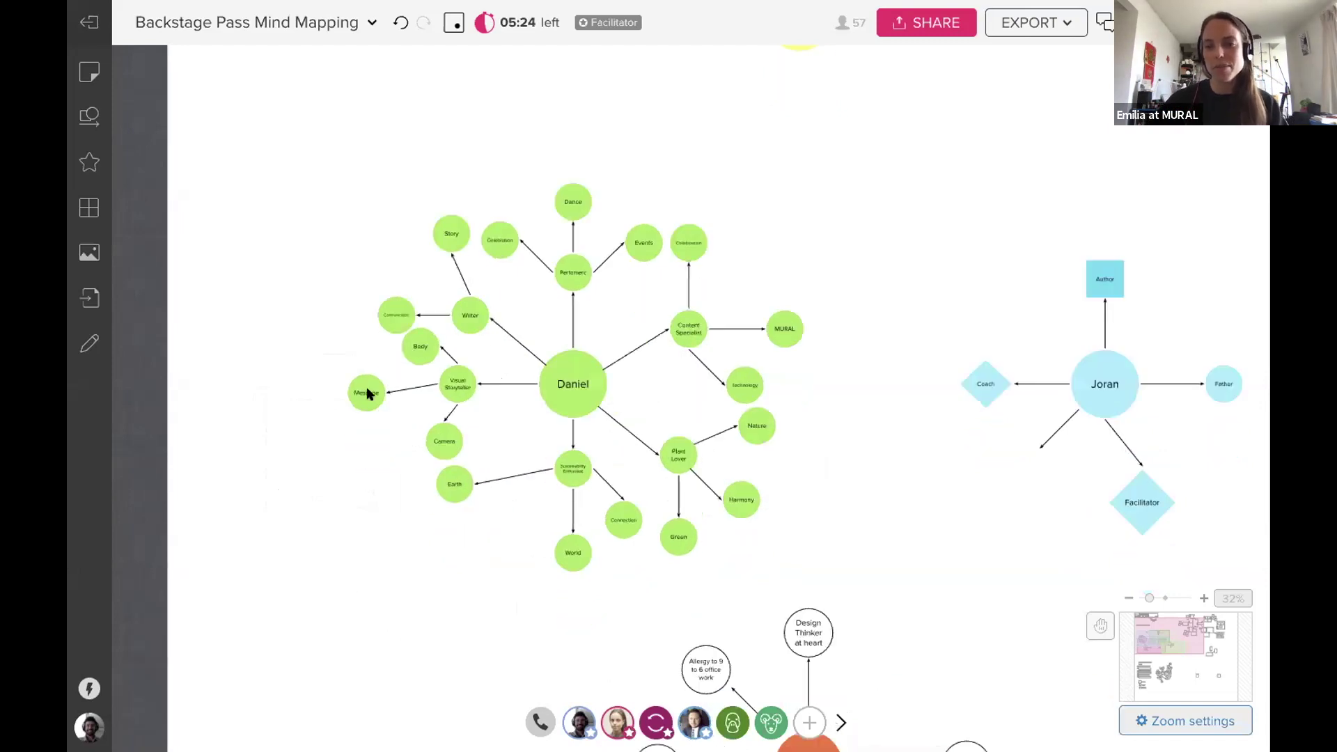
pyautogui.hscroll(3, 411, 475)
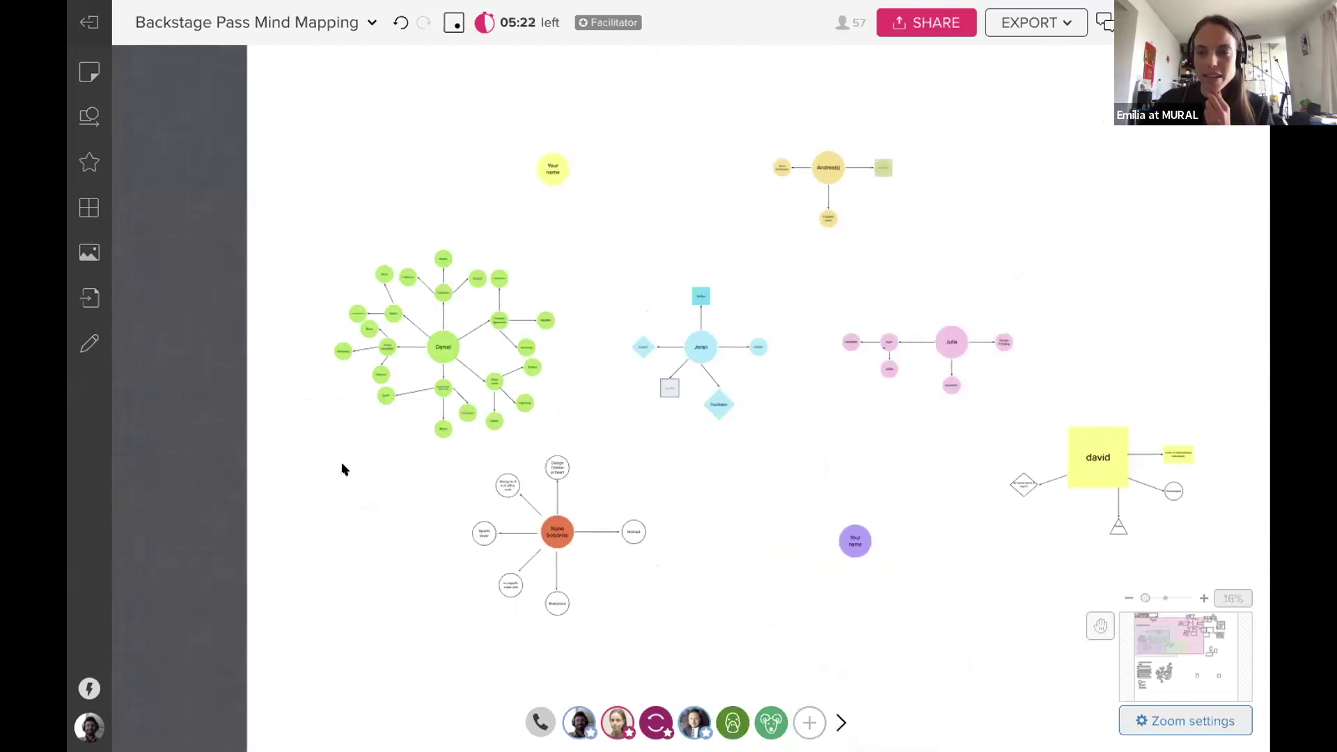
pyautogui.moveTo(577, 469); pyautogui.dragTo(574, 470)
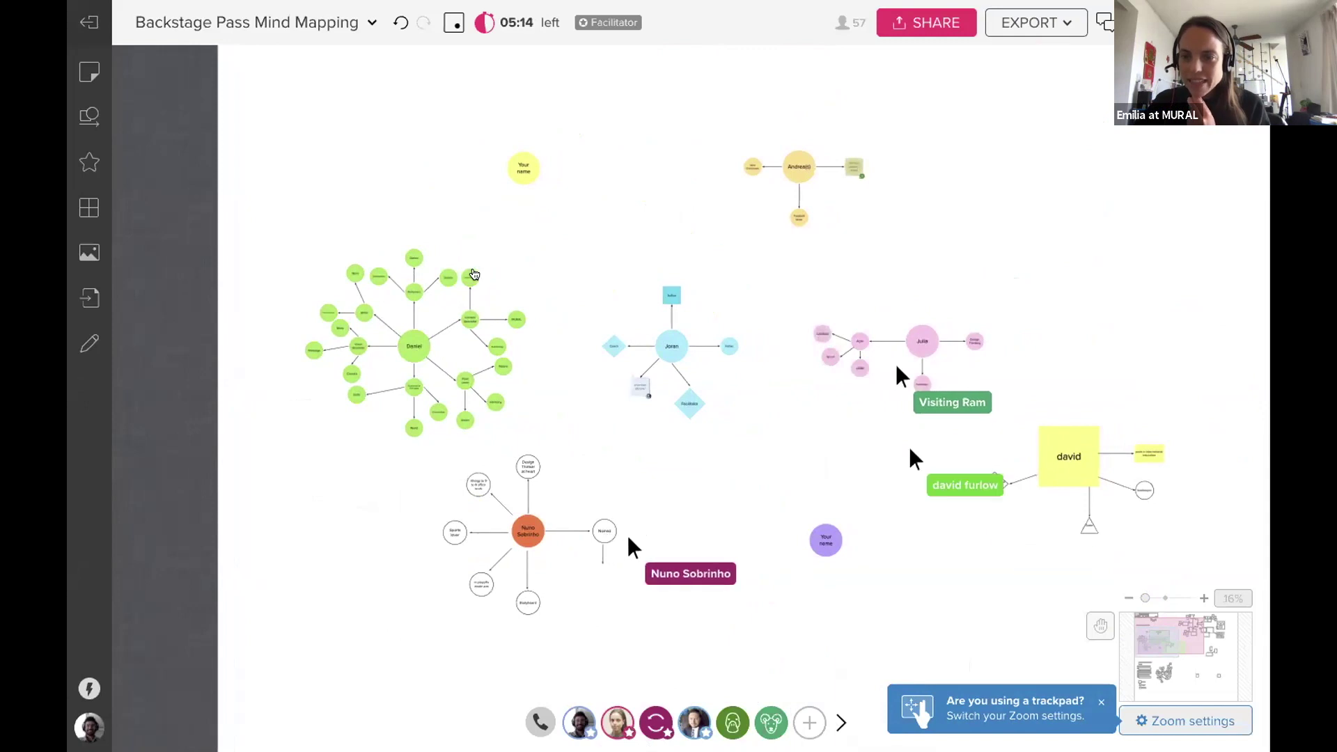
pyautogui.moveTo(474, 274)
pyautogui.mouseDown()
pyautogui.moveTo(491, 289)
pyautogui.moveTo(486, 275)
pyautogui.mouseUp()
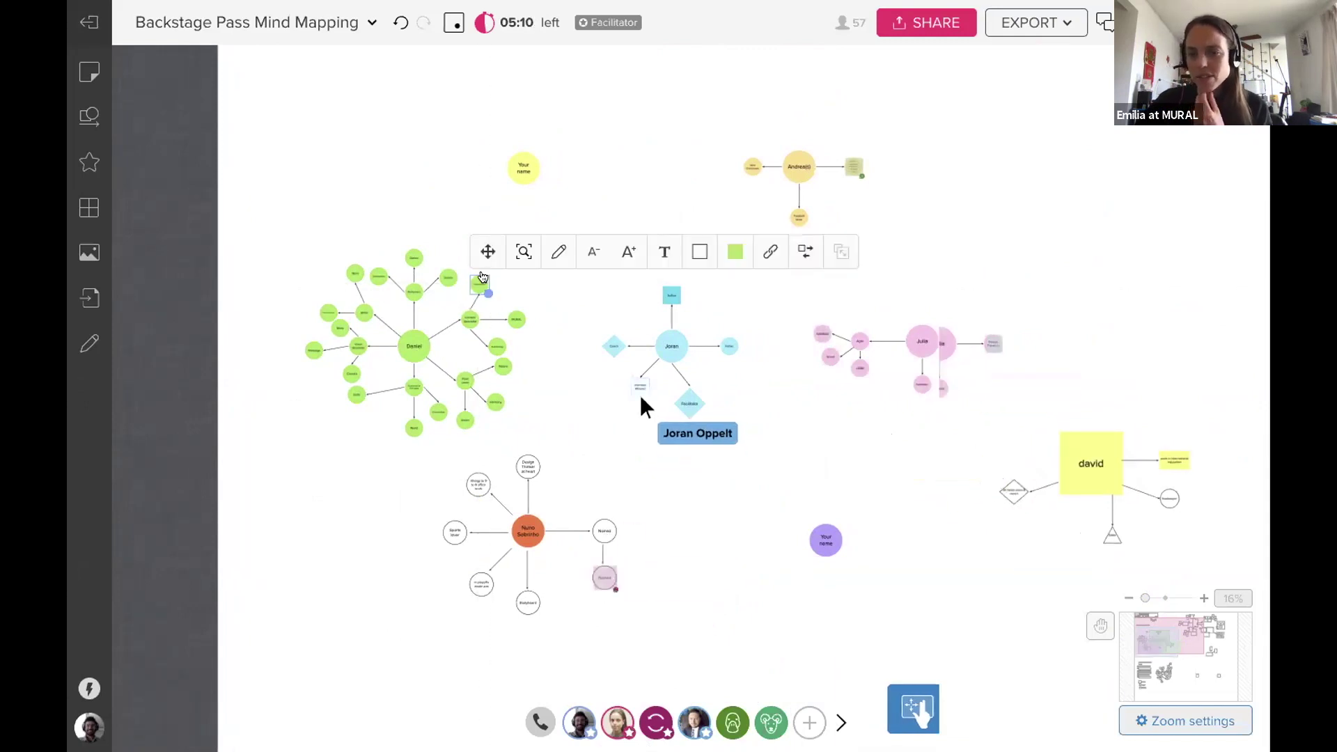
# Draw a third-level connector from the "Collaboration" note toward the upper right and attach a blank round sticky note.
pyautogui.scroll(5, 486, 275)
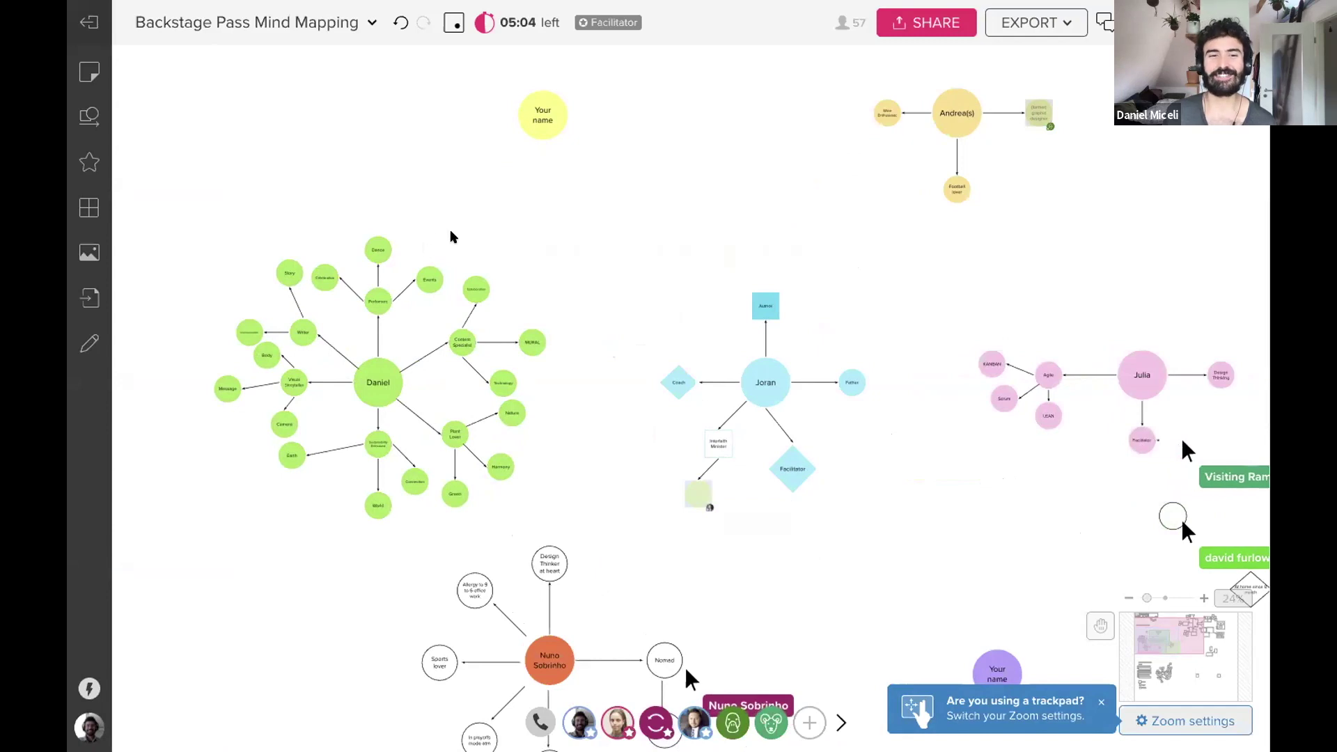
pyautogui.moveTo(452, 232); pyautogui.dragTo(457, 233)
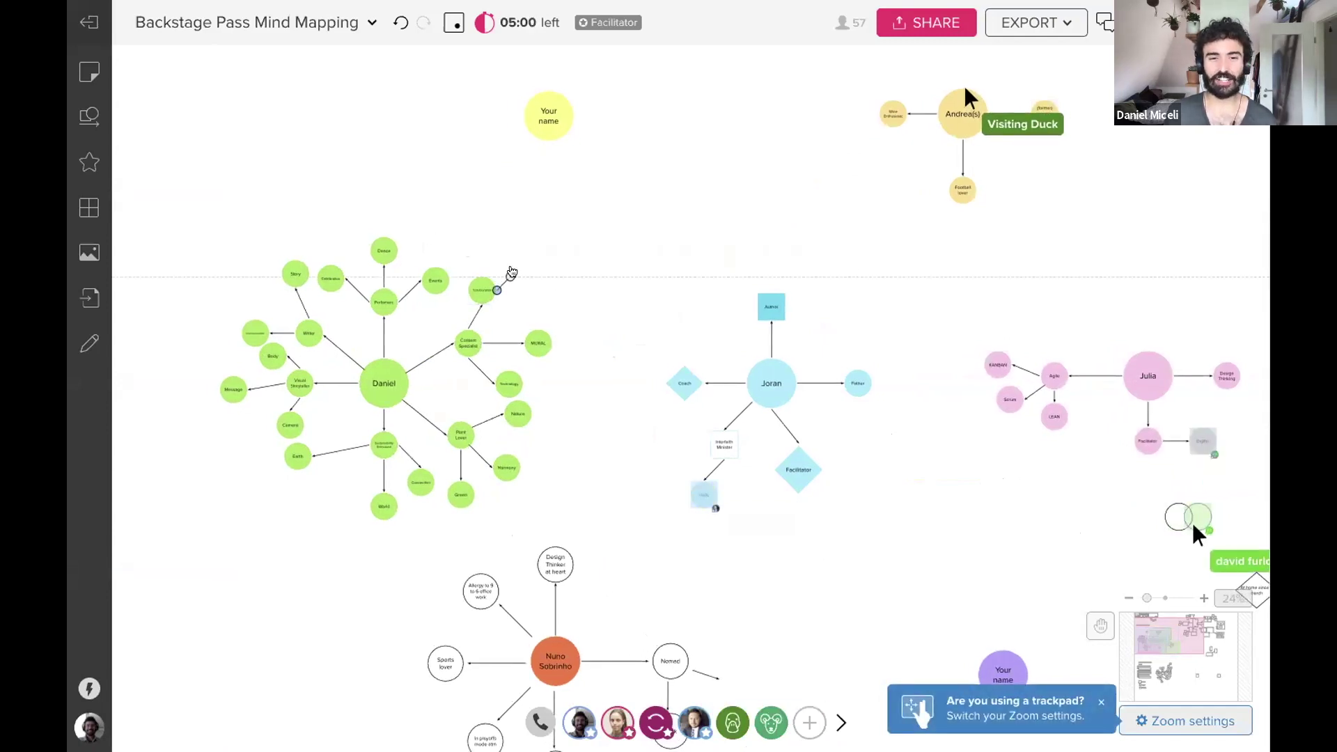
pyautogui.moveTo(511, 272)
pyautogui.mouseDown()
pyautogui.moveTo(503, 285)
pyautogui.moveTo(523, 263)
pyautogui.mouseUp()
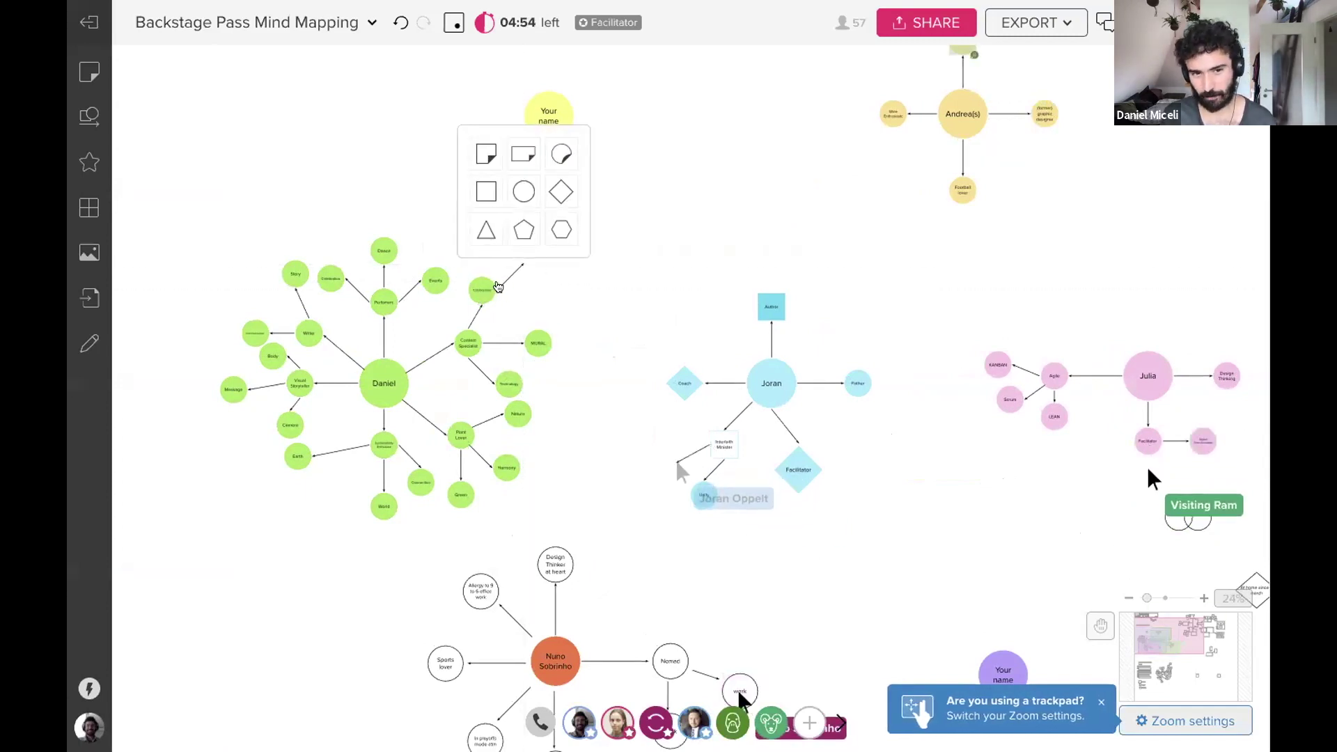
pyautogui.click(557, 167)
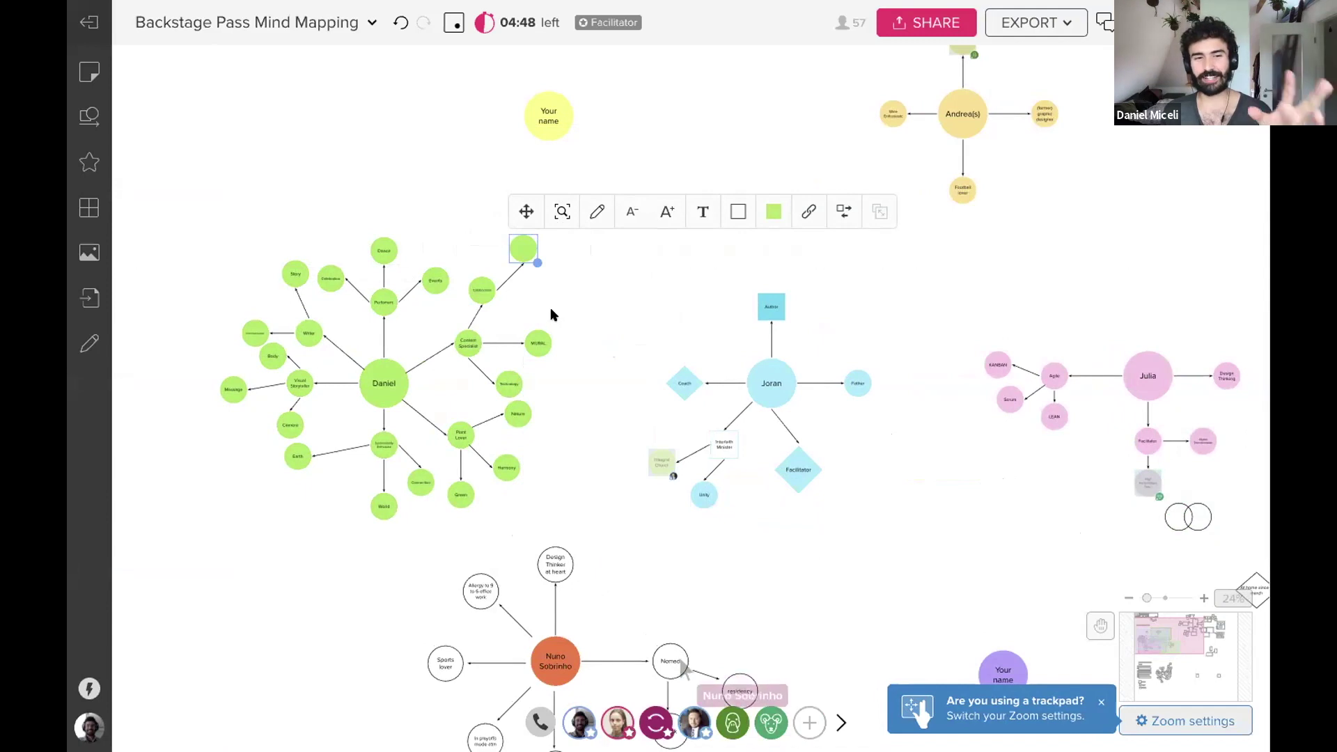
# Add a plain line connector from the "Dance" note in the green mind map and attach a blank round sticky note.
pyautogui.click(89, 117)
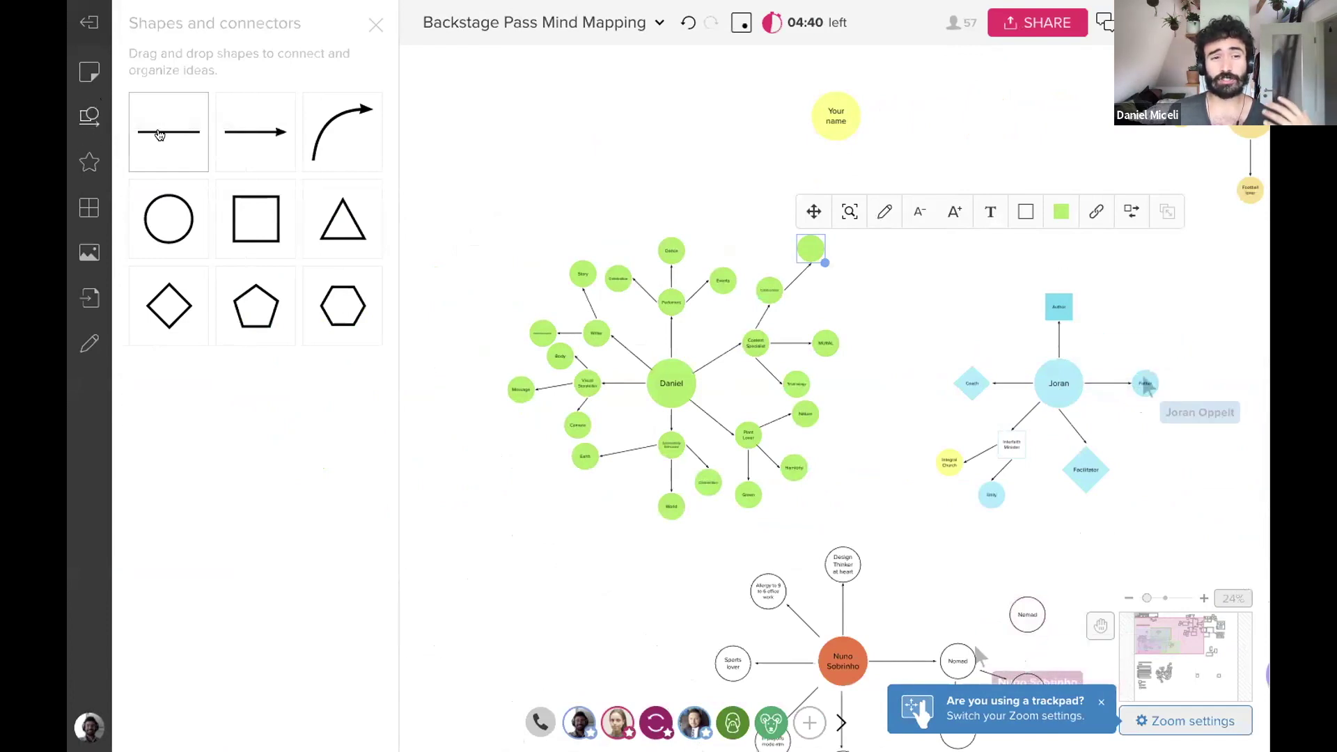
pyautogui.moveTo(159, 135); pyautogui.dragTo(687, 248)
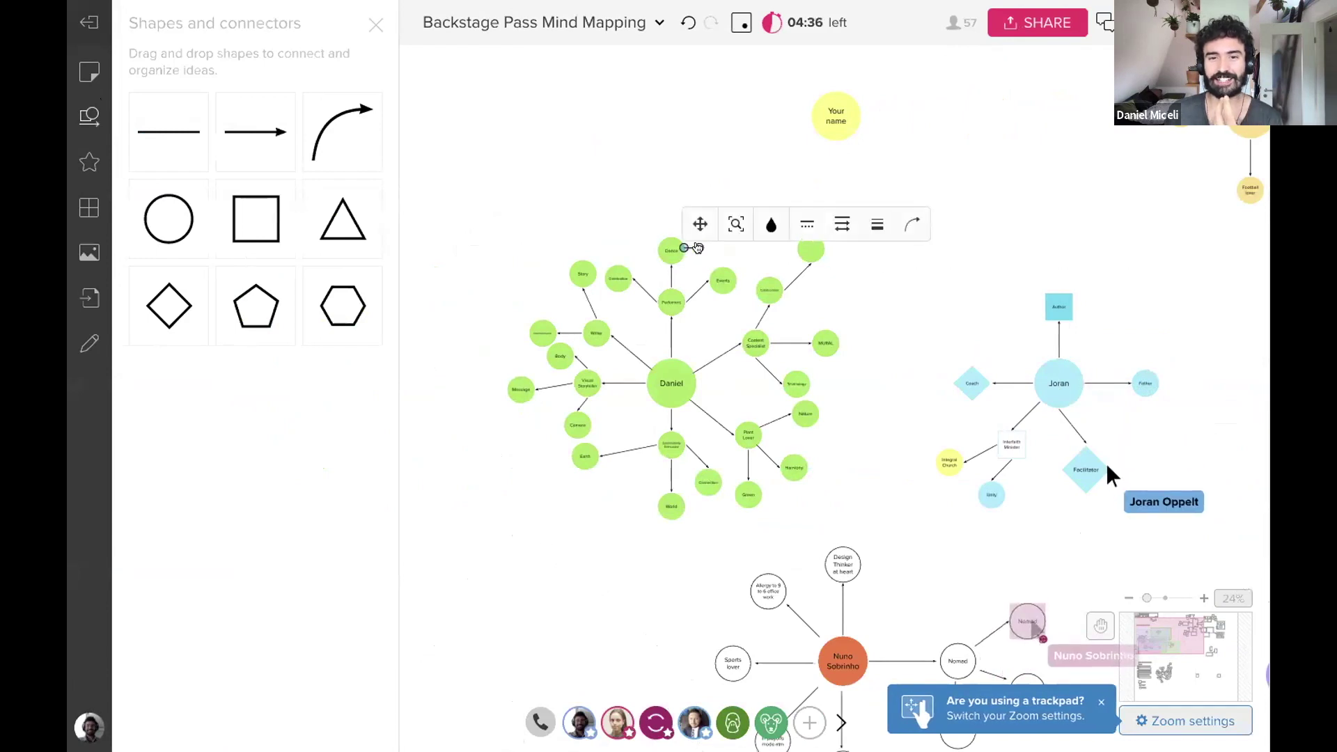
pyautogui.click(699, 248)
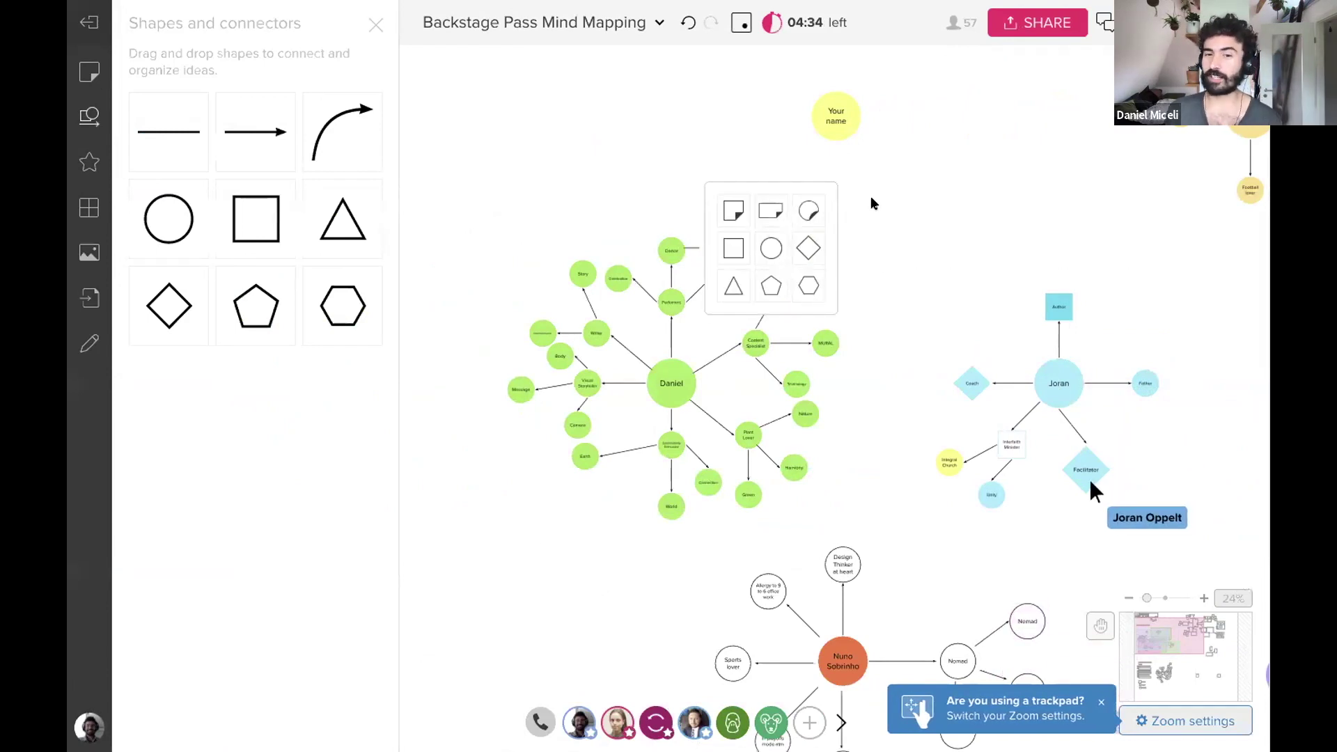
pyautogui.click(808, 210)
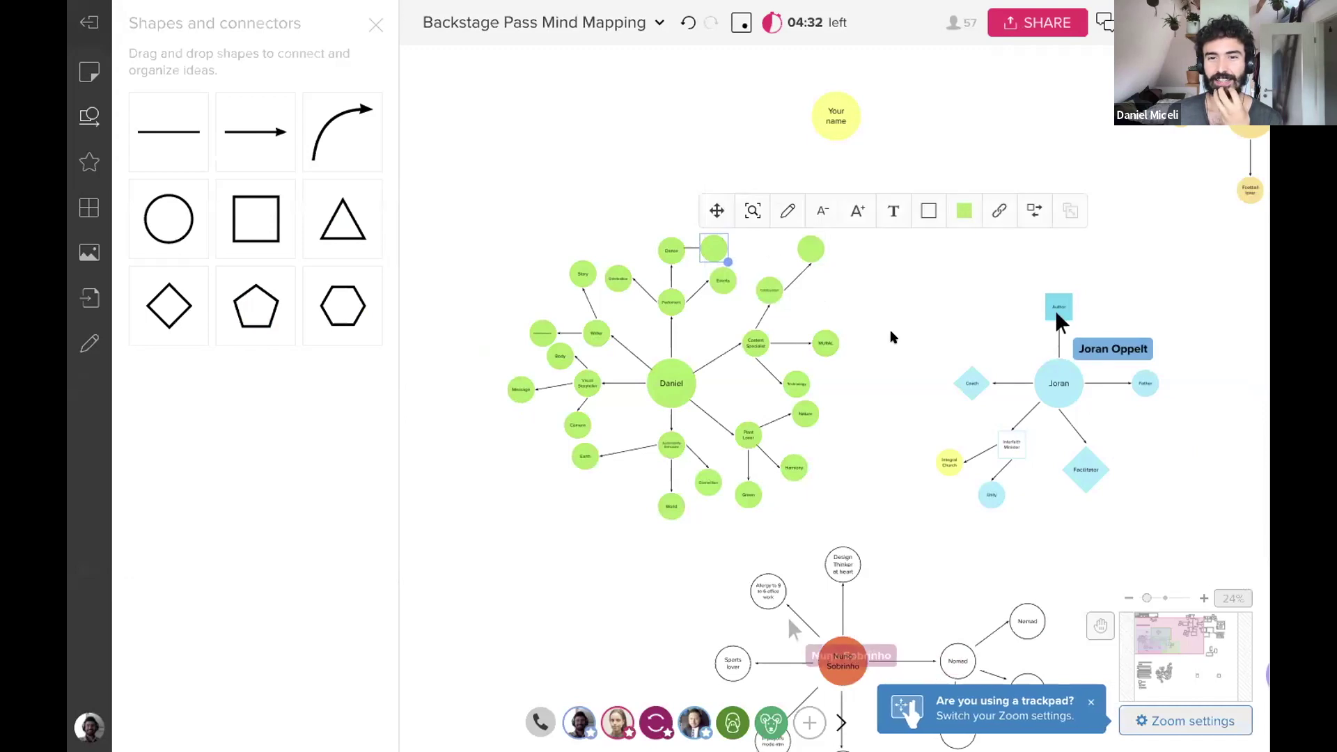
# Delete the blank third-level note and its connector at the "Collaboration" note, and move the blank note beside "Dance" slightly up.
pyautogui.click(817, 265)
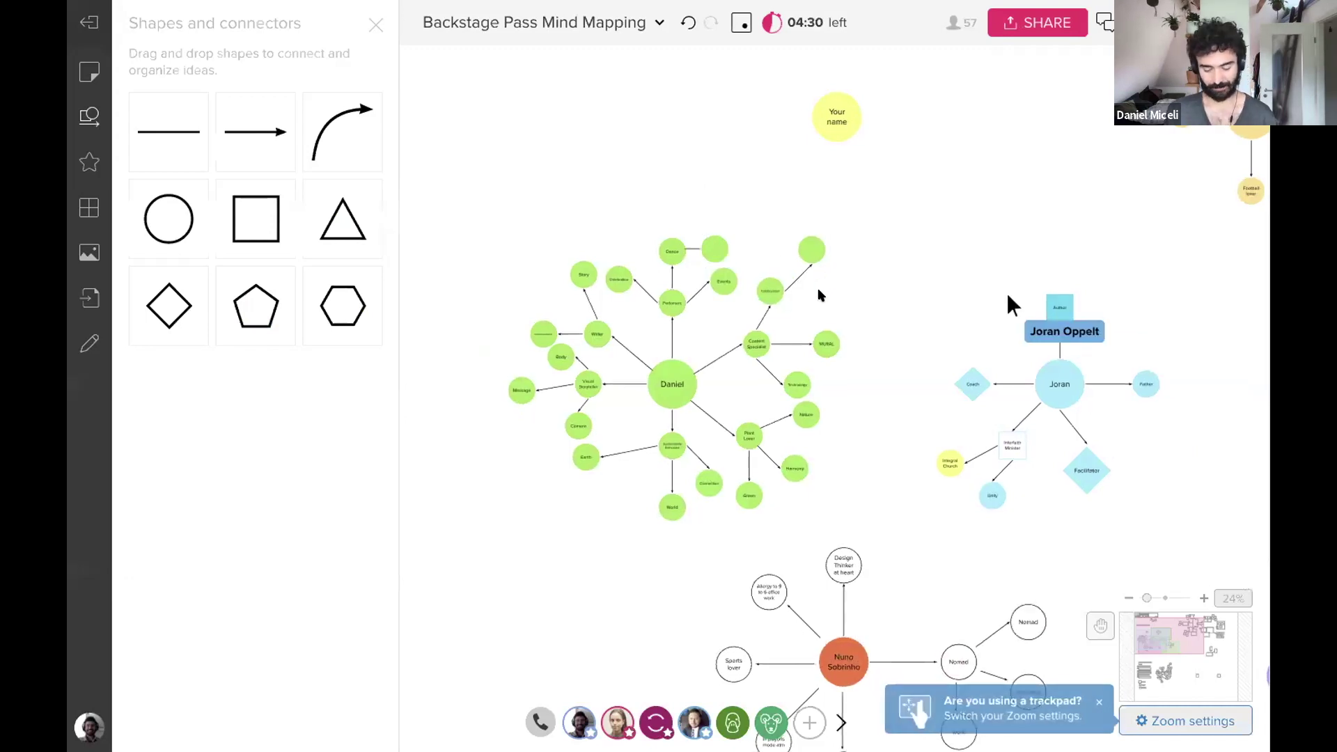
pyautogui.scroll(-2, 790, 257)
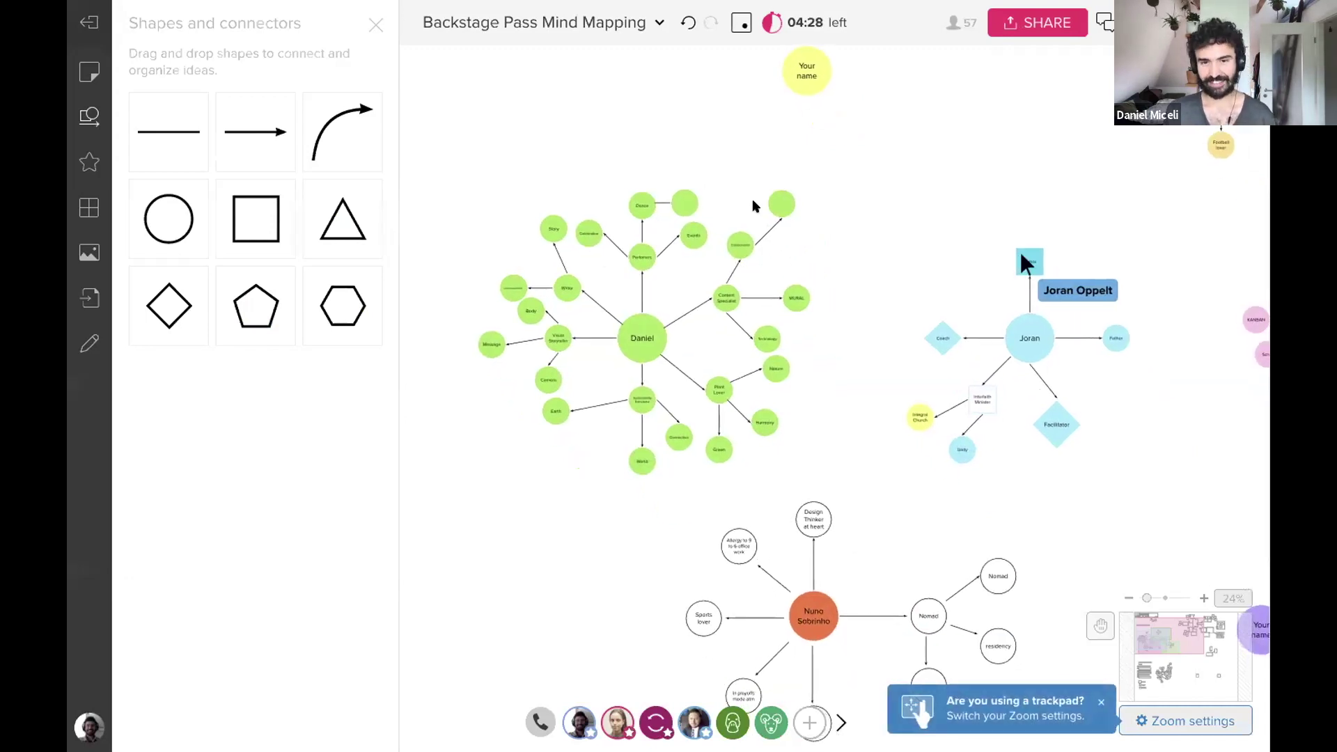
pyautogui.click(787, 253)
pyautogui.press('Delete')
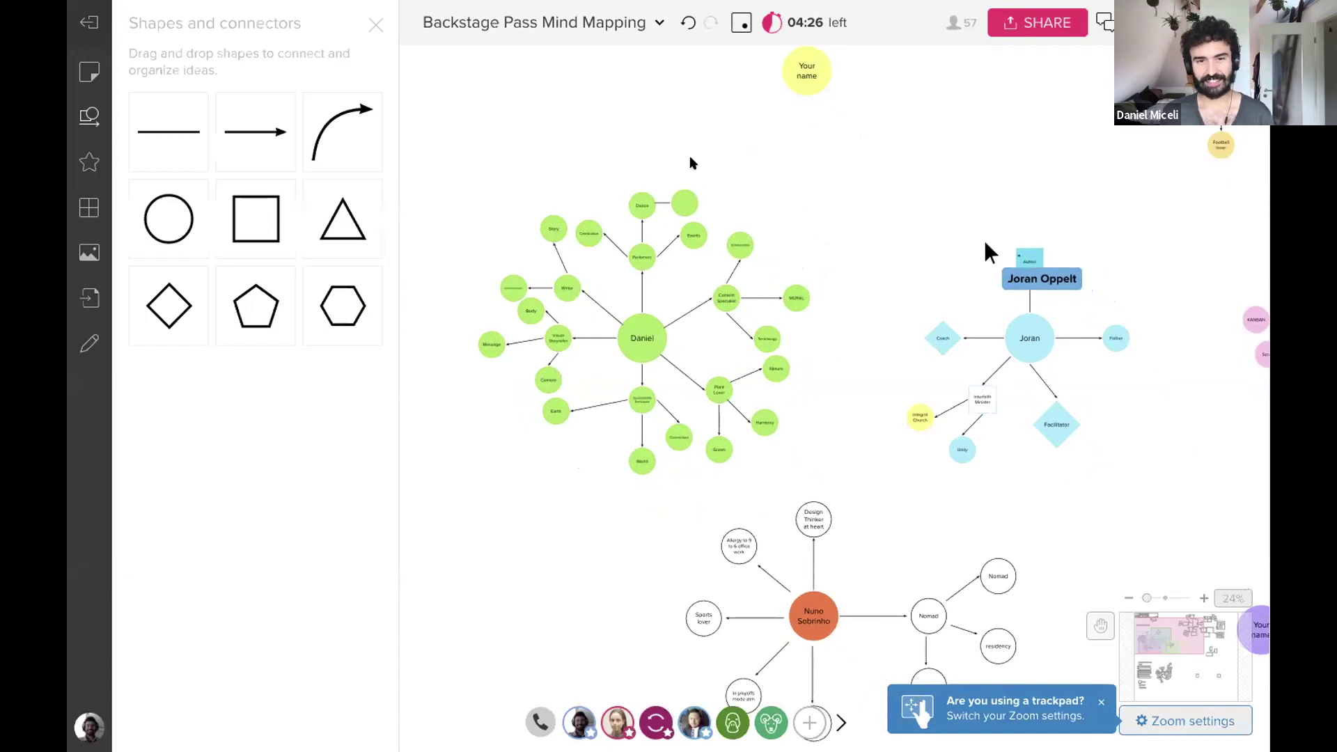
pyautogui.click(696, 202)
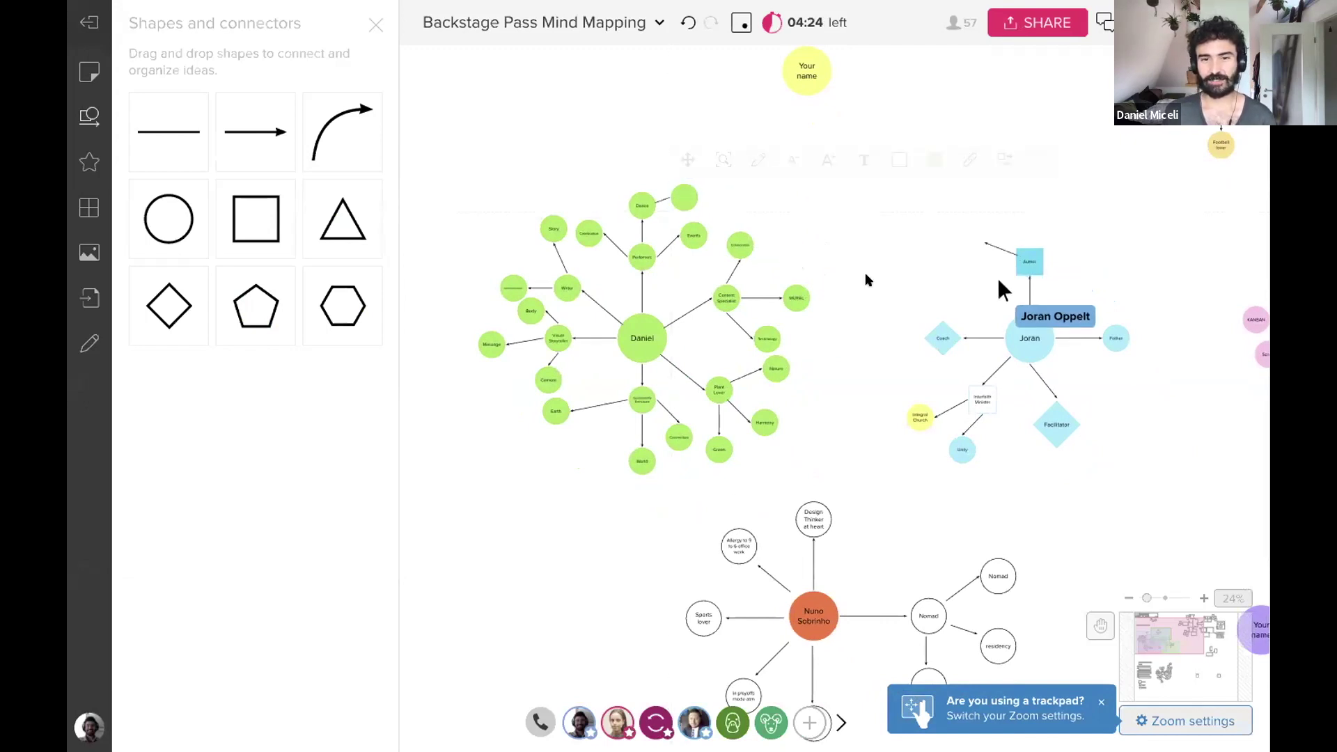
# Look over the participants' mind maps across the mural, from the green one to the pink and yellow ones.
pyautogui.scroll(-1, 861, 314)
pyautogui.scroll(-4, 861, 314)
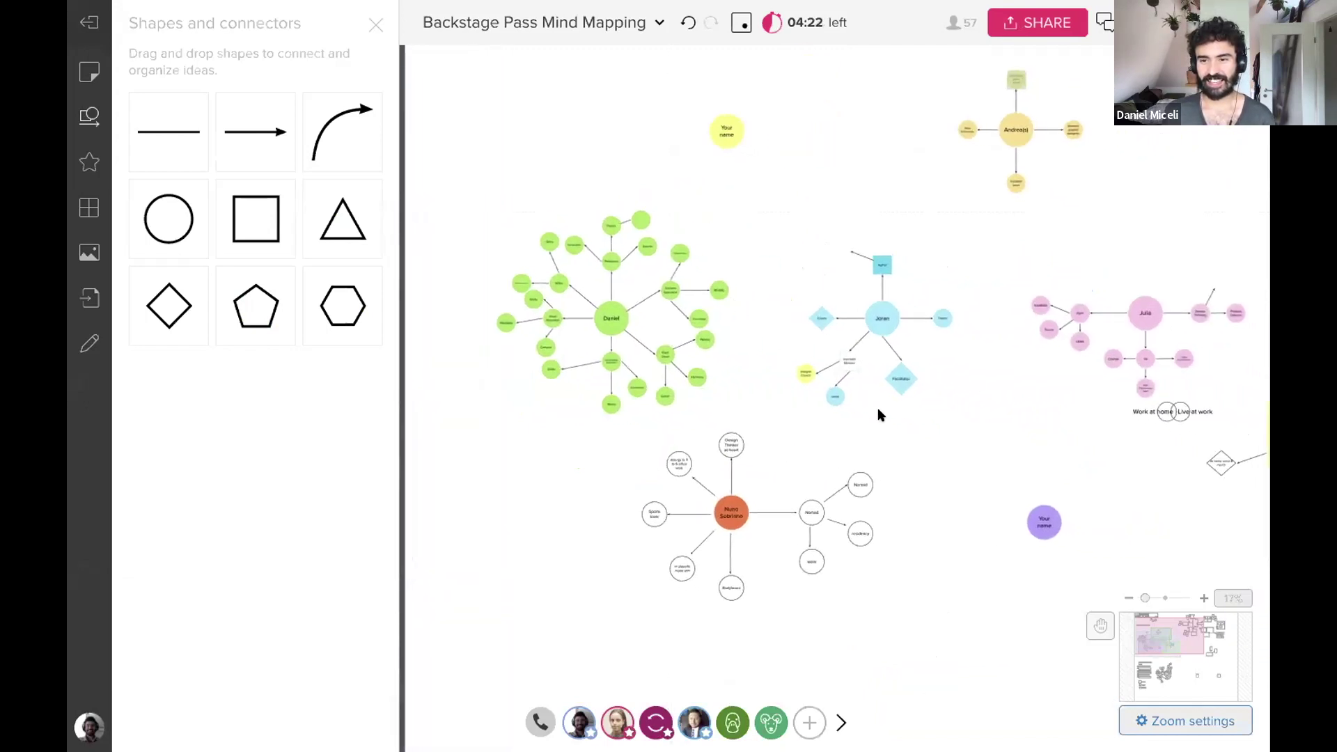
pyautogui.hscroll(2, 920, 443)
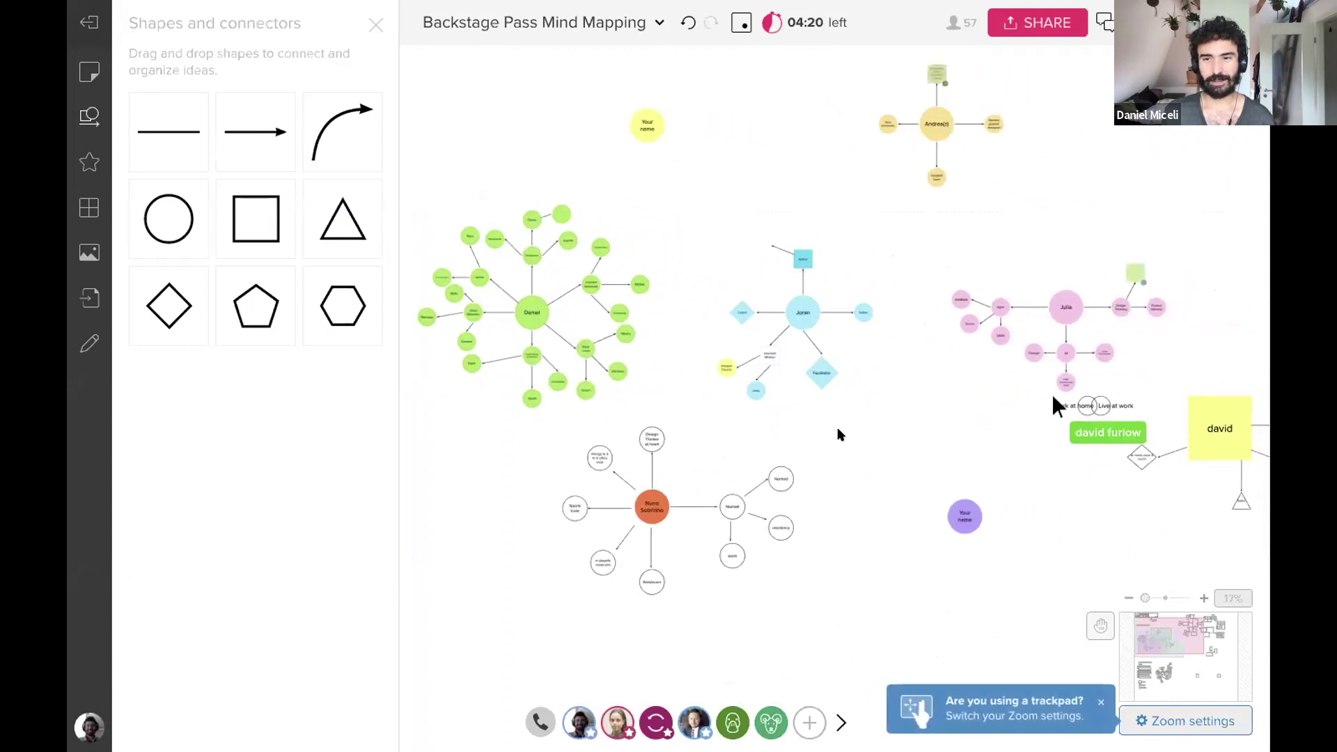
pyautogui.hscroll(1, 843, 412)
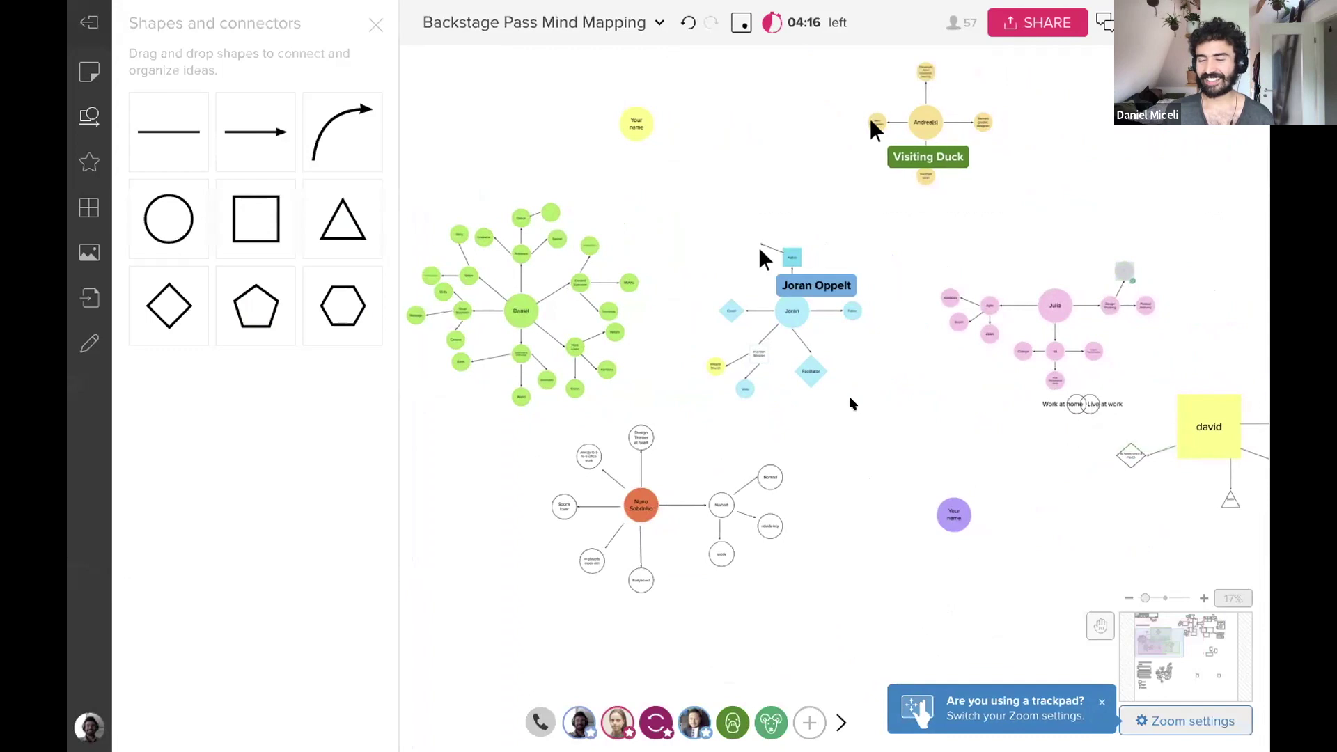
pyautogui.scroll(5, 469, 298)
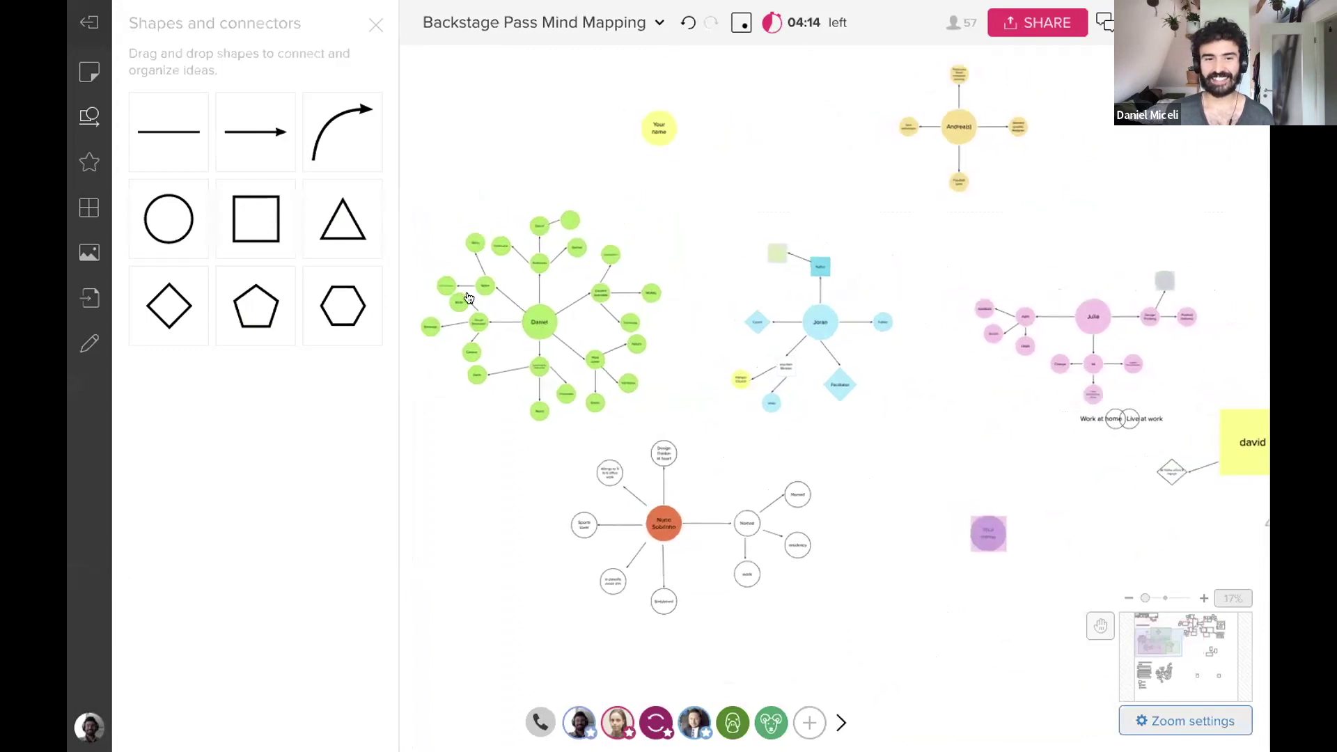
pyautogui.scroll(2, 468, 299)
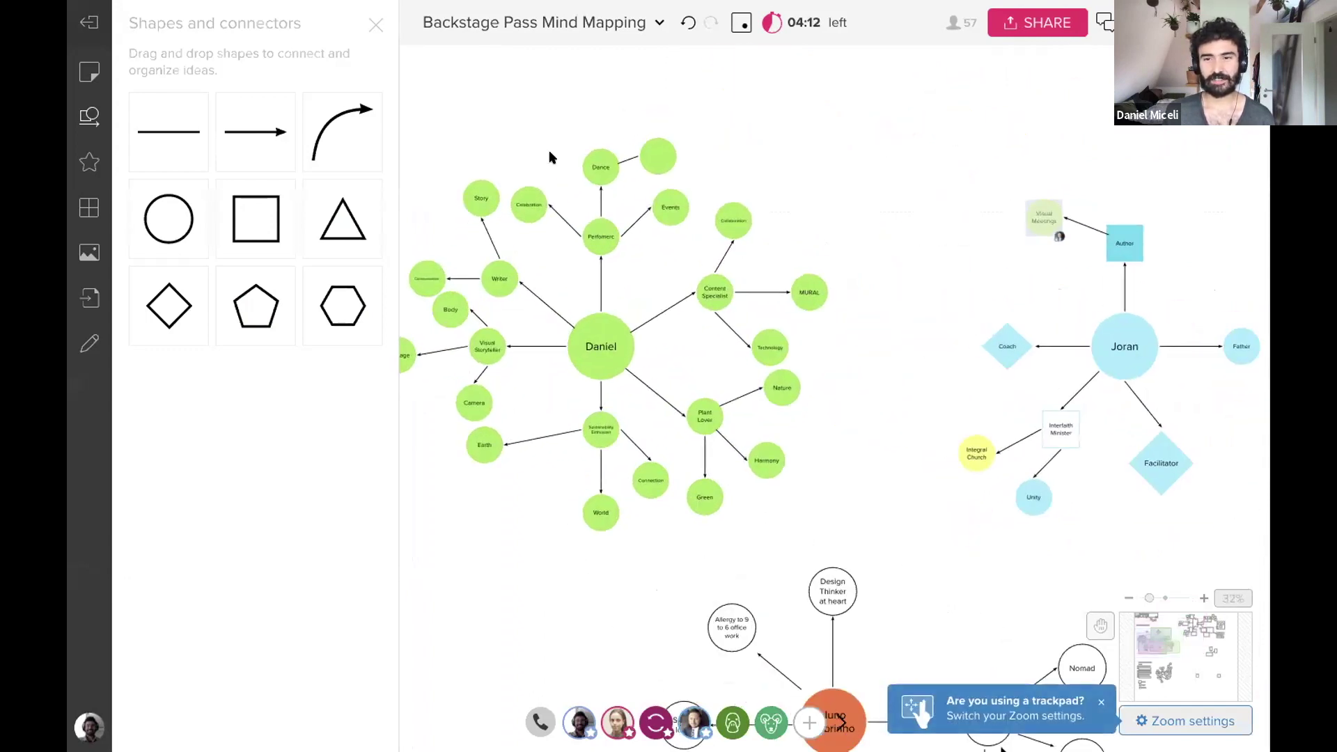
pyautogui.scroll(-6, 724, 278)
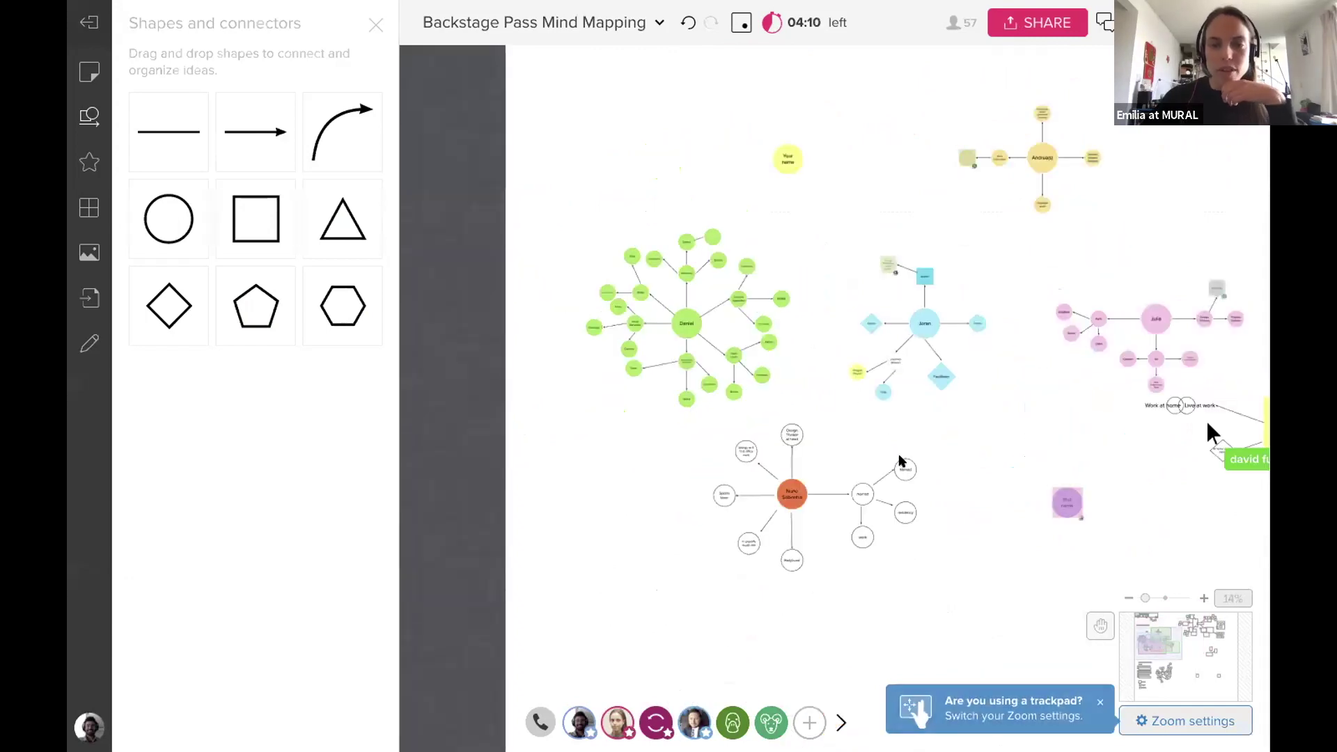
pyautogui.hscroll(3, 768, 432)
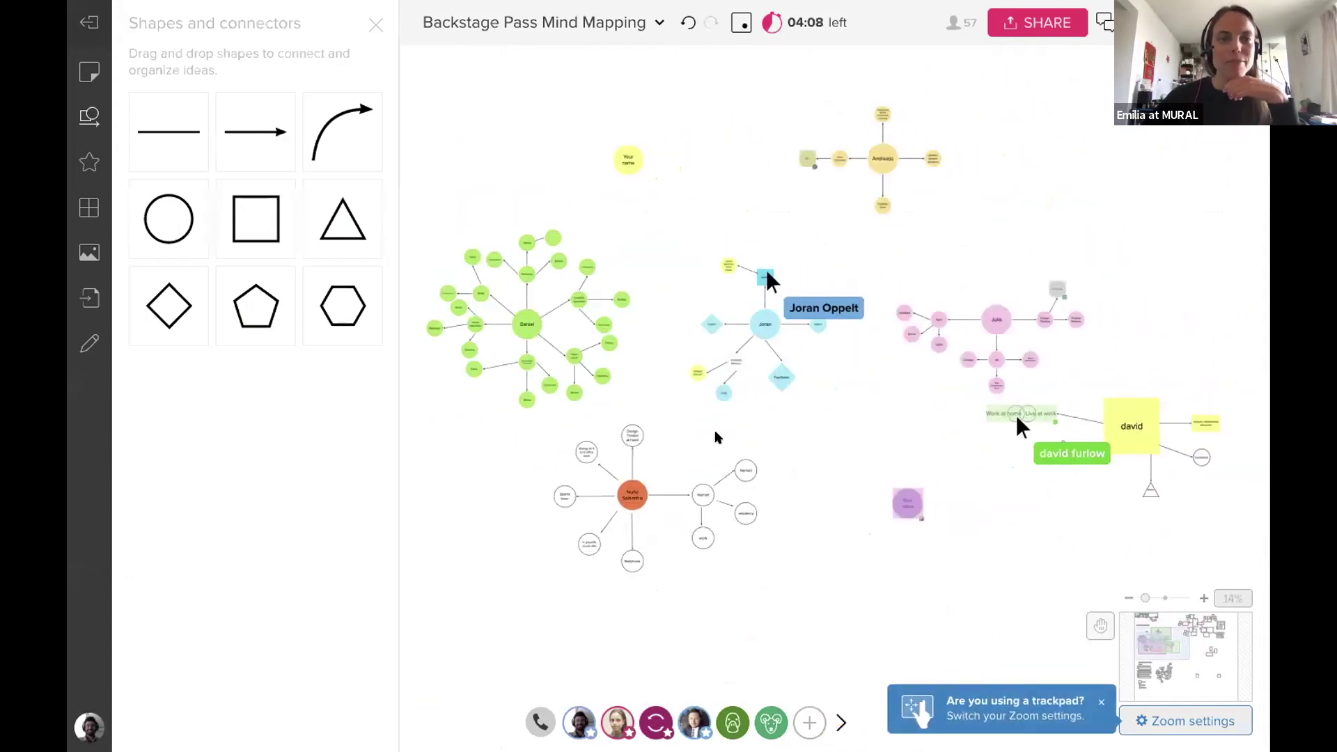
pyautogui.scroll(3, 785, 387)
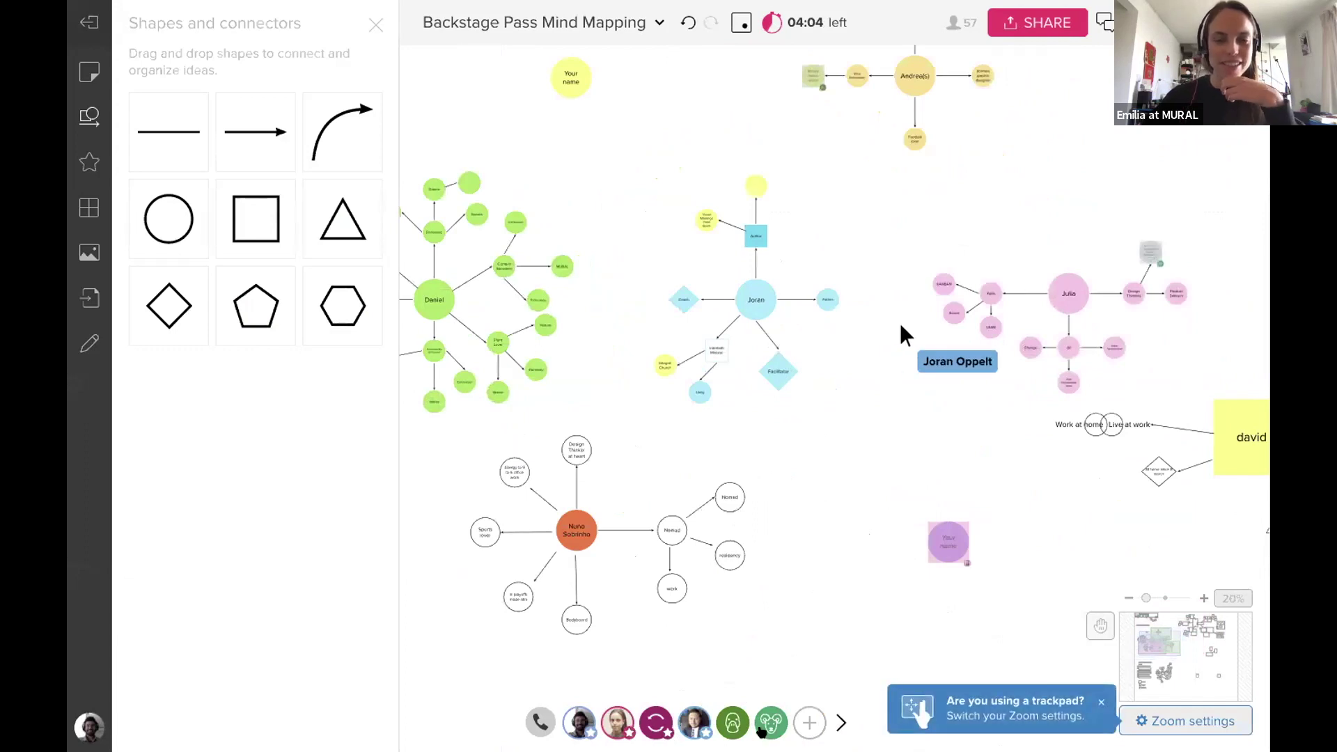
# Follow the owner of the light-blue mind map and the owner of the orange-centred one to view their maps, and stop following.
pyautogui.click(685, 720)
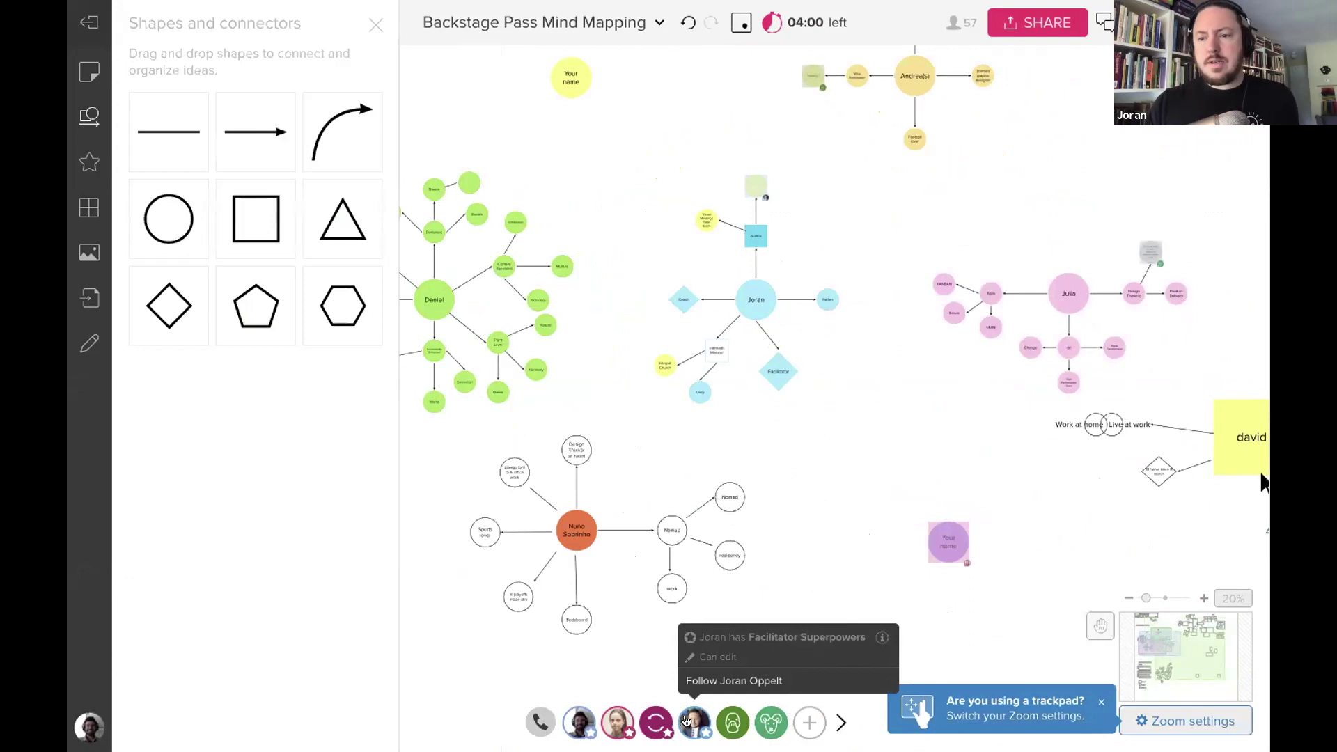
pyautogui.click(704, 681)
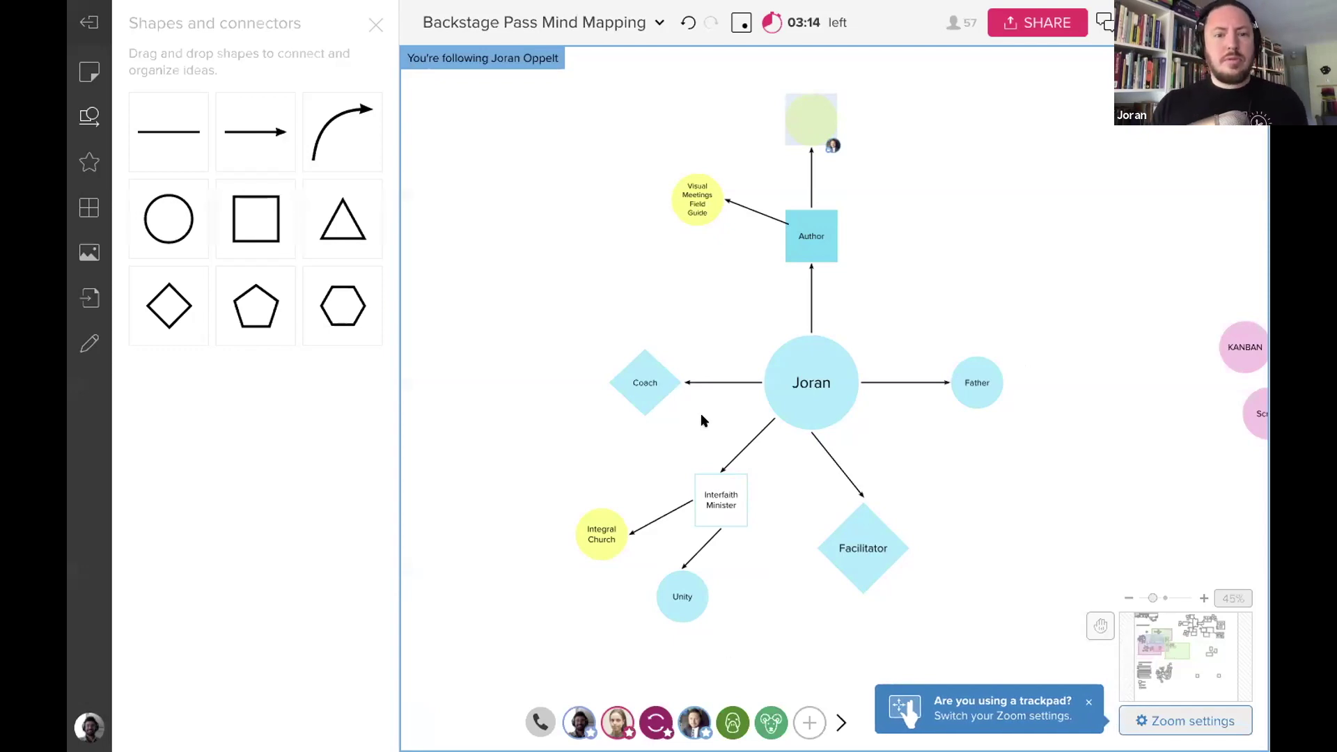
pyautogui.moveTo(644, 723)
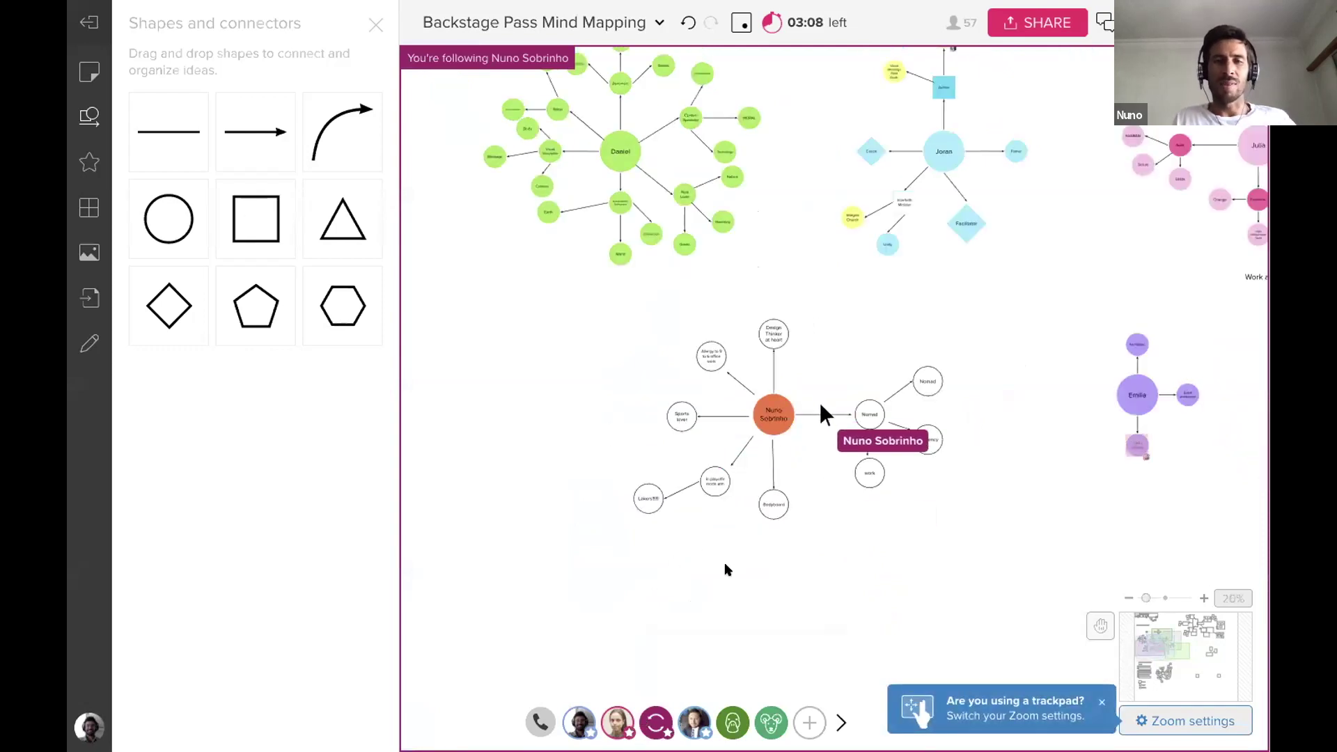
pyautogui.scroll(3, 705, 541)
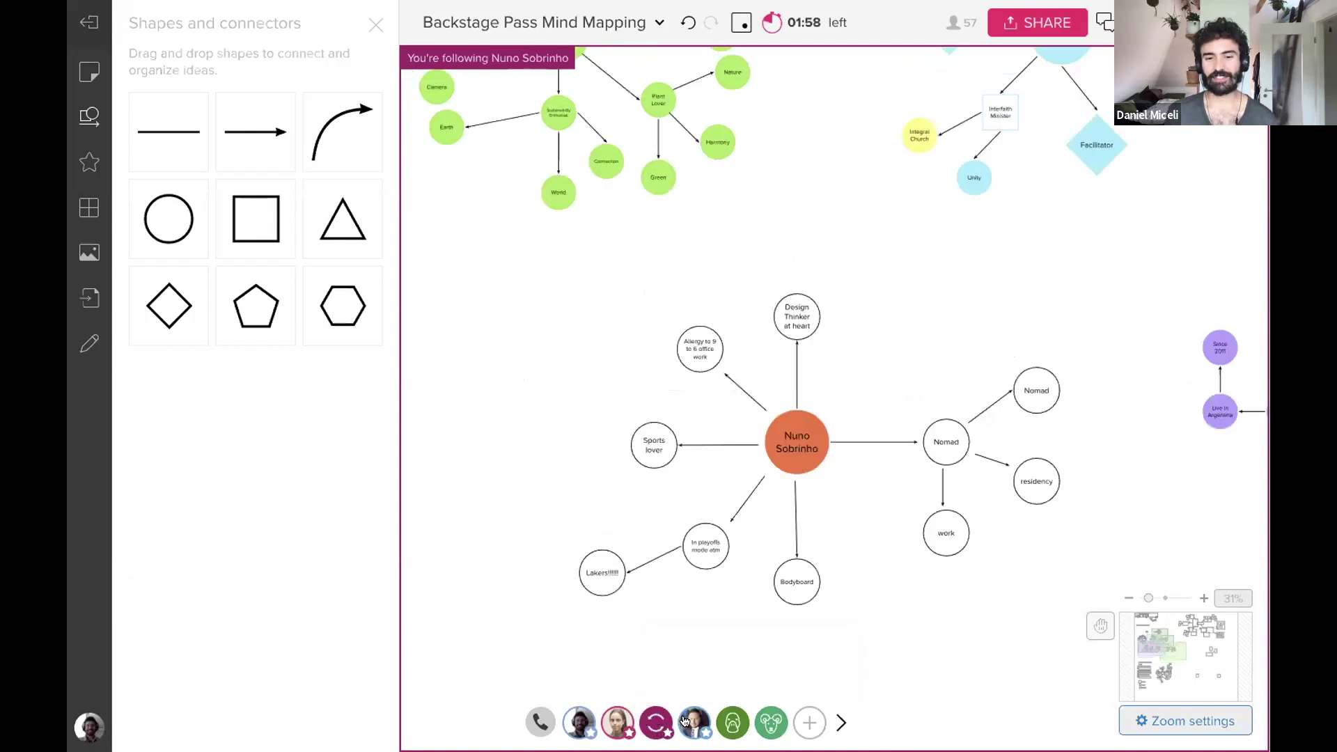
pyautogui.moveTo(656, 723)
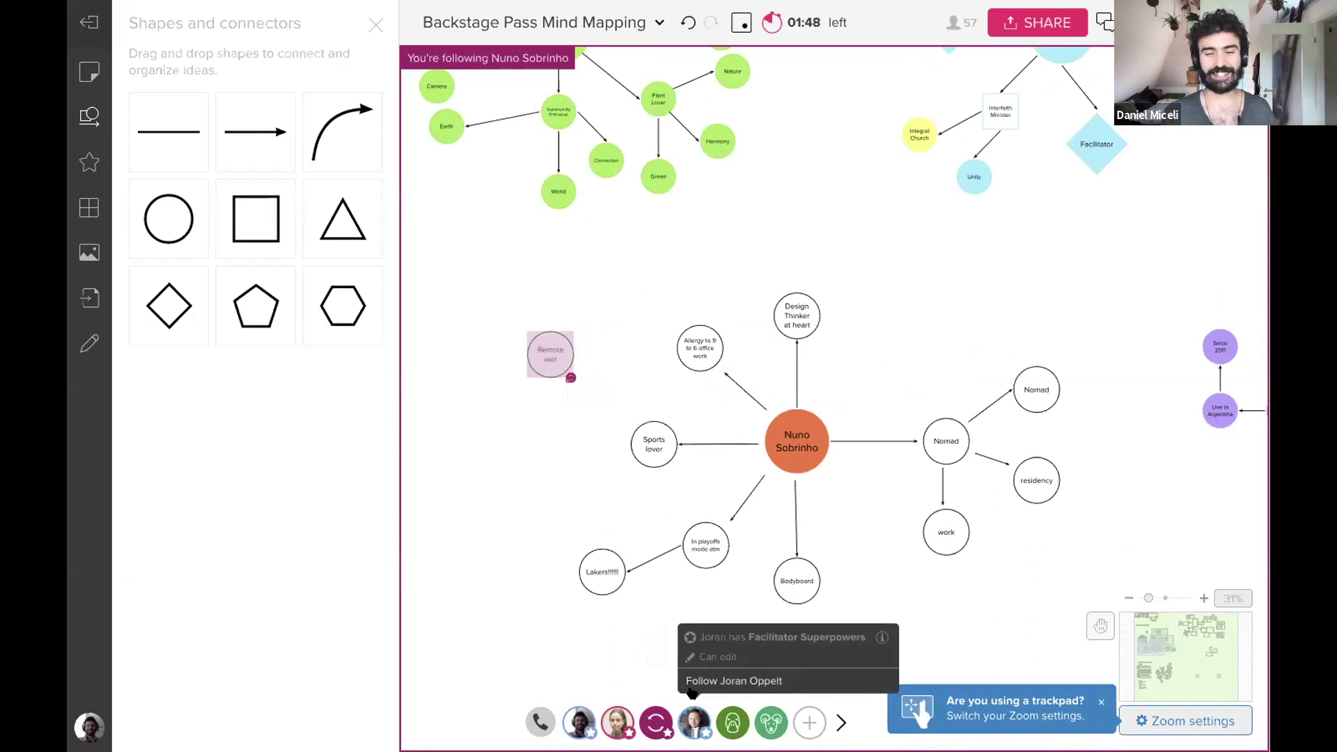
pyautogui.click(670, 523)
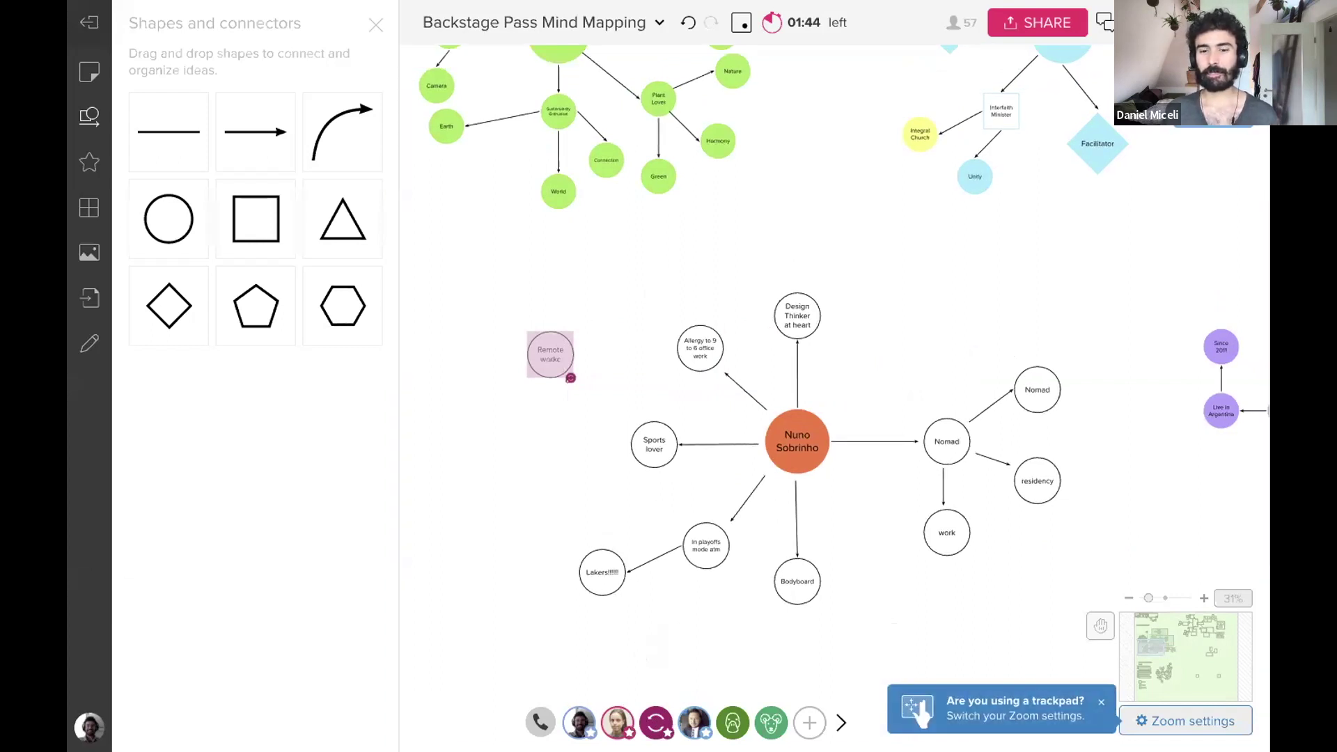
# Examine the branches of the orange-centred mind map and compare them with the green and light-blue mind maps above it.
pyautogui.moveTo(864, 622); pyautogui.dragTo(848, 625)
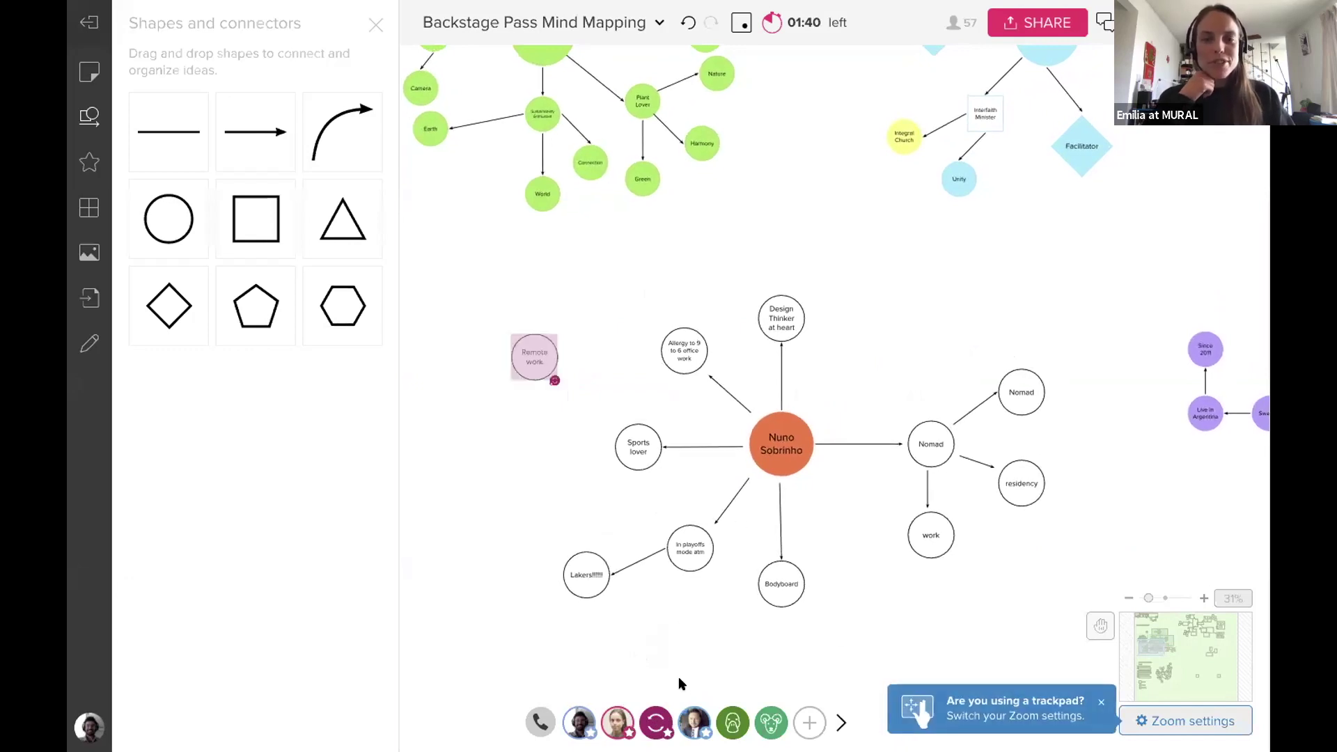
pyautogui.scroll(2, 649, 595)
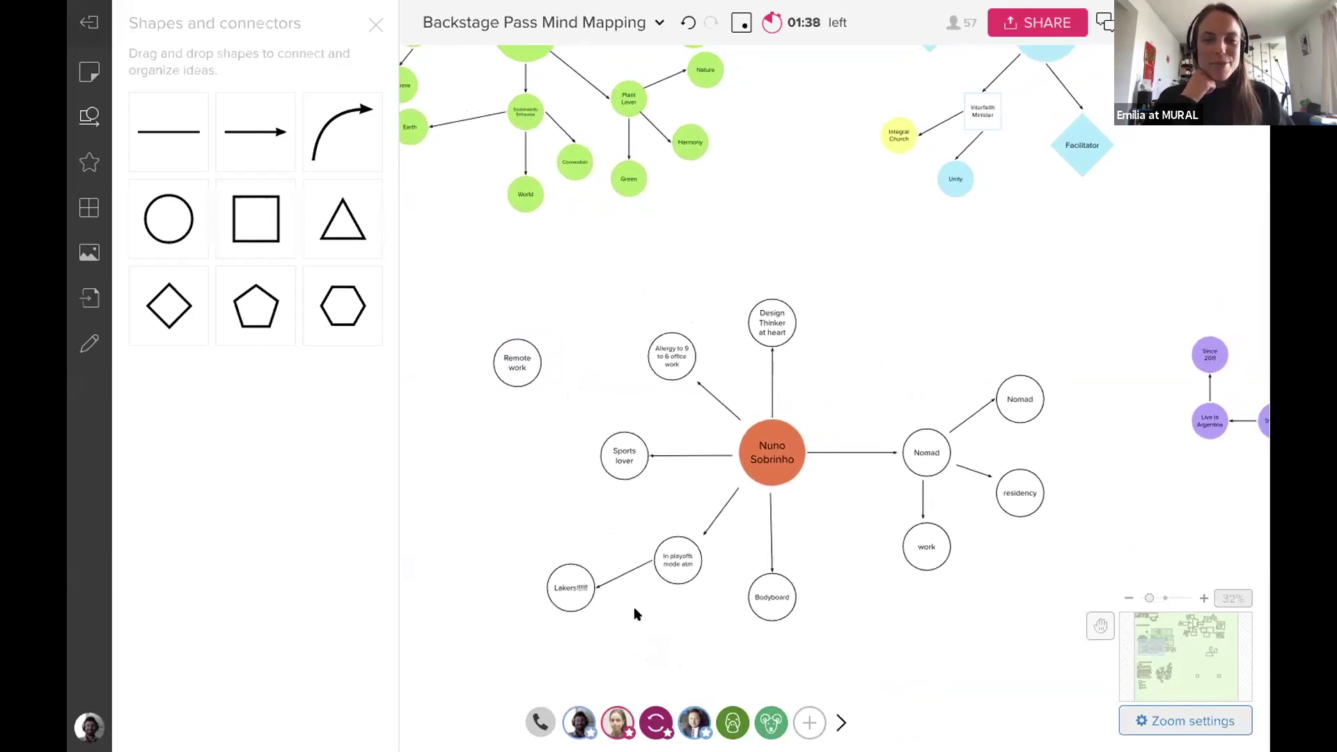
pyautogui.scroll(-2, 635, 610)
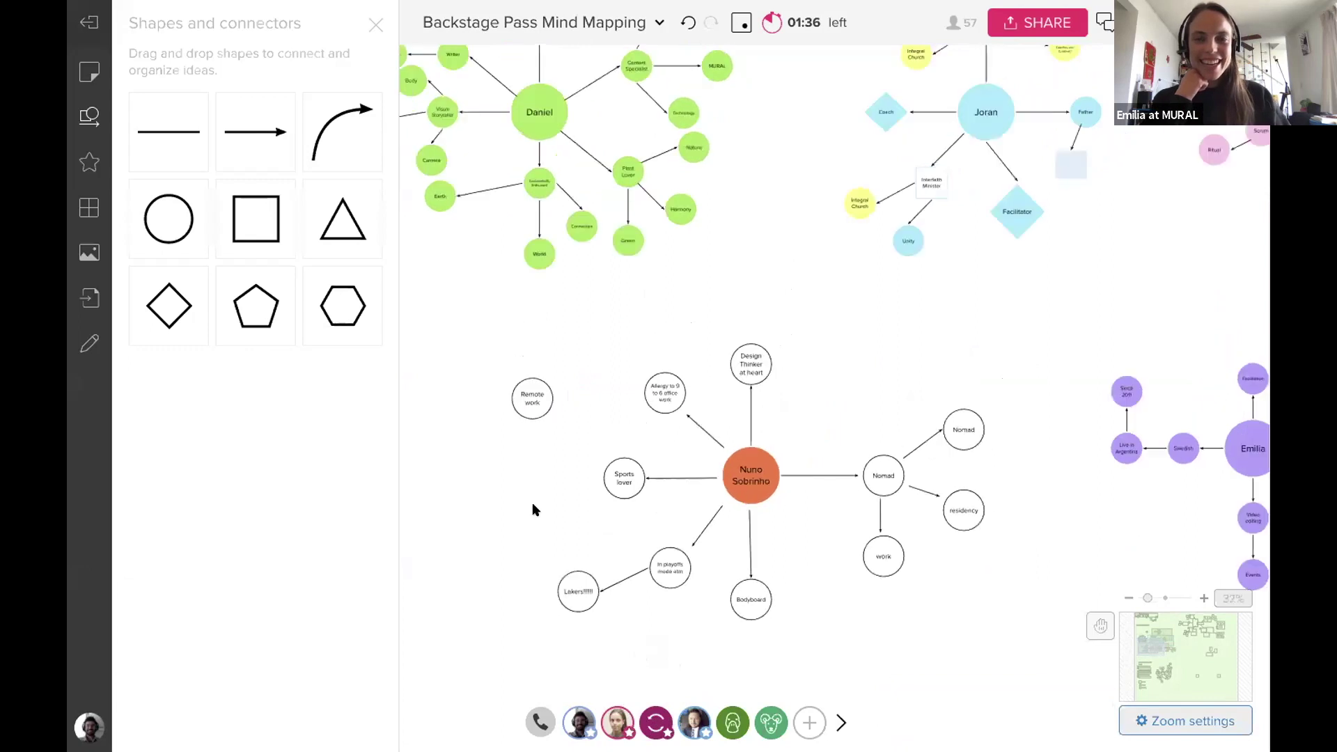
pyautogui.scroll(1, 525, 517)
pyautogui.scroll(3, 526, 519)
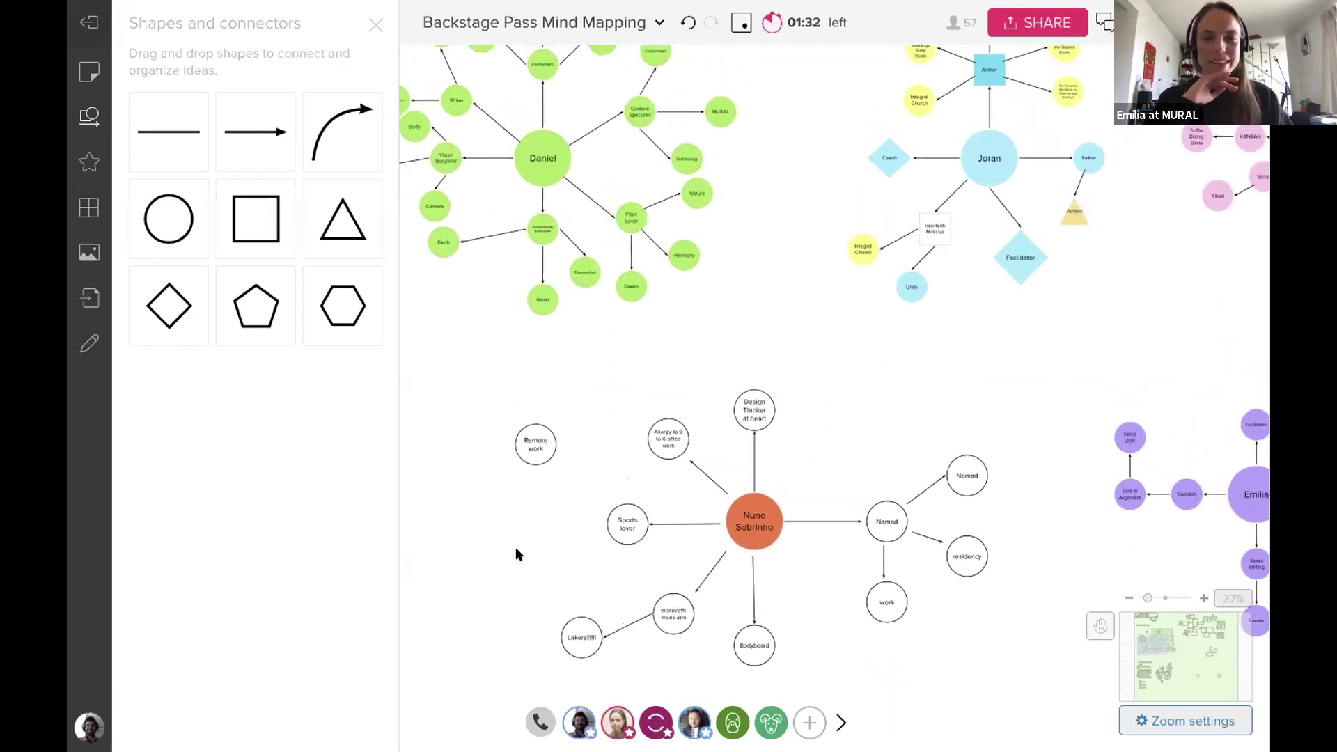
pyautogui.scroll(3, 524, 563)
pyautogui.scroll(5, 545, 622)
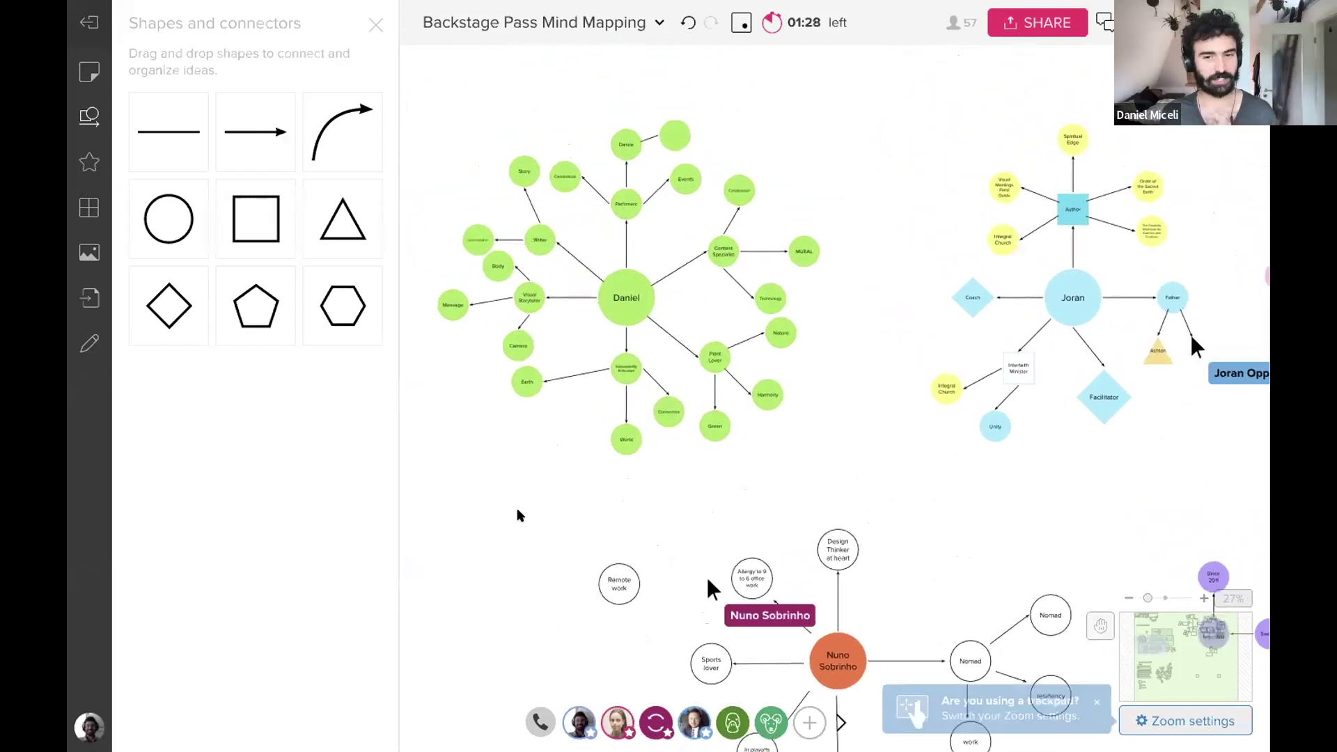
pyautogui.scroll(1, 521, 517)
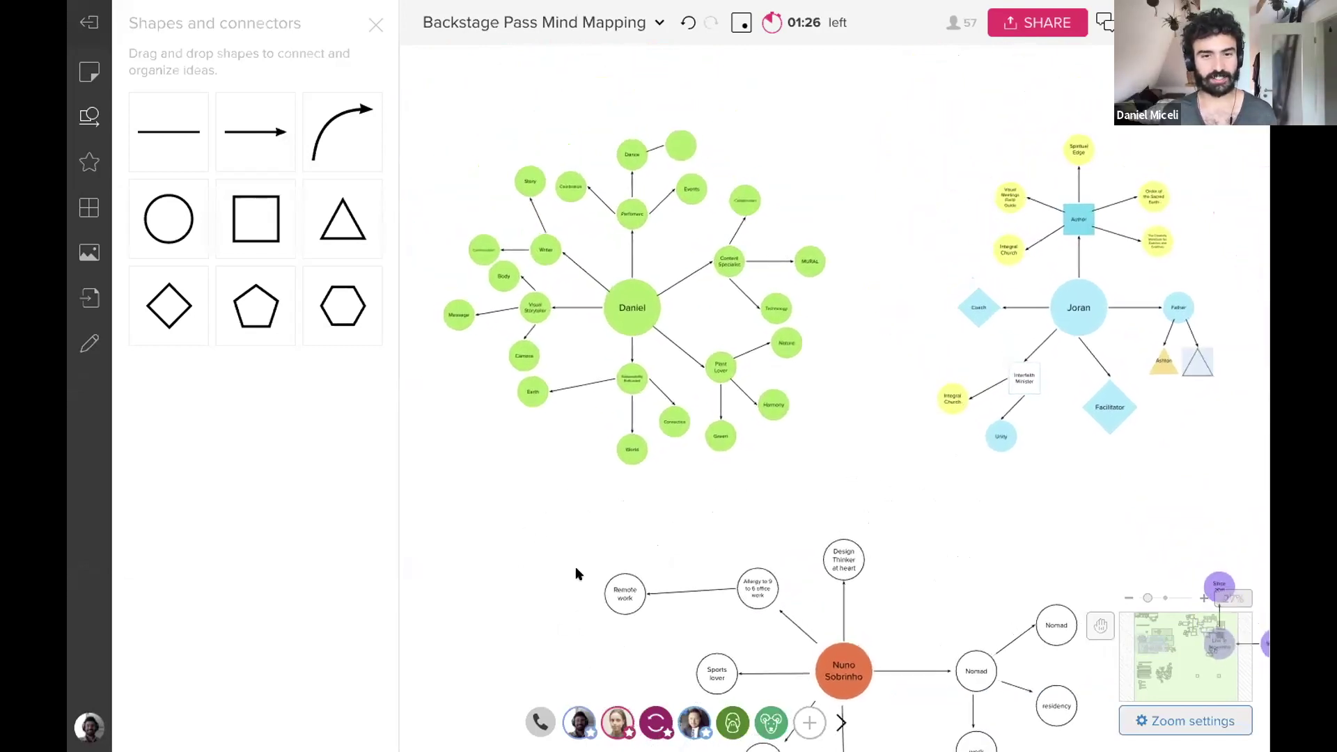
pyautogui.scroll(1, 575, 566)
pyautogui.scroll(3, 568, 560)
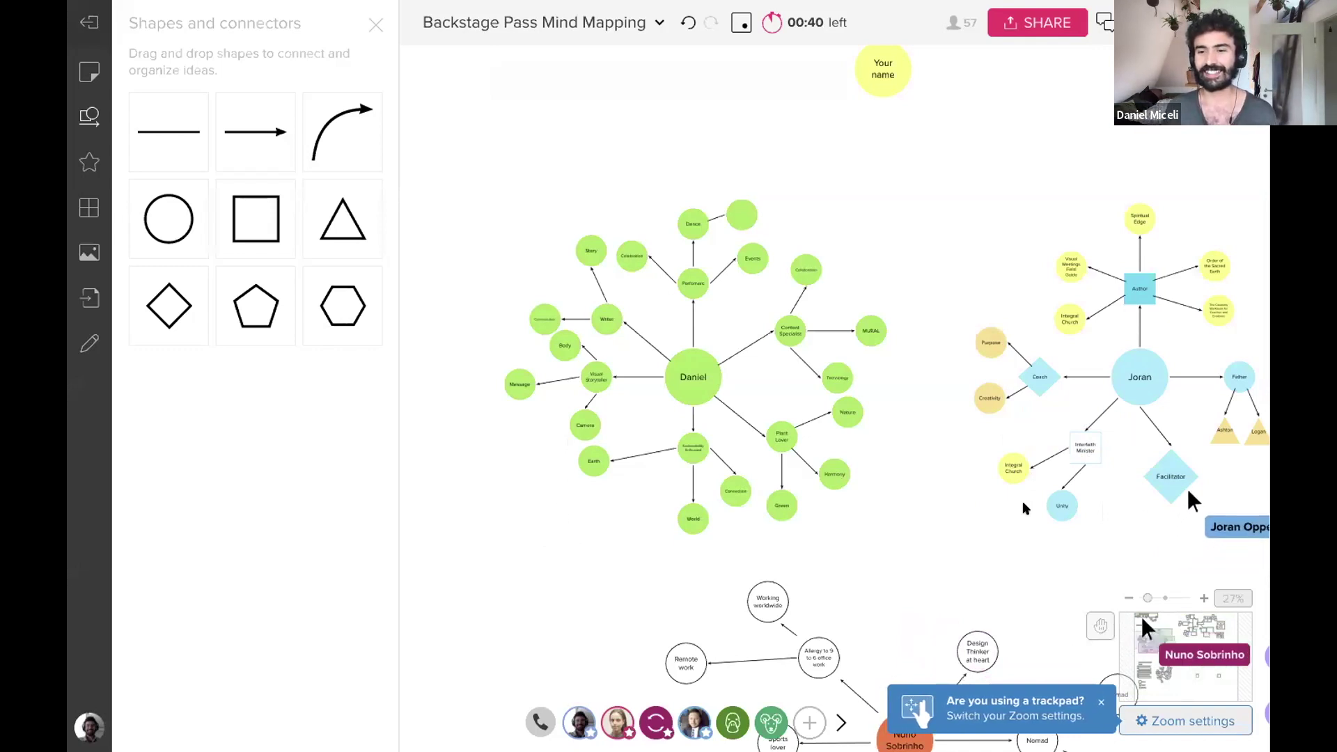
pyautogui.hscroll(2, 955, 546)
pyautogui.hscroll(2, 939, 548)
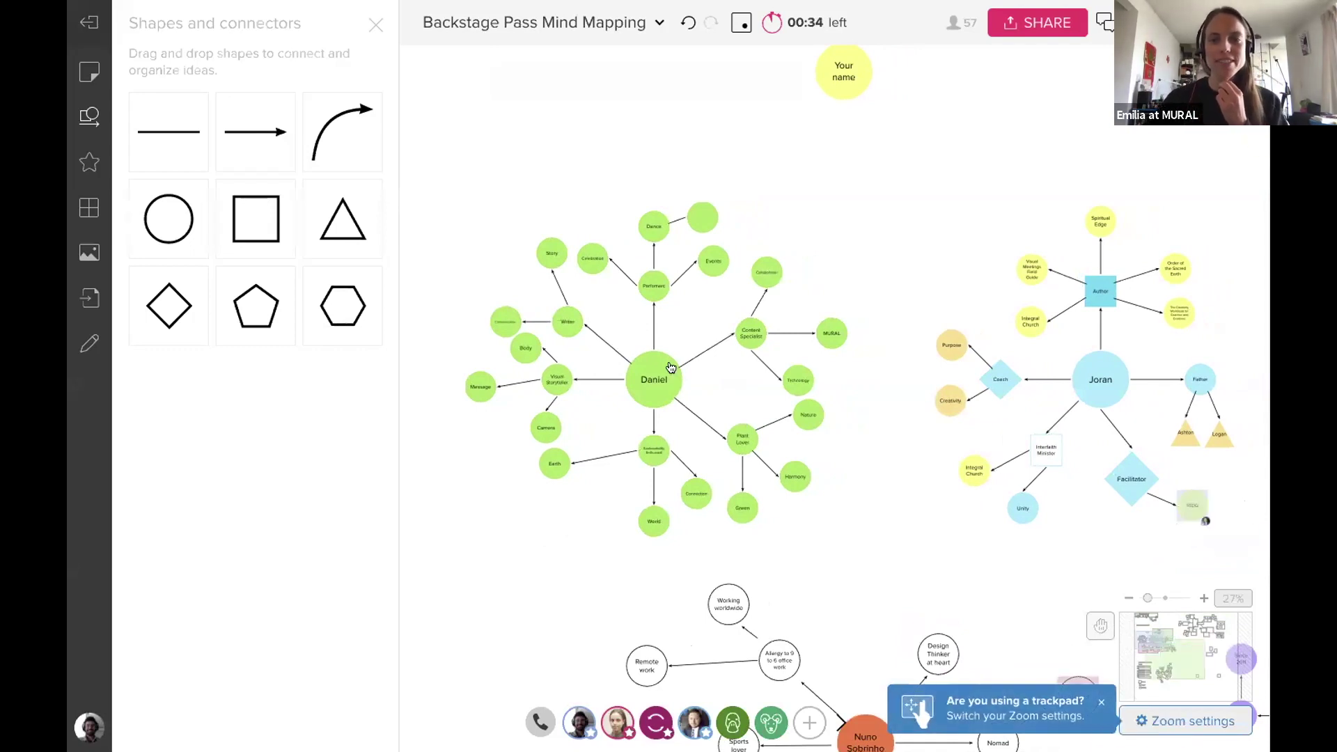
pyautogui.scroll(-3, 769, 473)
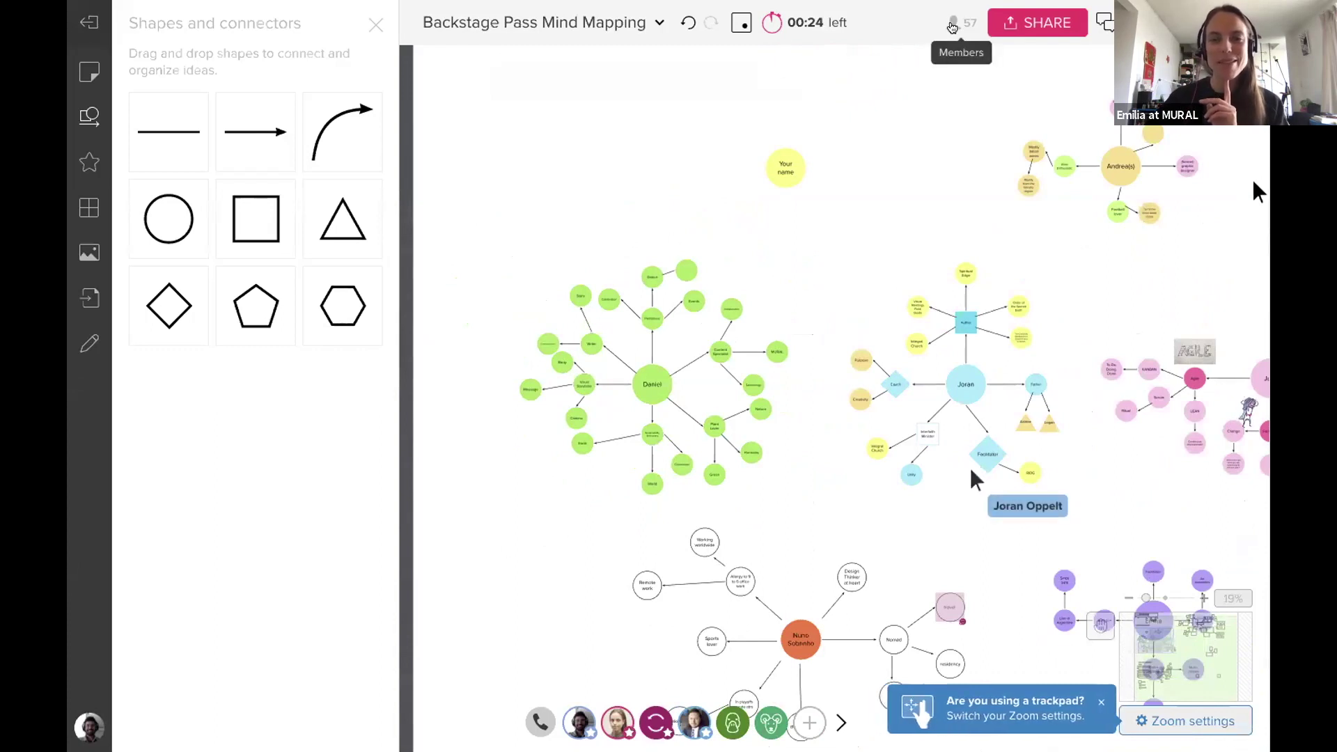
# Look through the mural's list of online and offline members, and close it.
pyautogui.click(952, 26)
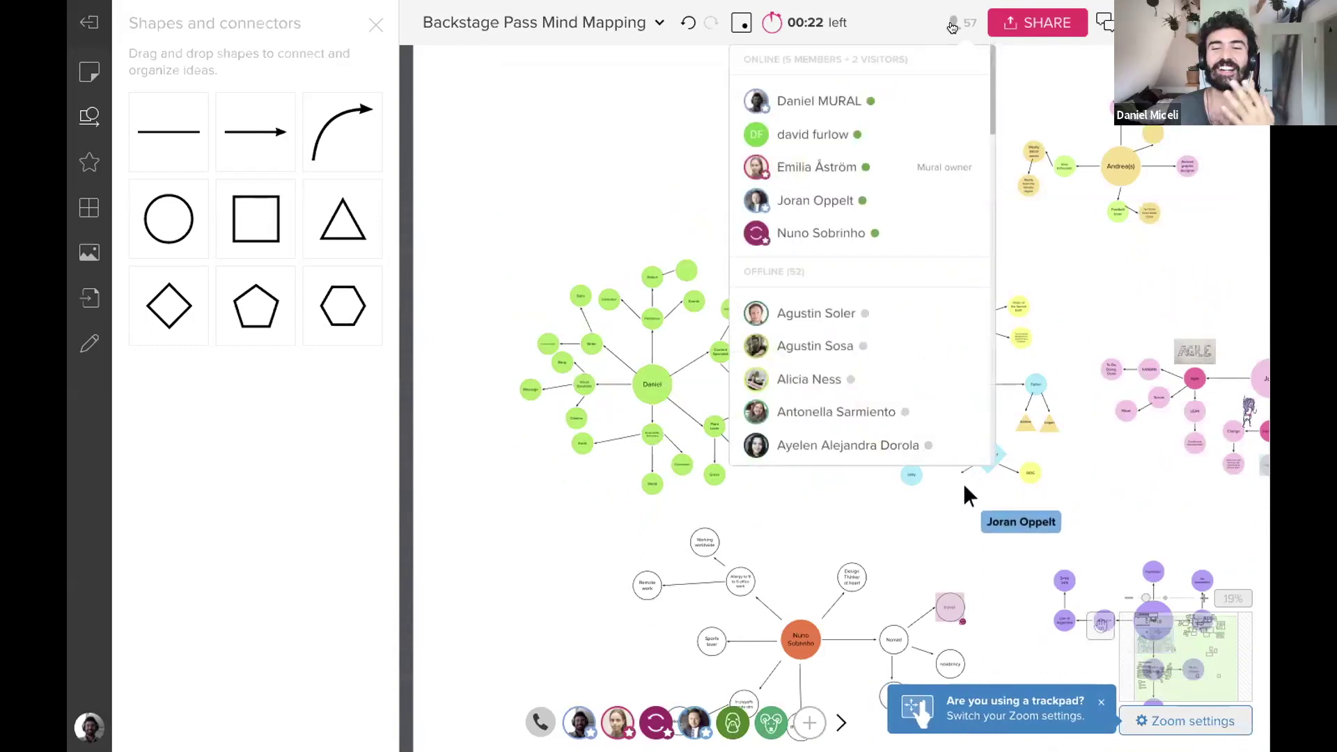
pyautogui.scroll(-10, 924, 260)
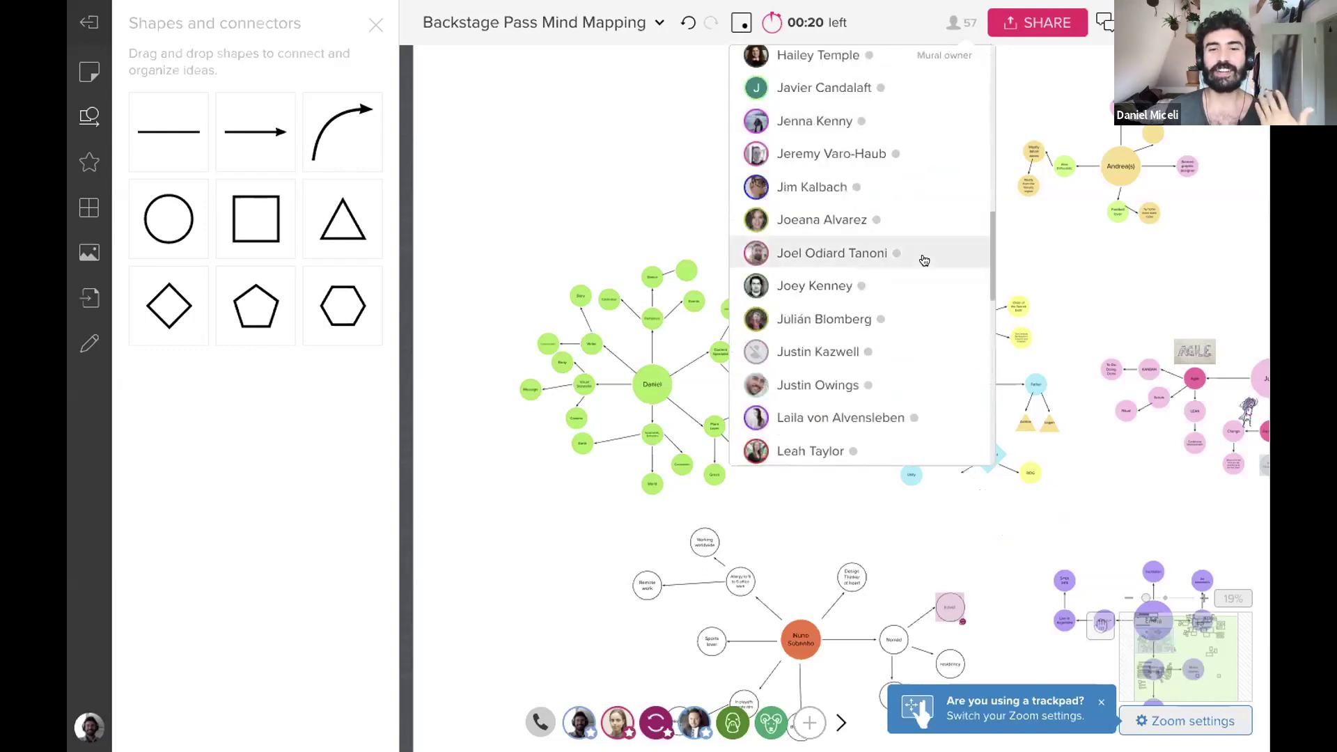
pyautogui.scroll(-8, 925, 261)
pyautogui.scroll(10, 923, 260)
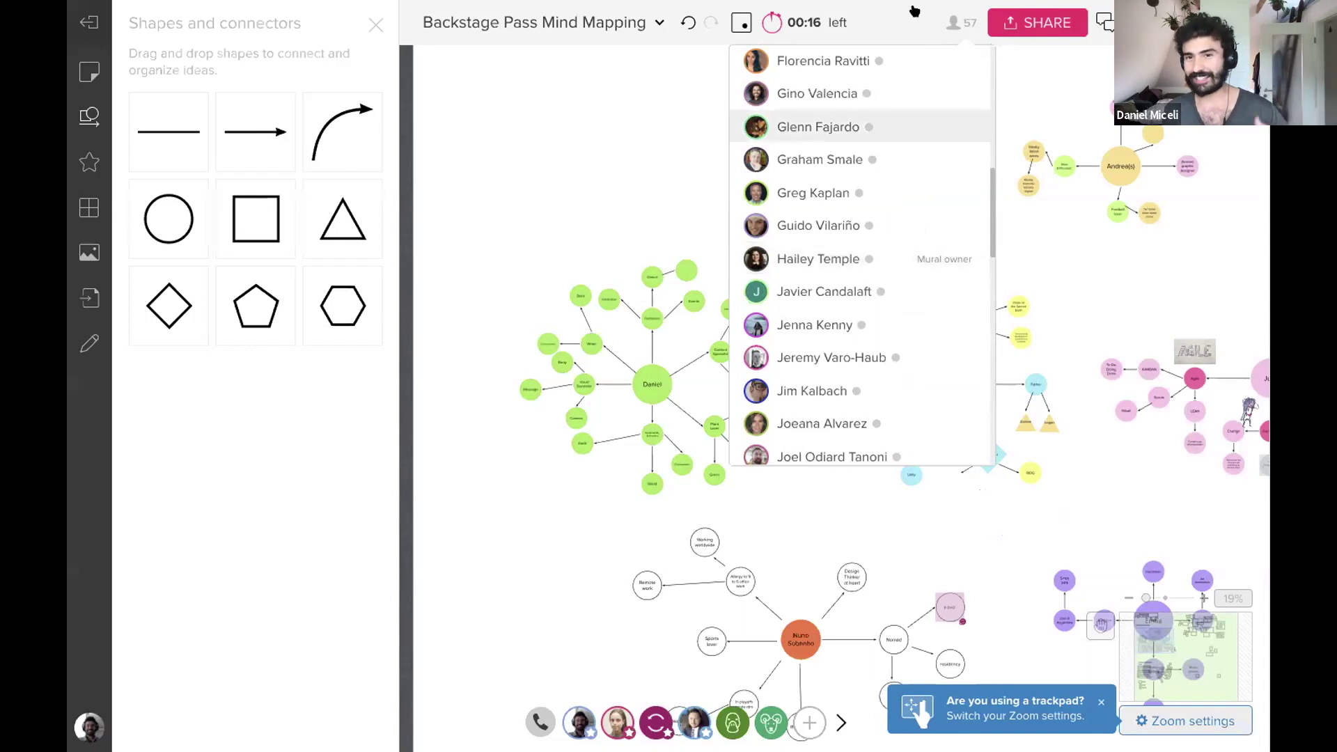
pyautogui.click(951, 21)
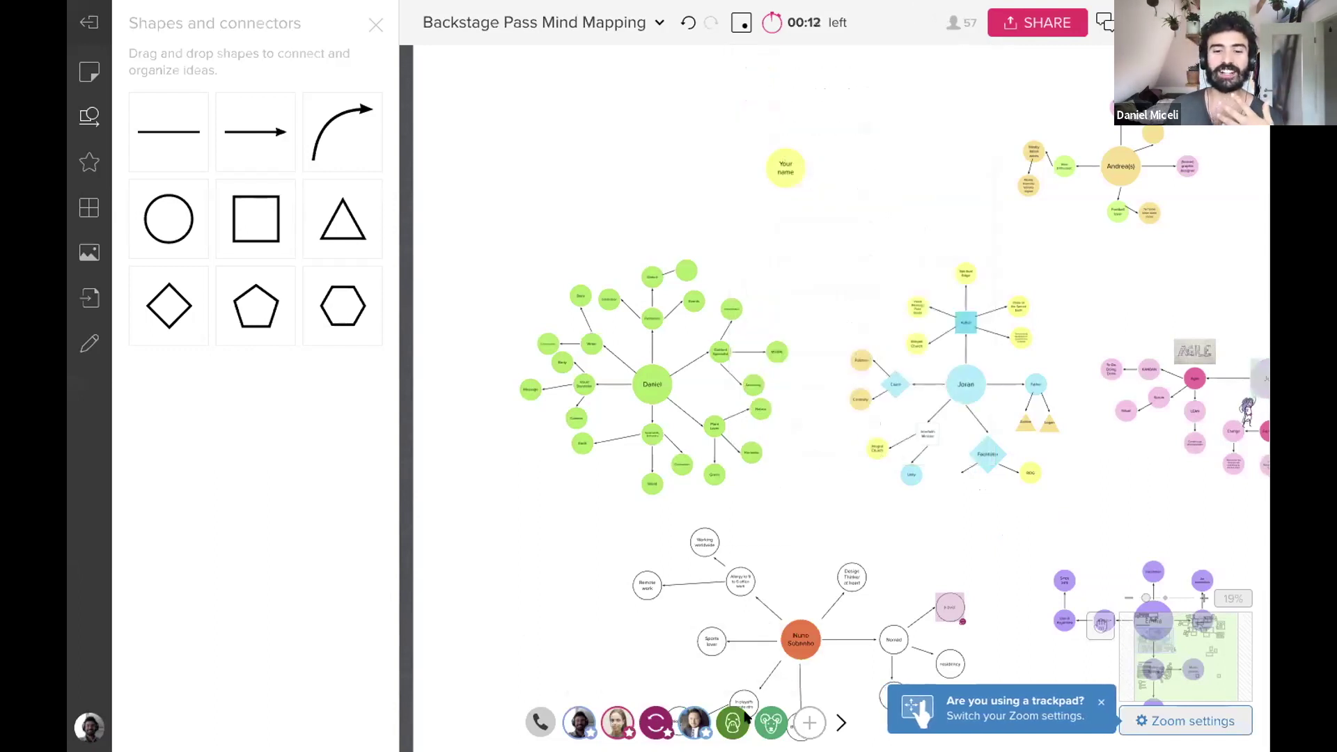
# Survey all the participants' mind maps together, from the green one across to the light-blue one with photos.
pyautogui.click(849, 725)
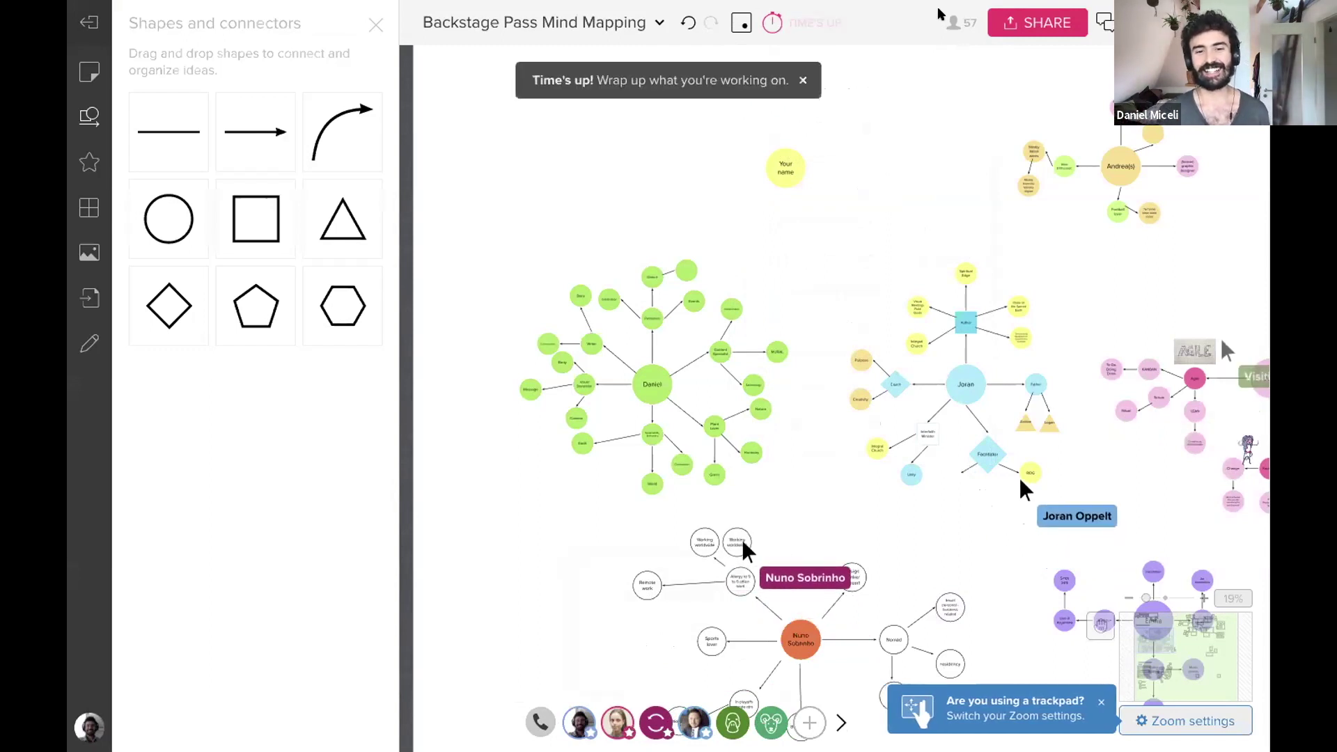
pyautogui.scroll(-3, 866, 474)
pyautogui.scroll(1, 866, 474)
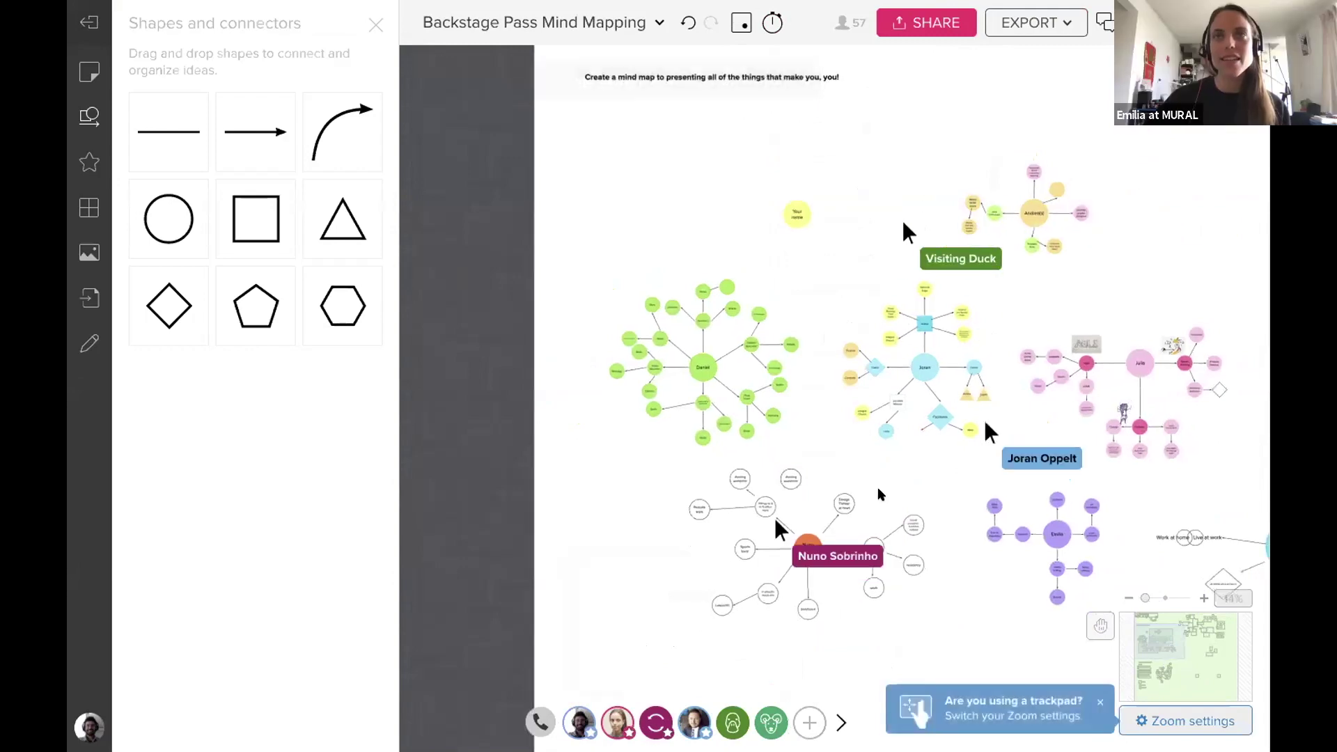
pyautogui.hscroll(1, 873, 487)
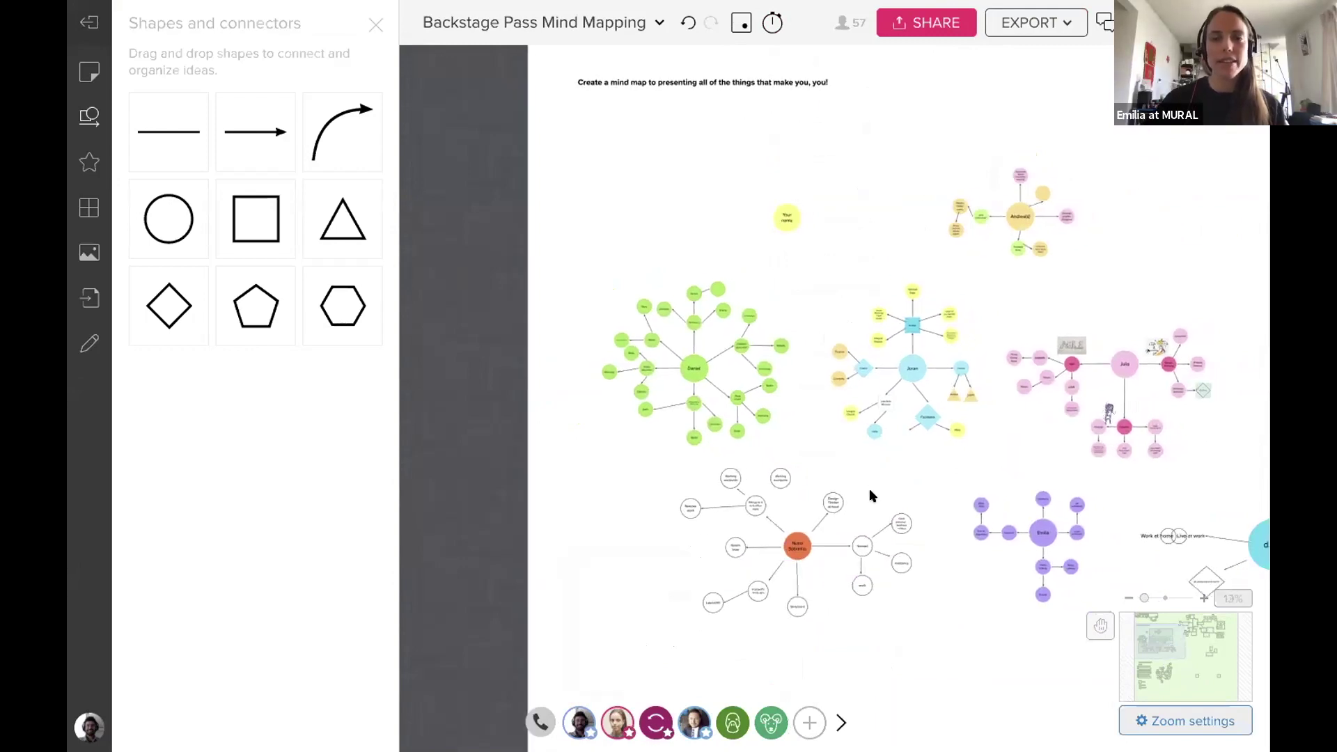
pyautogui.scroll(-1, 870, 492)
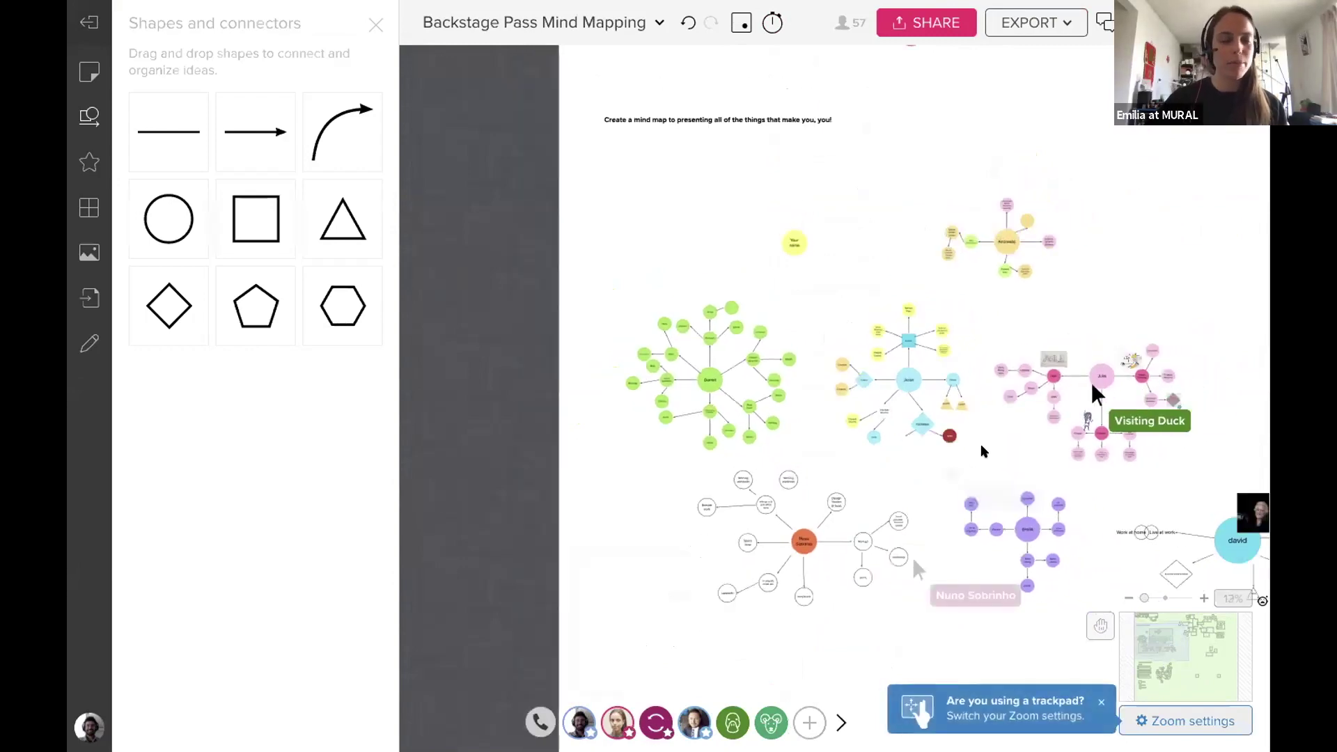
pyautogui.hscroll(5, 905, 453)
pyautogui.hscroll(-1, 840, 435)
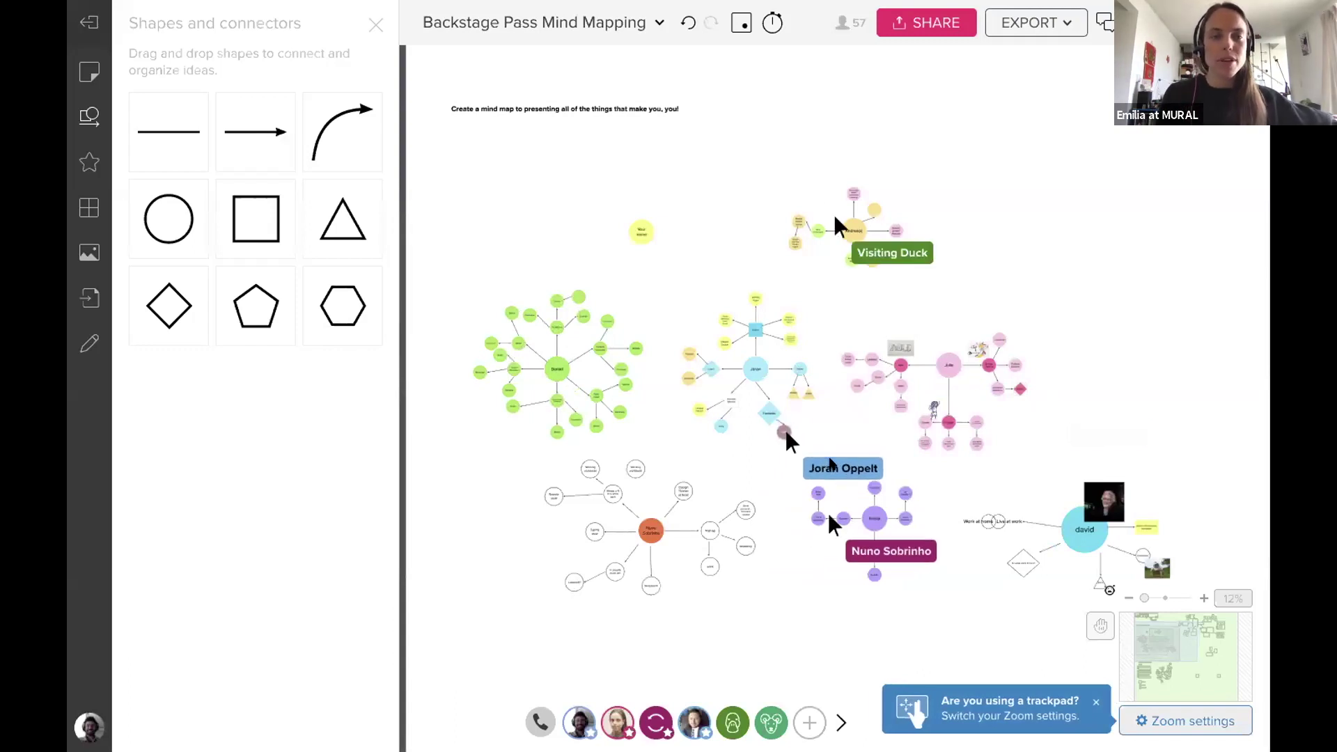
pyautogui.scroll(1, 858, 270)
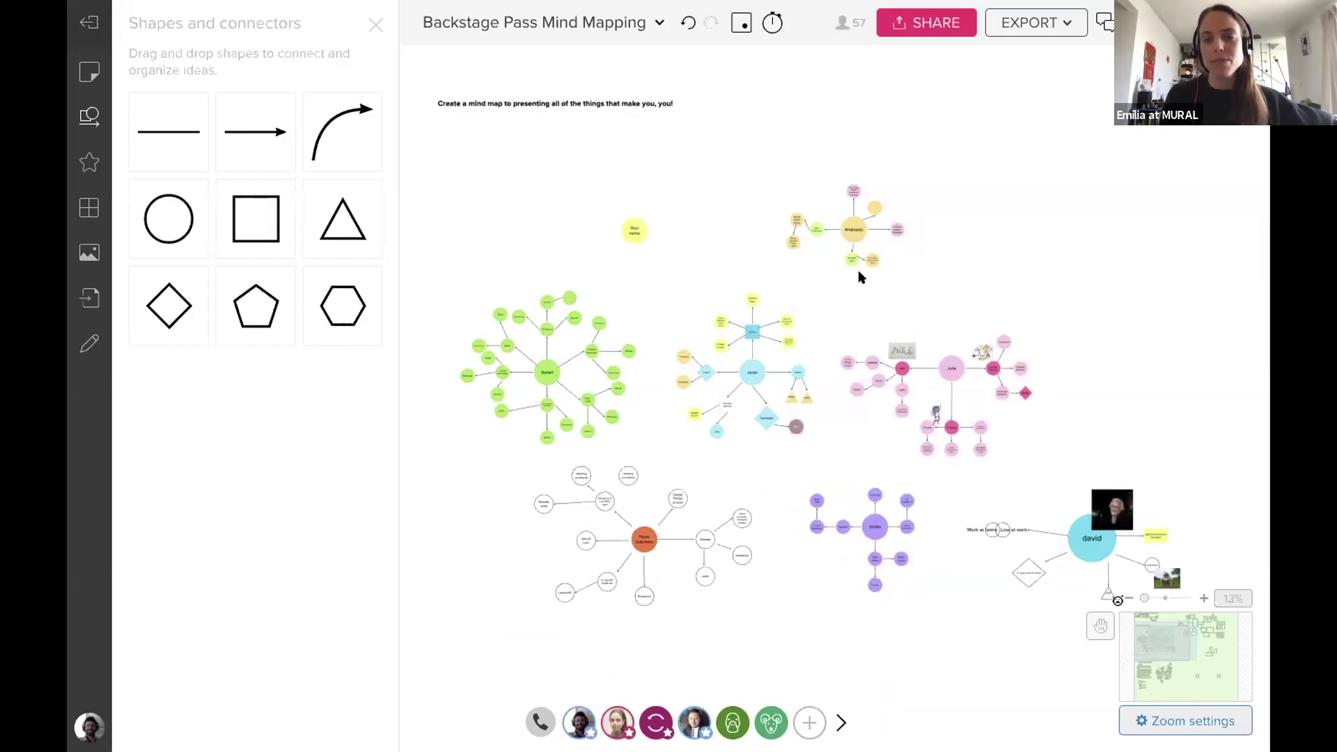
# Examine the pink mind map up close, including its Agile, Design Thinking and Facilitator branches.
pyautogui.scroll(4, 895, 426)
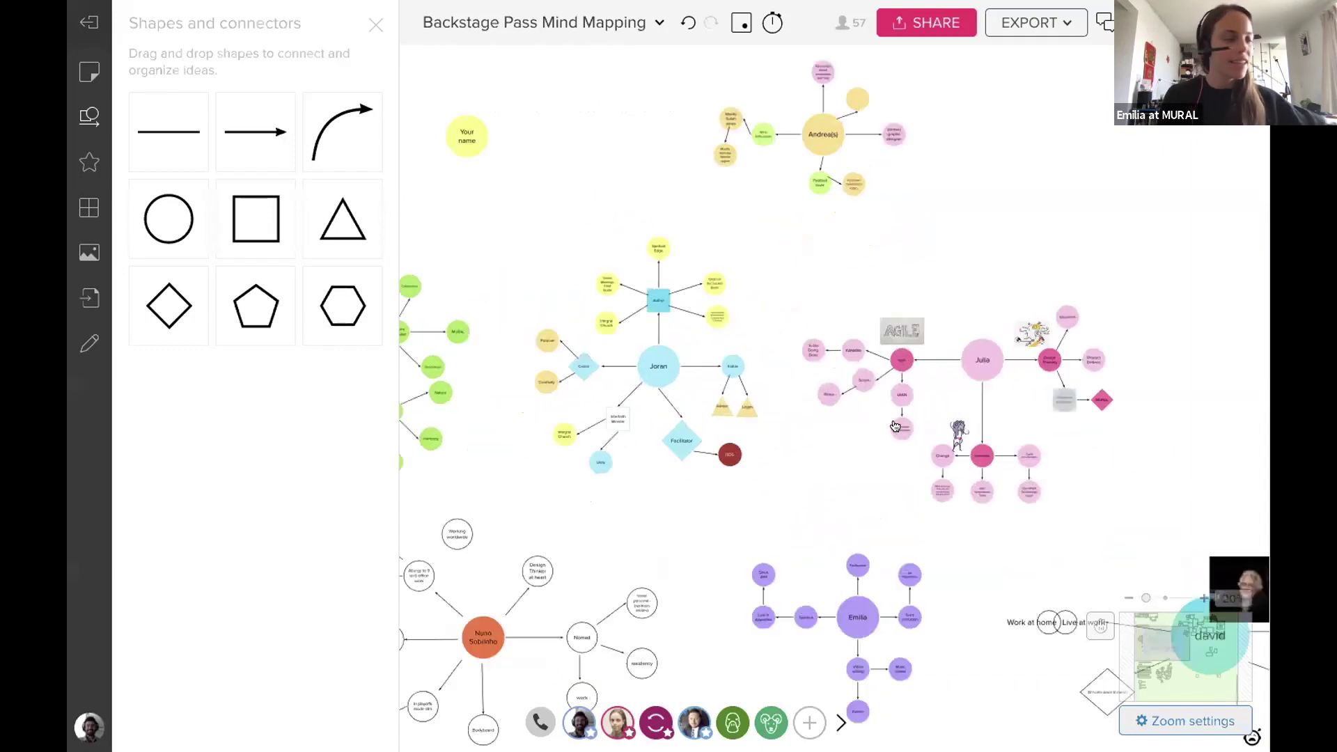
pyautogui.scroll(7, 833, 493)
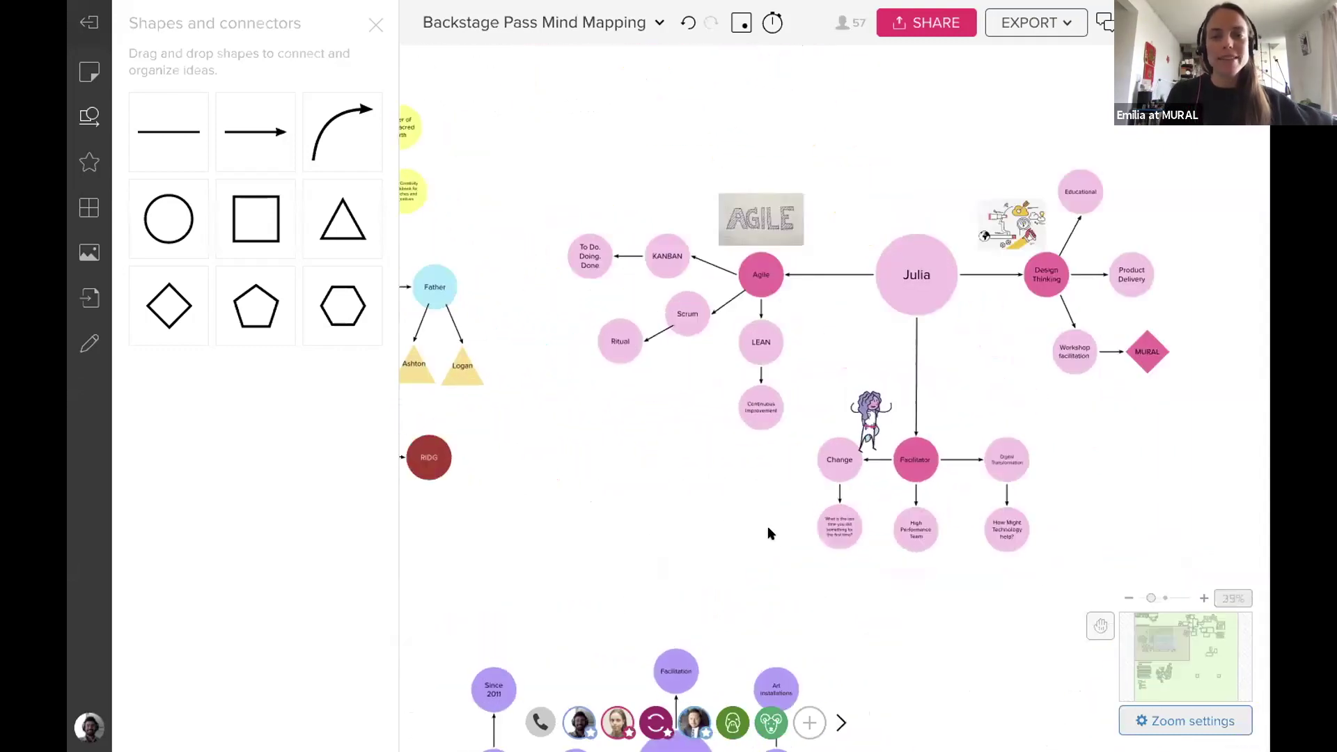
pyautogui.moveTo(702, 540); pyautogui.dragTo(615, 547)
pyautogui.moveTo(960, 456); pyautogui.dragTo(964, 512)
pyautogui.scroll(1, 957, 461)
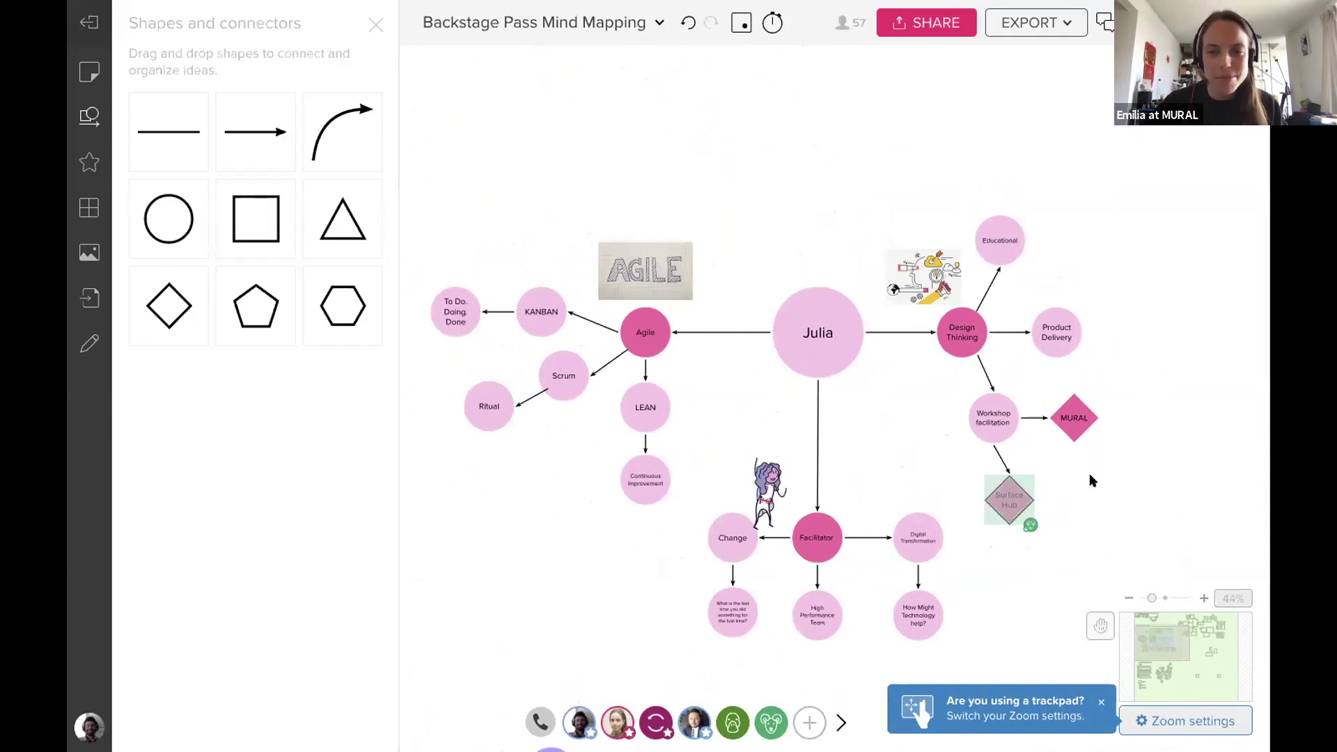
pyautogui.scroll(-1, 1088, 484)
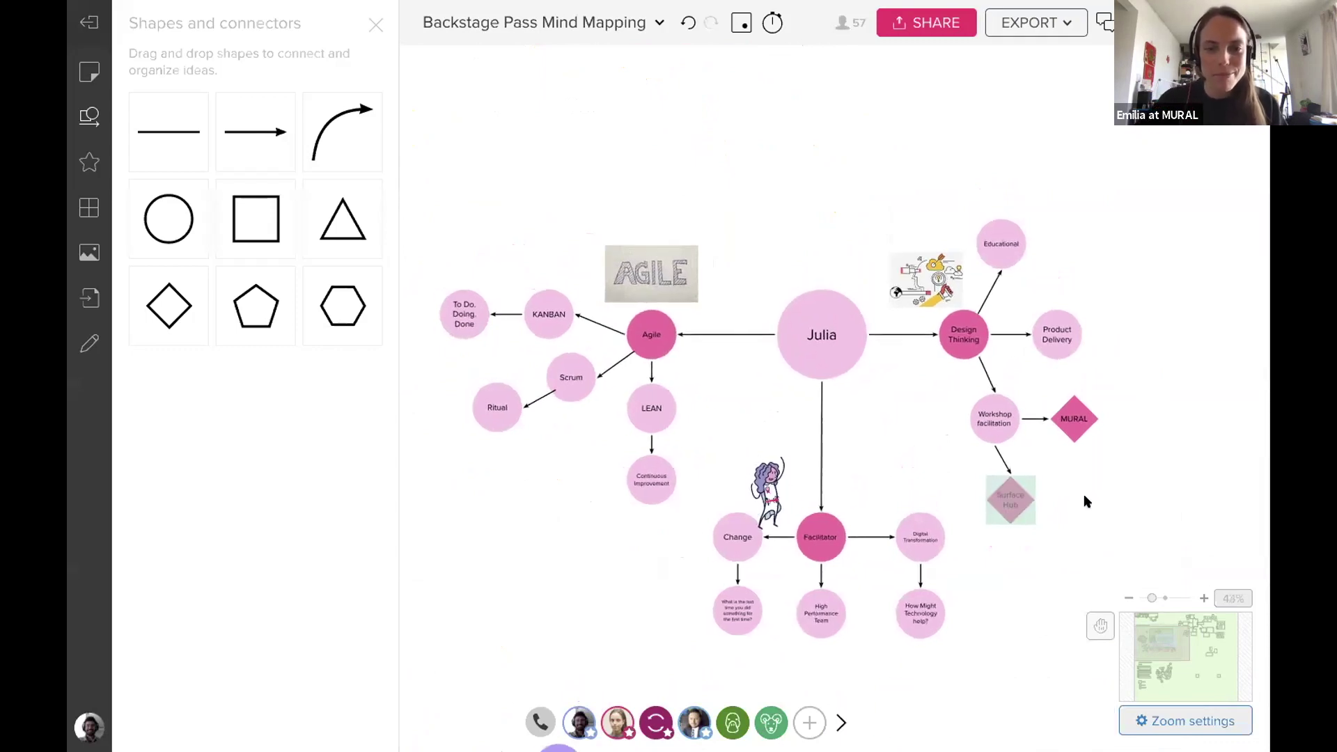
pyautogui.scroll(-3, 1080, 491)
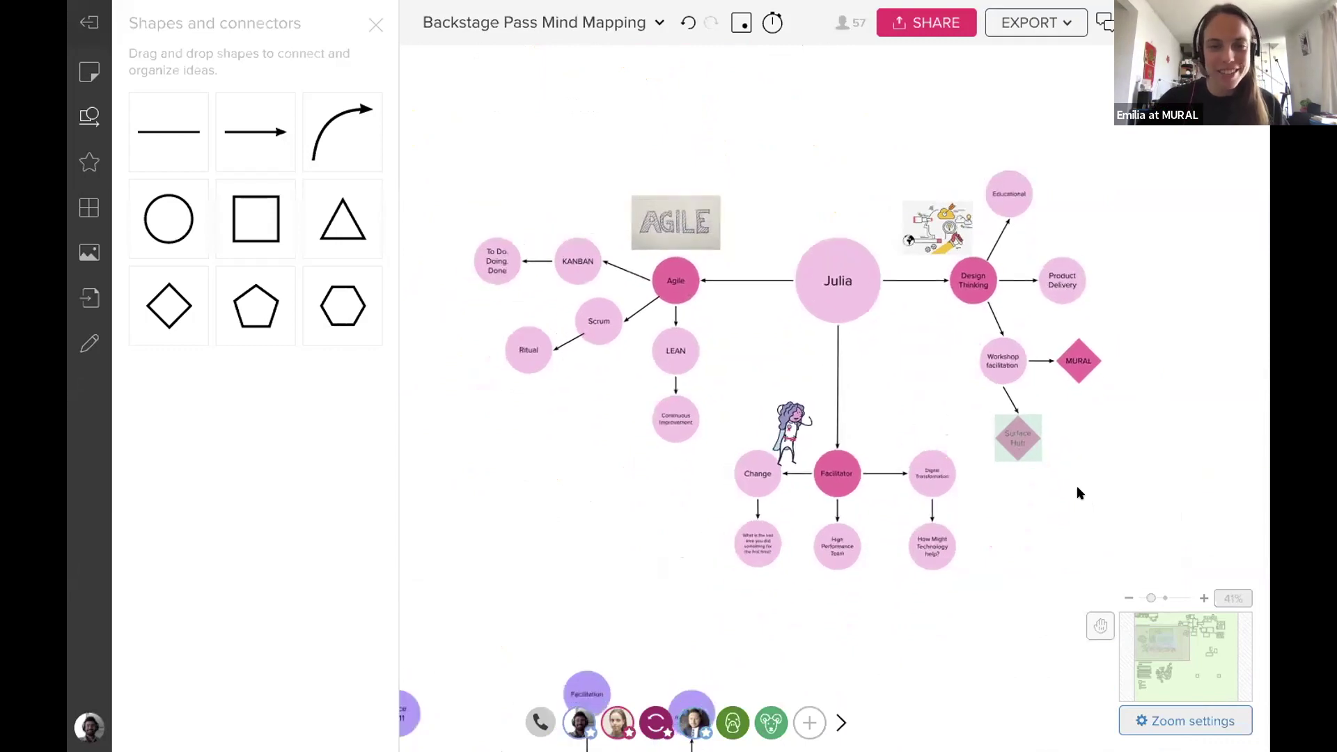
pyautogui.scroll(-3, 1077, 493)
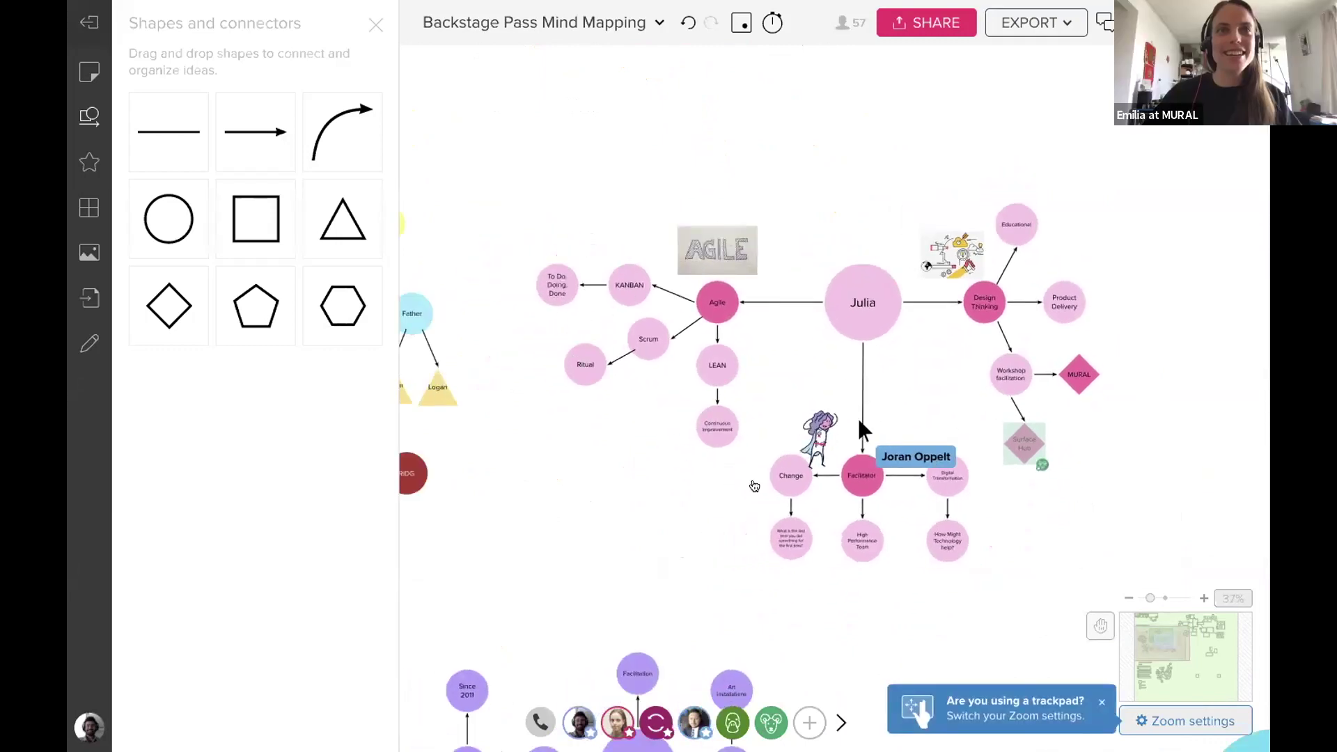
pyautogui.scroll(3, 966, 627)
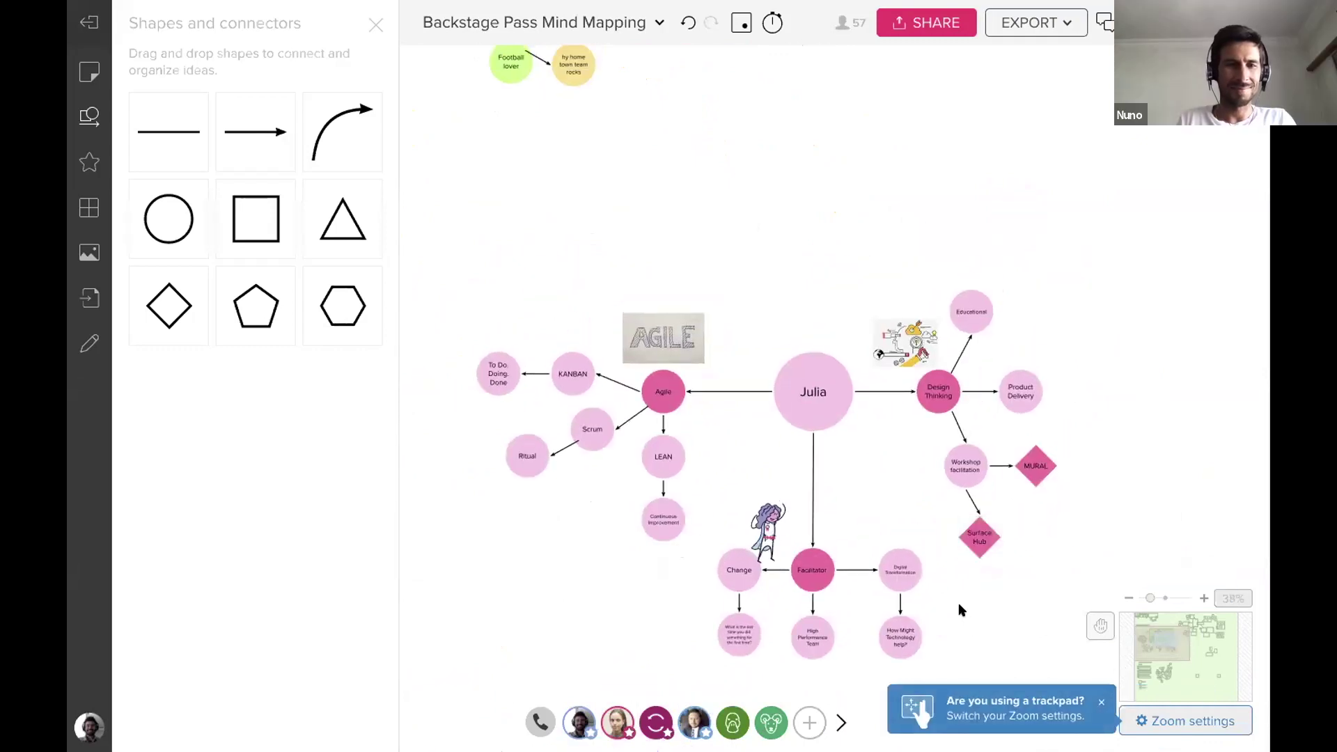
# Examine the orange-yellow mind map above the pink one, including its Wine and Football lover branches.
pyautogui.scroll(-10, 958, 603)
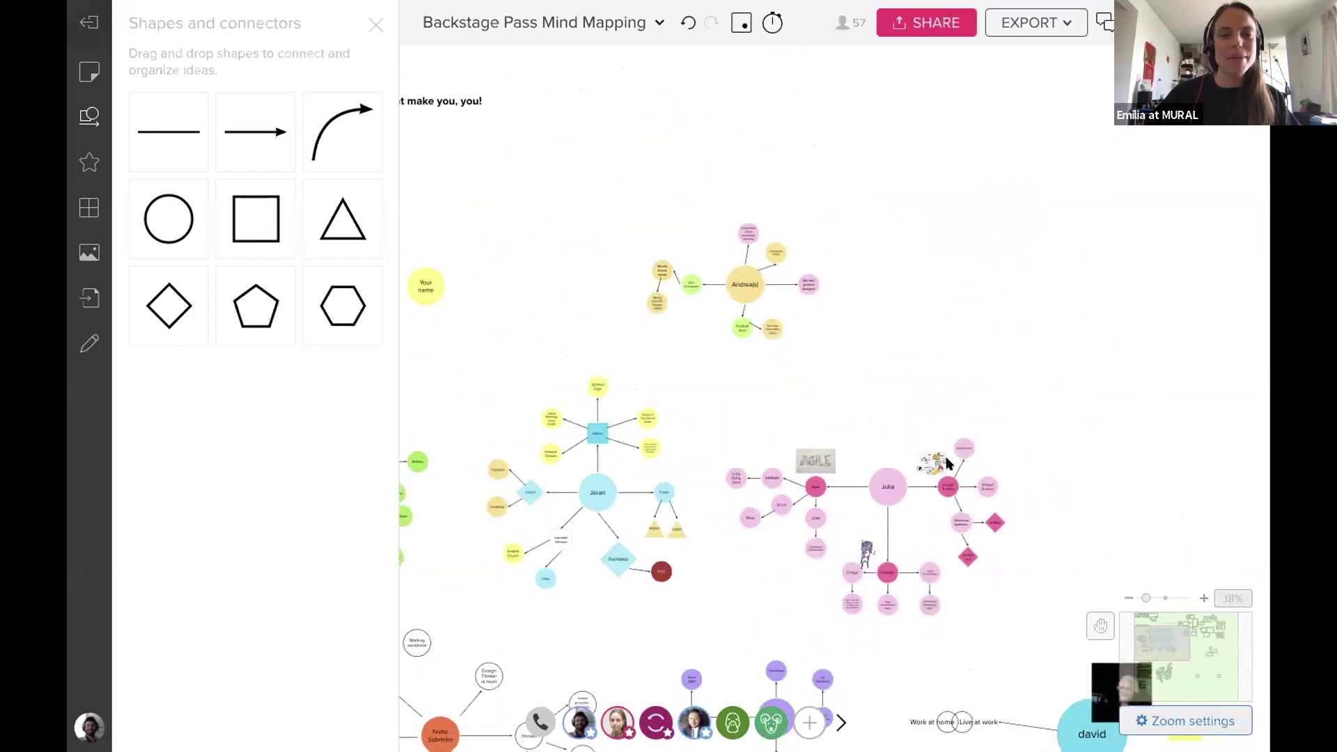
pyautogui.scroll(5, 809, 456)
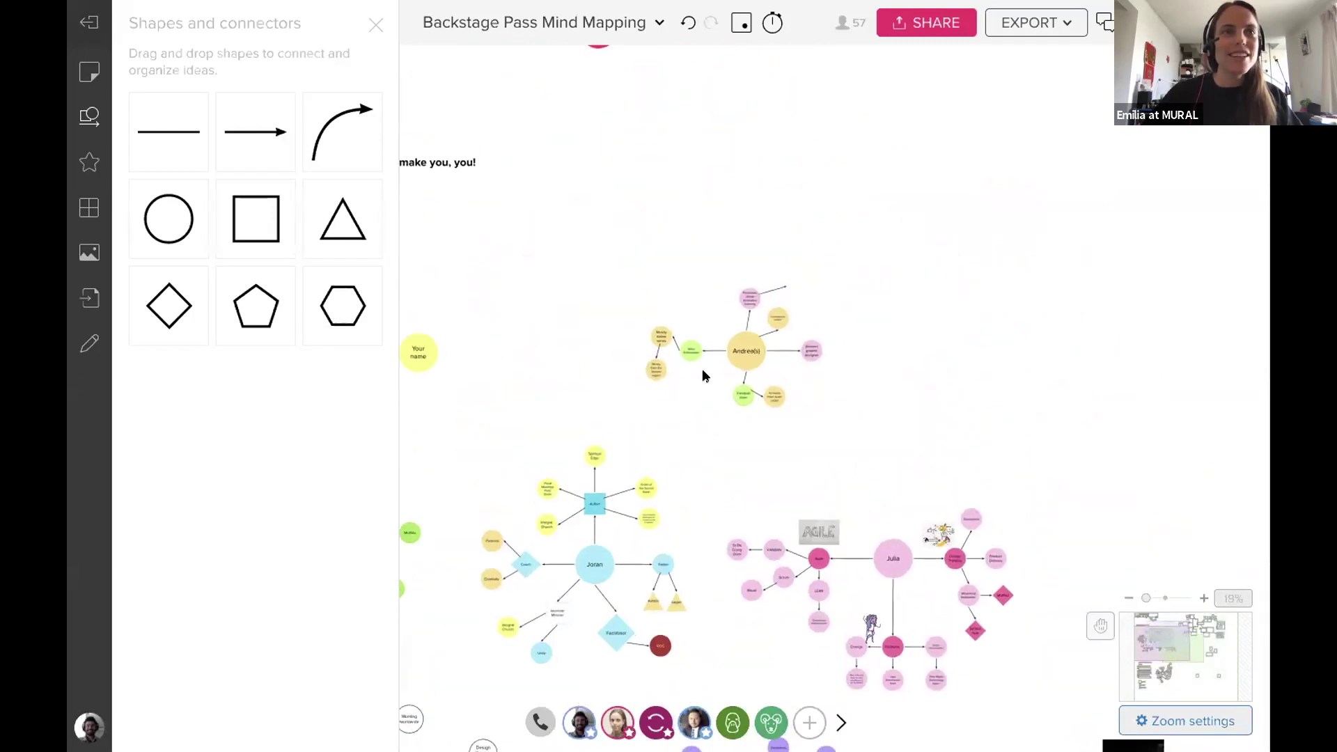
pyautogui.scroll(6, 702, 376)
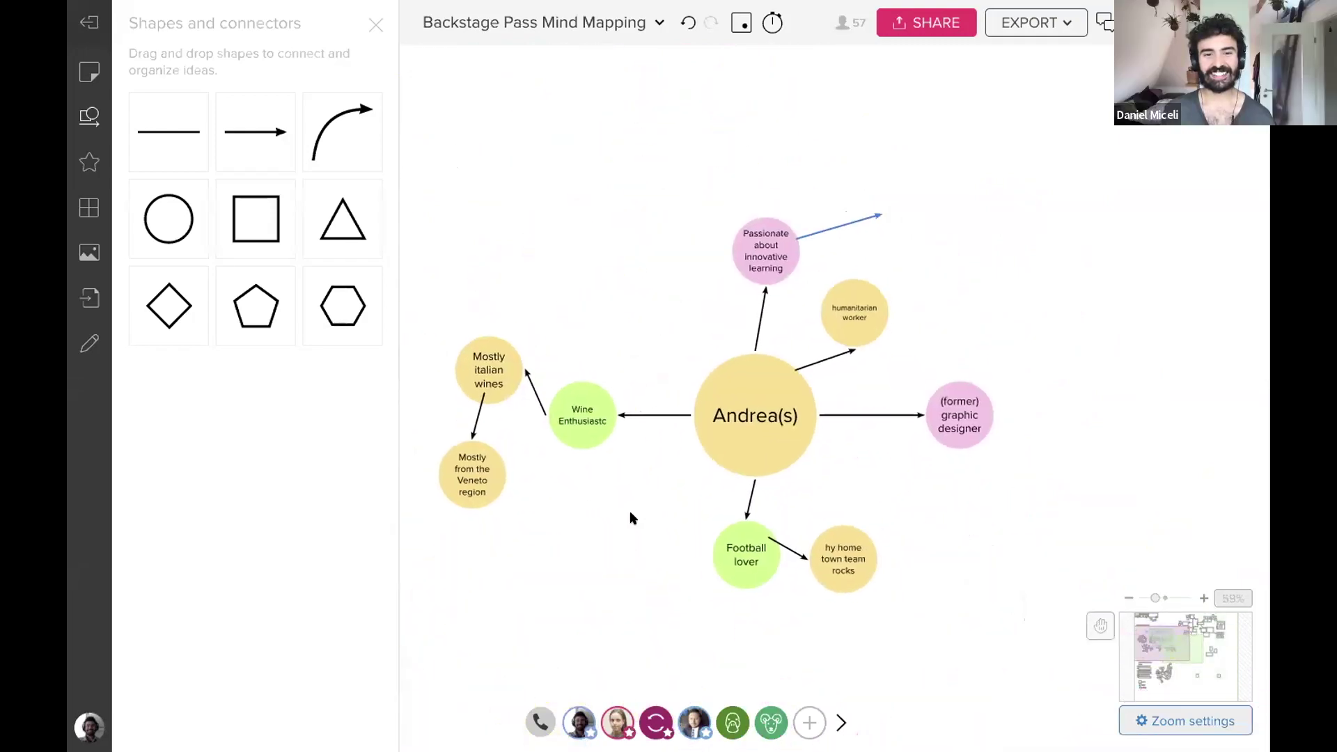
pyautogui.hscroll(1, 618, 512)
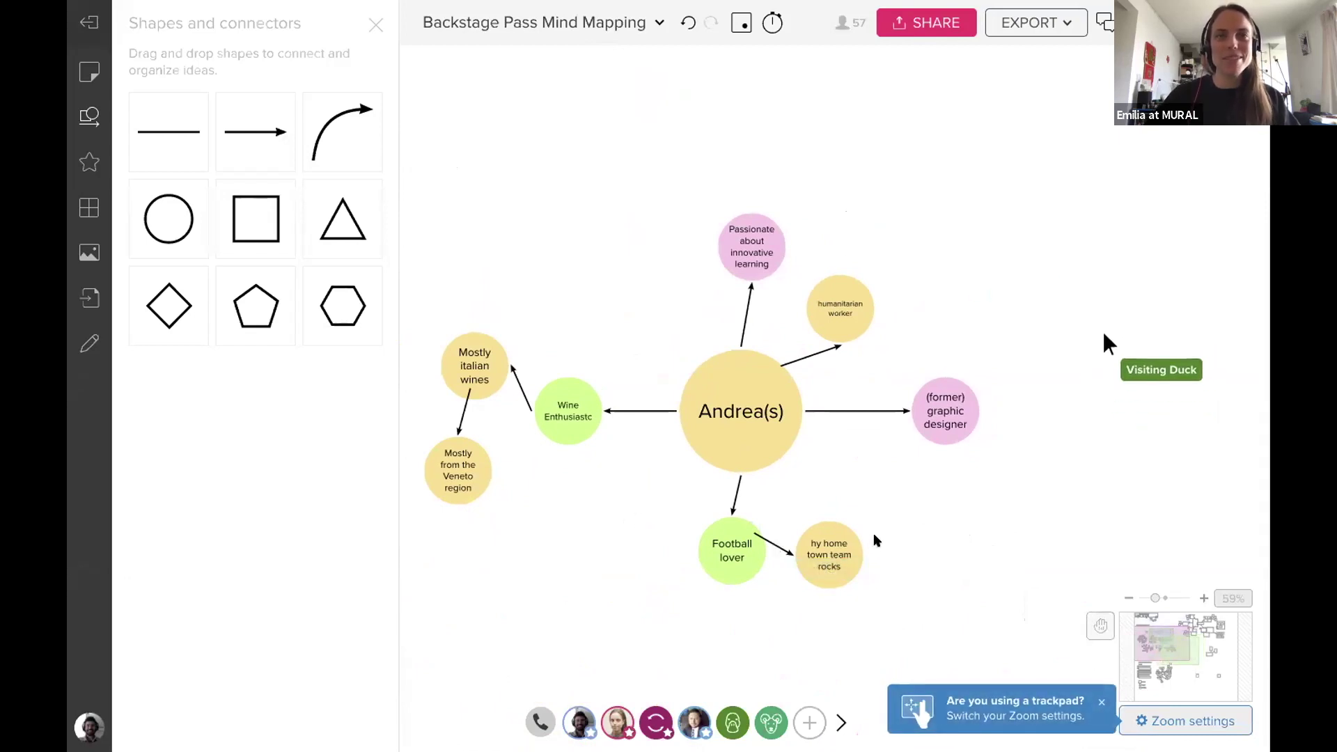
pyautogui.scroll(-1, 867, 544)
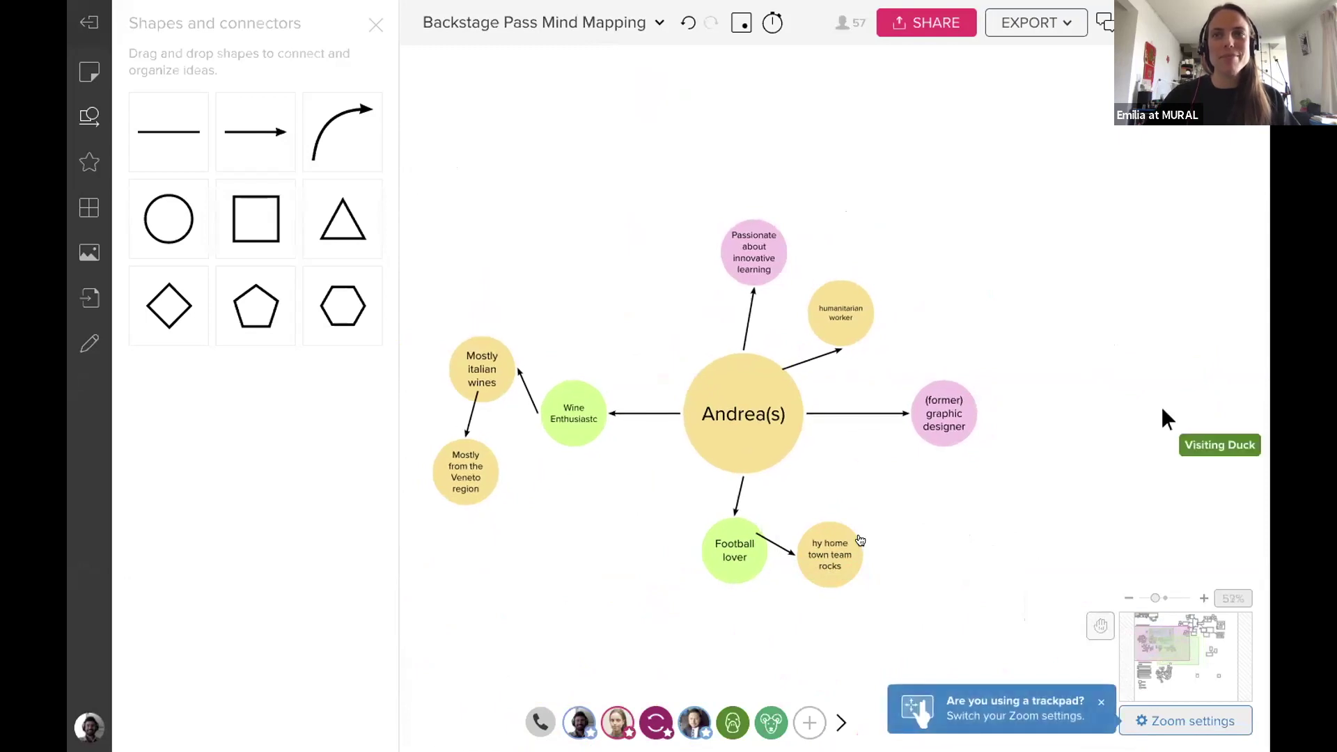
pyautogui.scroll(-2, 862, 542)
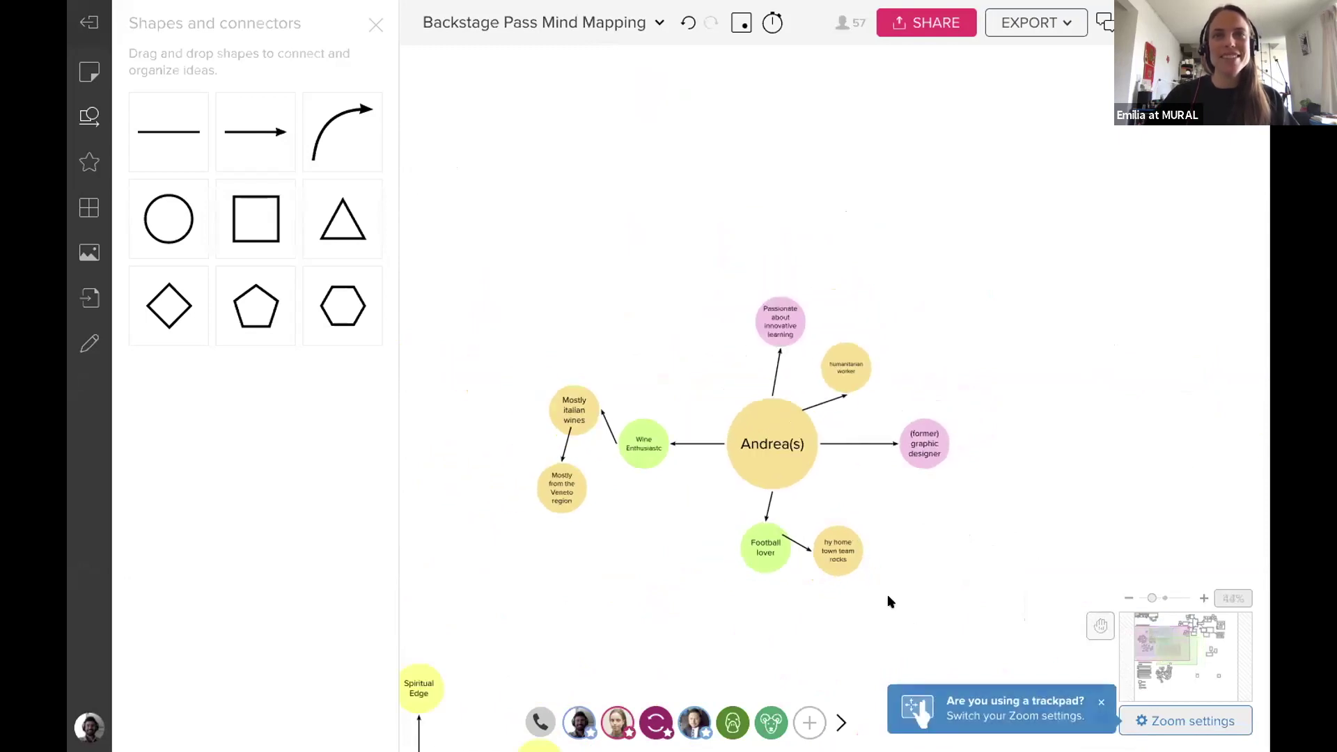
pyautogui.scroll(-2, 889, 603)
# Examine the light-blue mind map with the portrait and beekeeper photos, and its position among the neighbouring maps.
pyautogui.scroll(-5, 964, 519)
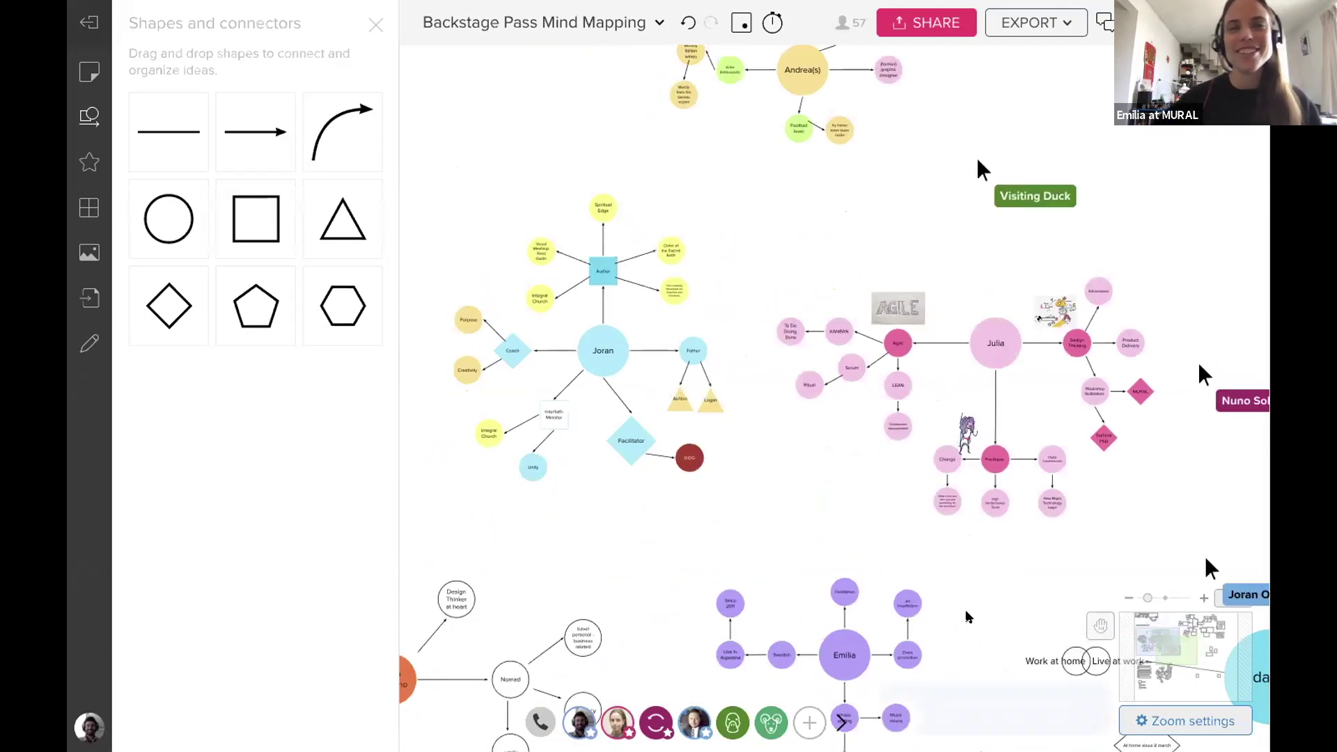
pyautogui.scroll(-5, 968, 617)
pyautogui.hscroll(5, 968, 617)
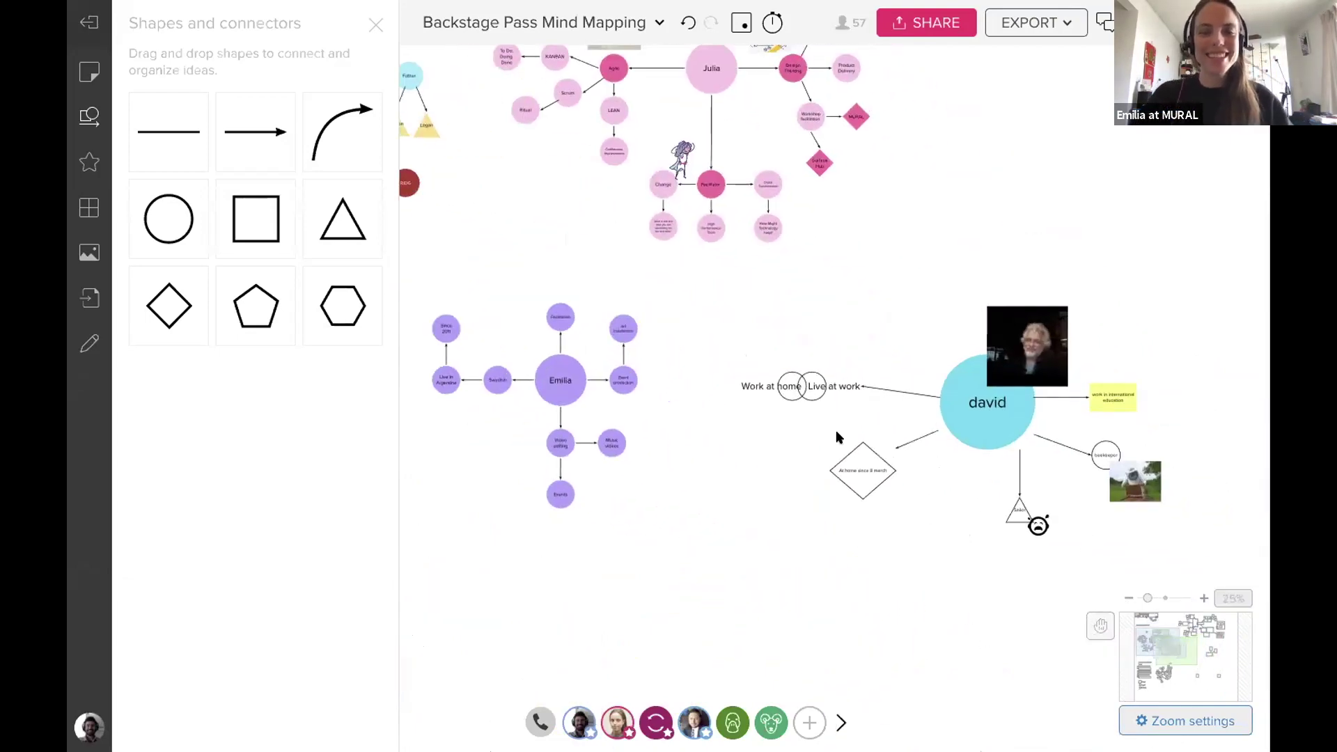
pyautogui.scroll(5, 837, 436)
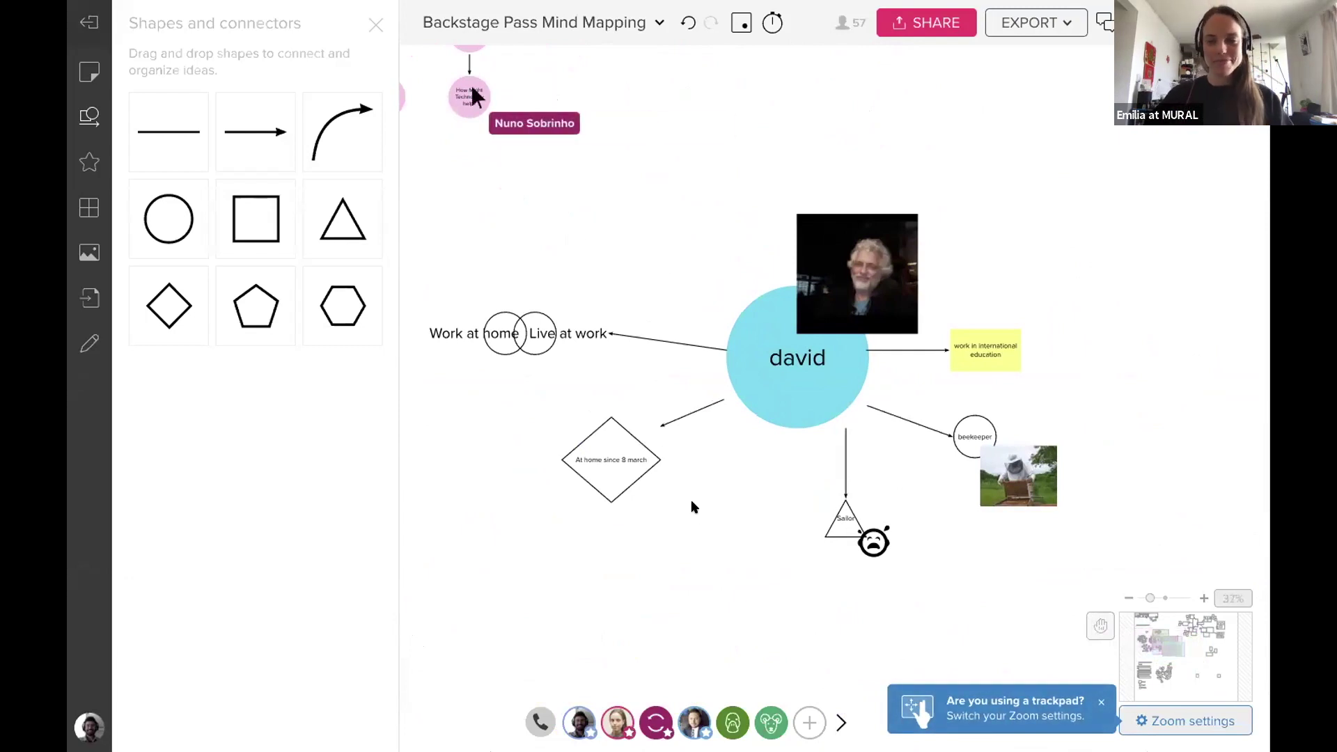
pyautogui.scroll(-5, 691, 502)
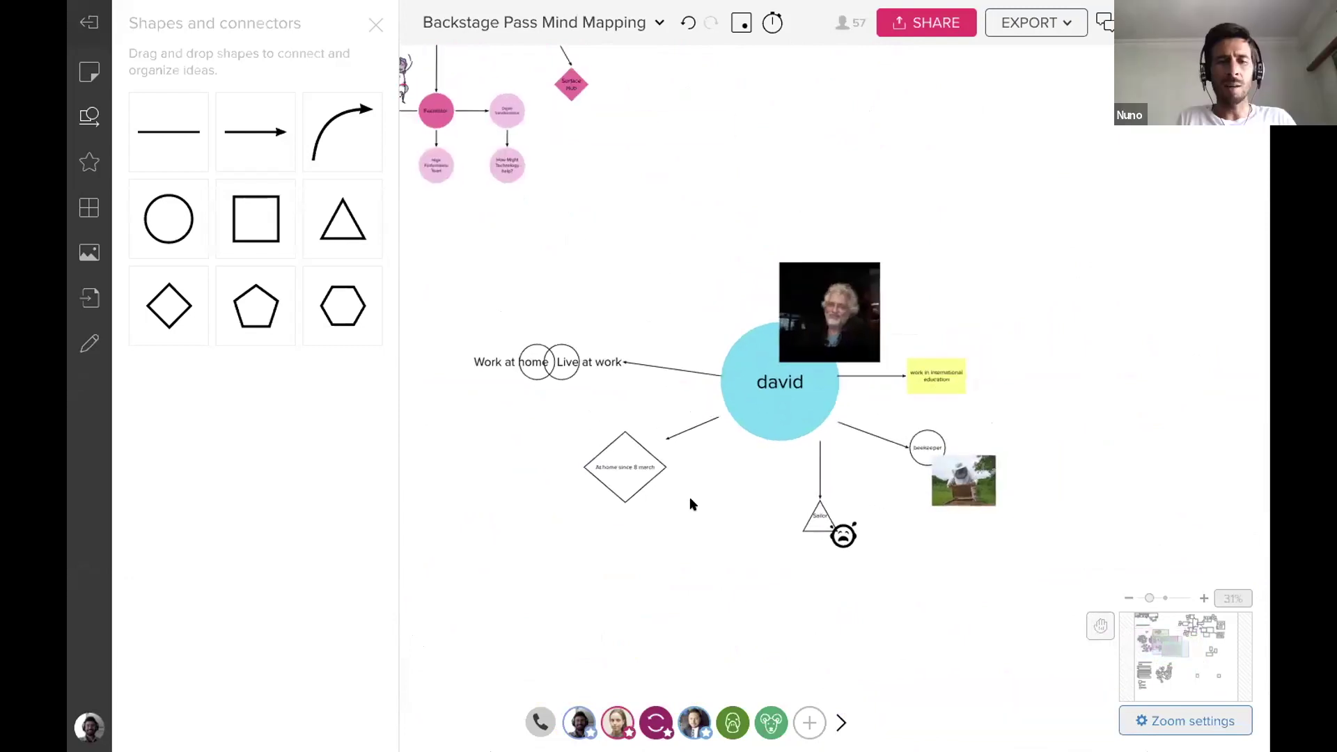
pyautogui.scroll(-8, 805, 535)
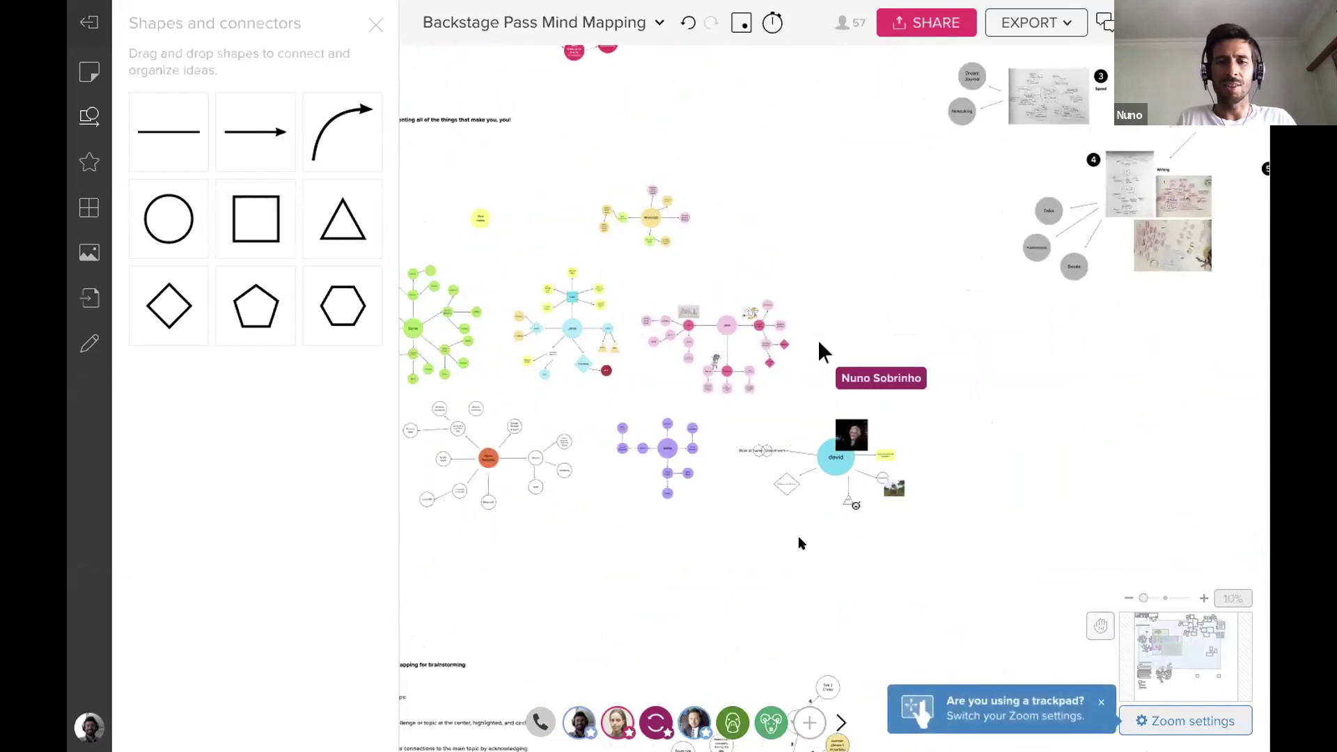
pyautogui.moveTo(796, 543); pyautogui.dragTo(717, 472)
pyautogui.scroll(6, 857, 582)
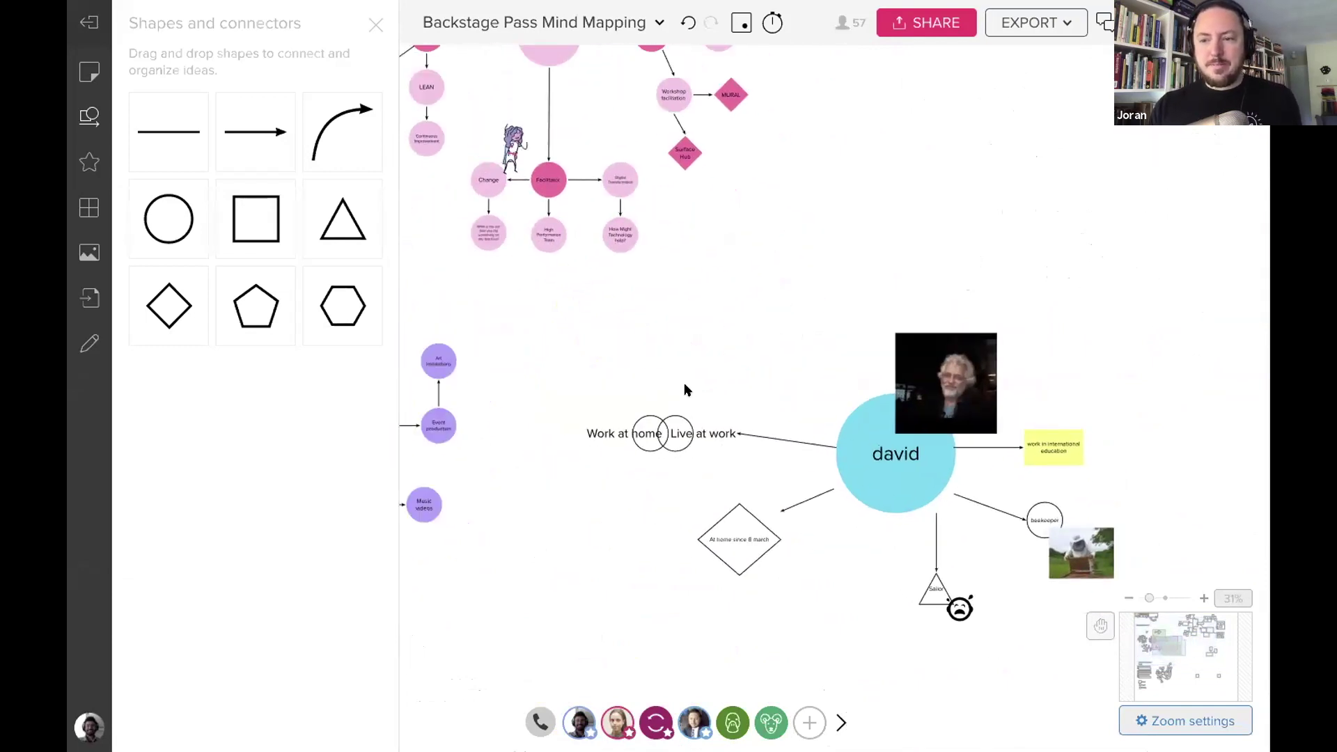
pyautogui.scroll(1, 686, 392)
pyautogui.scroll(1, 634, 474)
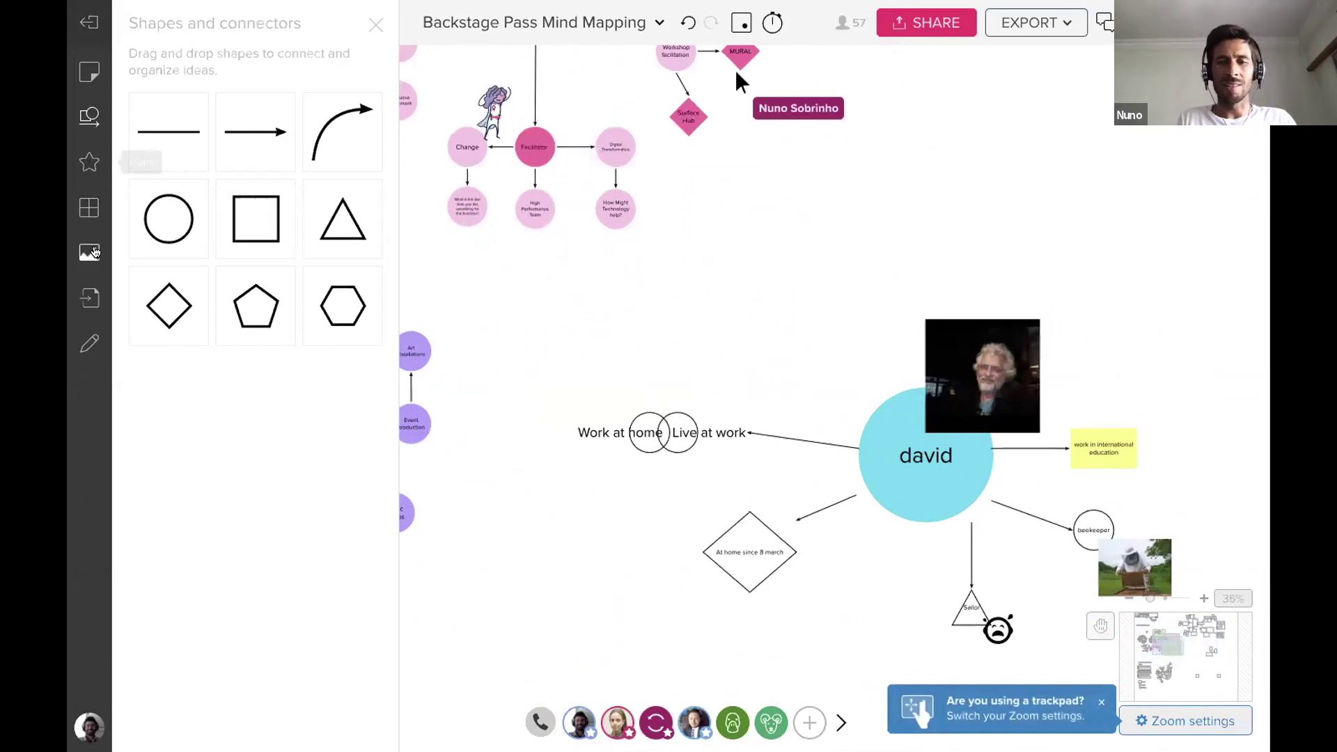
# Briefly show the text and sticky note options, hide them, and return to the pink mind map with its images.
pyautogui.click(82, 71)
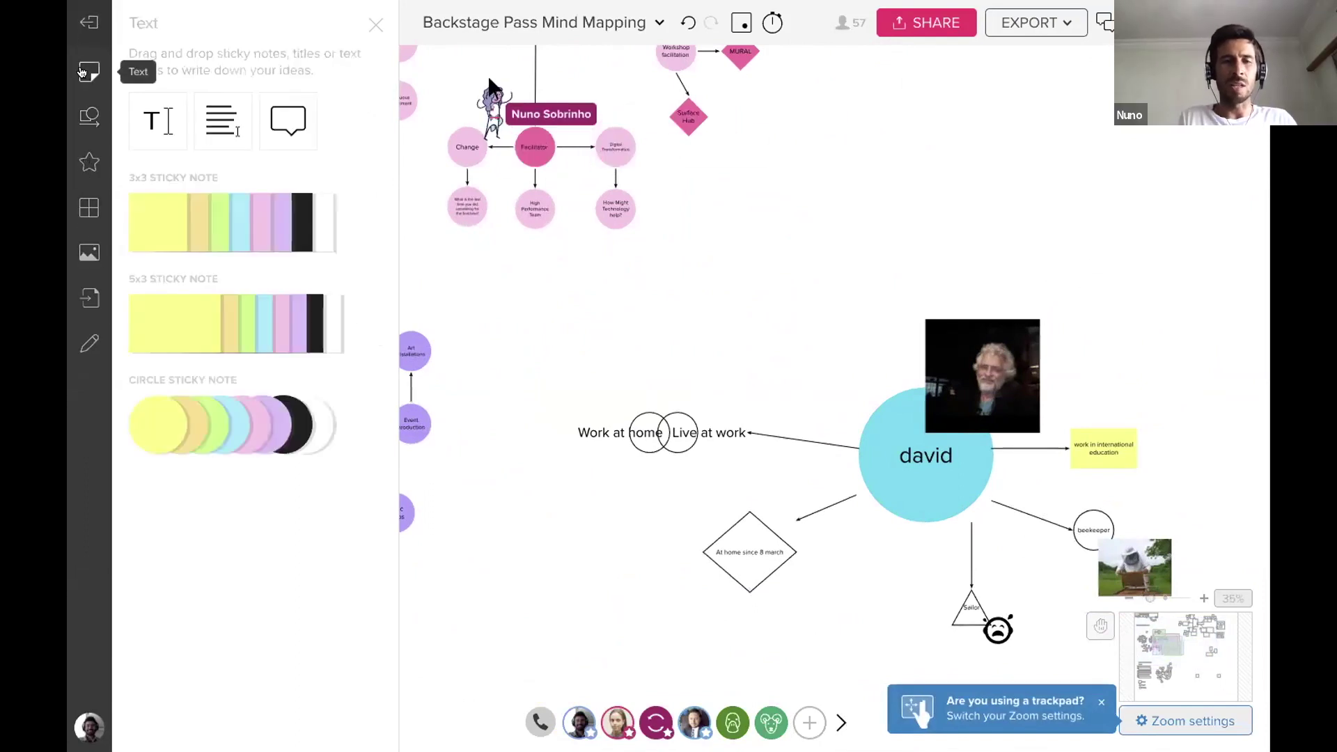
pyautogui.click(82, 71)
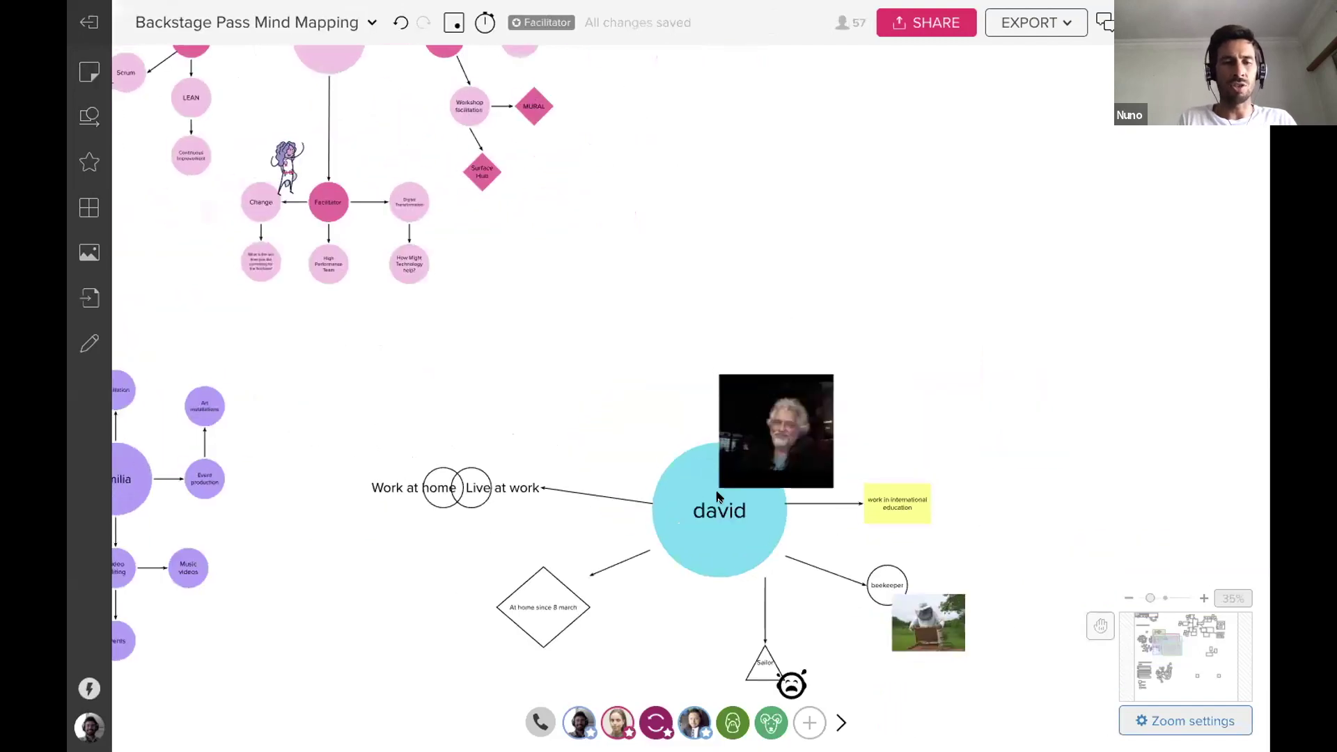
pyautogui.scroll(10, 717, 496)
pyautogui.hscroll(-8, 717, 496)
pyautogui.scroll(2, 691, 378)
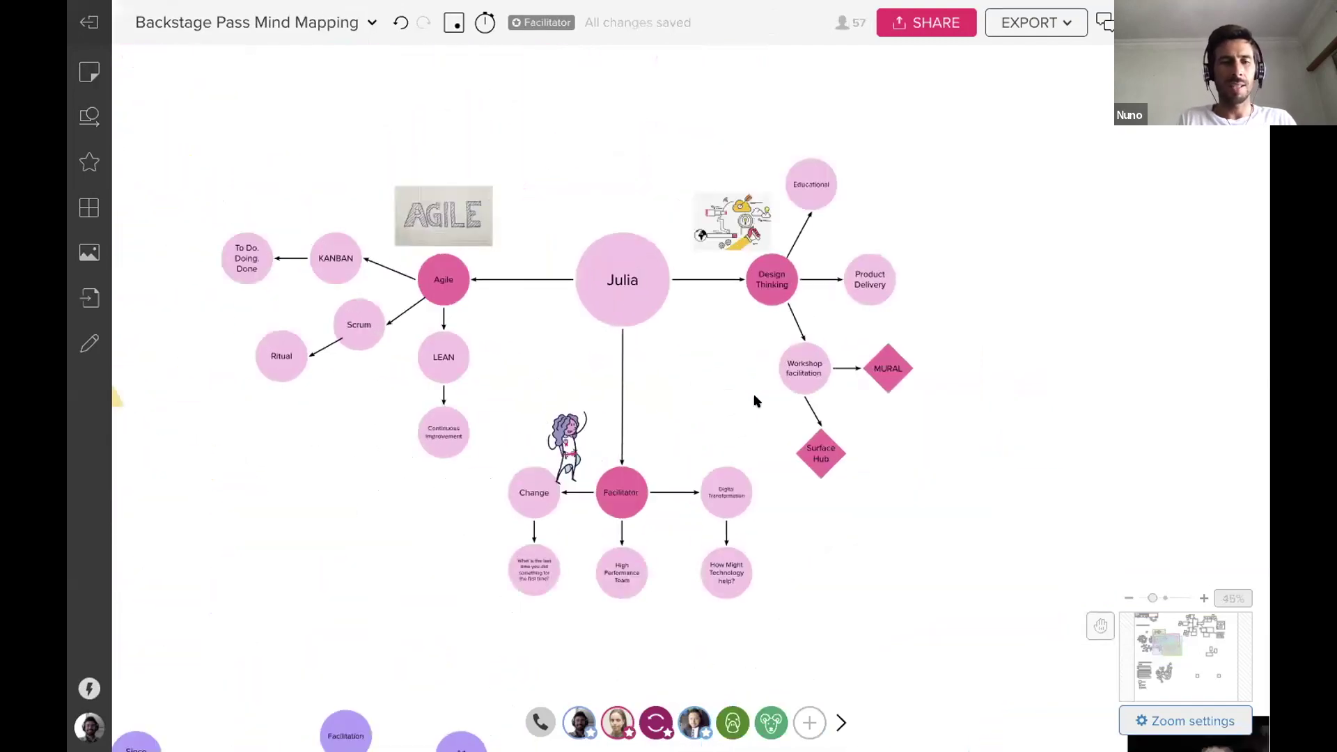
pyautogui.hscroll(-4, 714, 395)
pyautogui.scroll(1, 715, 395)
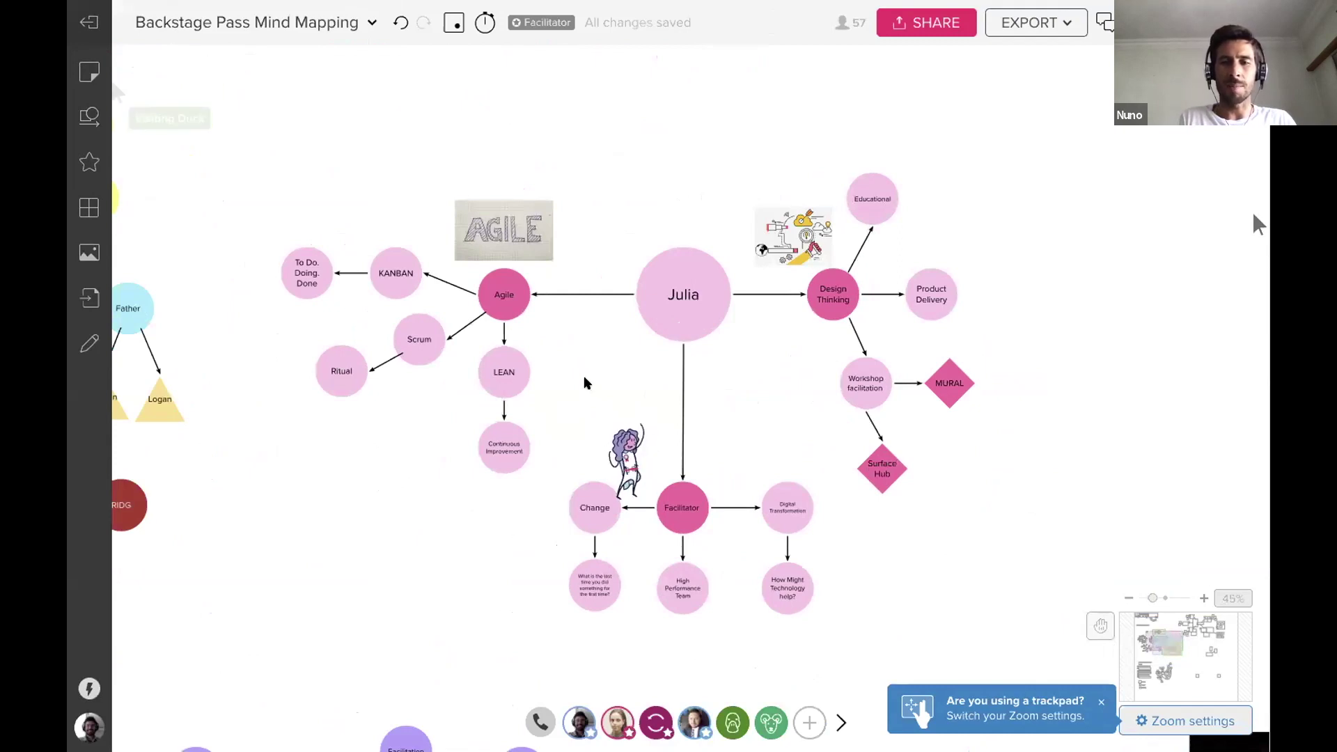
# Search the mural's image library for "remote collaboration" and preview the results.
pyautogui.click(90, 253)
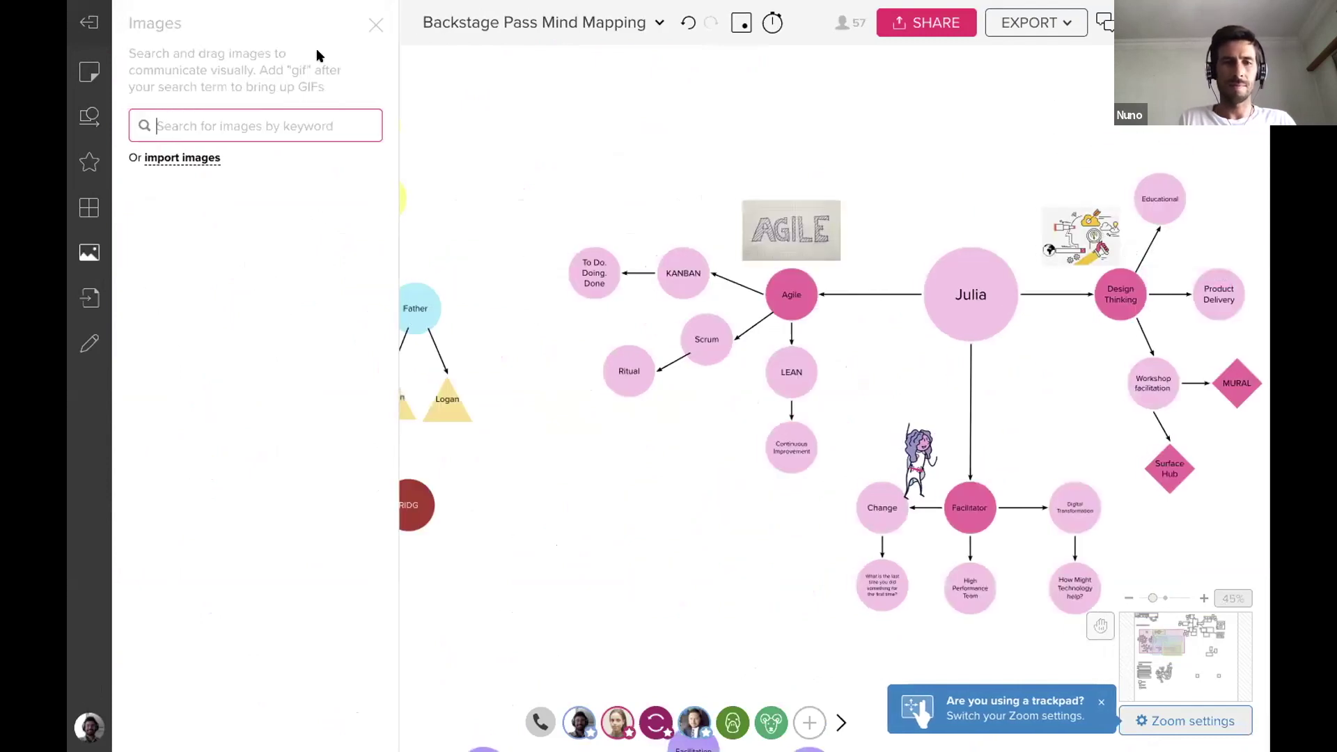
pyautogui.click(87, 249)
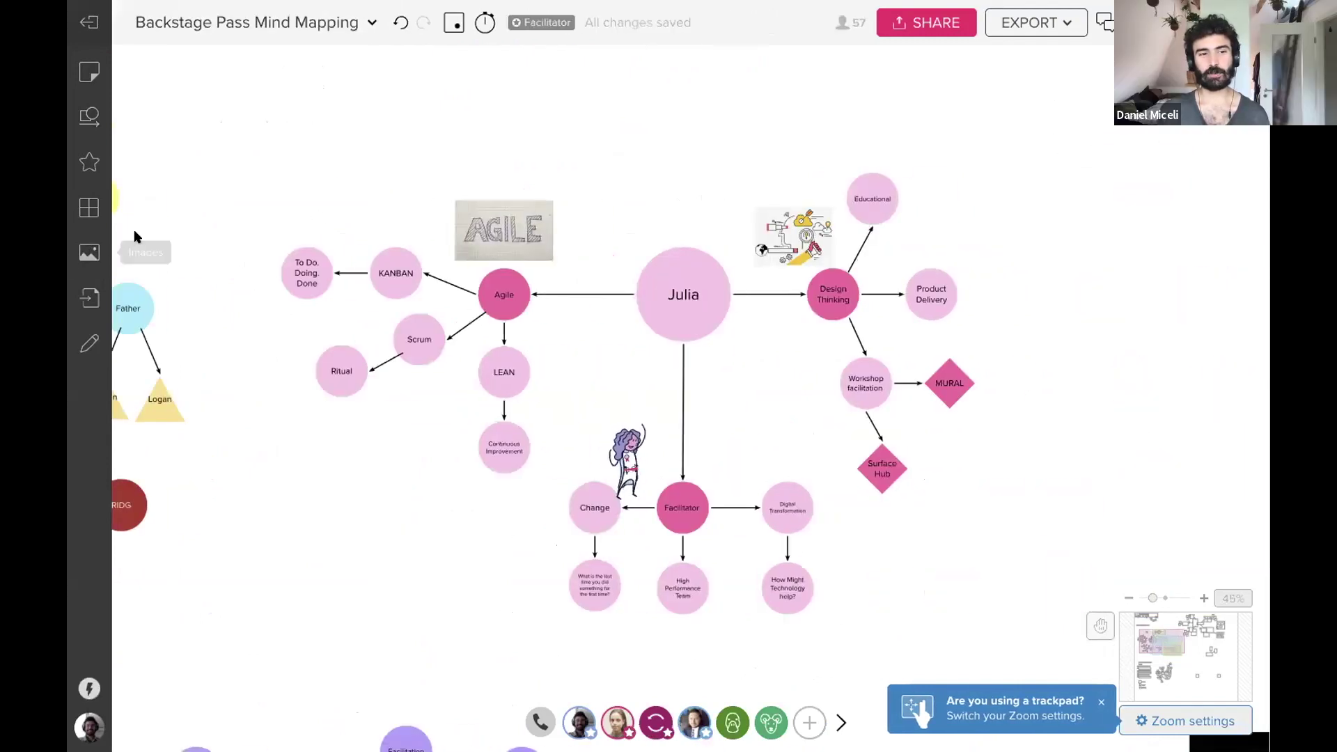
pyautogui.click(87, 249)
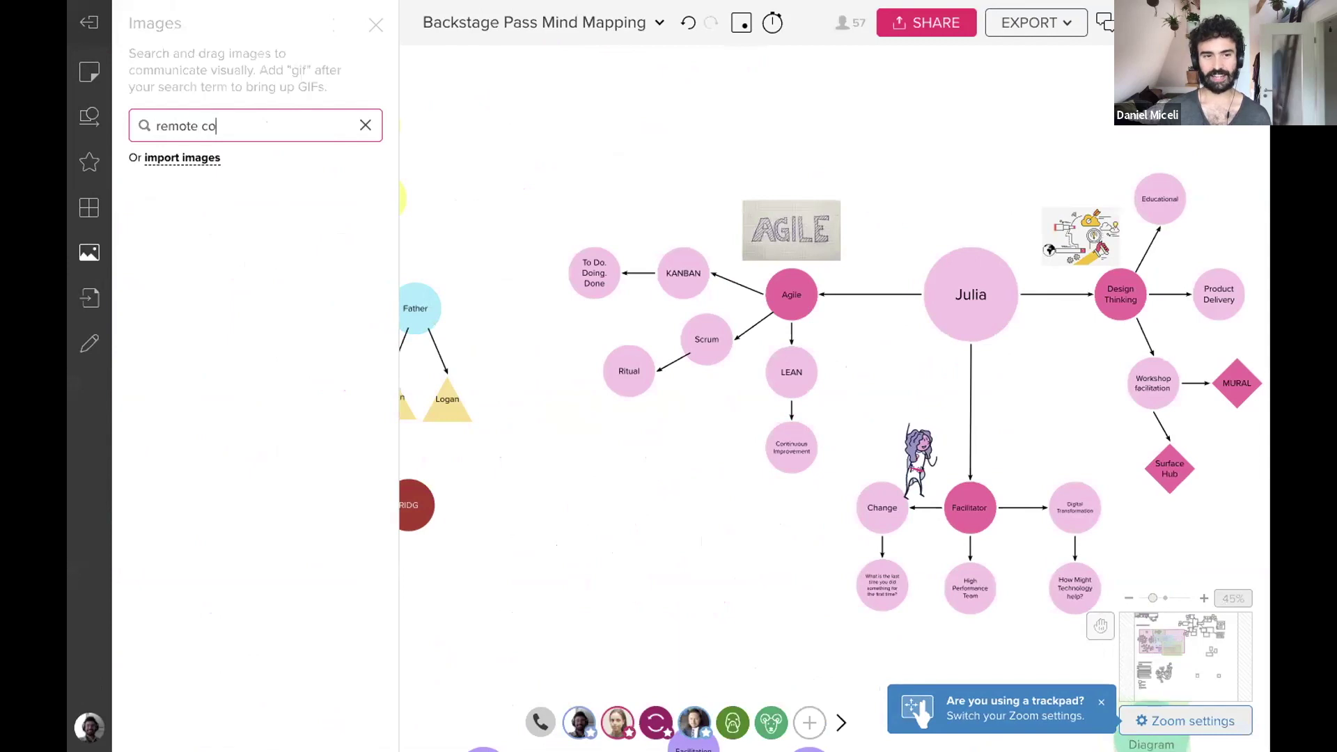
pyautogui.write('remote collaboration')
pyautogui.press('Return')
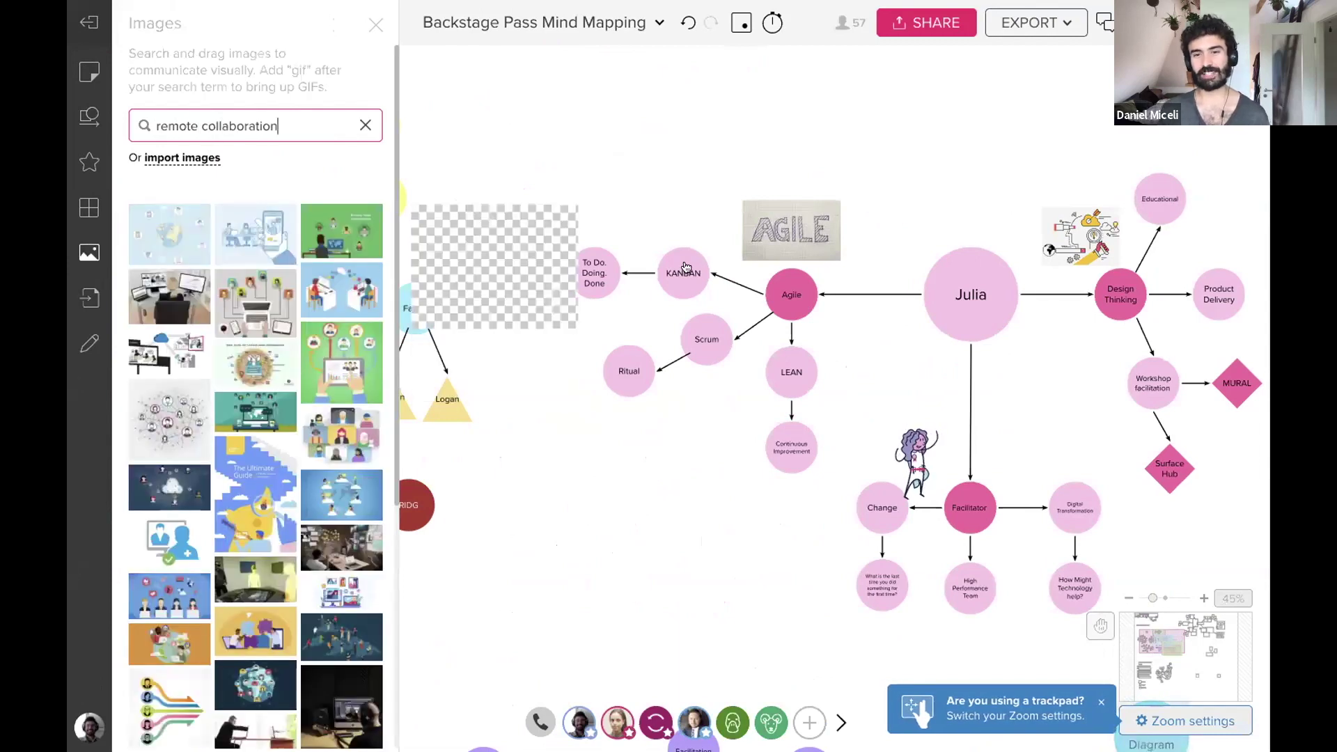
pyautogui.click(198, 291)
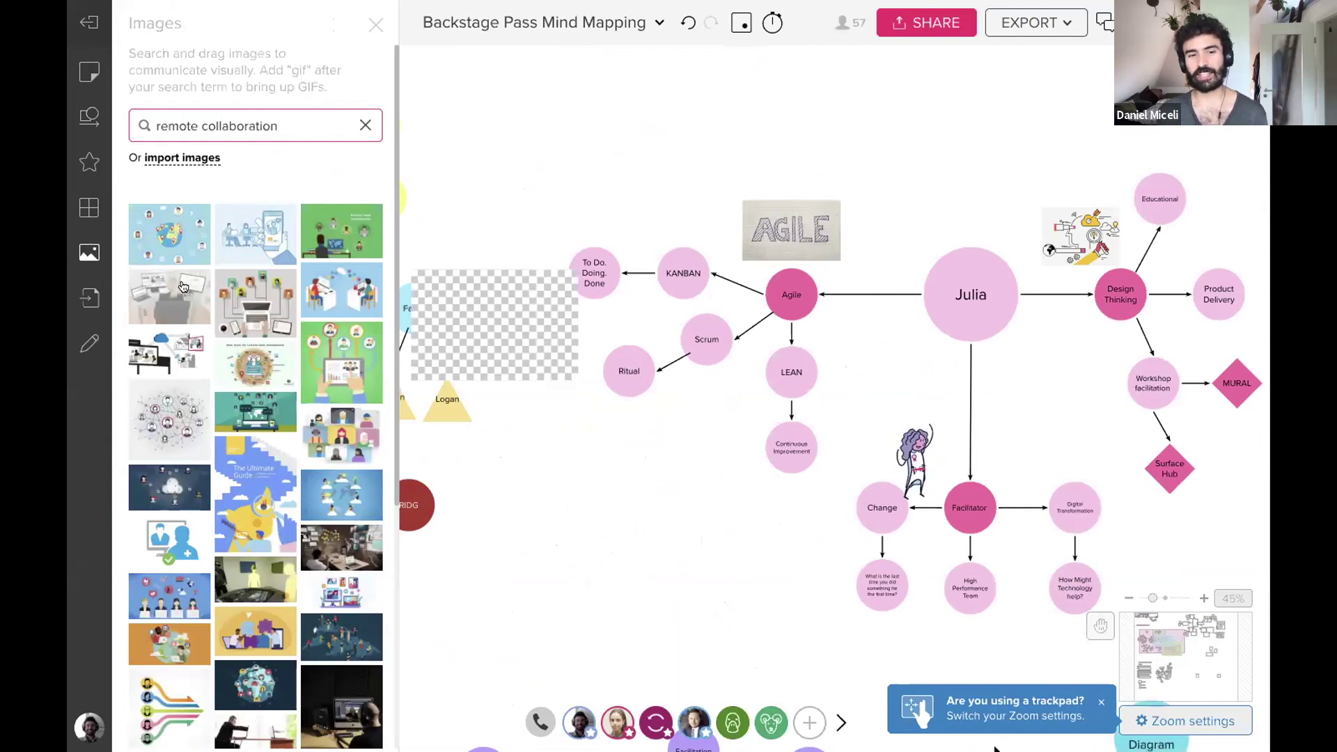
# Undo the image placement beside the pink mind map and close the image library.
pyautogui.hotkey('ctrl', 'z')
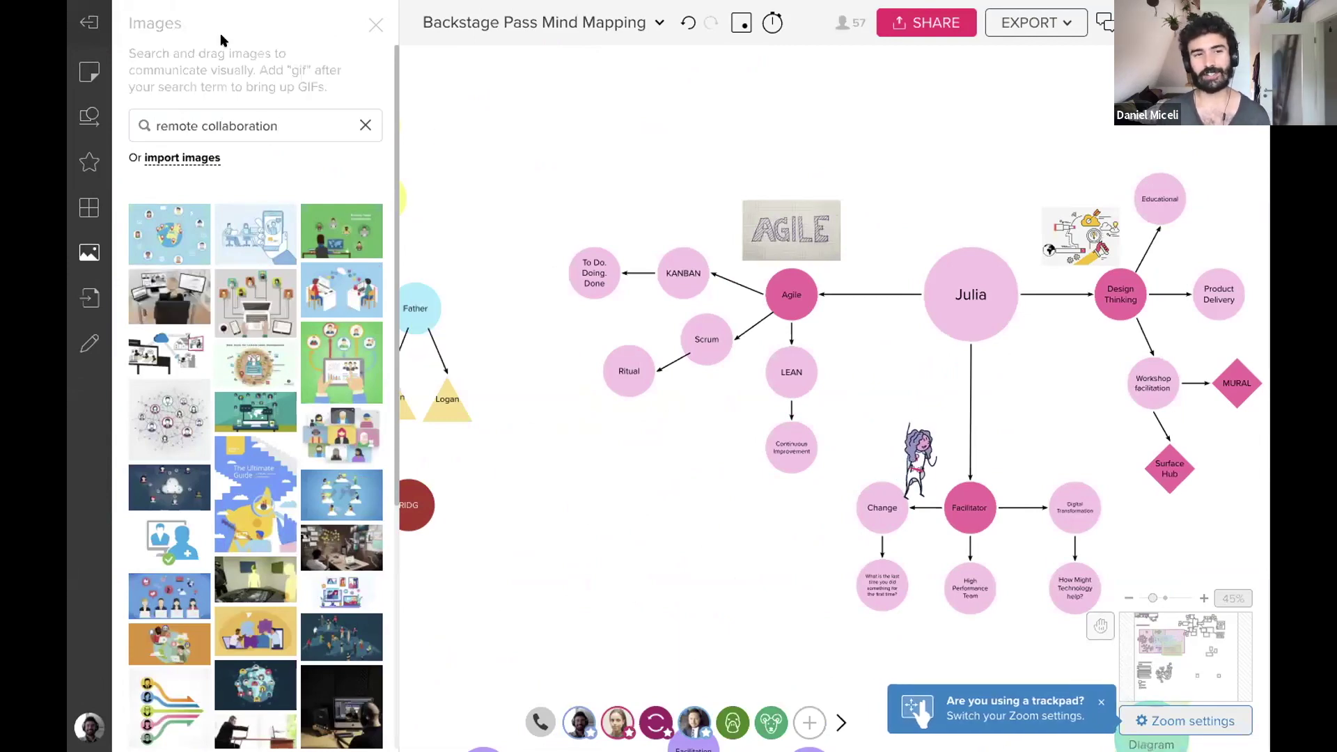
pyautogui.click(375, 25)
# Examine the "Favorite Mind Maps (2020)" overview with its five numbered branches, and follow the other facilitator's view of the mural.
pyautogui.scroll(-10, 267, 537)
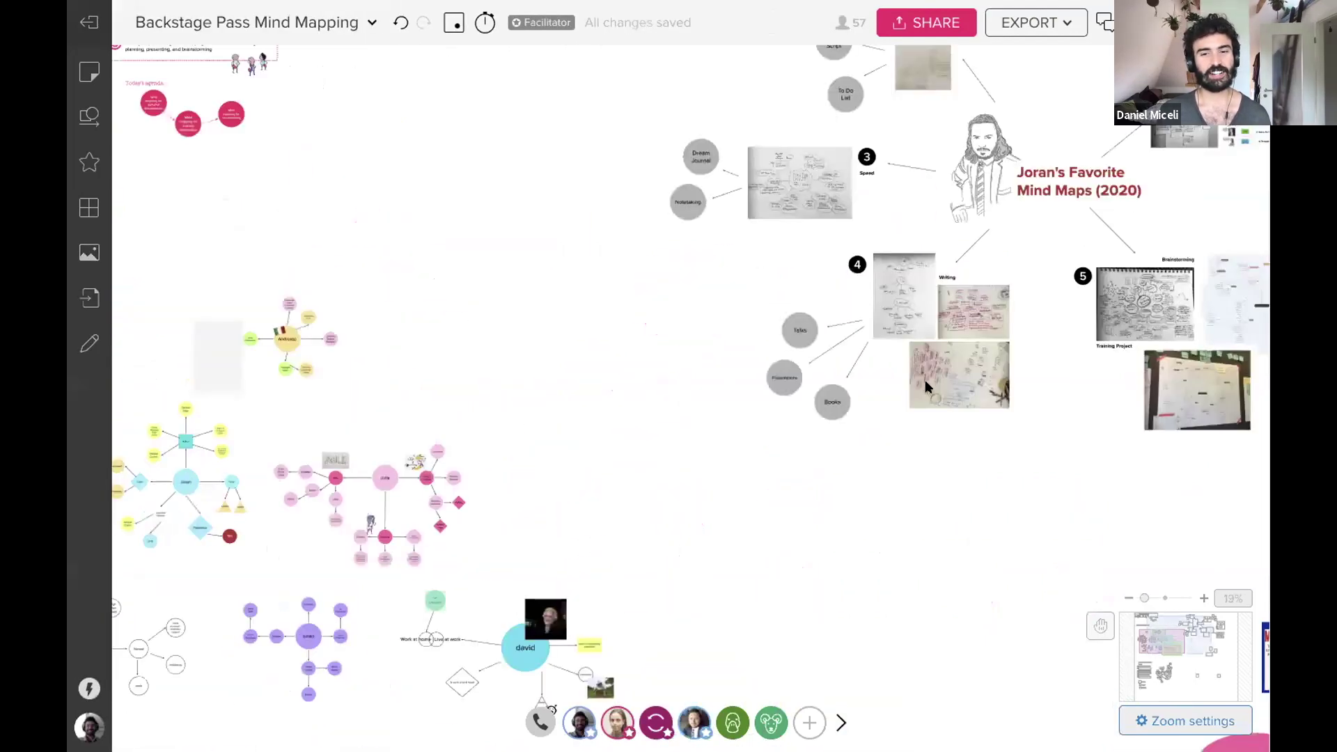
pyautogui.hscroll(-5, 833, 439)
pyautogui.scroll(-3, 766, 328)
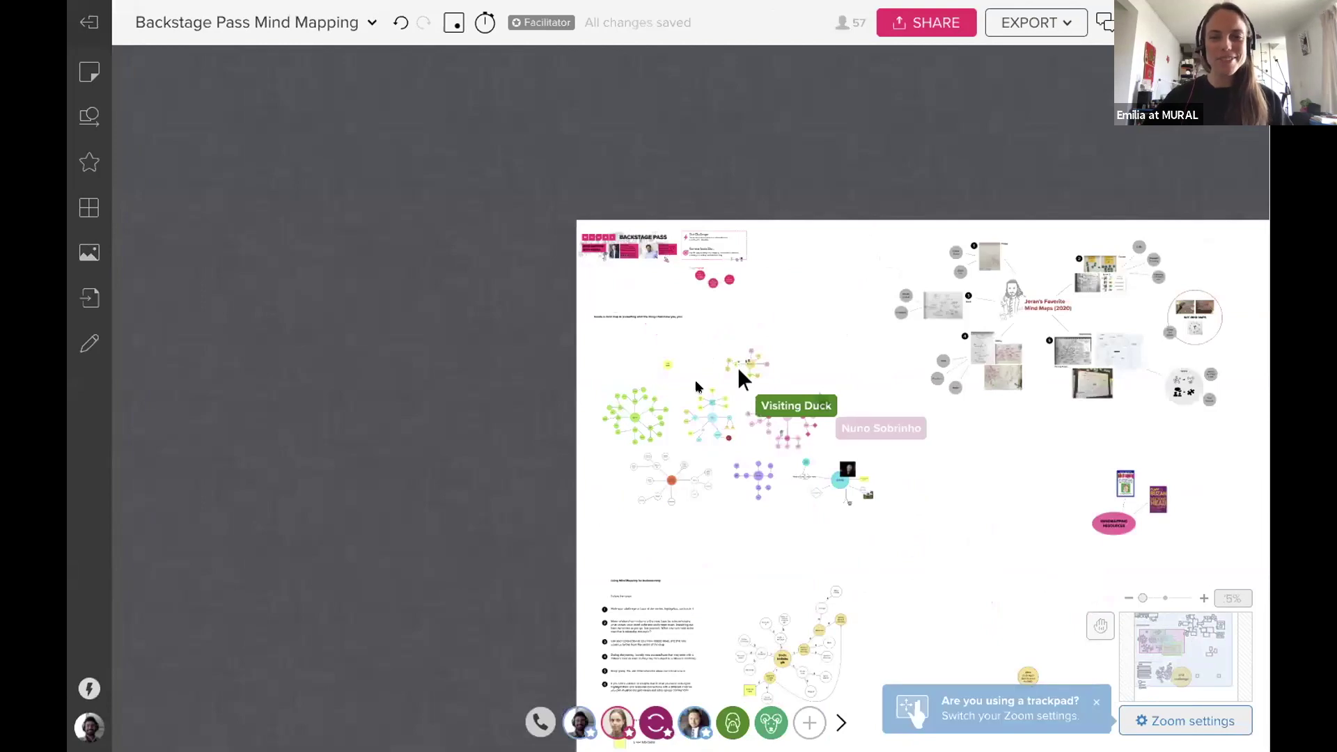
pyautogui.scroll(-3, 738, 366)
pyautogui.scroll(10, 665, 463)
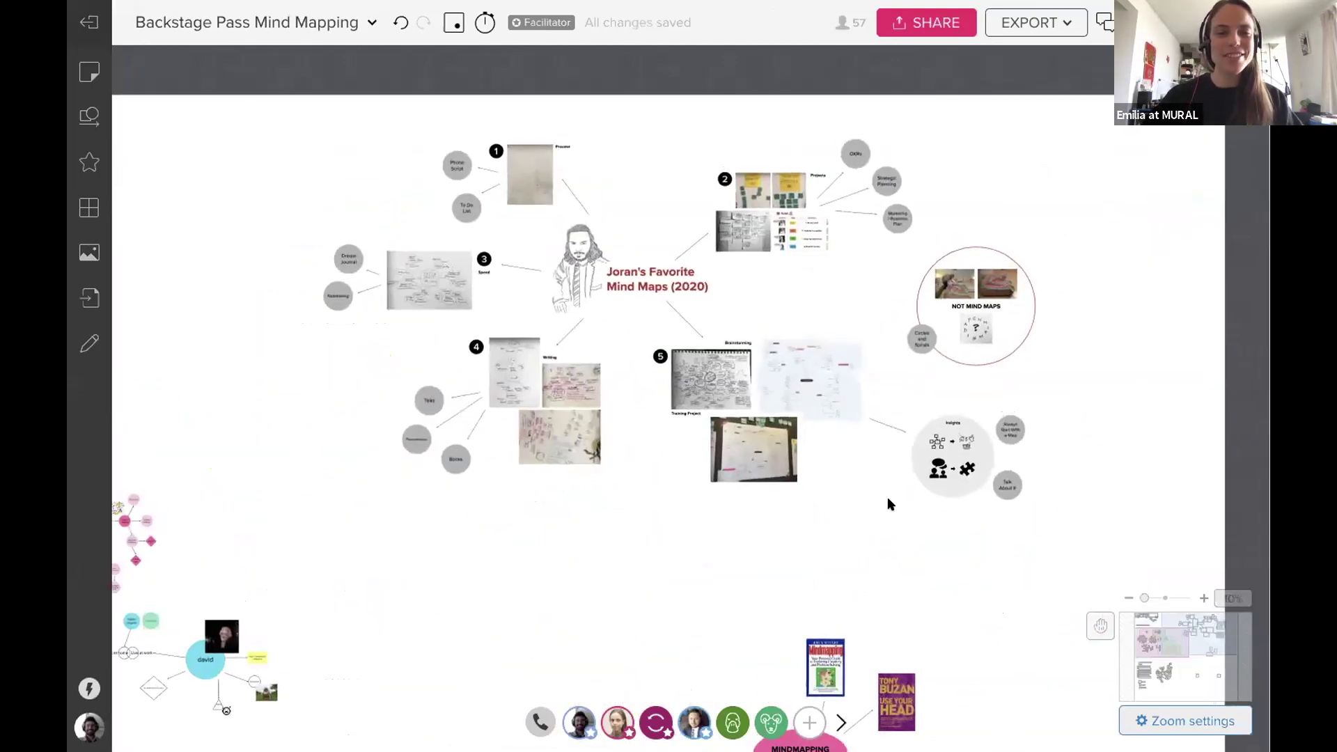
pyautogui.scroll(3, 863, 463)
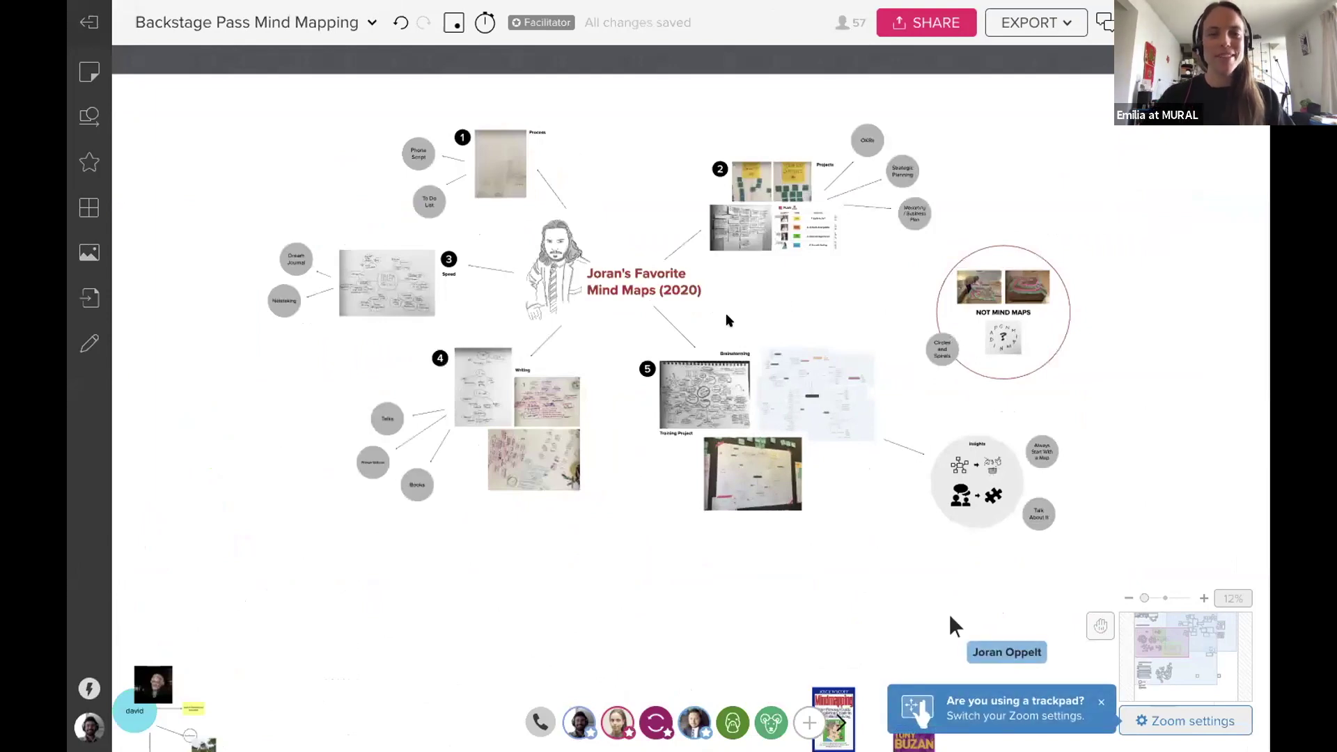
pyautogui.scroll(2, 725, 313)
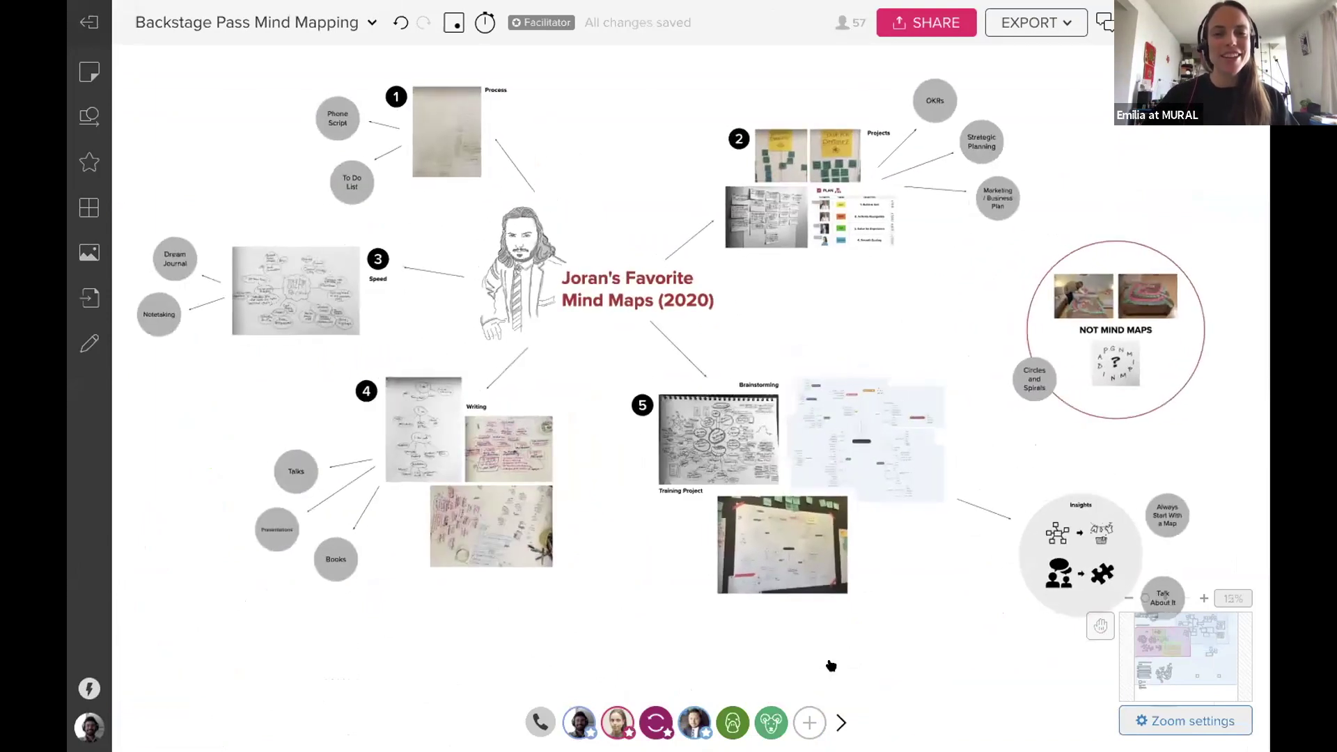
pyautogui.click(695, 722)
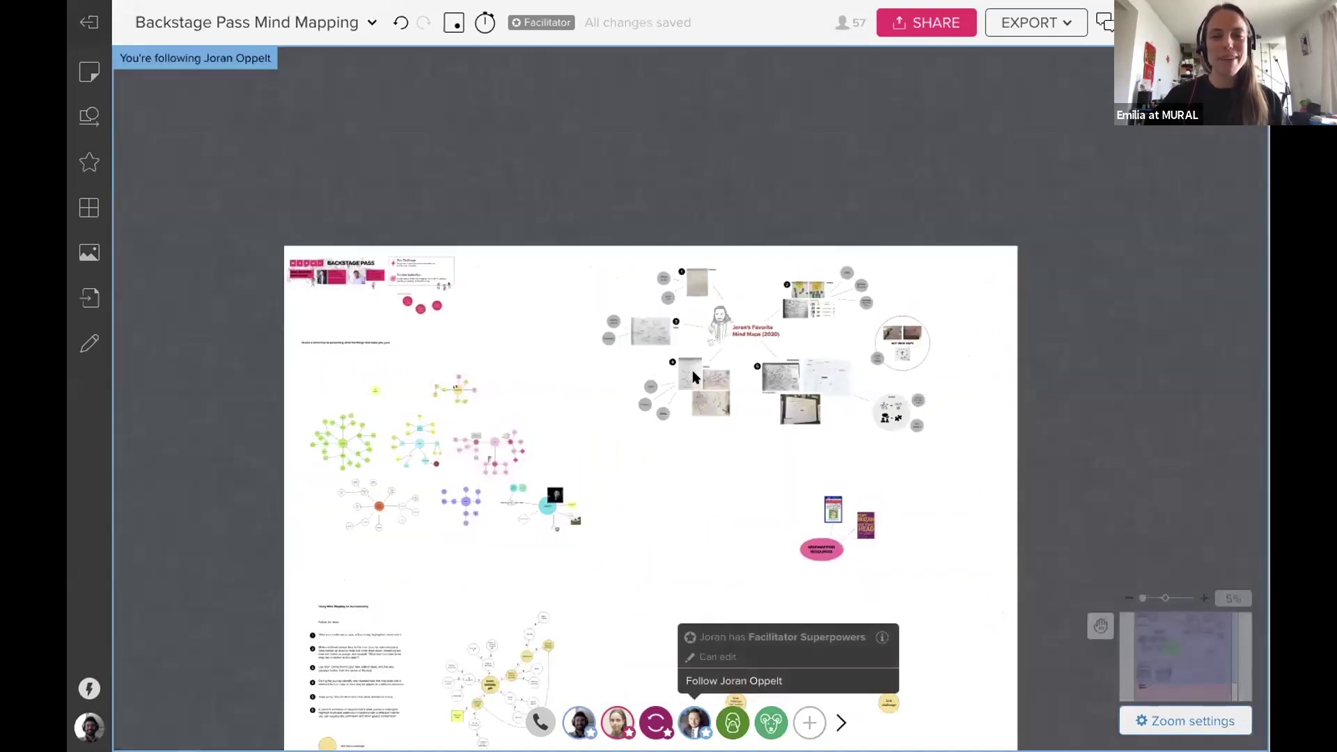
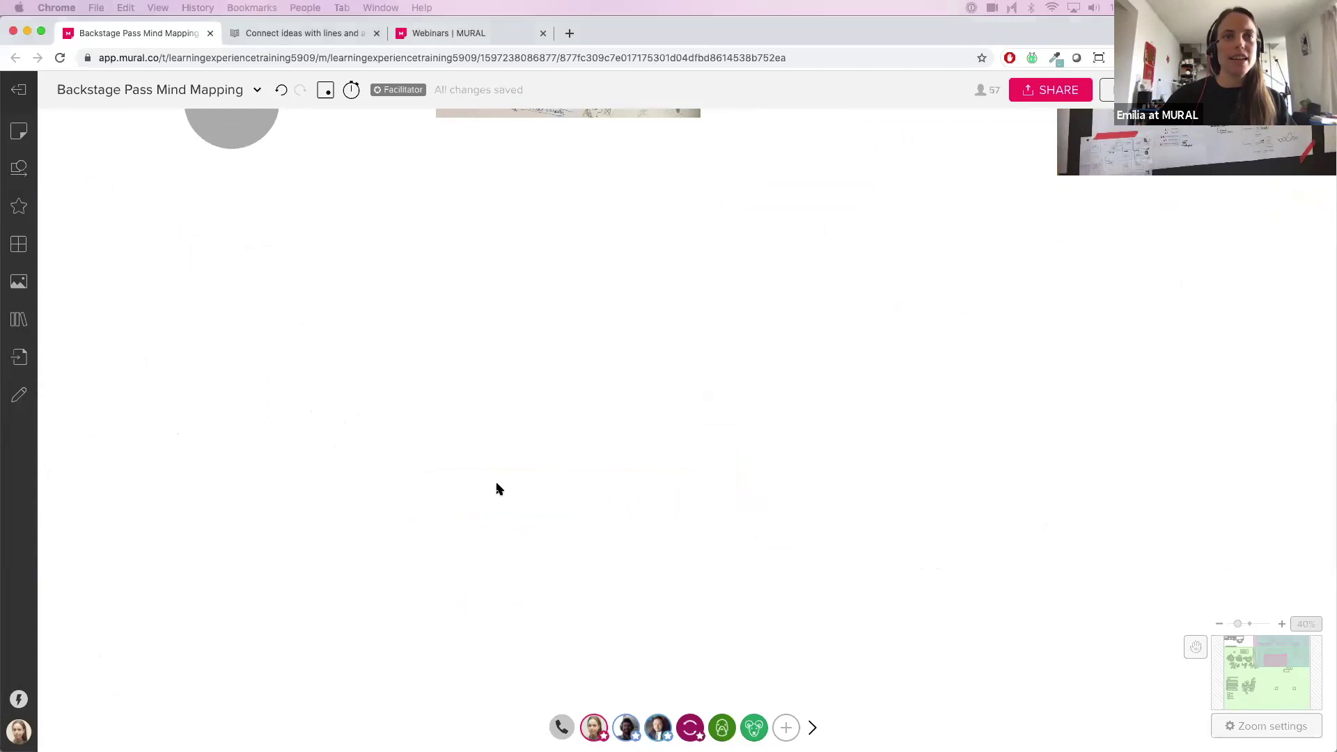
# Add a purple circle labelled "Project" in the empty area of the mural.
pyautogui.doubleClick(495, 483)
pyautogui.scroll(5, 497, 485)
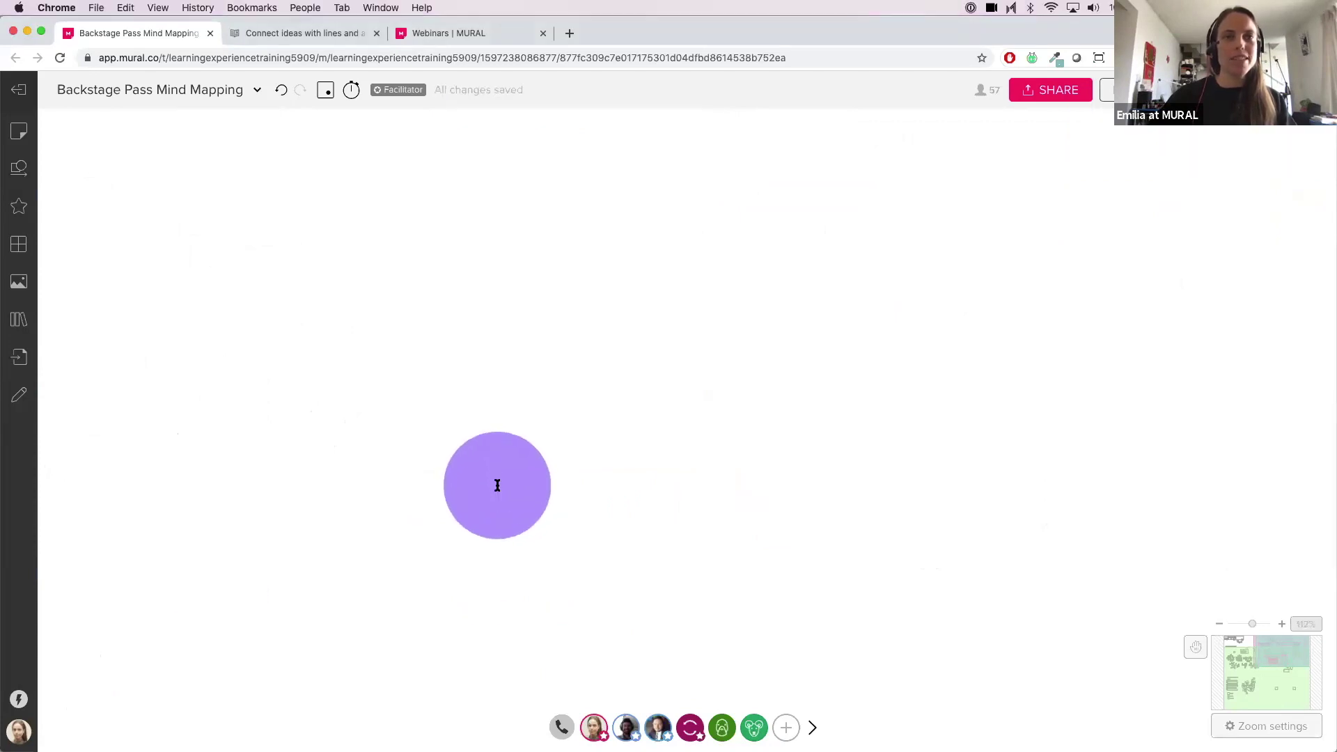
pyautogui.click(497, 486)
pyautogui.write('Project')
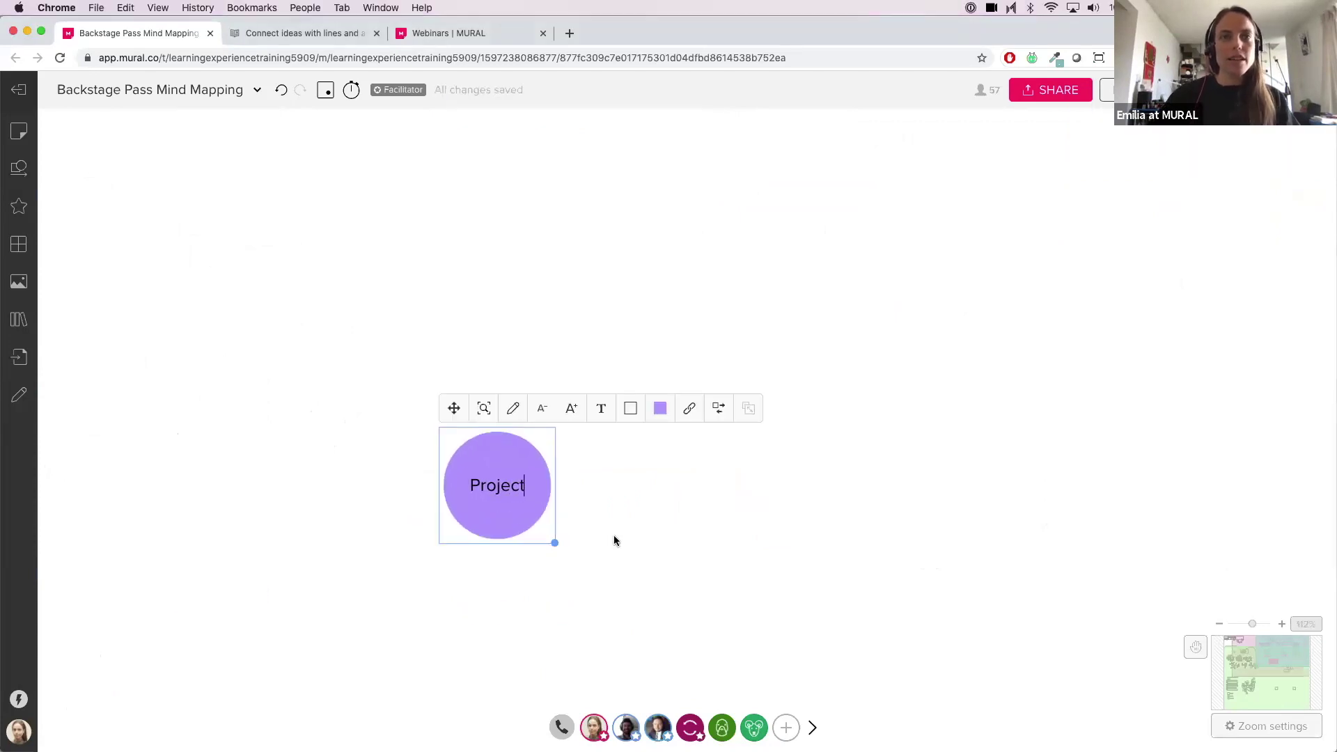
pyautogui.click(641, 592)
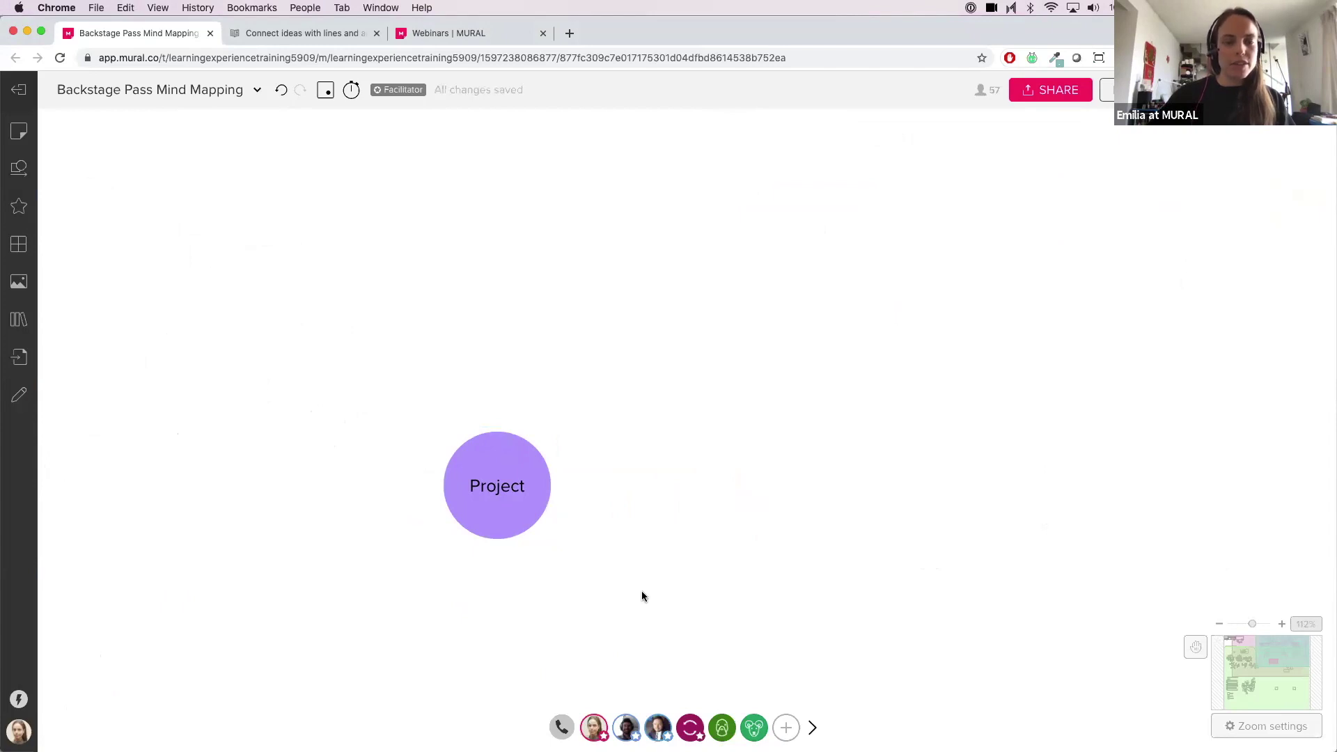
# Import MURAL 2-Page Guide.pdf from the PDF's folder in Documents onto the mural beside the Project circle.
pyautogui.press('super+Tab')
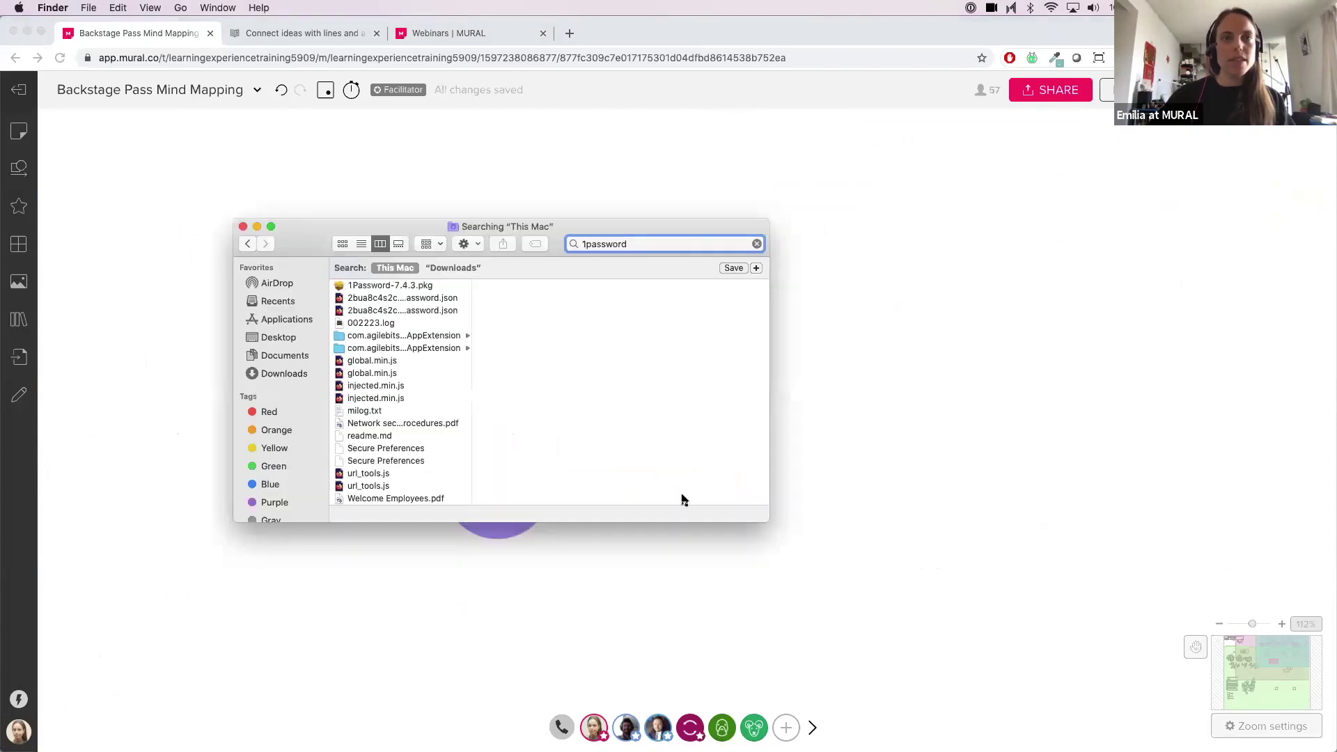
pyautogui.click(286, 355)
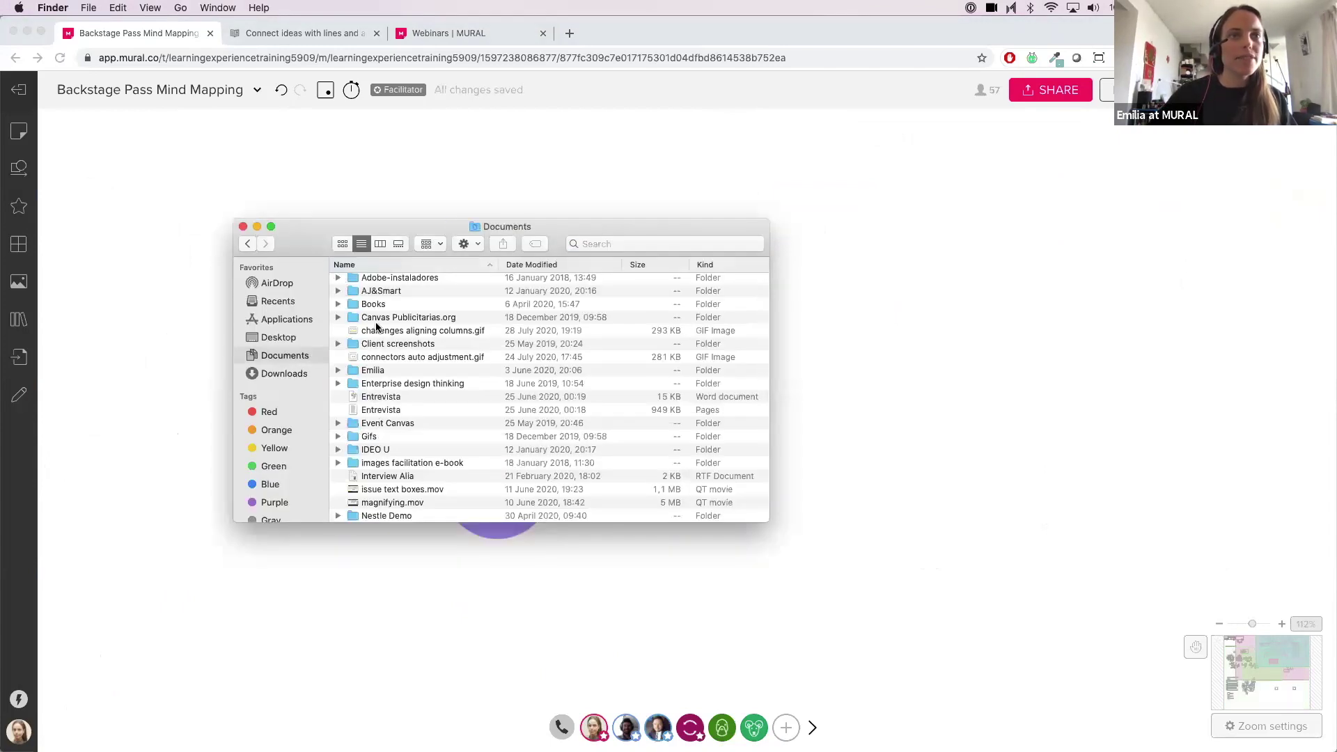
pyautogui.scroll(-5, 390, 411)
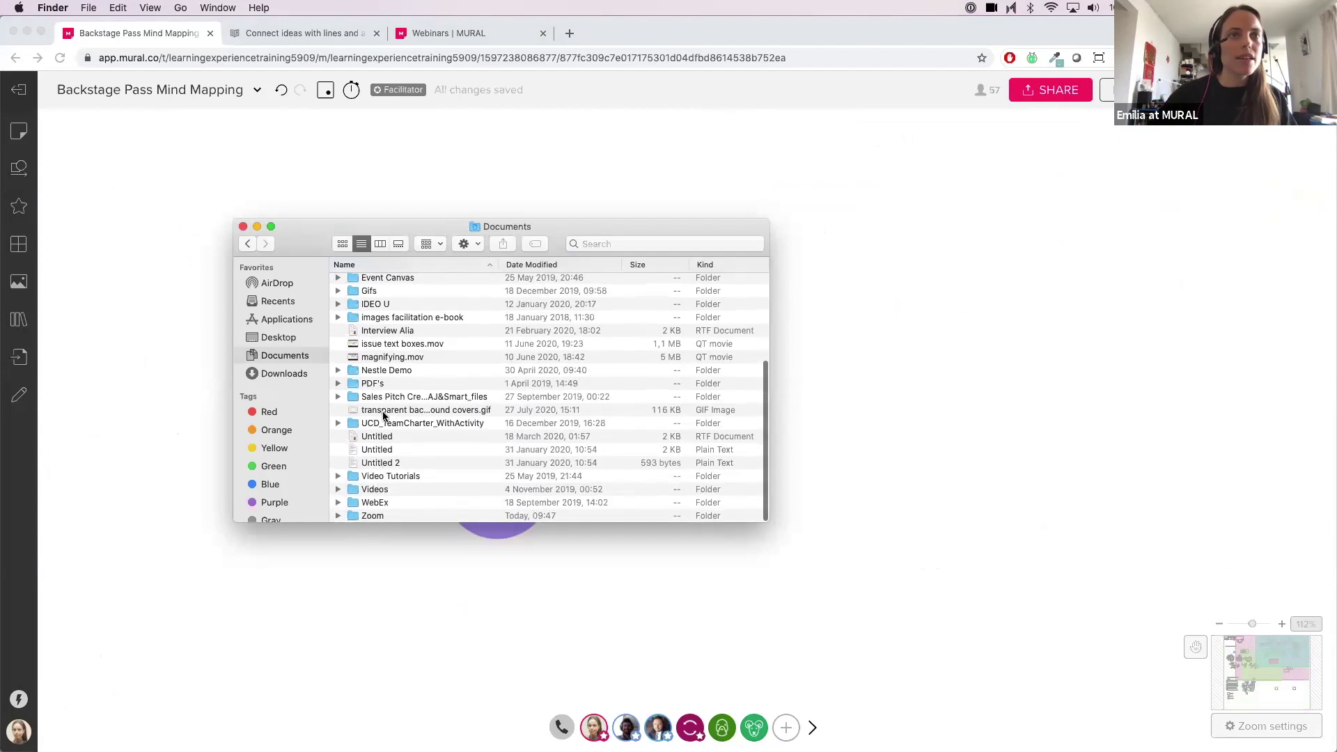
pyautogui.doubleClick(359, 384)
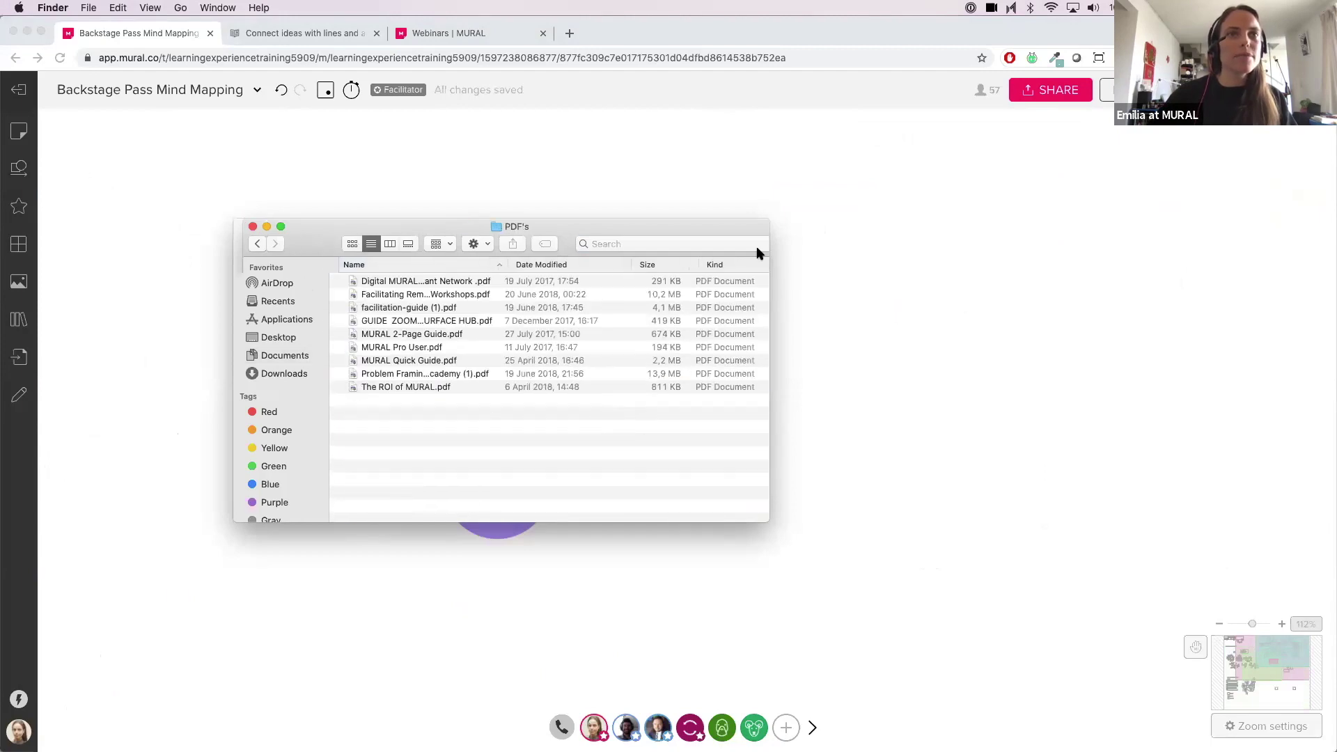
pyautogui.moveTo(376, 227); pyautogui.dragTo(913, 236)
pyautogui.moveTo(947, 346); pyautogui.dragTo(548, 322)
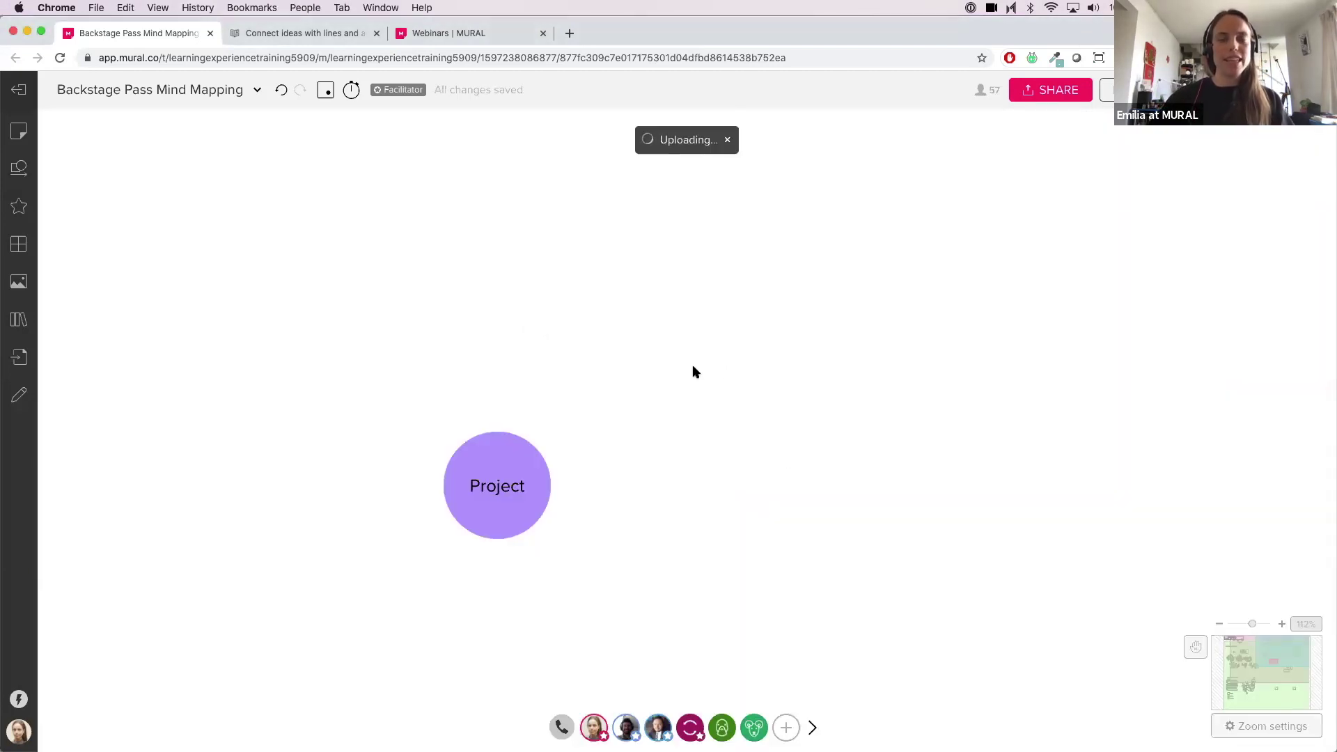
# Draw a connector arrow from the Project circle to the imported PDF guide.
pyautogui.scroll(-2, 695, 370)
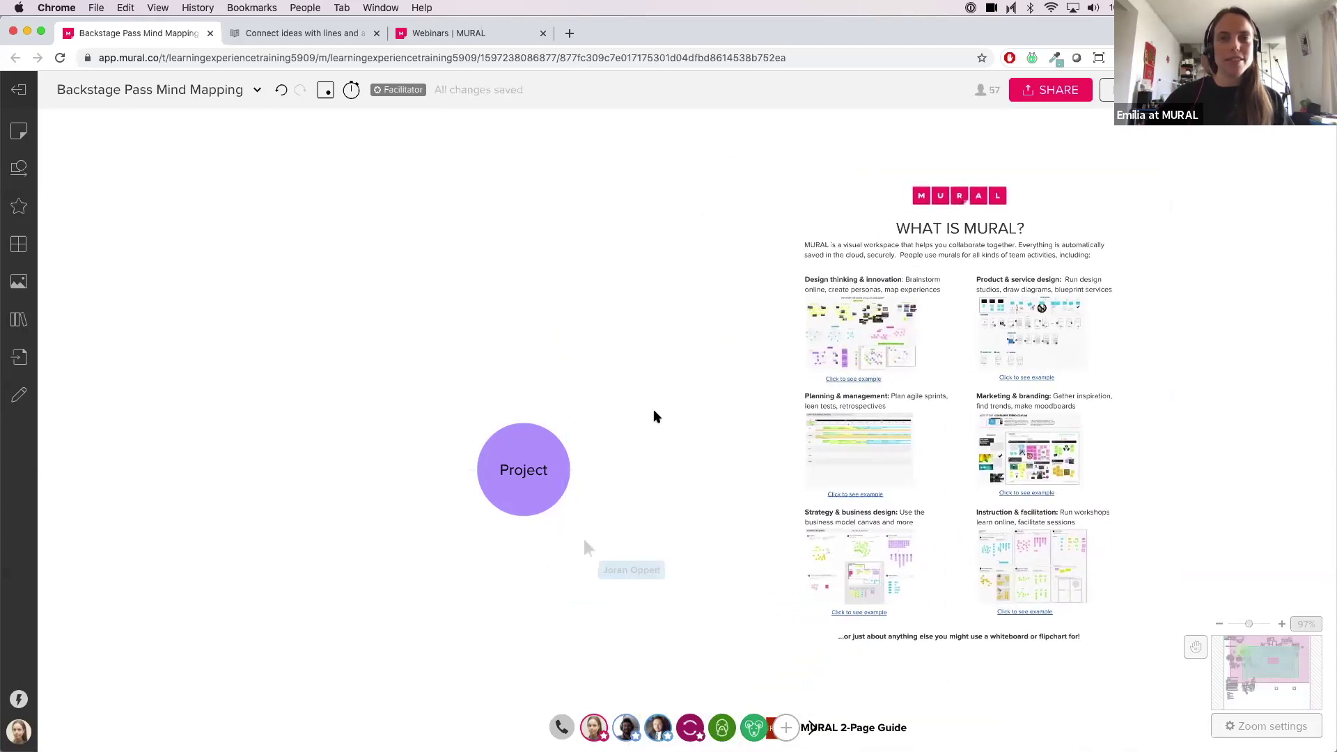
pyautogui.scroll(-3, 653, 417)
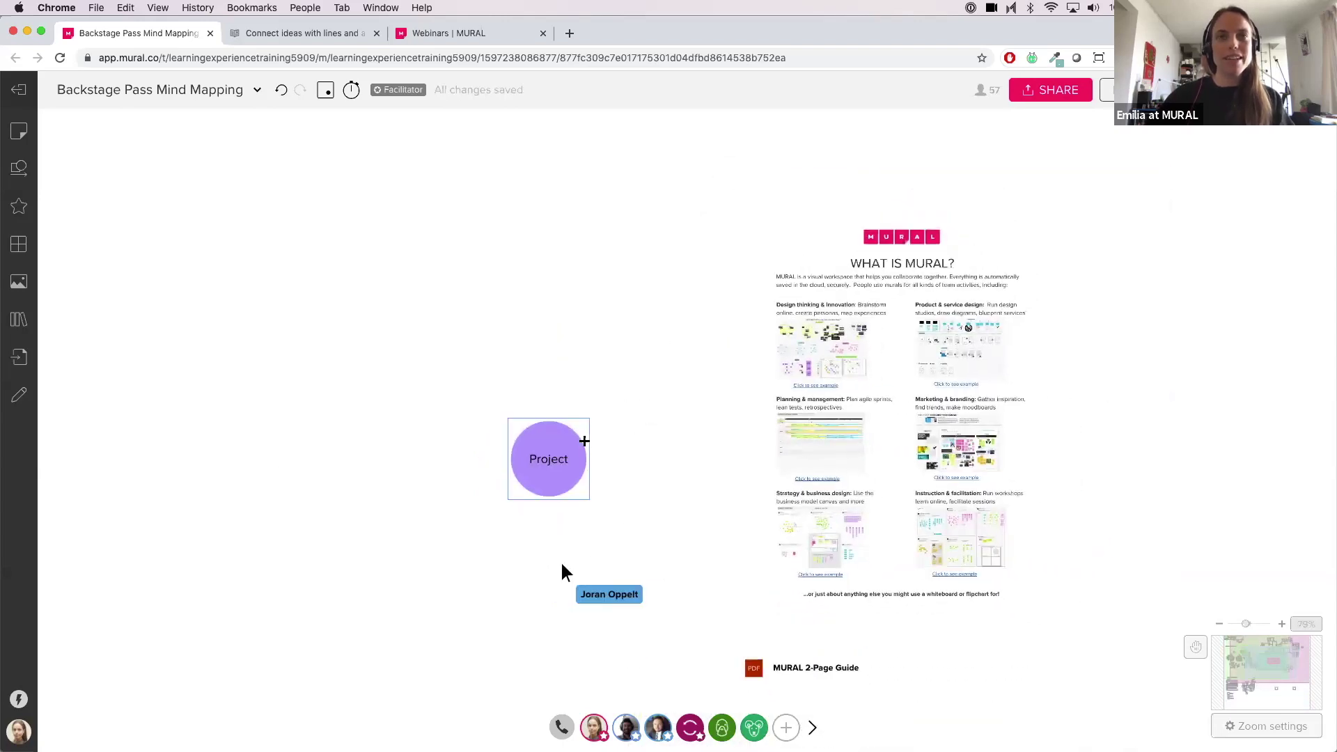
pyautogui.moveTo(583, 441); pyautogui.dragTo(768, 386)
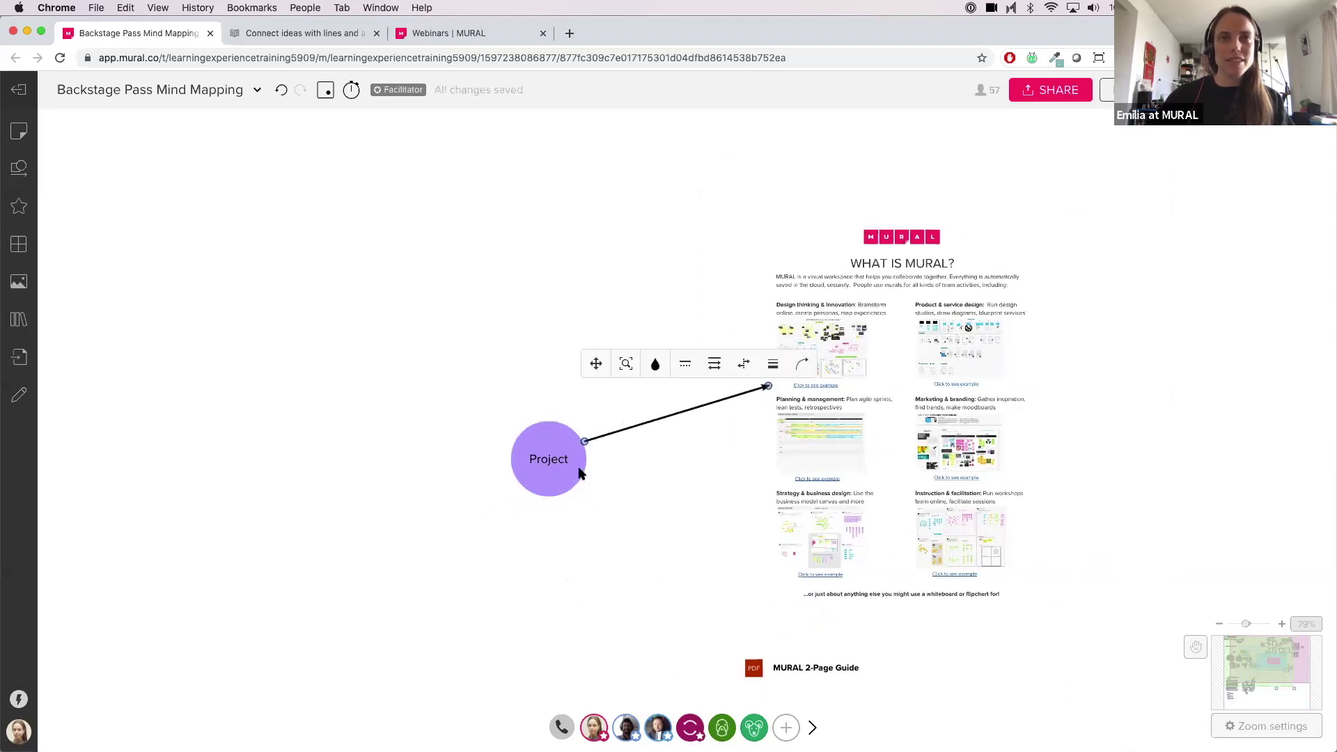
pyautogui.click(625, 464)
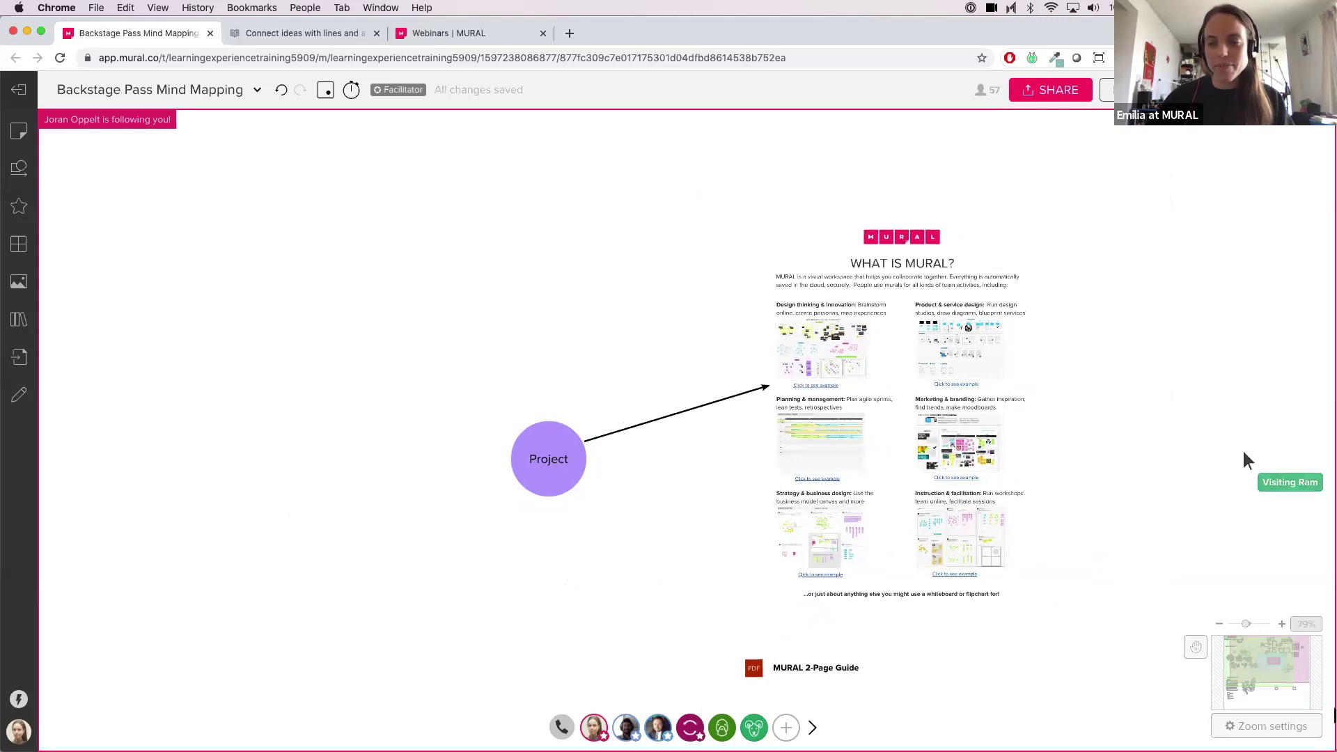
pyautogui.click(1335, 708)
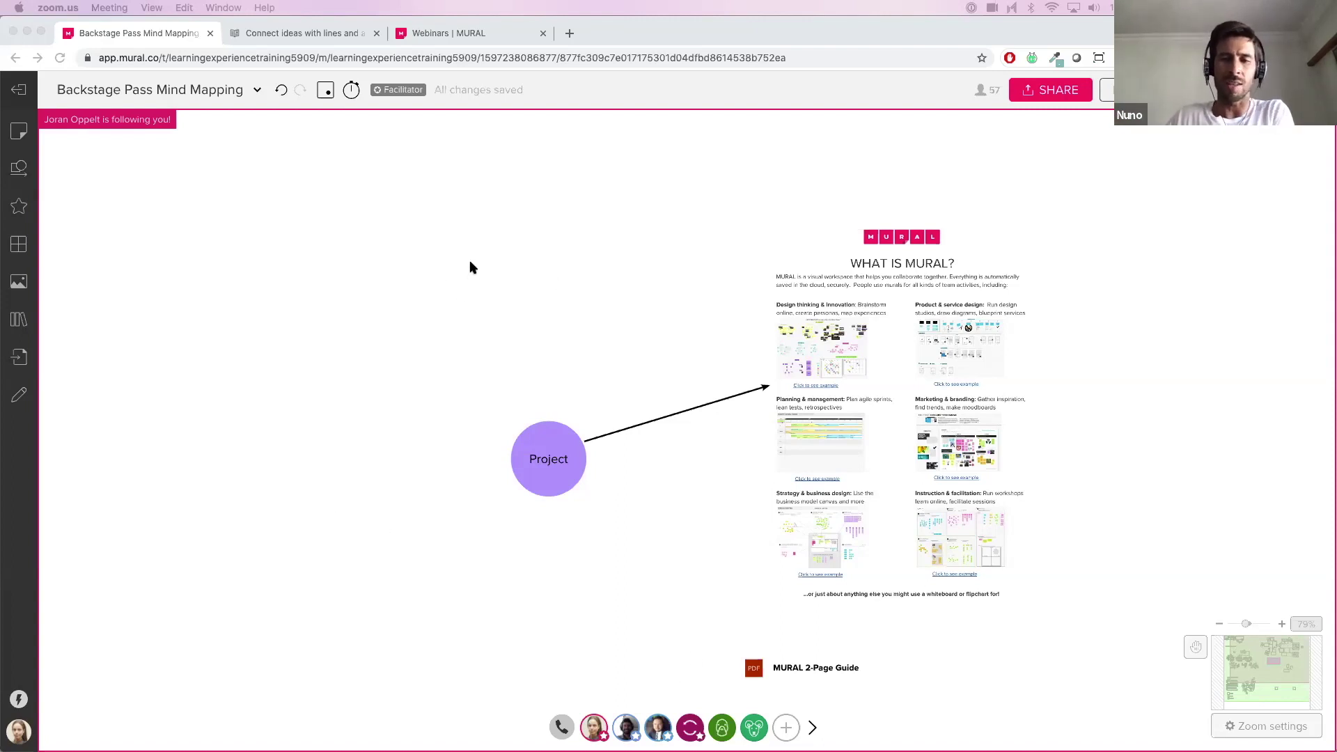
pyautogui.click(371, 406)
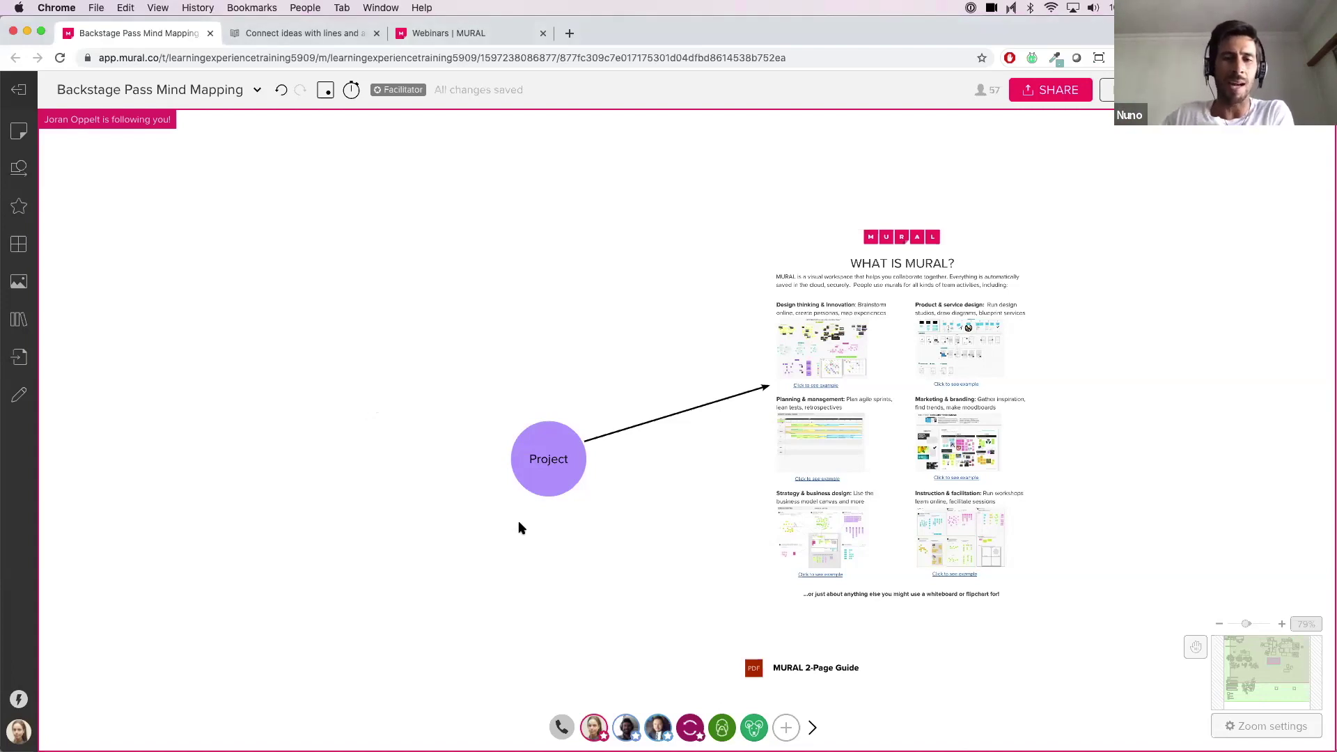
# Copy the Swedish, Video editing, Music videos and Event production circles of the purple mind map as text, and clear the selection.
pyautogui.hscroll(-3, 519, 523)
pyautogui.hscroll(-15, 519, 523)
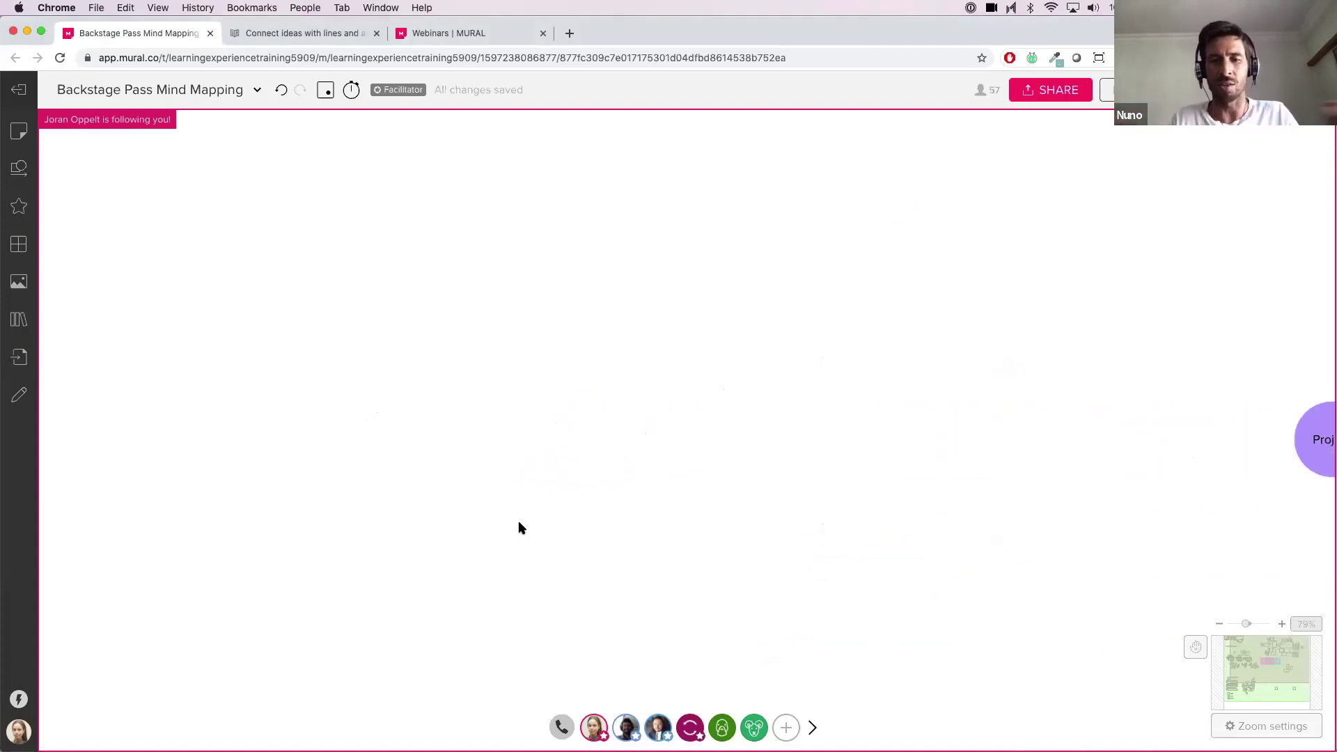
pyautogui.hscroll(-15, 519, 528)
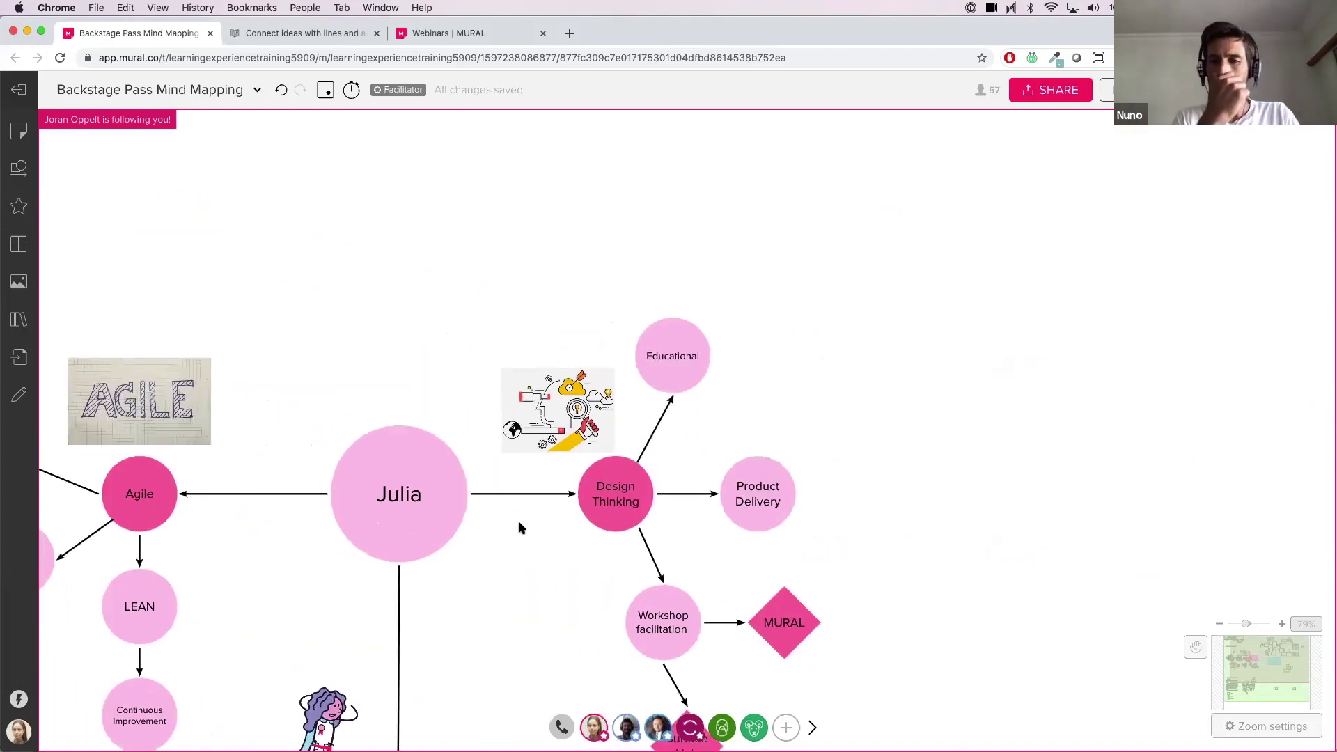
pyautogui.scroll(-10, 519, 528)
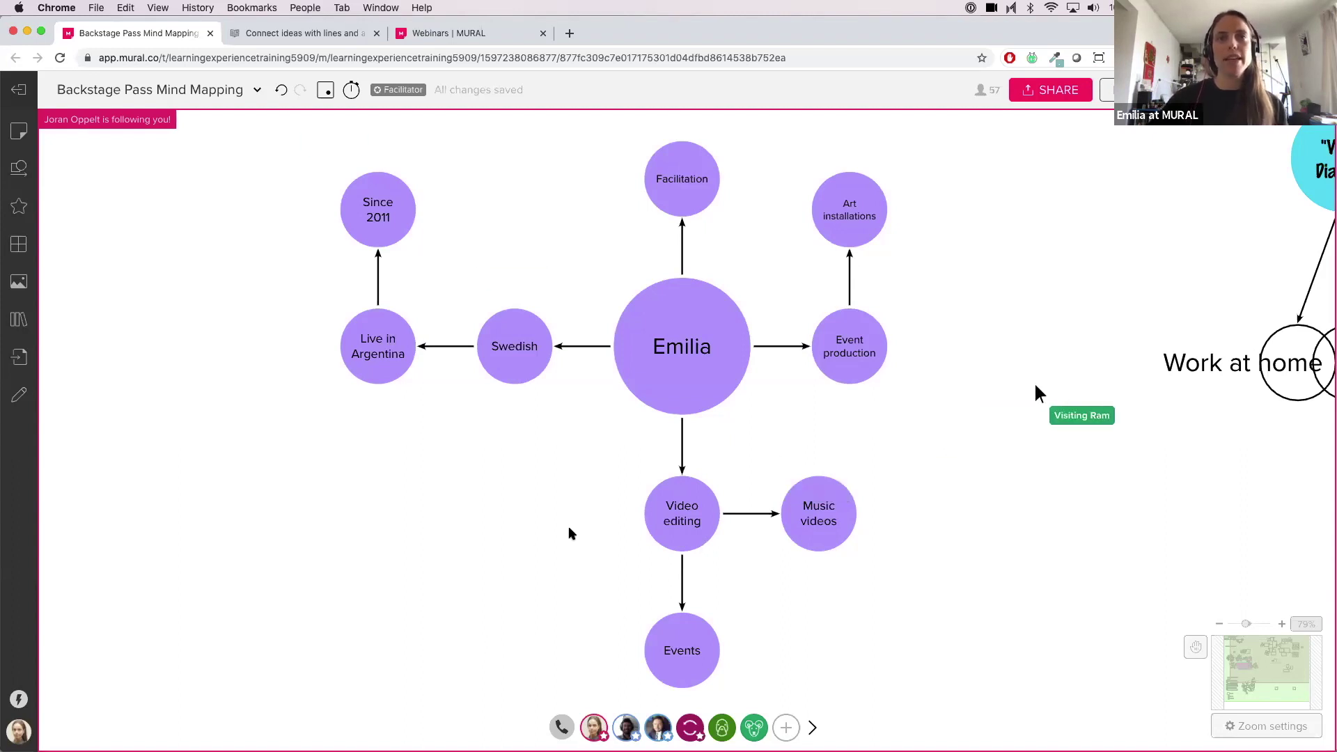
pyautogui.click(517, 347)
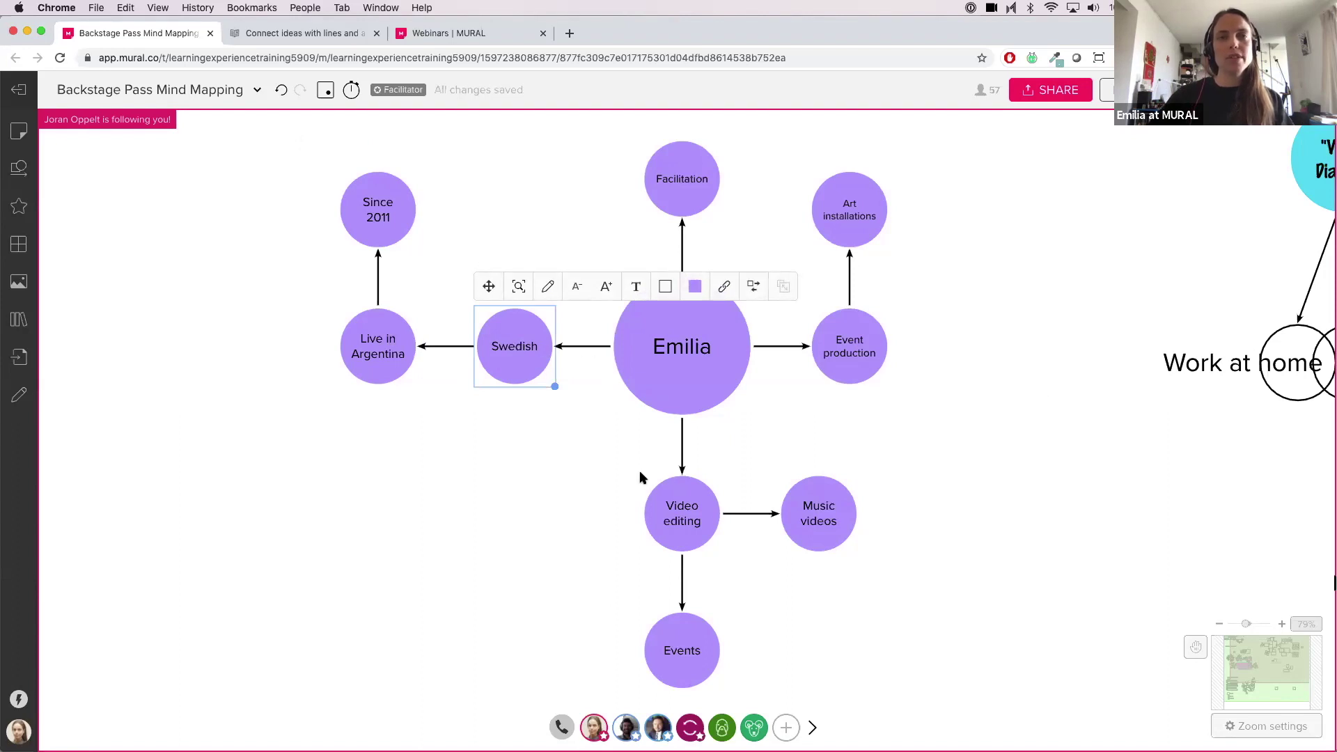
pyautogui.keyDown('shift'); pyautogui.click(686, 508); pyautogui.keyUp('shift')
pyautogui.keyDown('shift'); pyautogui.click(808, 509); pyautogui.keyUp('shift')
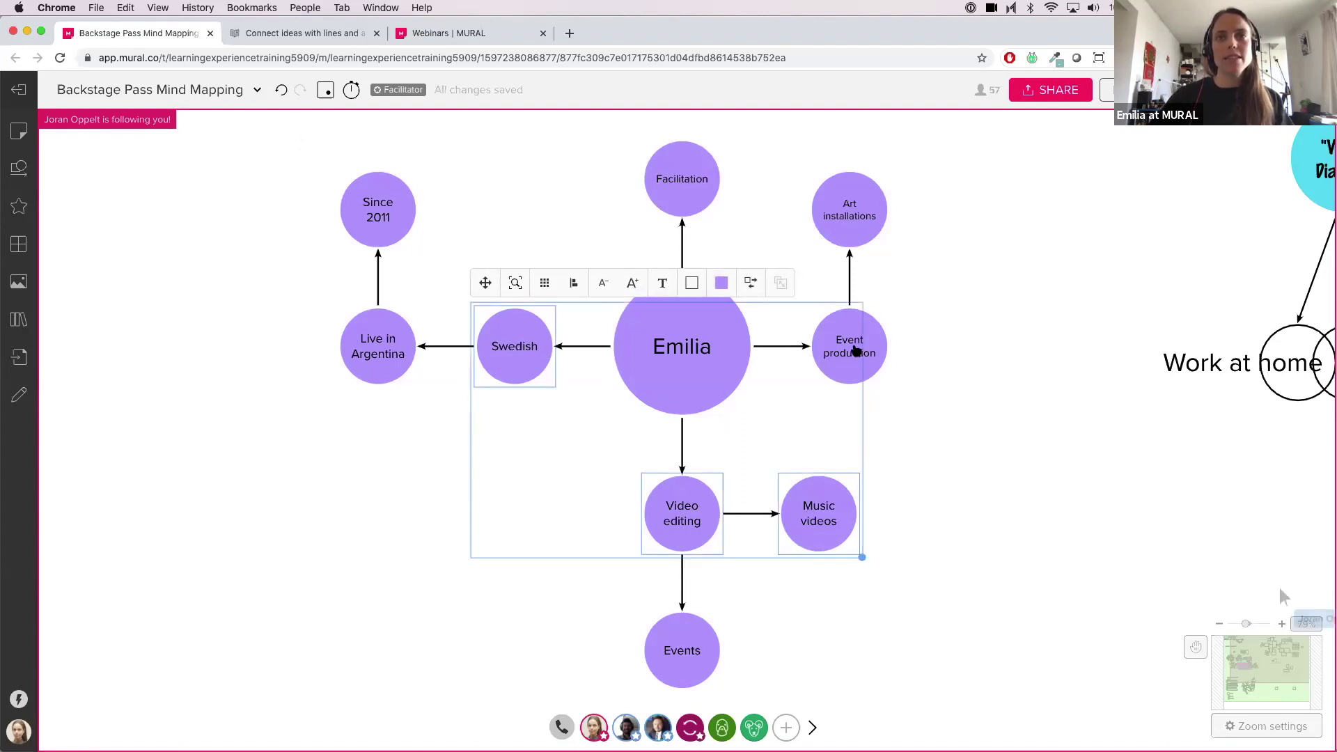
pyautogui.keyDown('shift'); pyautogui.click(856, 350); pyautogui.keyUp('shift')
pyautogui.rightClick(856, 350)
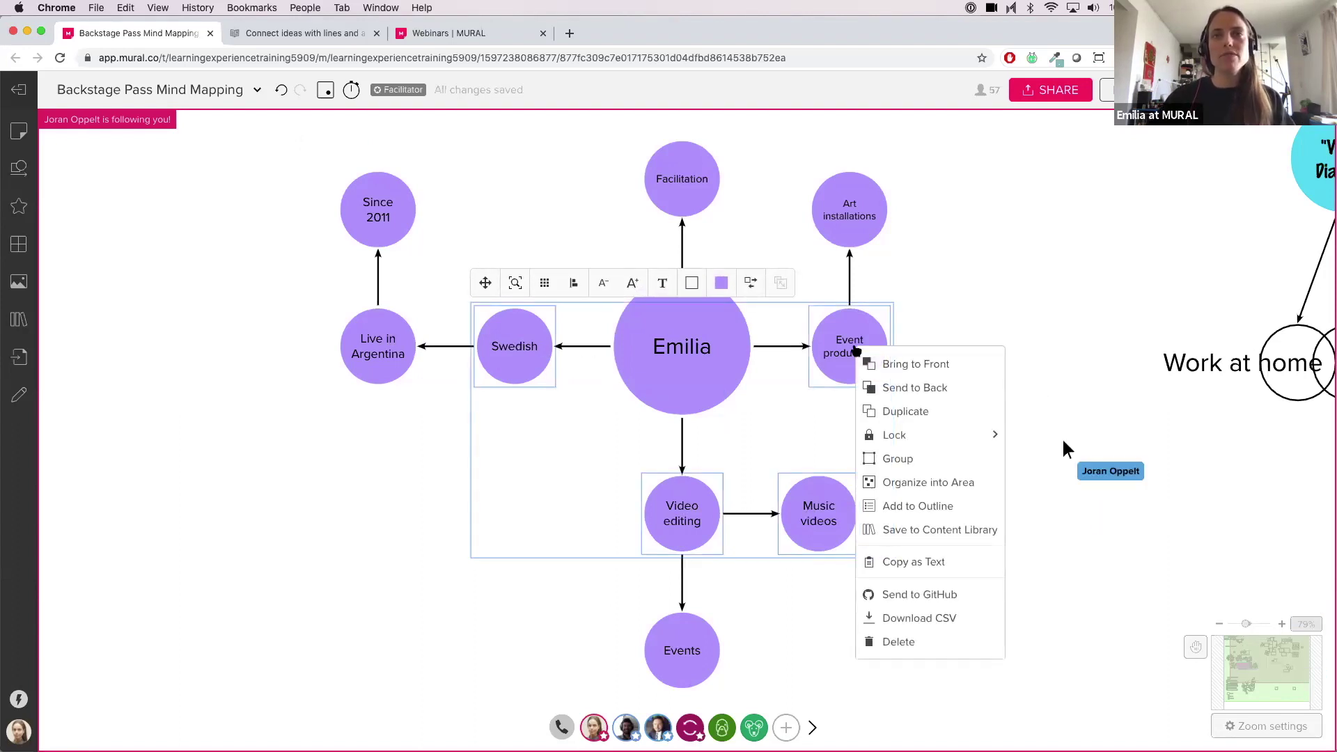
pyautogui.click(920, 563)
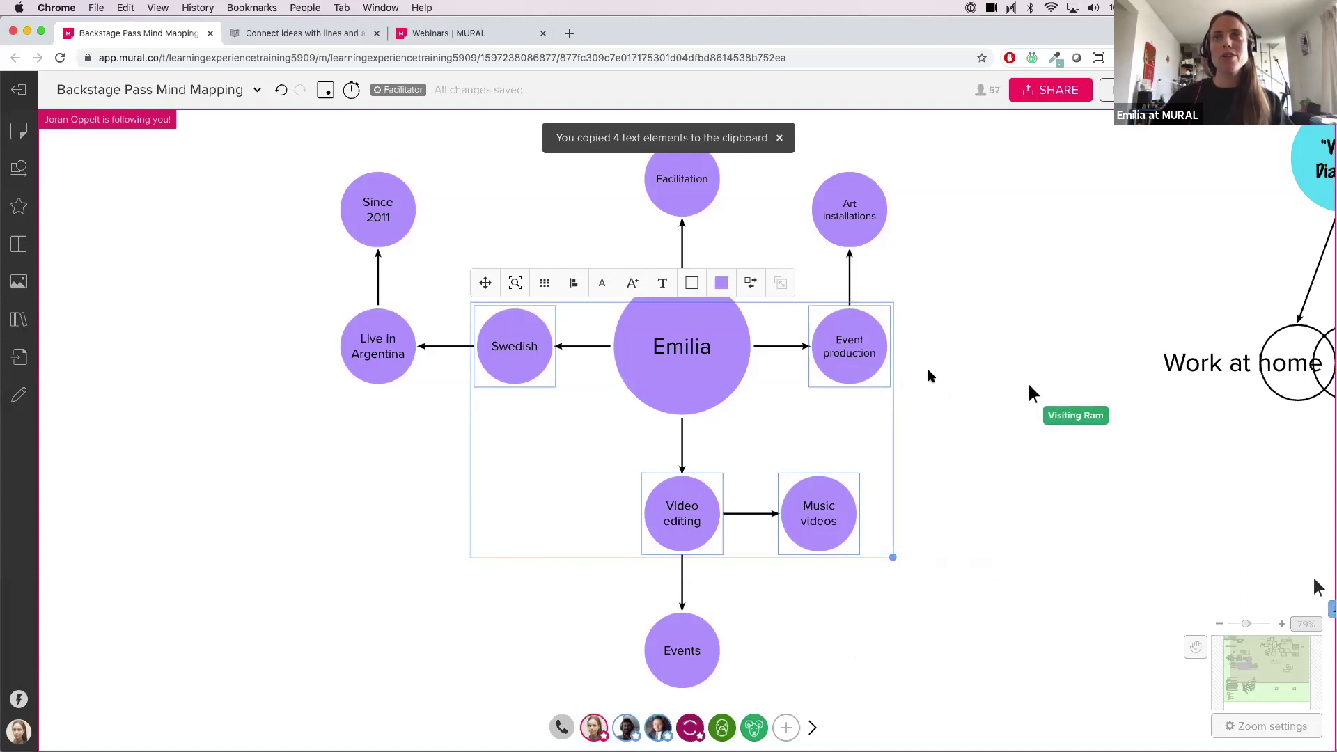
pyautogui.click(947, 322)
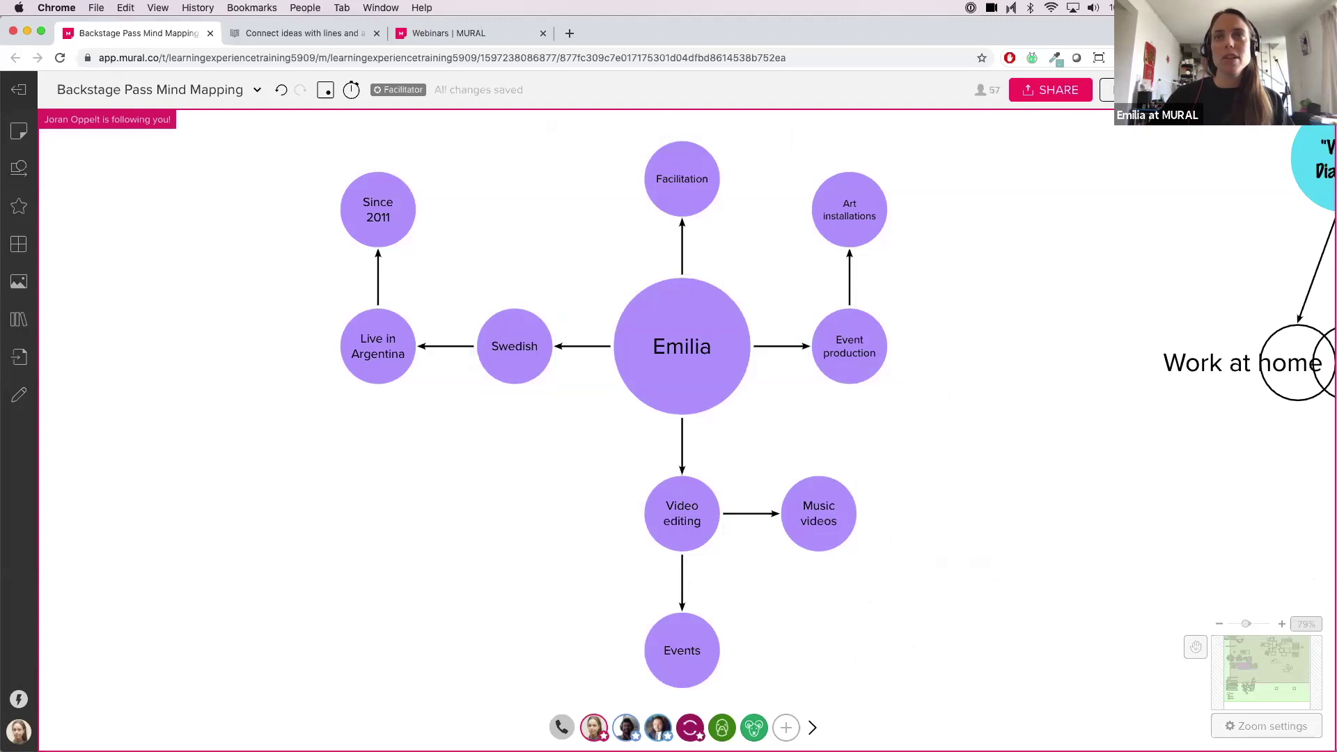
# Review the export options for the mural, dismiss them, and look over the participants' mind maps together.
pyautogui.click(1107, 90)
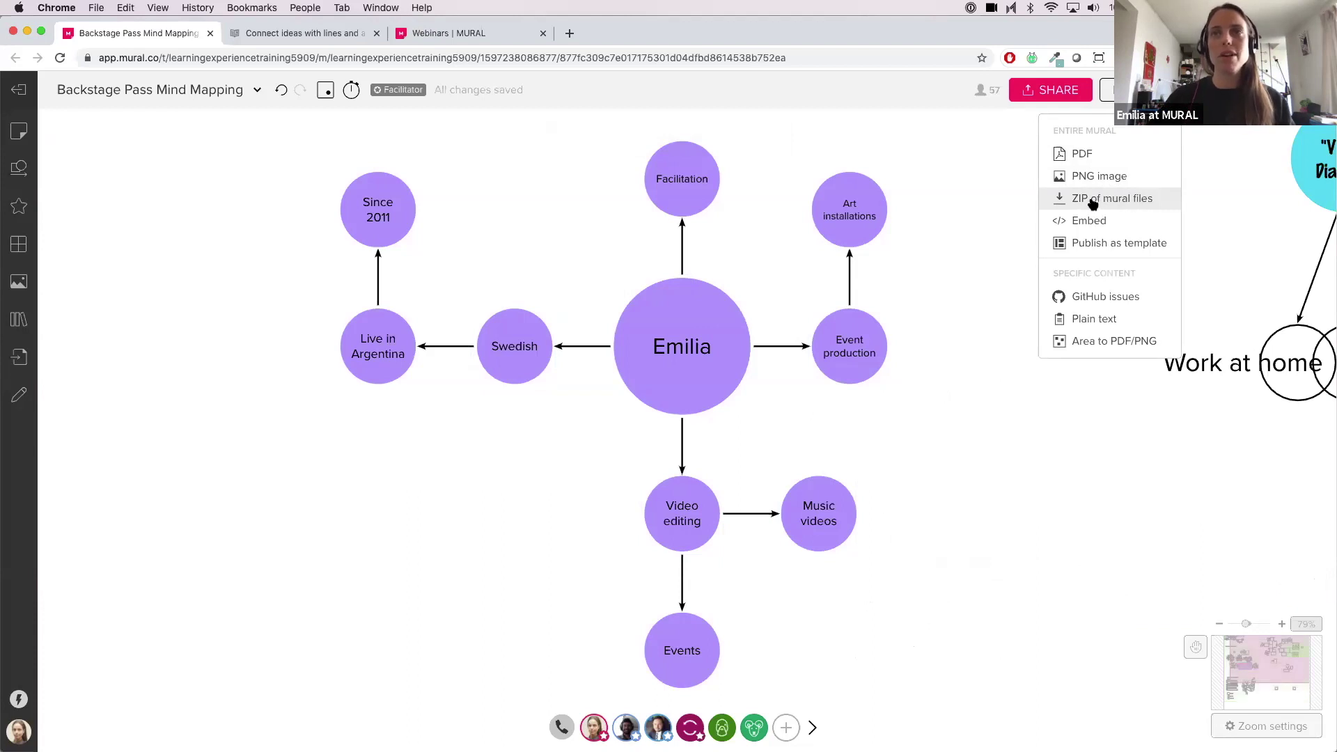
pyautogui.click(960, 354)
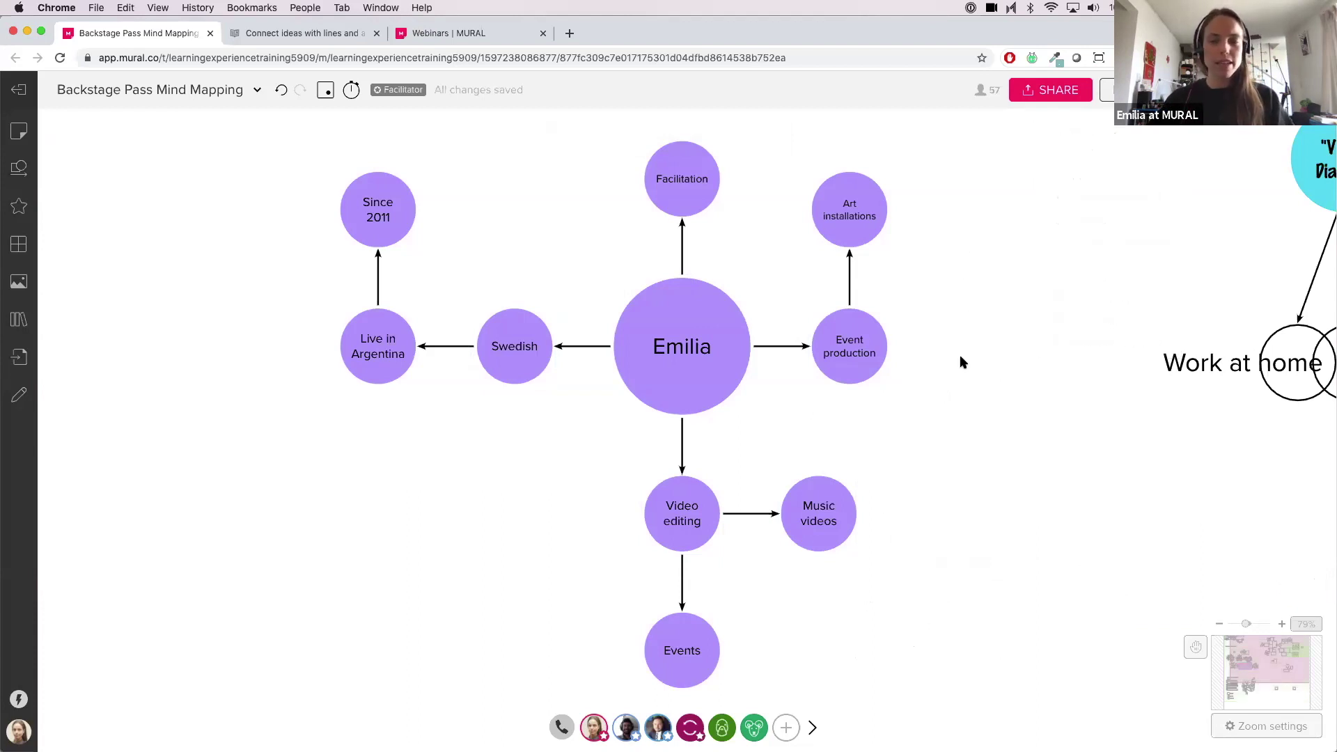
pyautogui.scroll(-10, 960, 354)
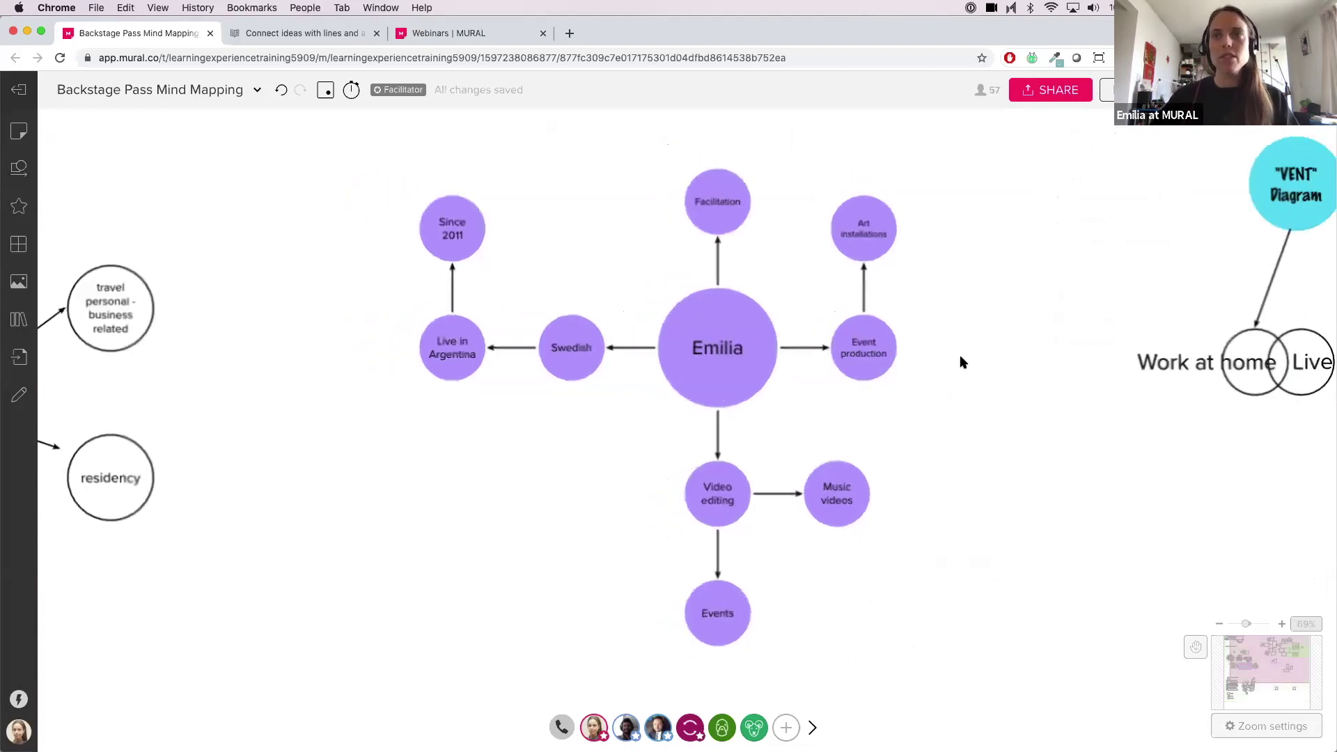
pyautogui.scroll(-5, 960, 361)
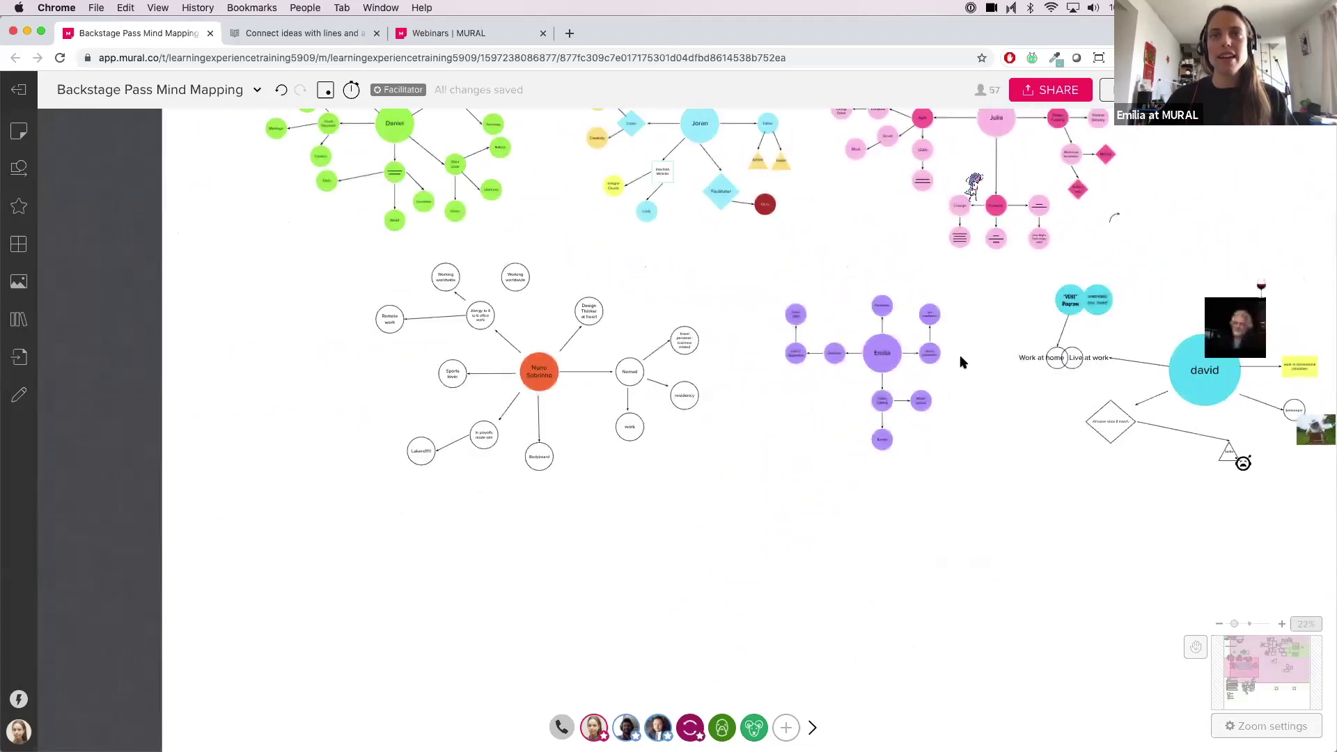
pyautogui.scroll(-10, 959, 361)
pyautogui.hscroll(5, 960, 362)
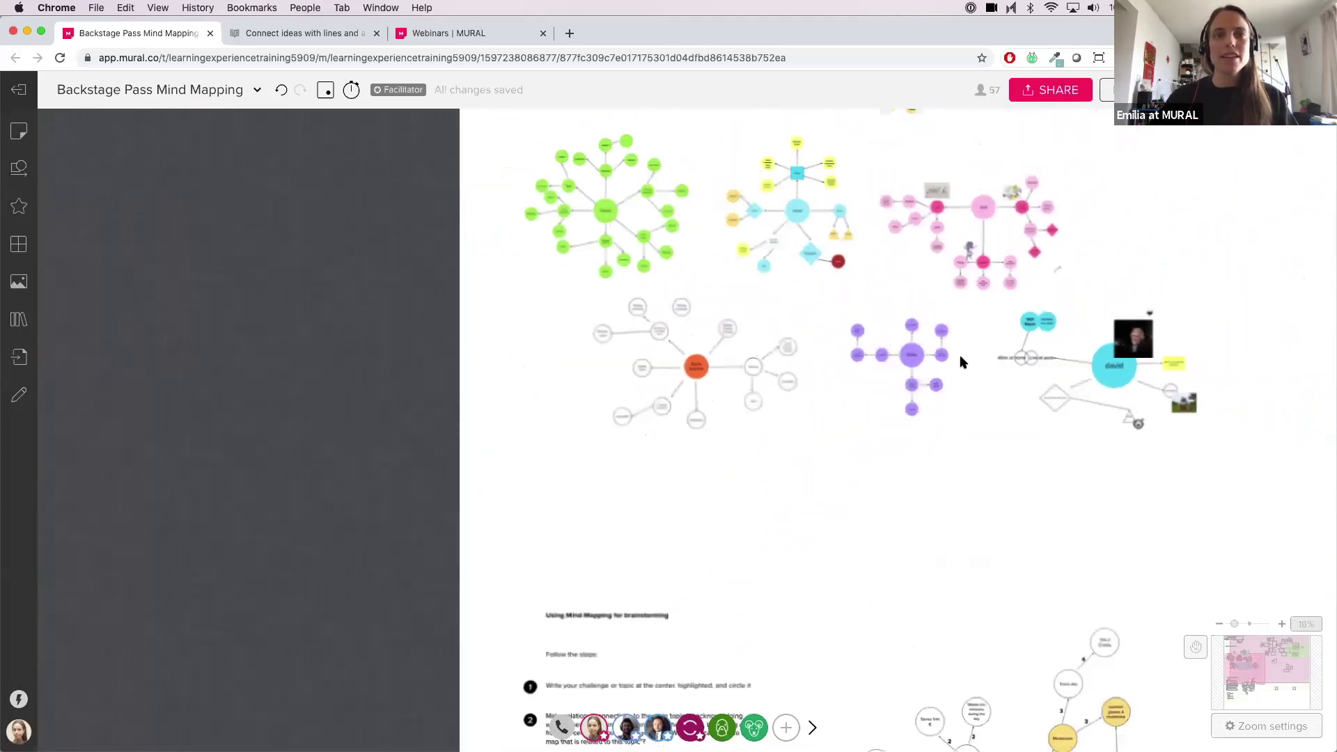
# Go to the Using Mind Mapping for brainstorming section and follow the co-facilitator's view of the mural.
pyautogui.scroll(-2, 960, 362)
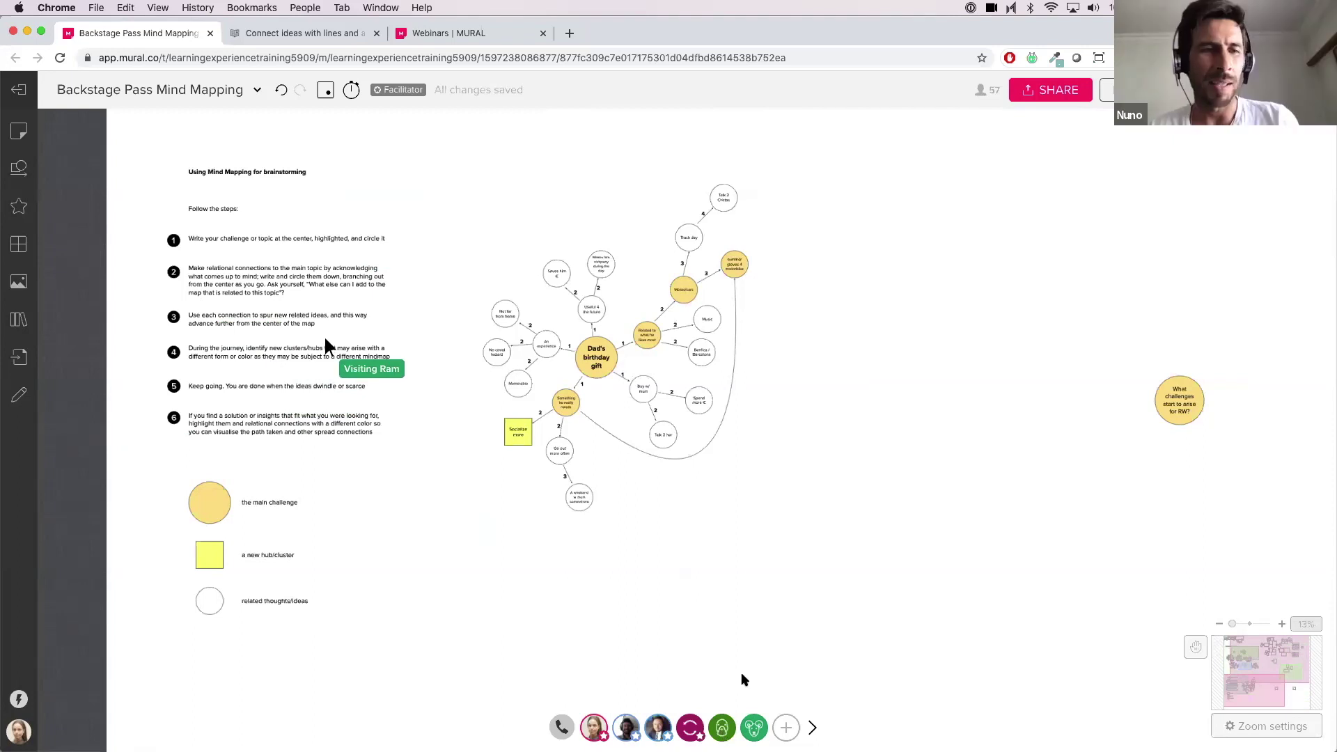
pyautogui.moveTo(660, 727)
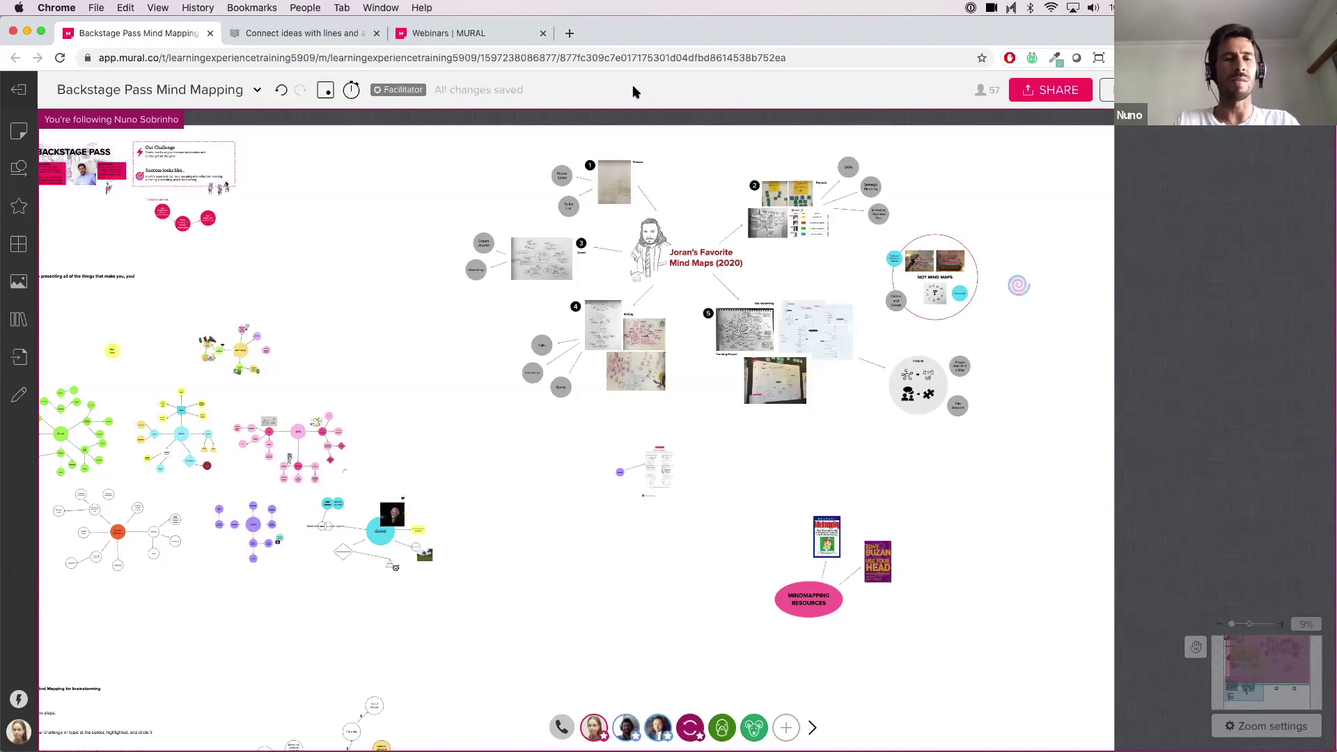
# Set the mural's timer to 18 minutes and start the countdown.
pyautogui.click(351, 90)
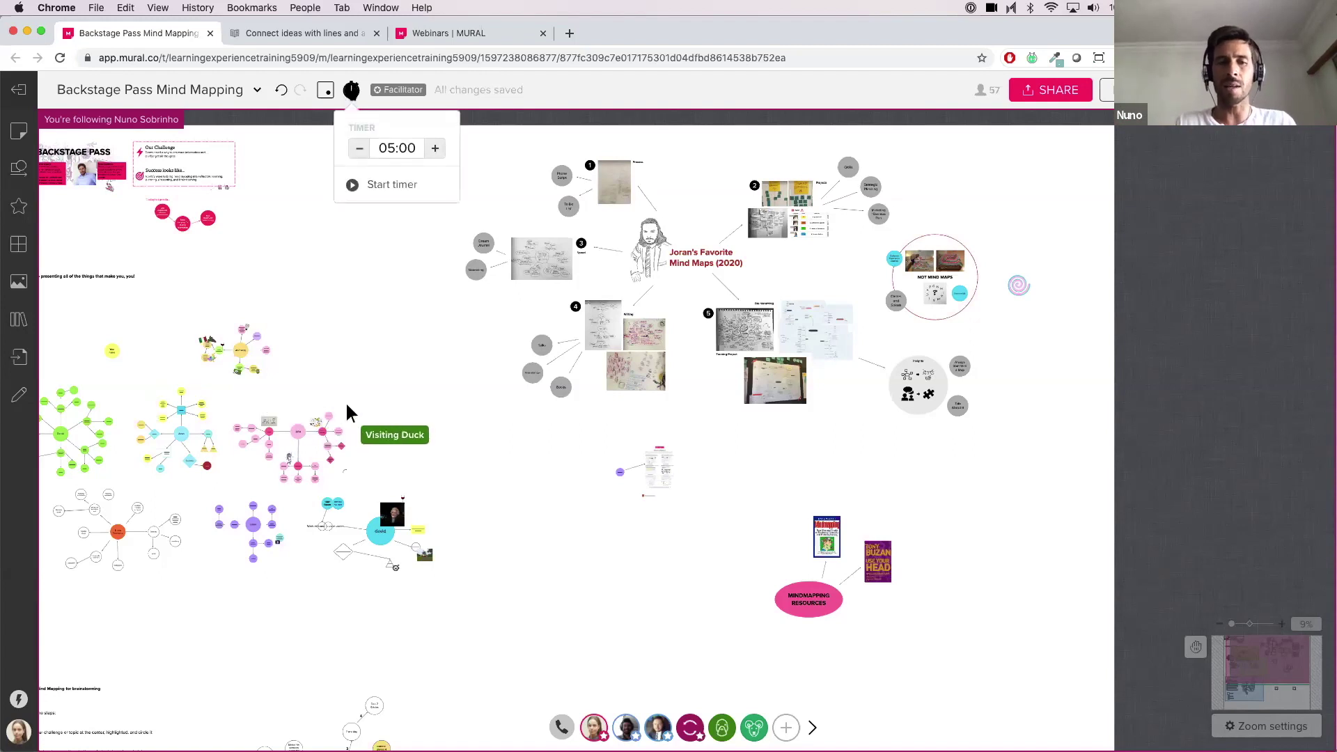
pyautogui.click(351, 90)
pyautogui.click(351, 90)
pyautogui.click(436, 149)
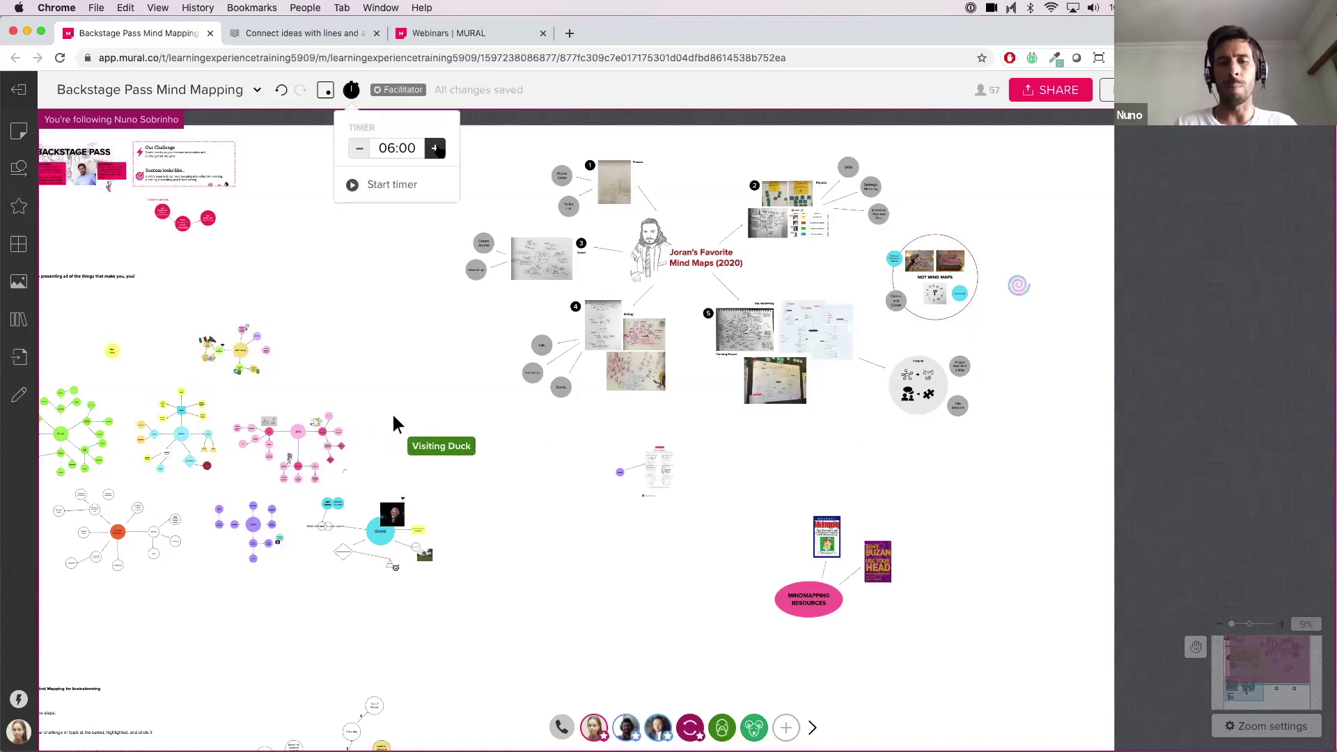
pyautogui.click(436, 148)
pyautogui.click(435, 148)
pyautogui.click(435, 148)
pyautogui.click(435, 149)
pyautogui.click(435, 149)
pyautogui.click(435, 148)
pyautogui.click(435, 148)
pyautogui.click(435, 148)
pyautogui.click(435, 149)
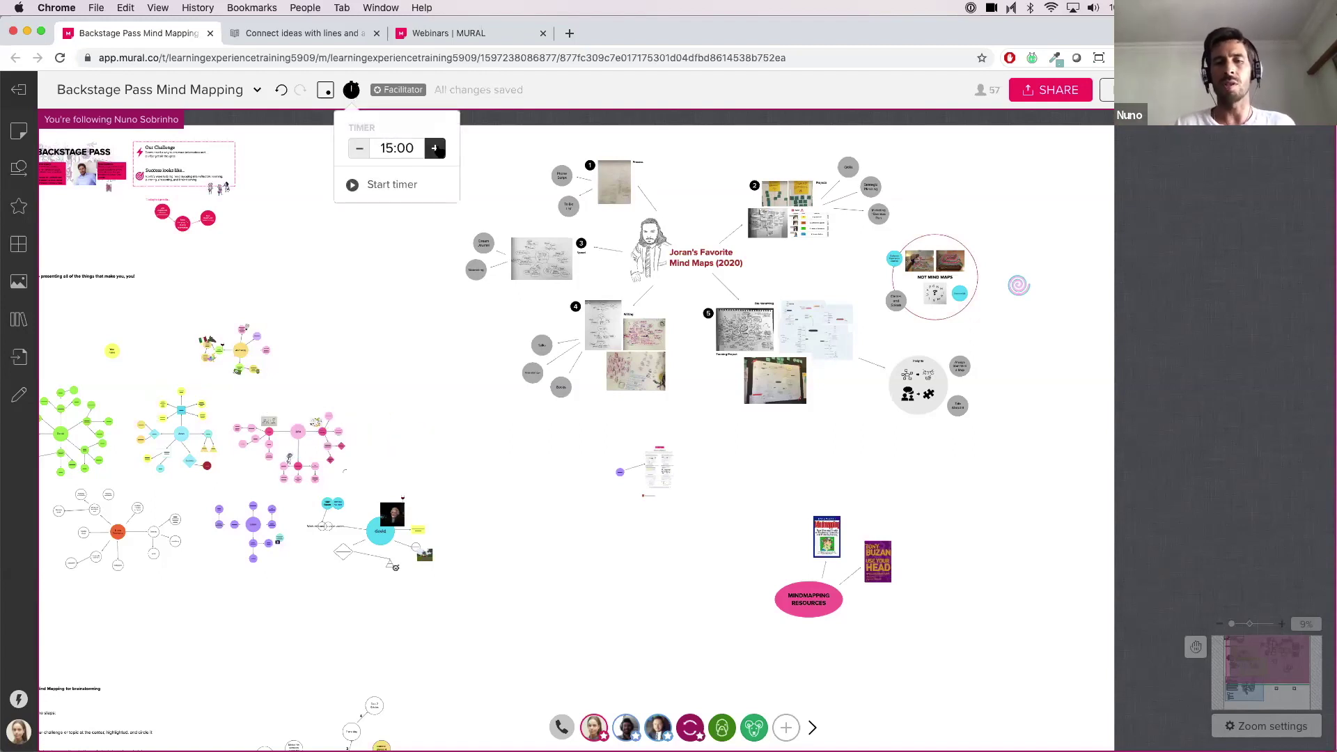
pyautogui.click(435, 148)
pyautogui.click(436, 148)
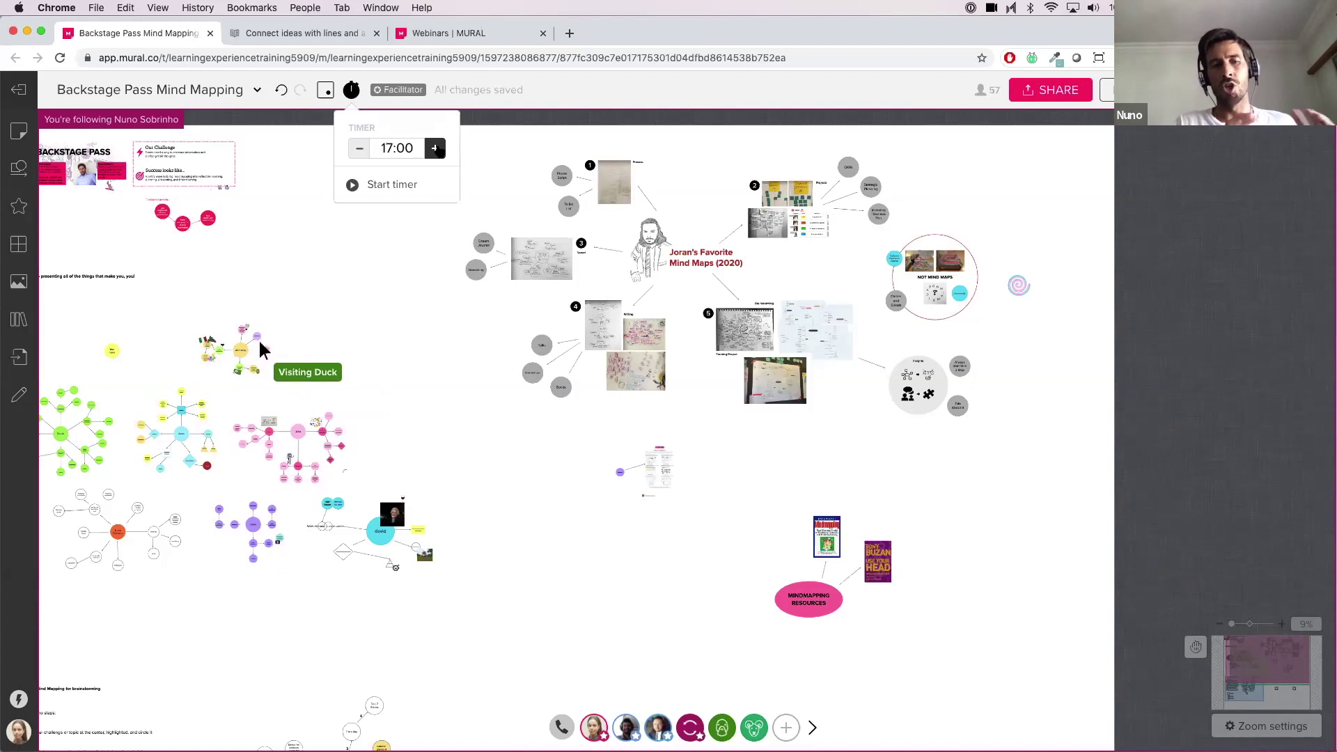
pyautogui.click(436, 148)
pyautogui.click(392, 186)
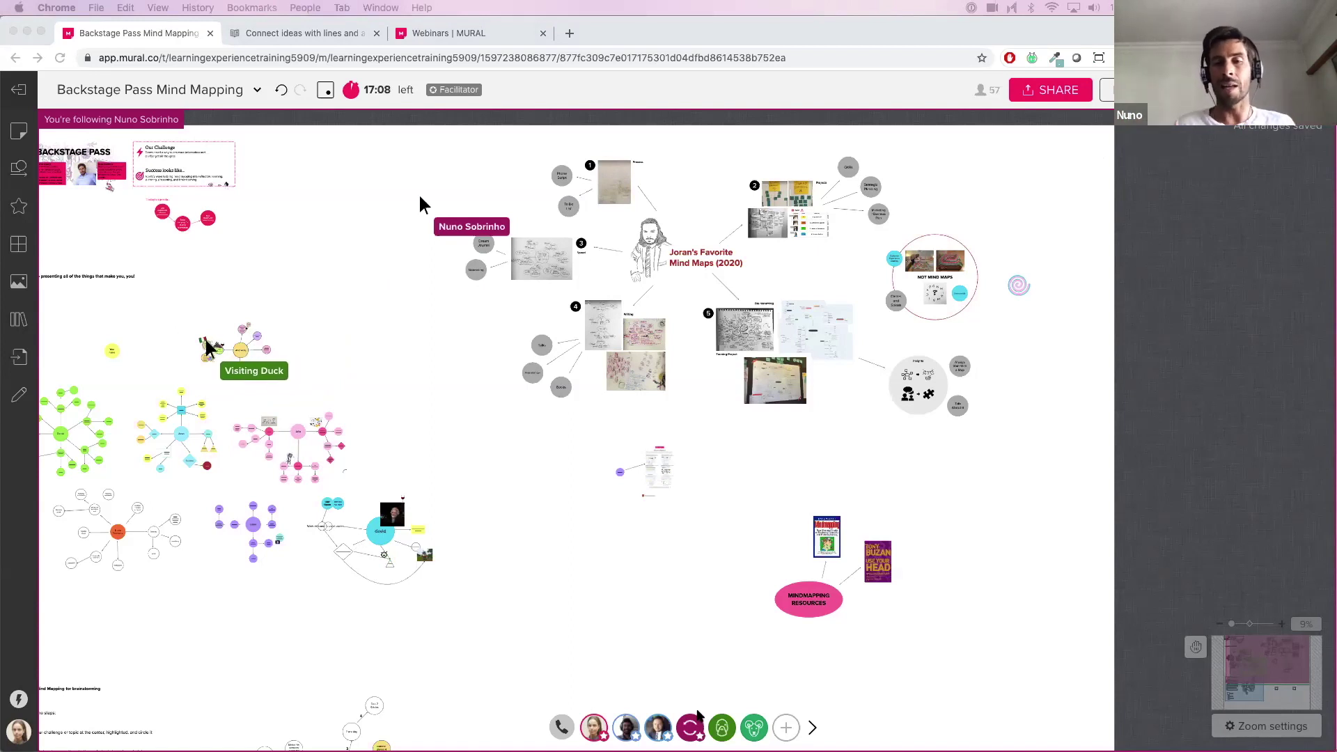
# Stop following the co-facilitator, frame the Dad's birthday gift mind map, and have the participants follow this view.
pyautogui.click(690, 728)
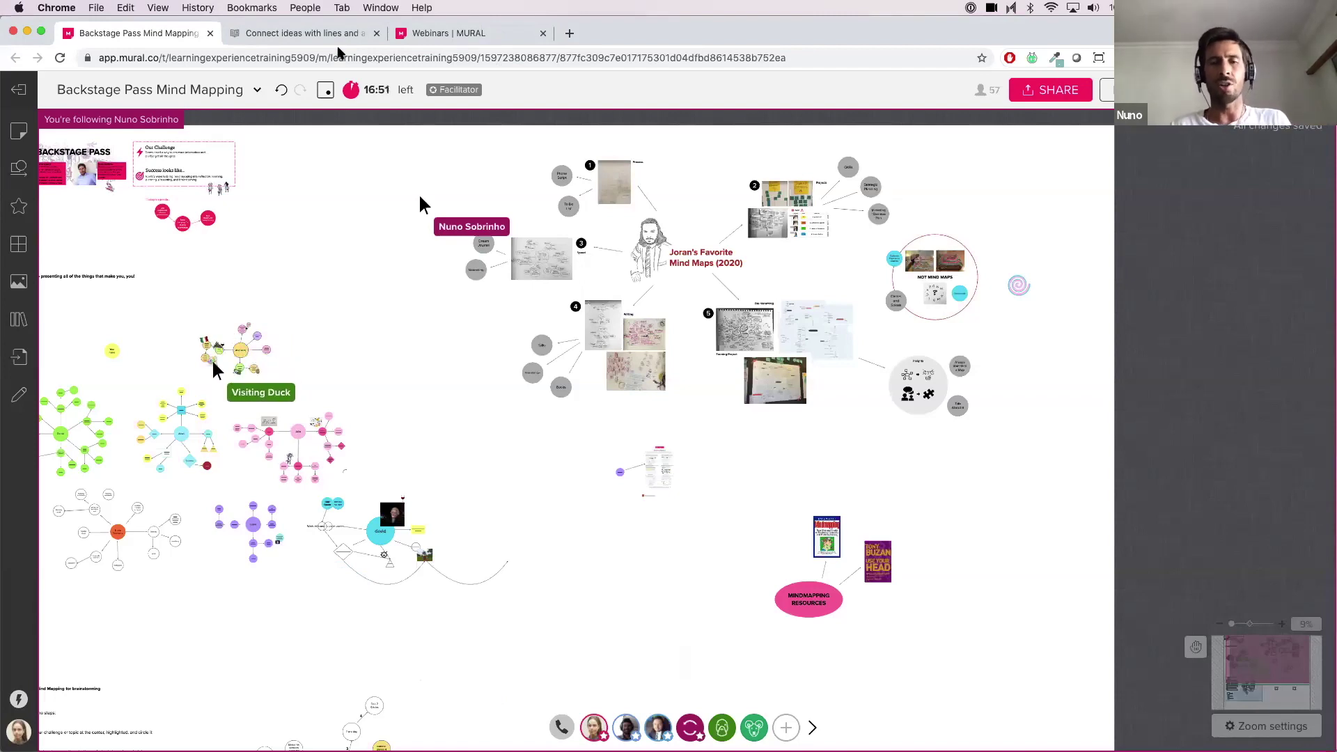
pyautogui.scroll(-5, 365, 463)
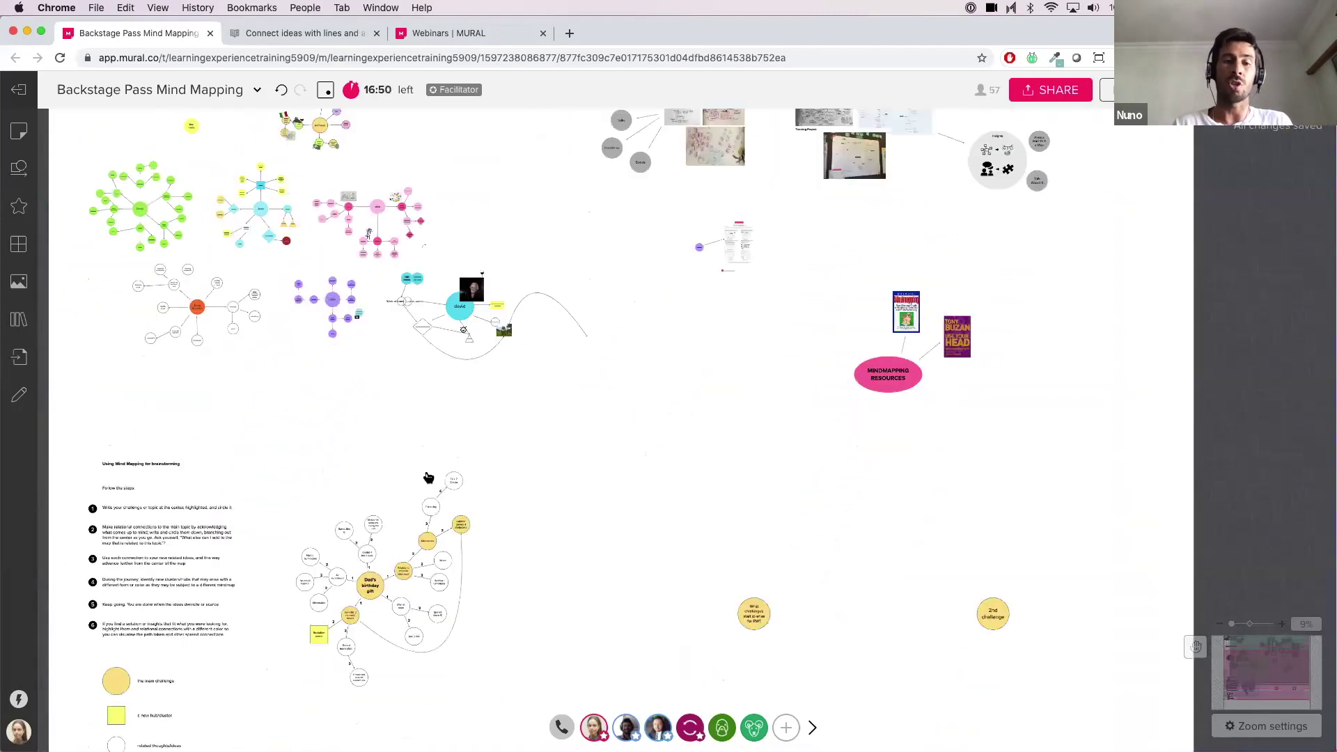
pyautogui.scroll(5, 426, 469)
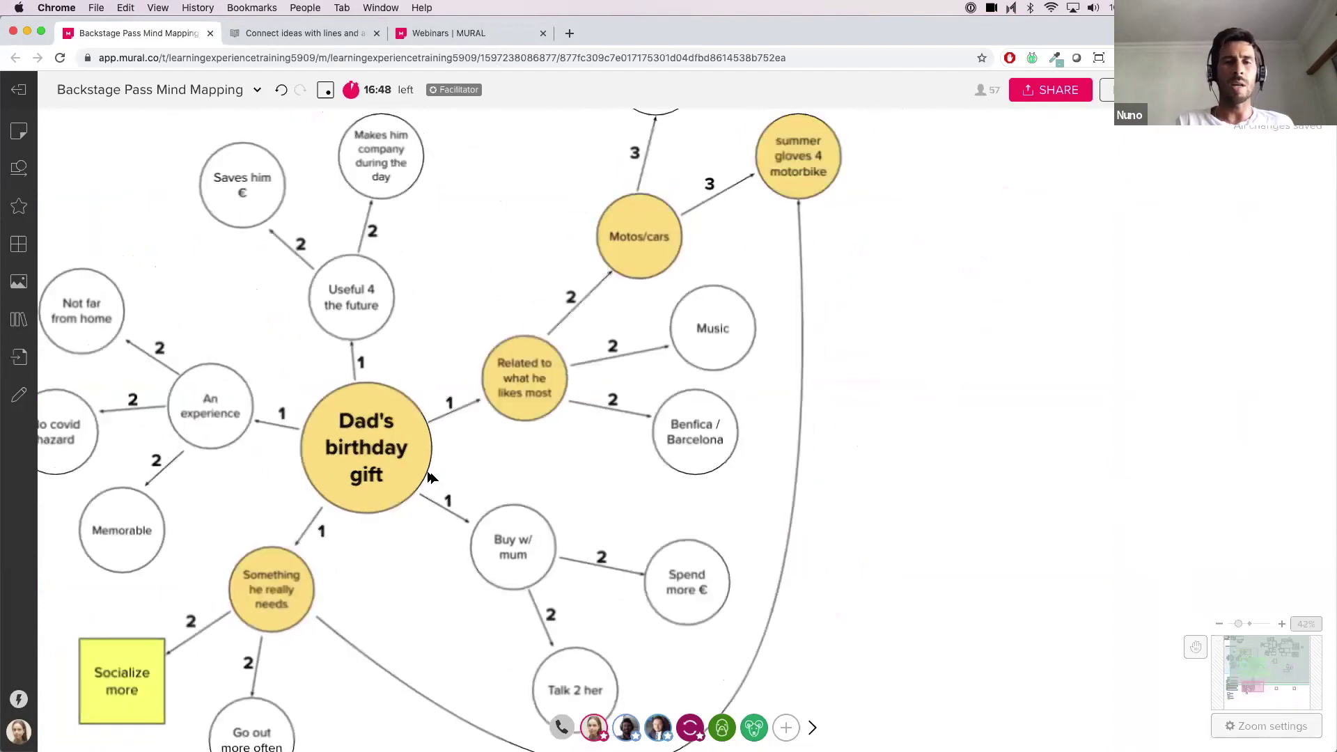
pyautogui.scroll(-2, 430, 476)
pyautogui.scroll(-3, 429, 477)
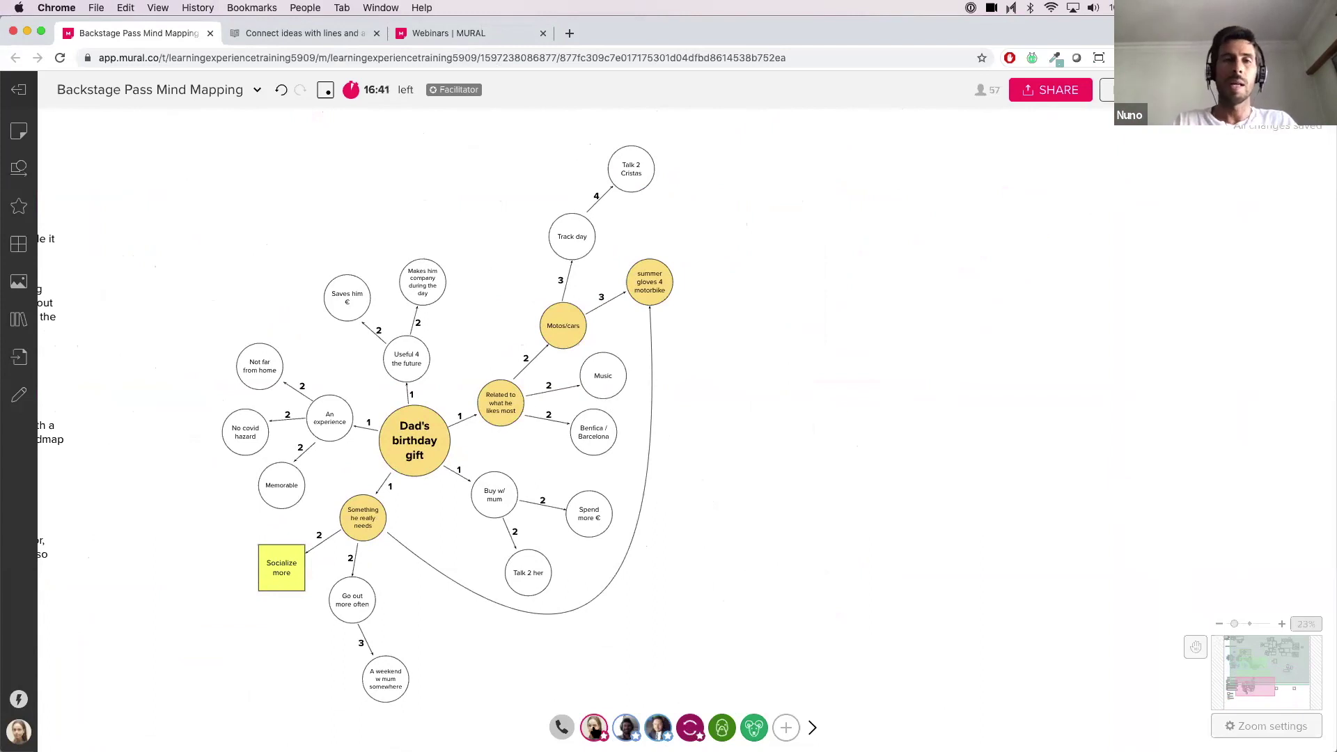
pyautogui.moveTo(593, 728)
pyautogui.click(663, 638)
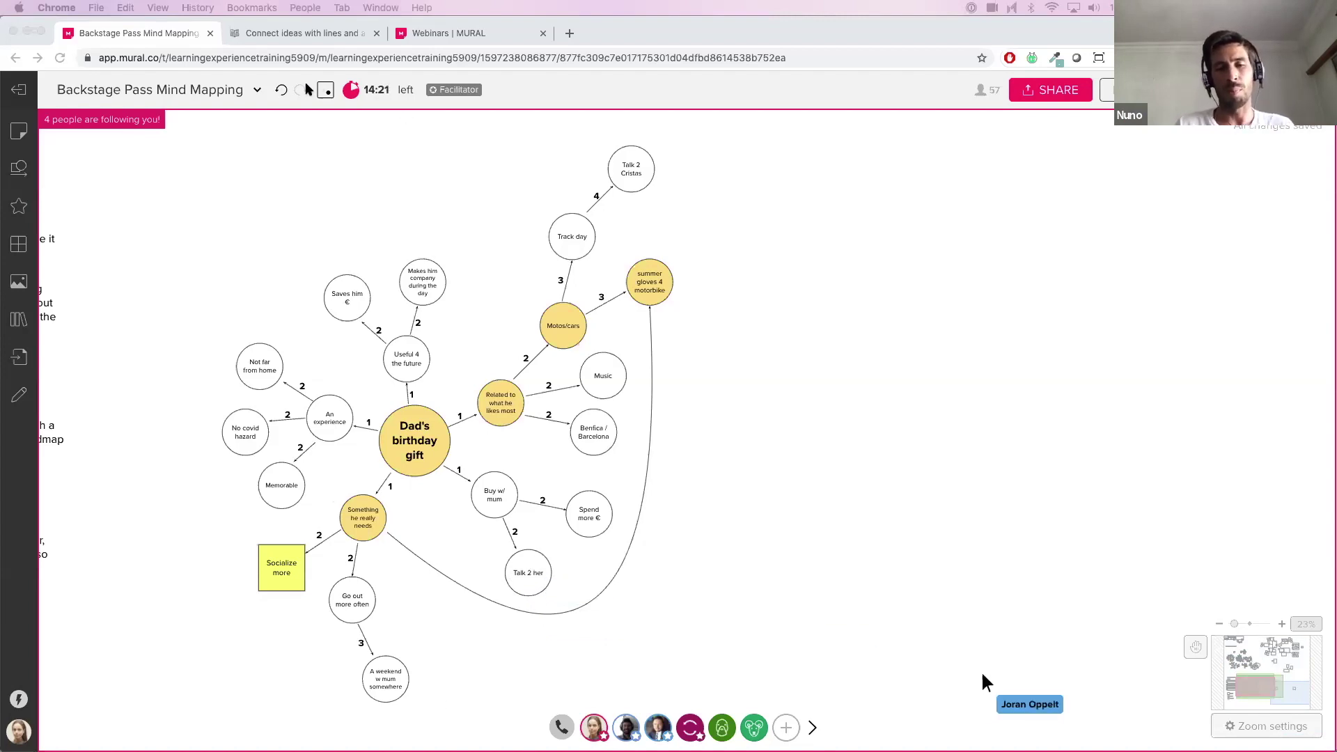
# Switch the browser window to full screen and copy the mural's visitor link from its sharing options.
pyautogui.click(40, 30)
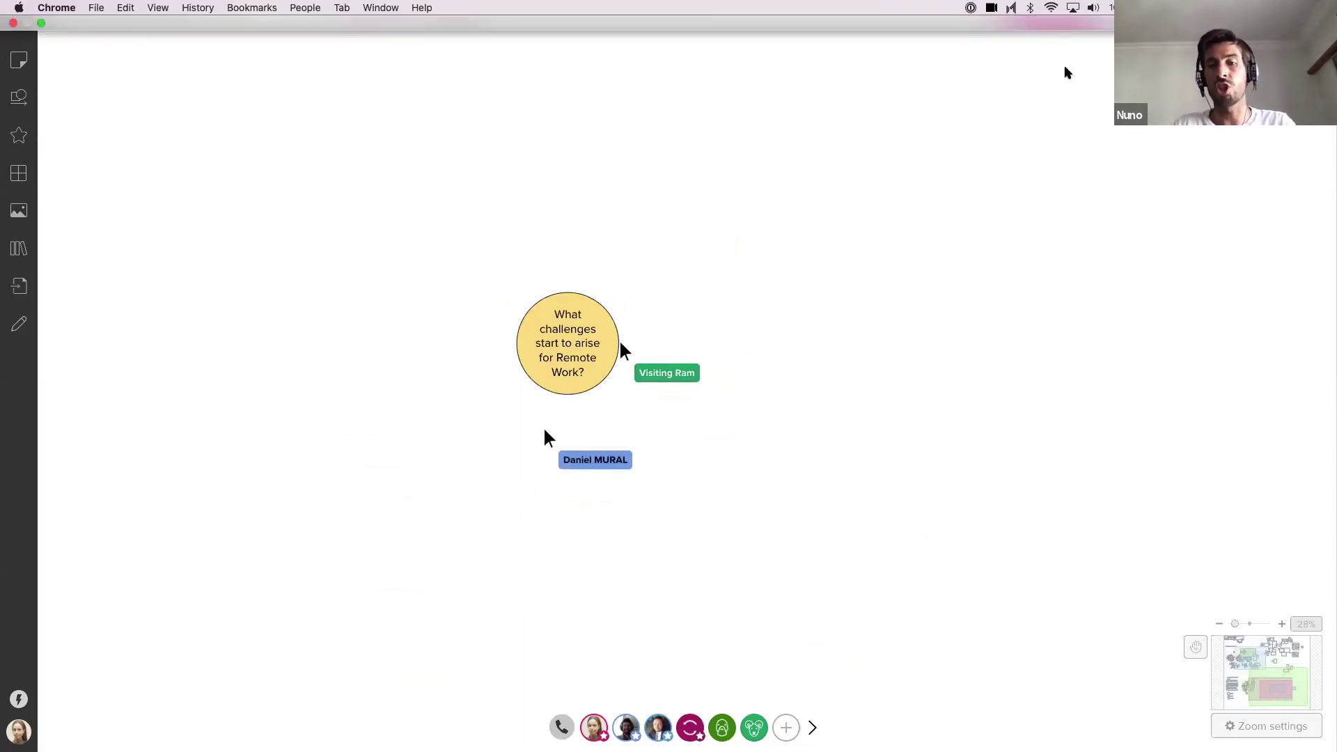
pyautogui.click(1059, 21)
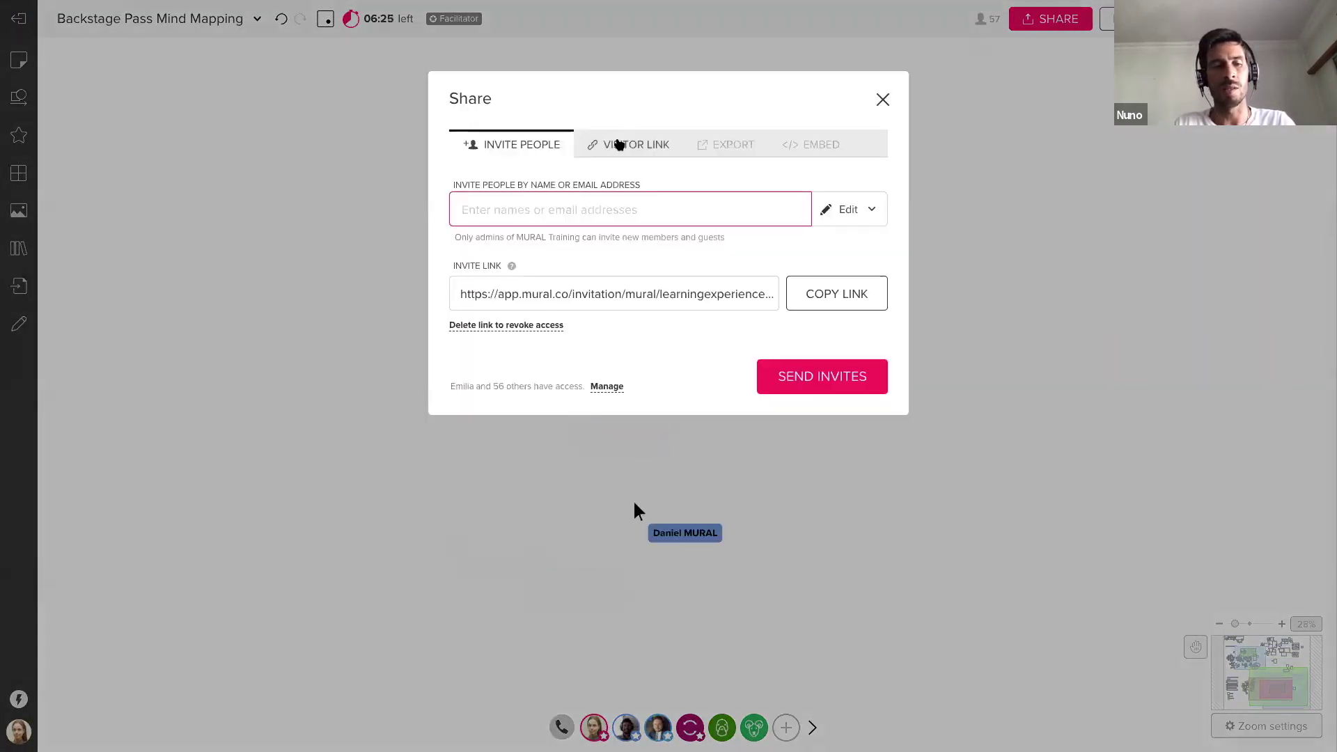
pyautogui.click(619, 144)
pyautogui.click(834, 211)
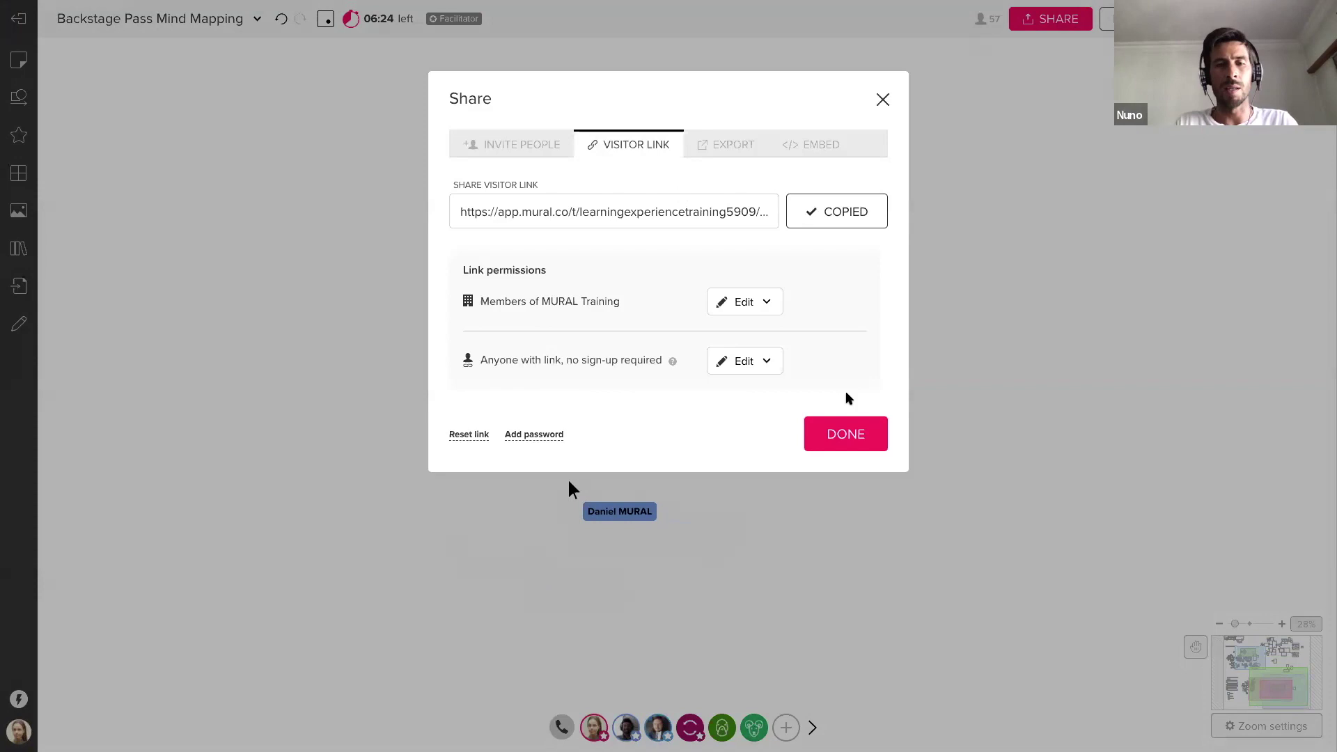
pyautogui.click(847, 433)
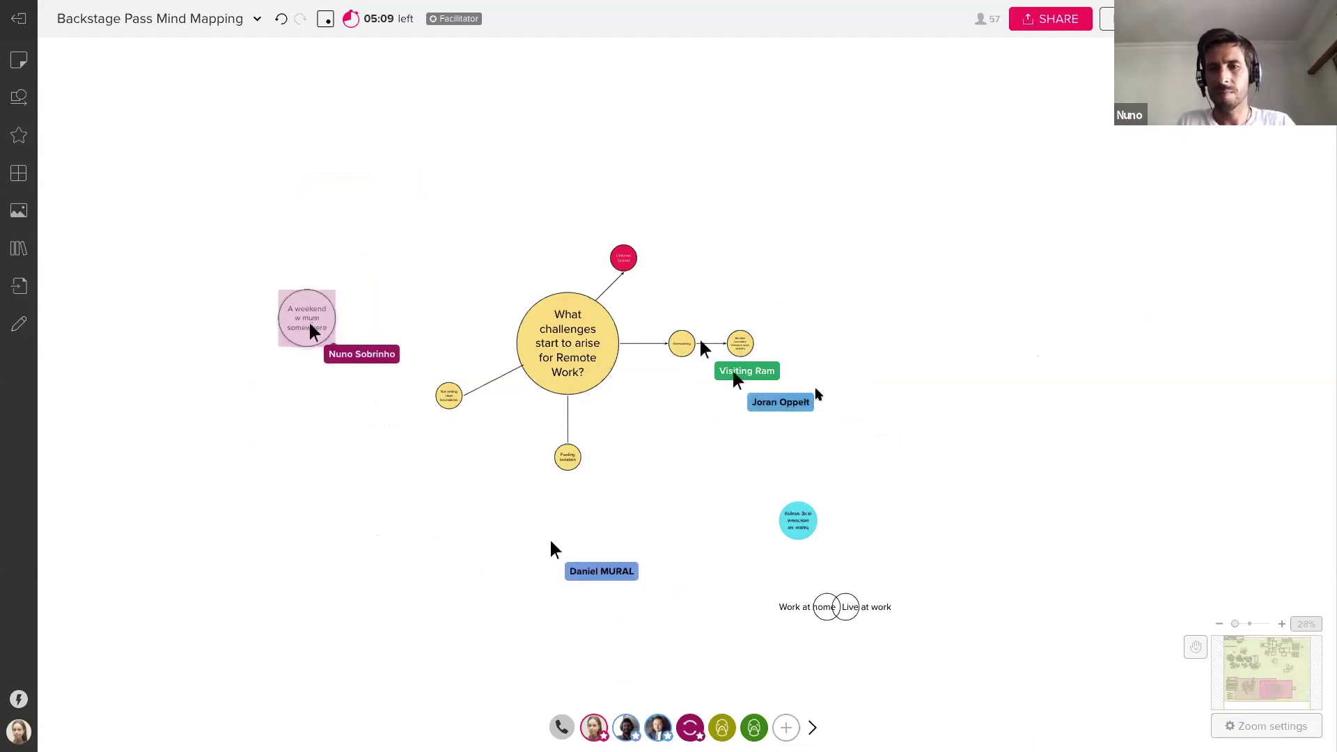
# Shrink the new empty yellow circle above the Remote Work question and move it into the free space between the neighbouring circles.
pyautogui.scroll(5, 498, 337)
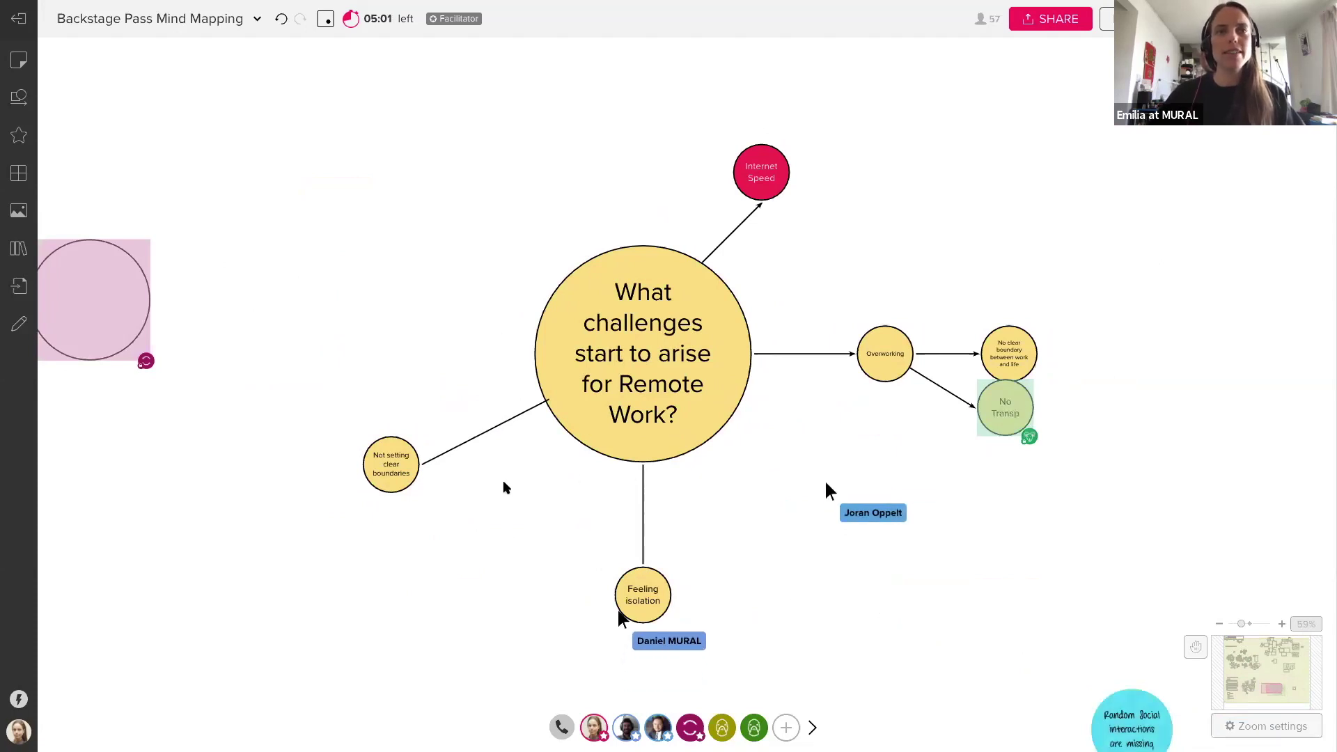
pyautogui.scroll(-1, 505, 485)
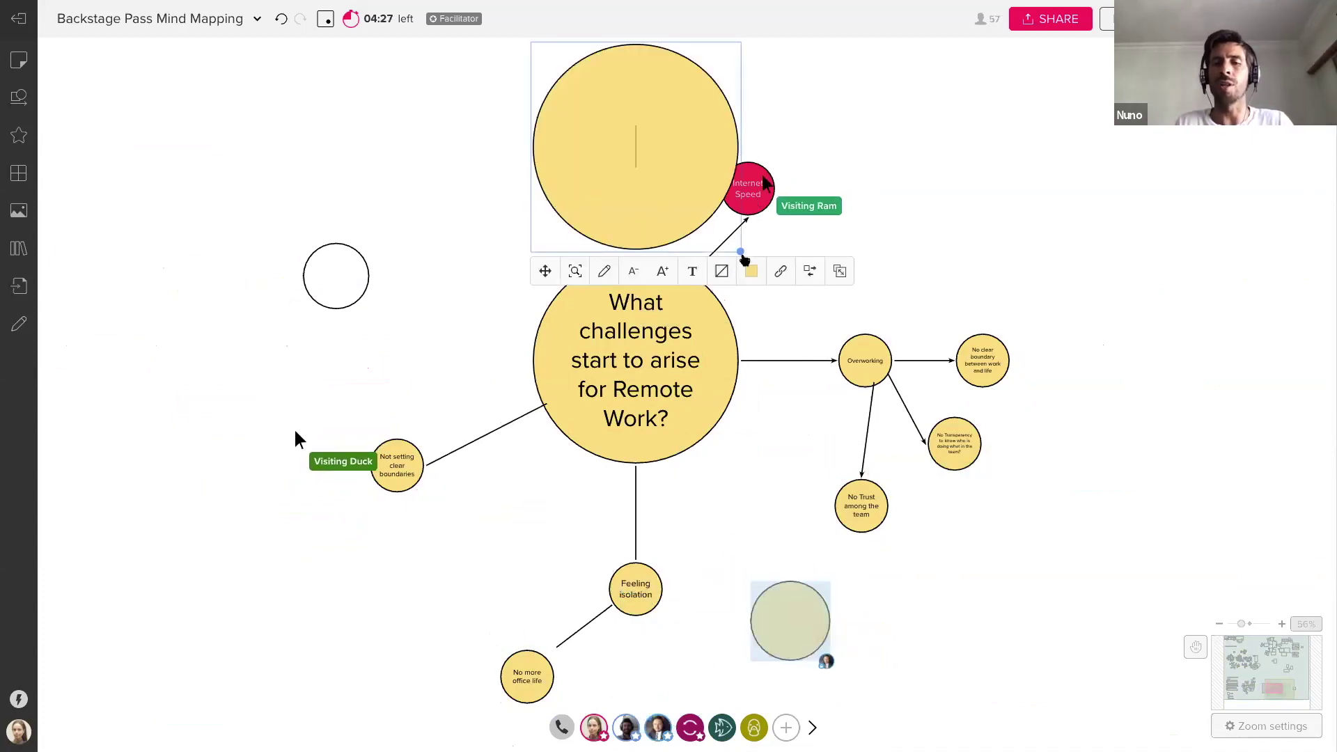
pyautogui.moveTo(655, 194); pyautogui.dragTo(636, 175)
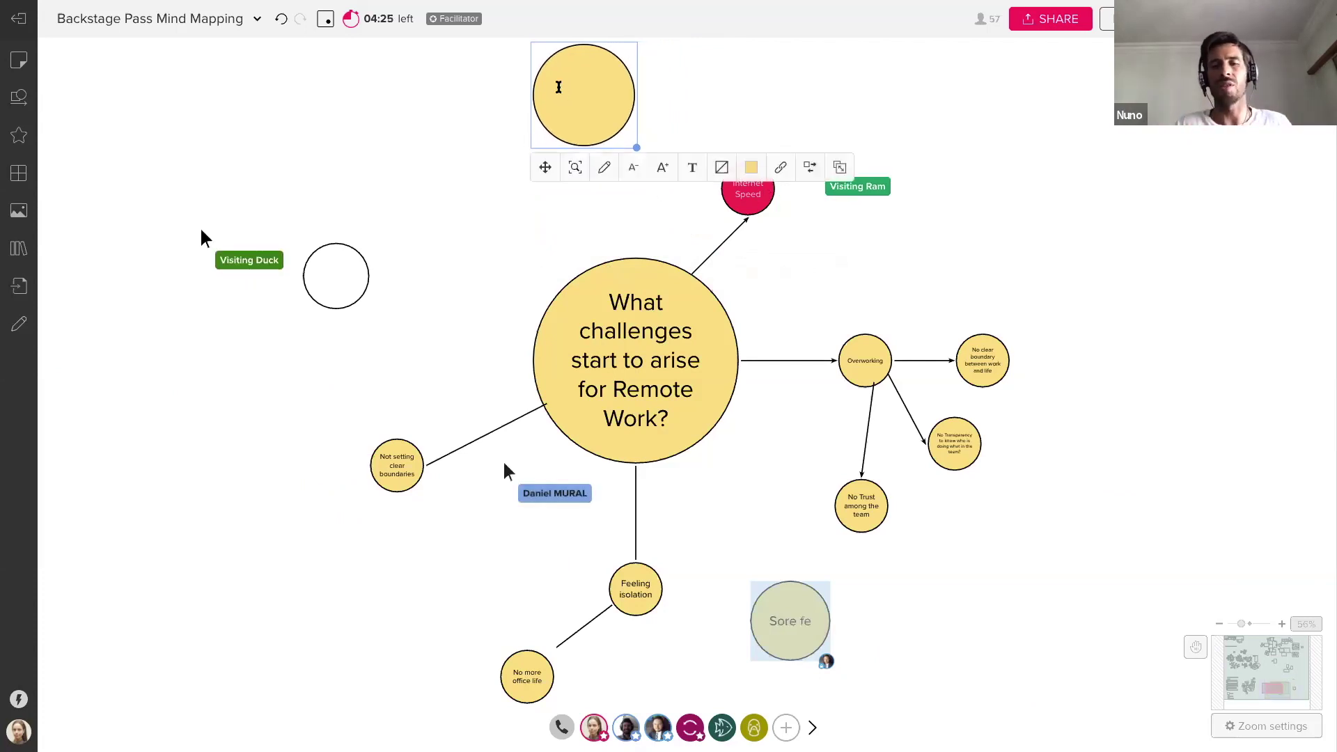
pyautogui.moveTo(545, 167); pyautogui.dragTo(474, 230)
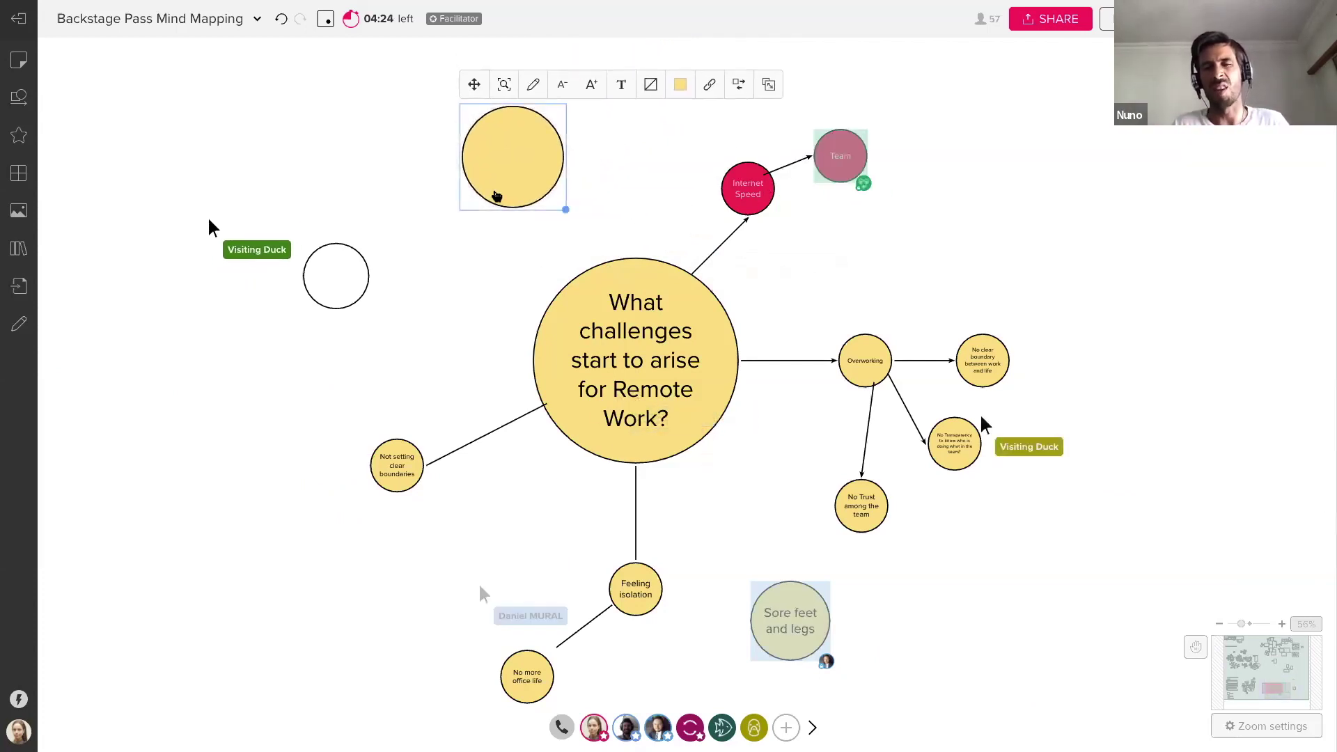
# Label the new yellow circle "My product or service doesn't convert well to remote".
pyautogui.write('M')
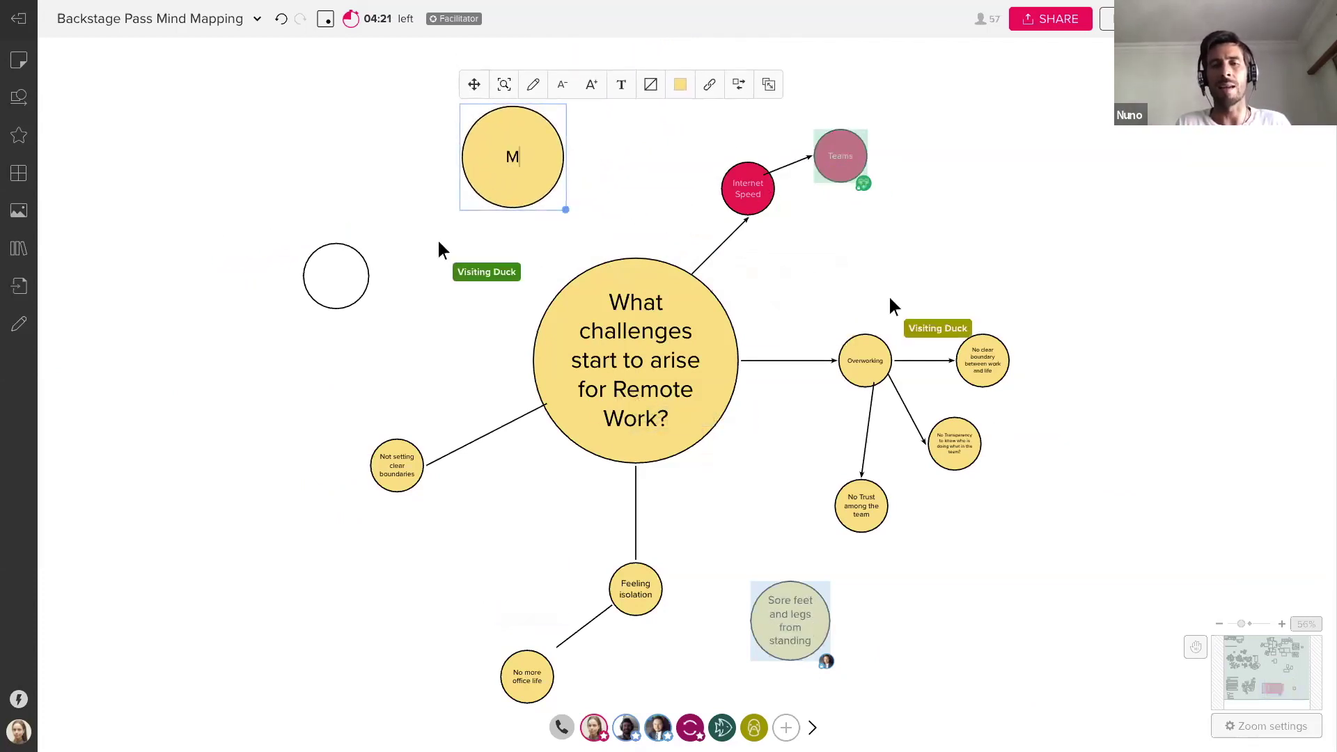
pyautogui.write('y produ')
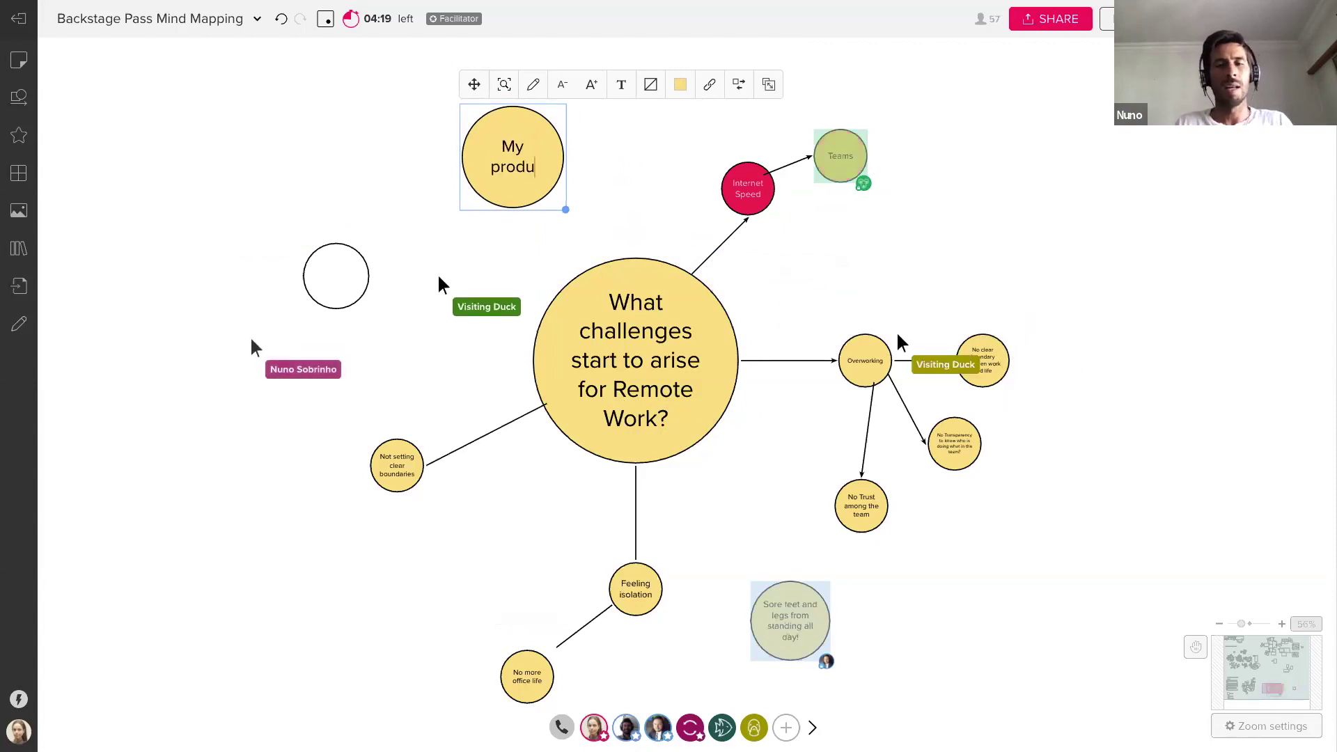
pyautogui.write('ct or service')
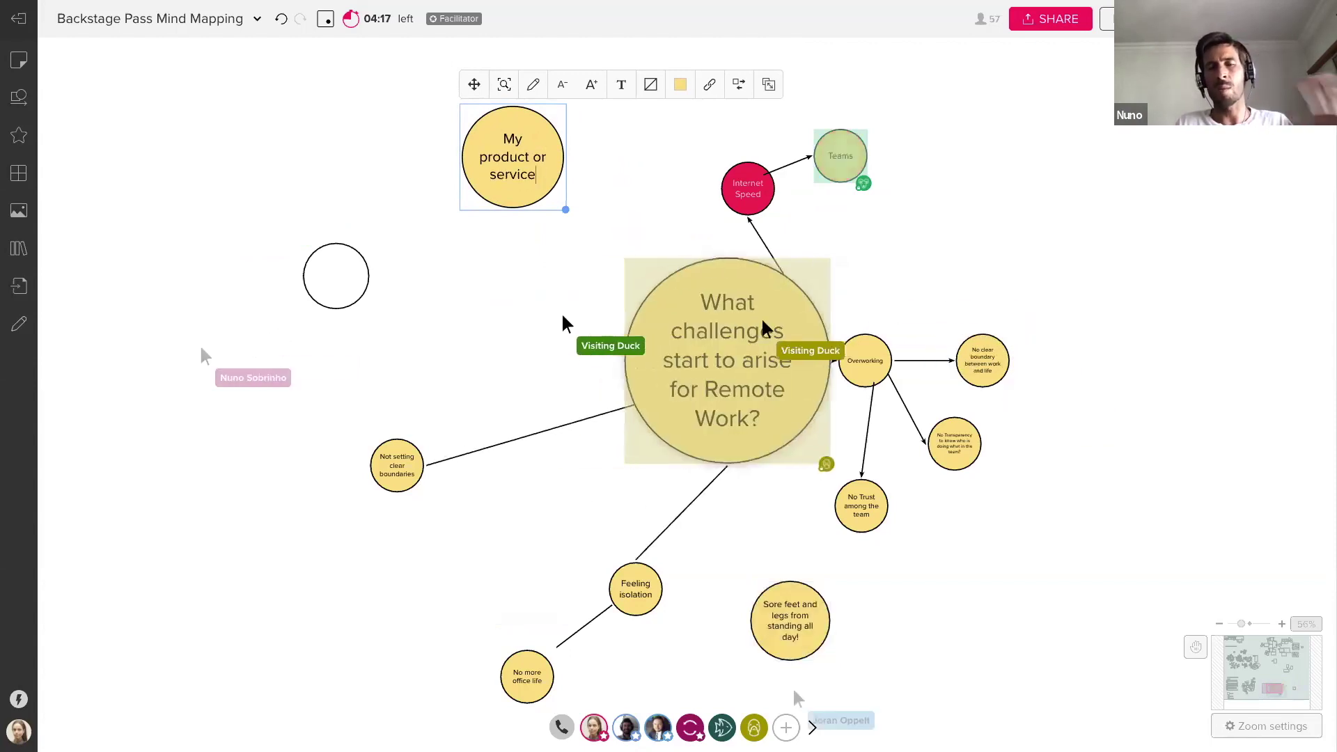
pyautogui.write(" doesn't c")
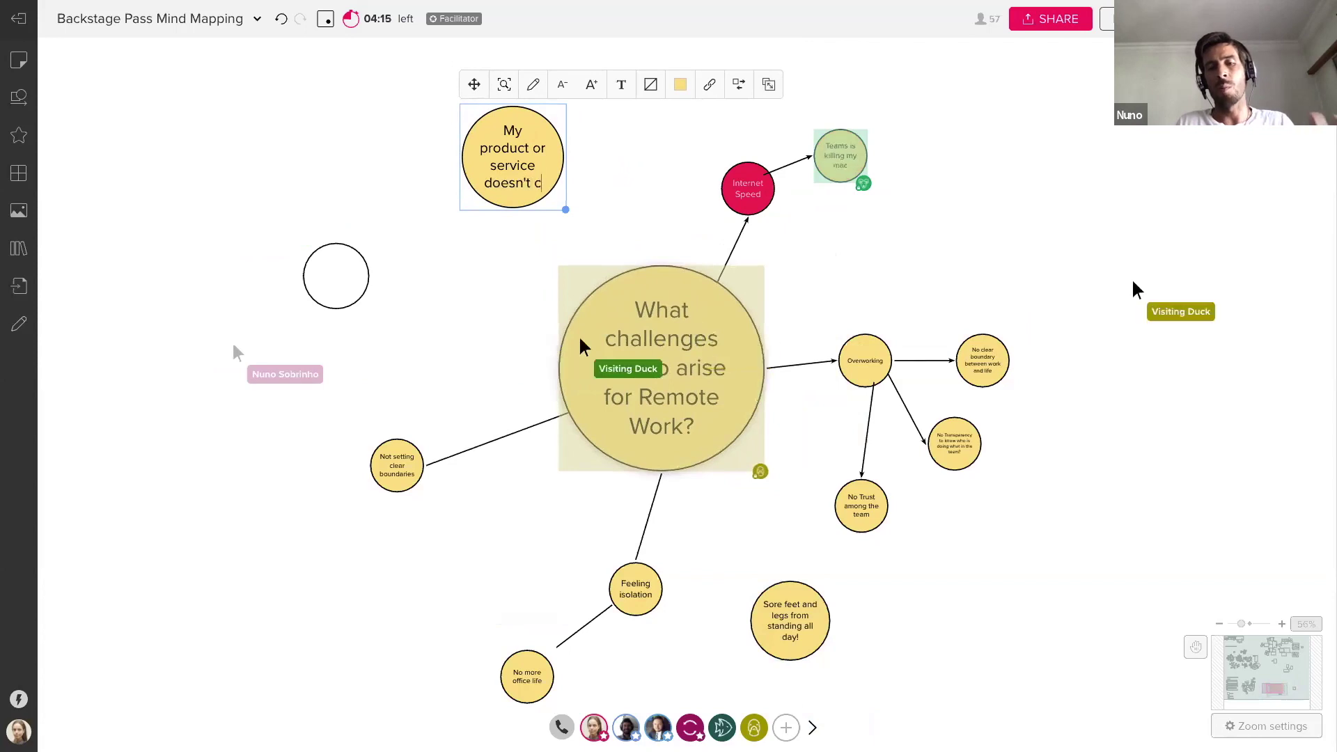
pyautogui.write('onvert well to remote')
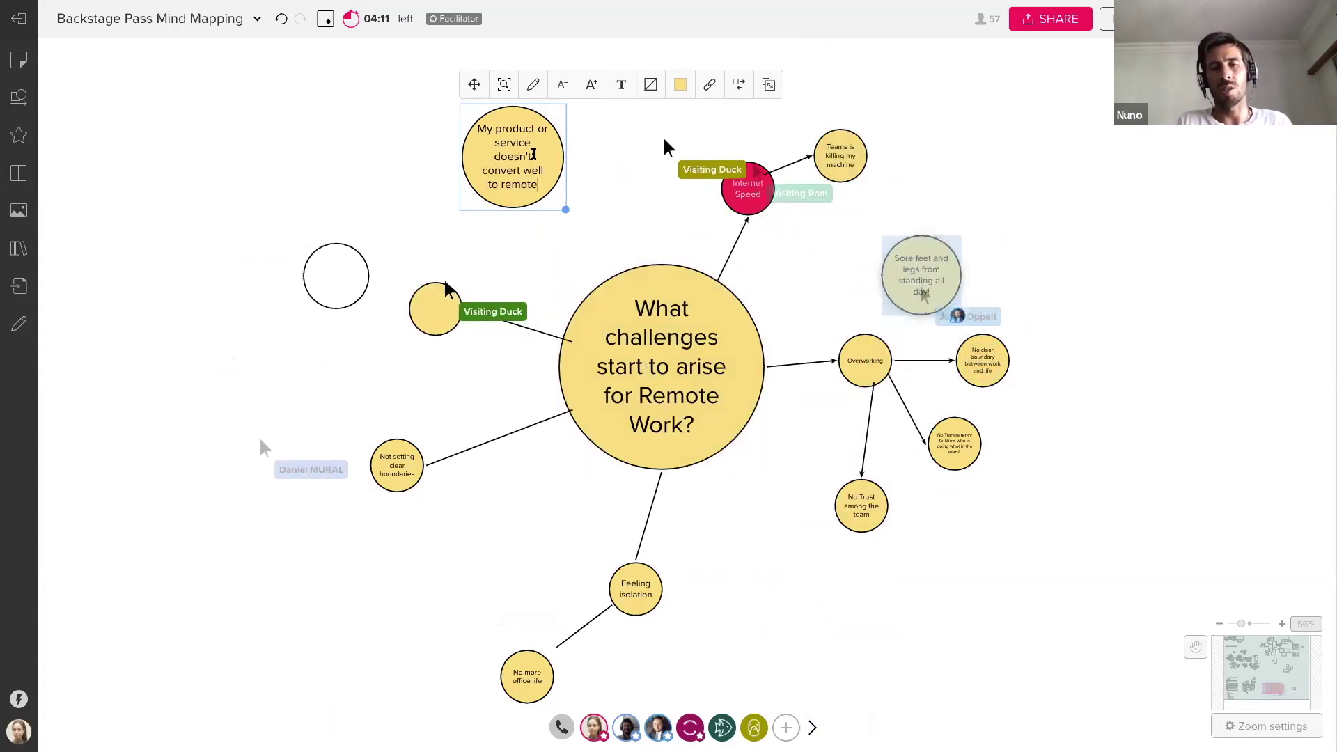
# Replace the circle's text with "How might I convert my service or product to remote environment?".
pyautogui.tripleClick(524, 153)
pyautogui.write('H')
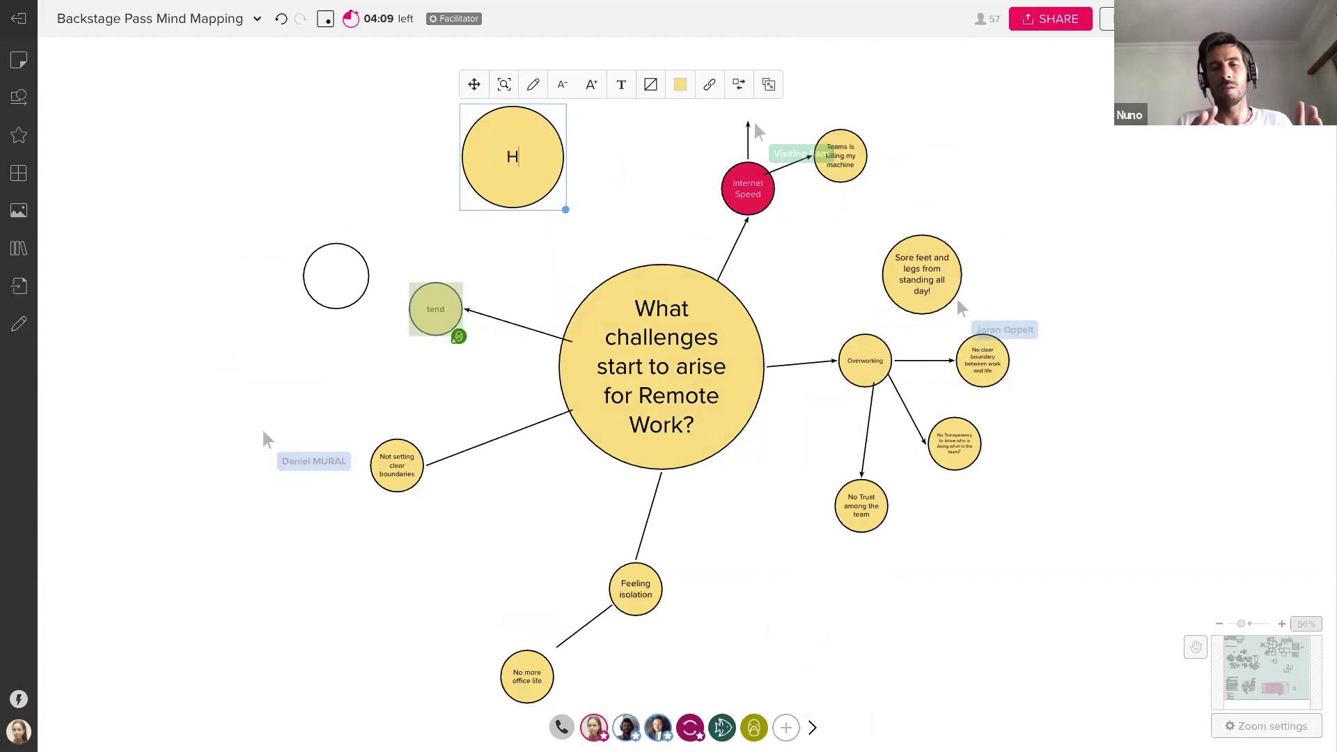
pyautogui.write('ow mig')
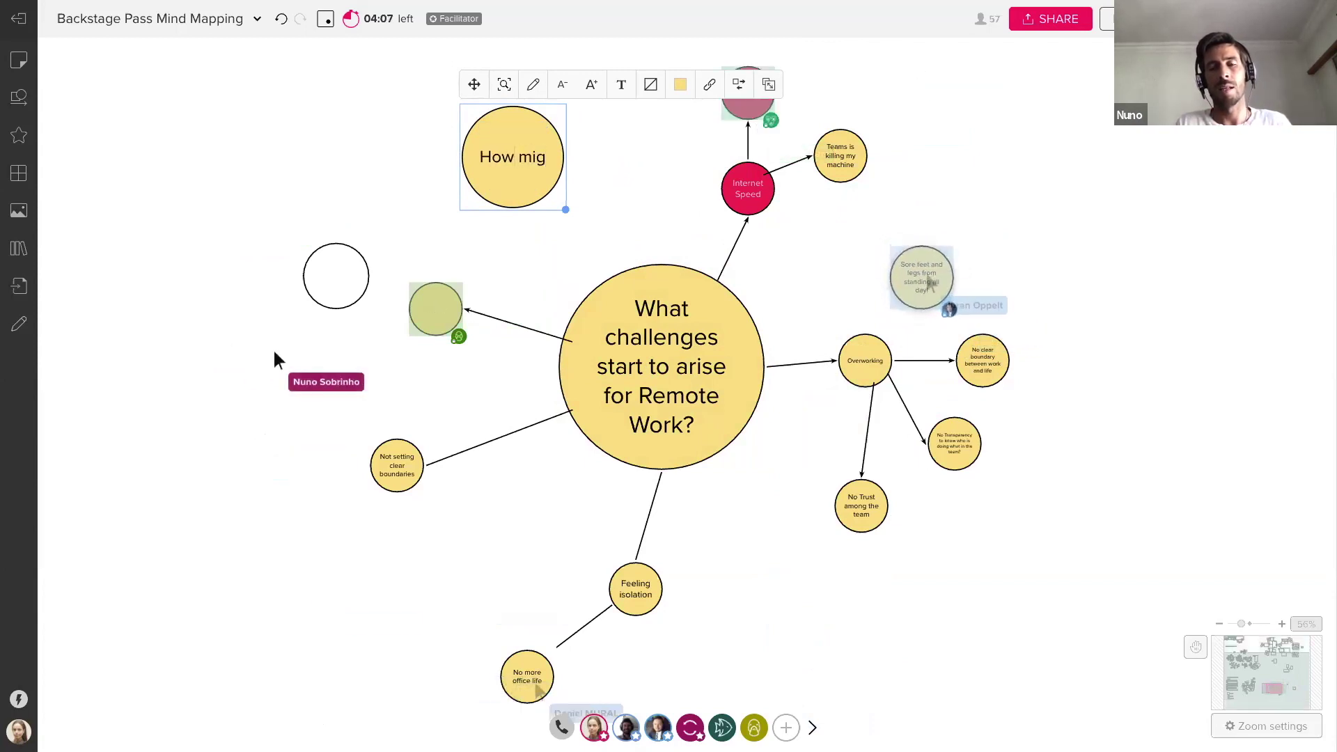
pyautogui.write('ht I co')
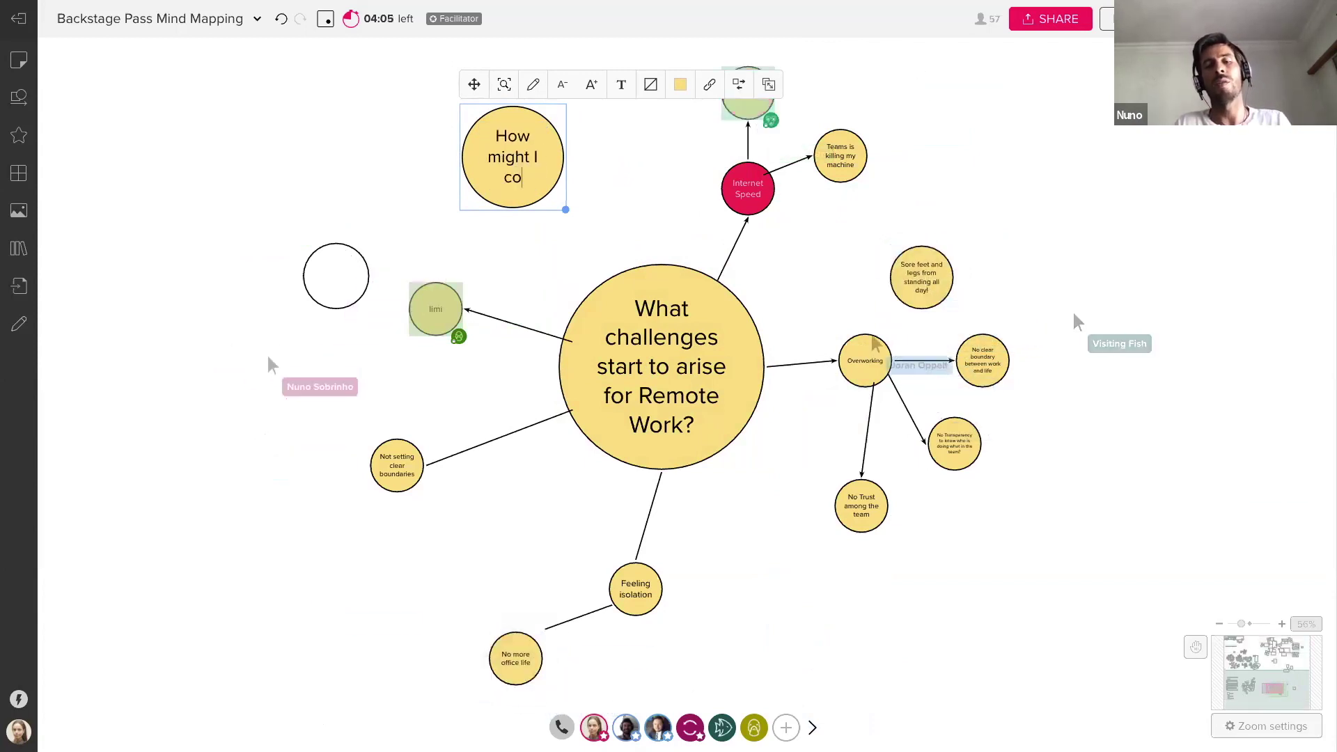
pyautogui.write('nvert my')
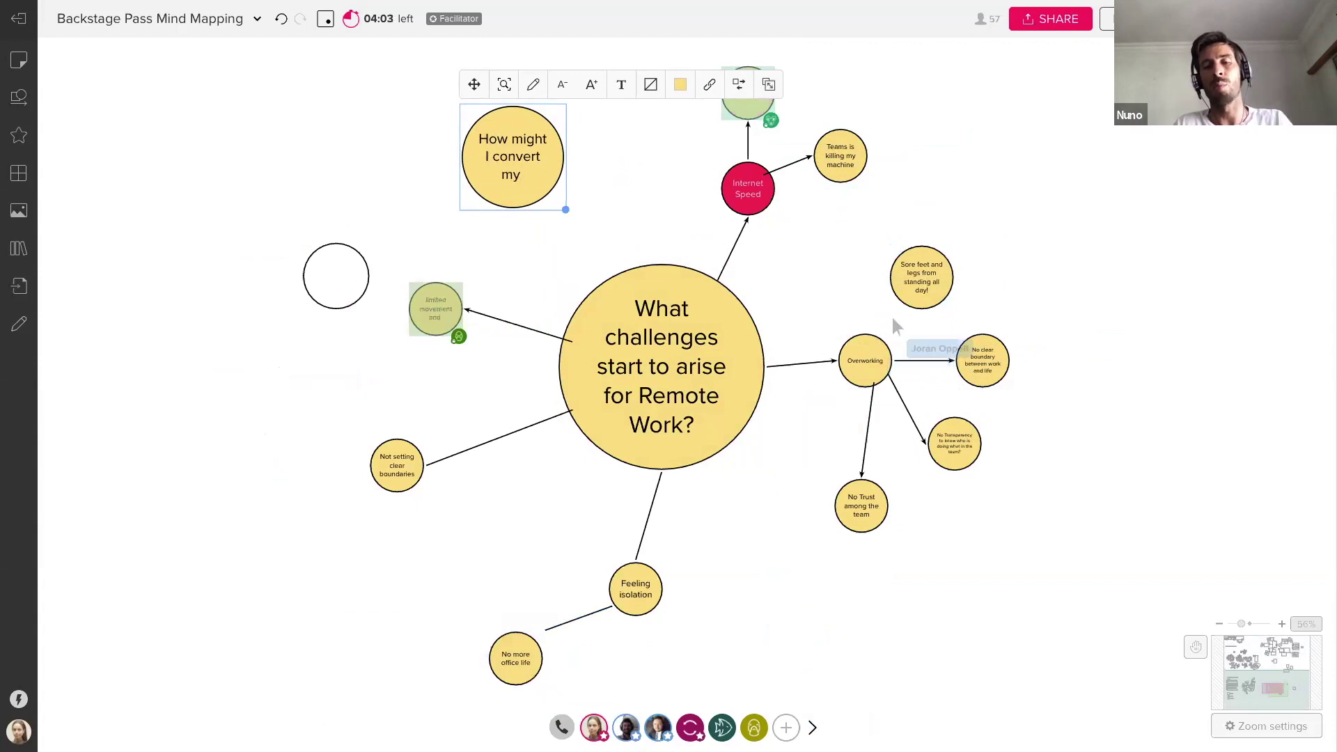
pyautogui.write(' service')
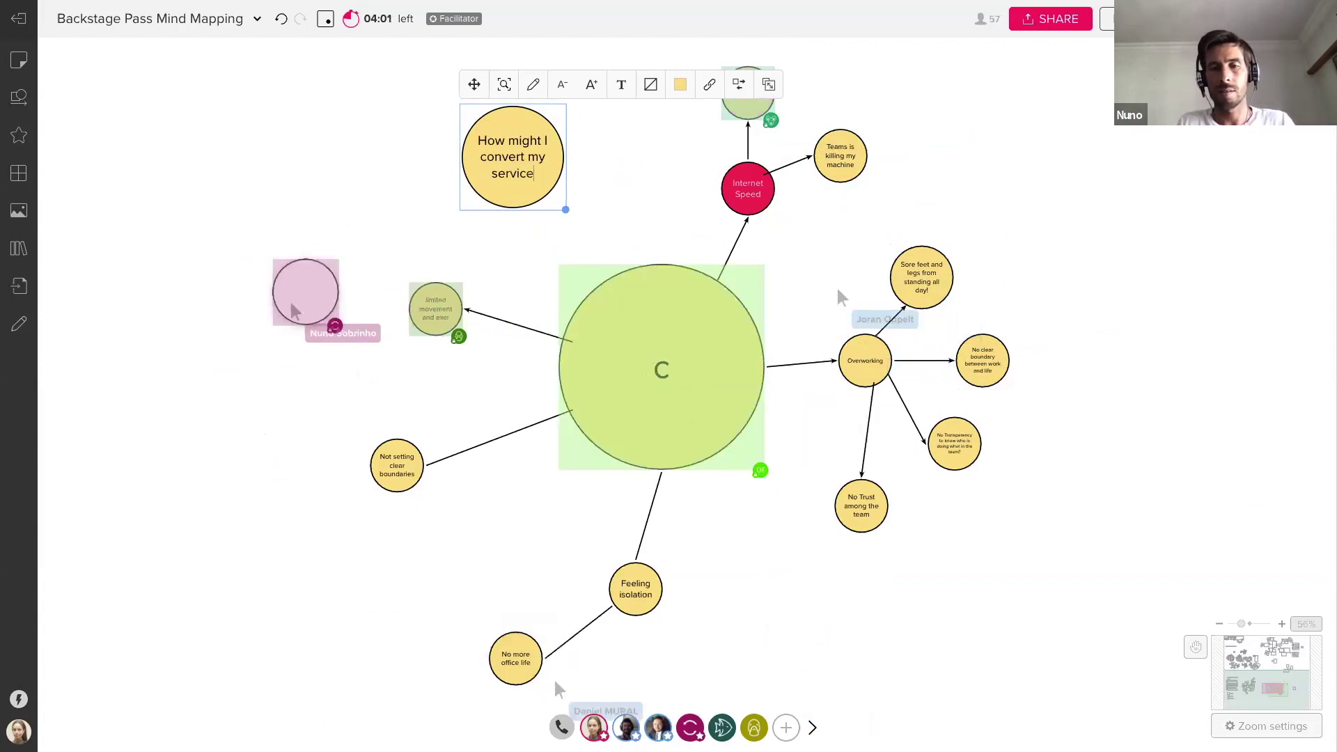
pyautogui.write(' or product to rem')
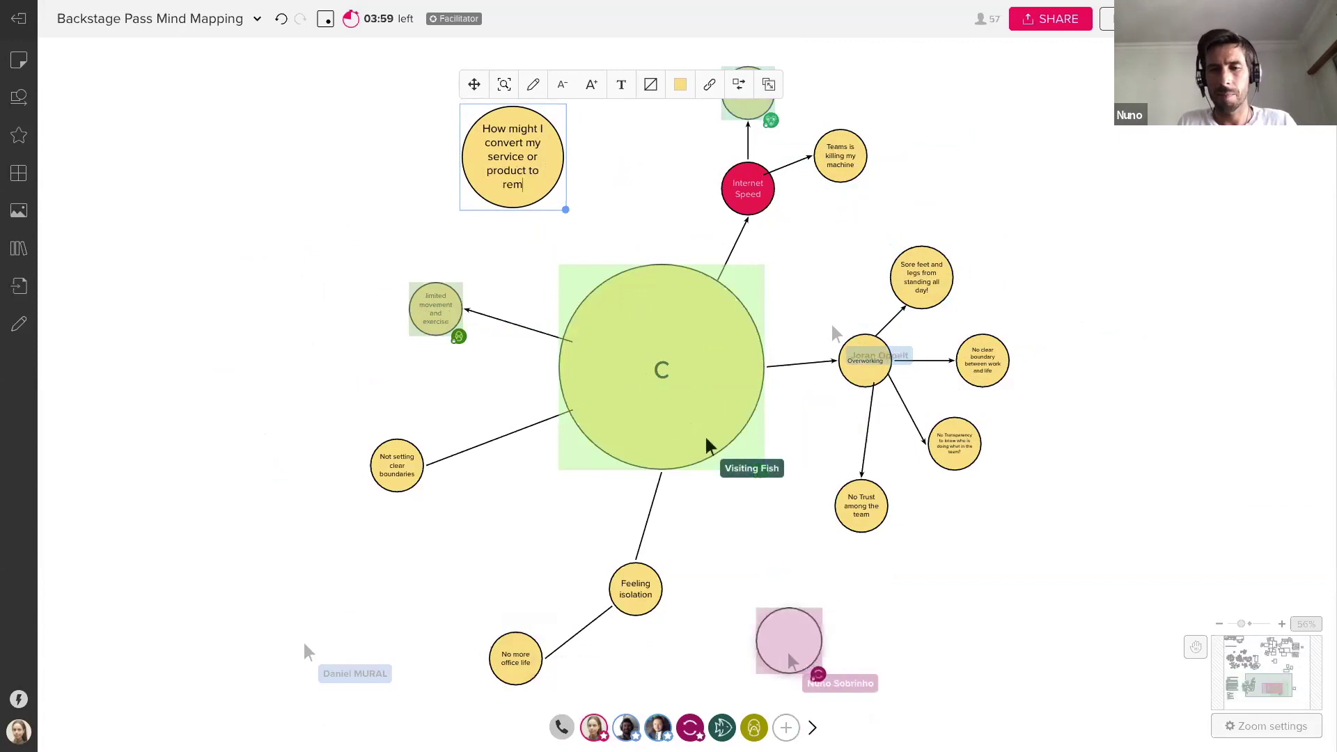
pyautogui.write('ote environme')
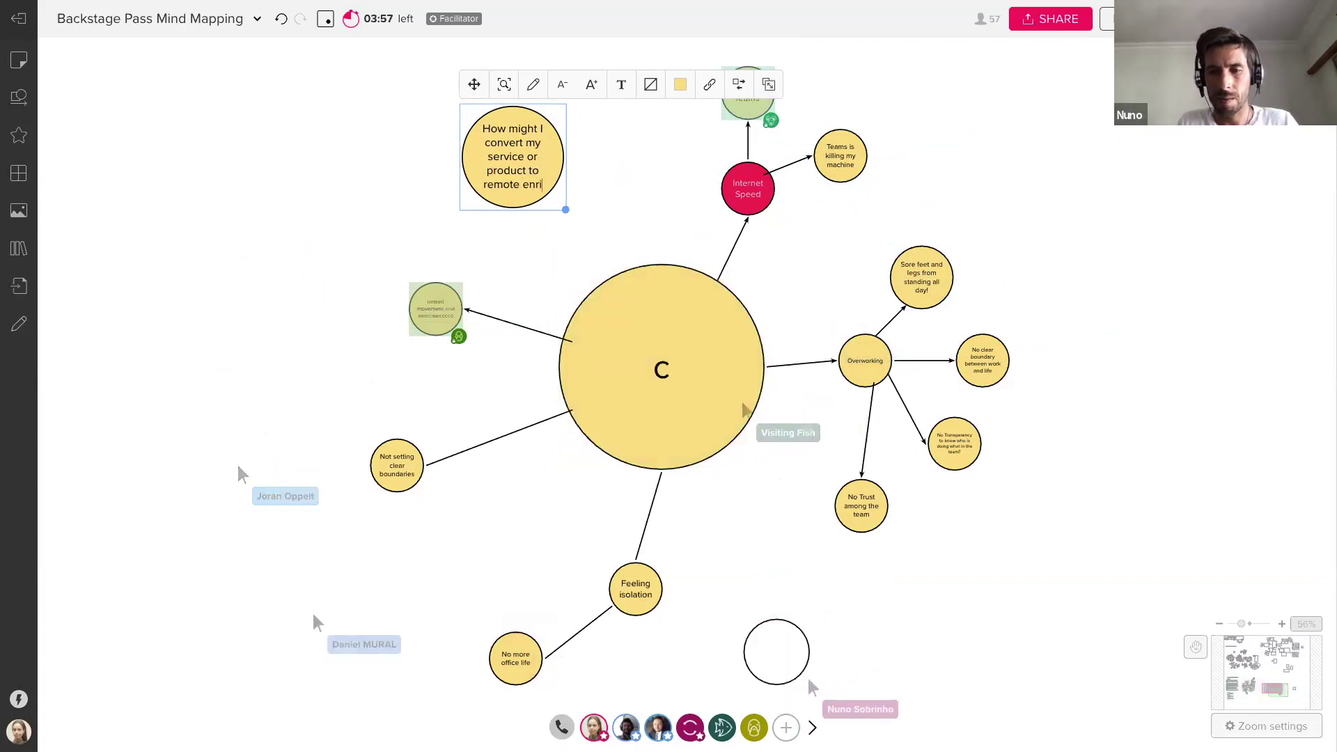
pyautogui.write('nt?')
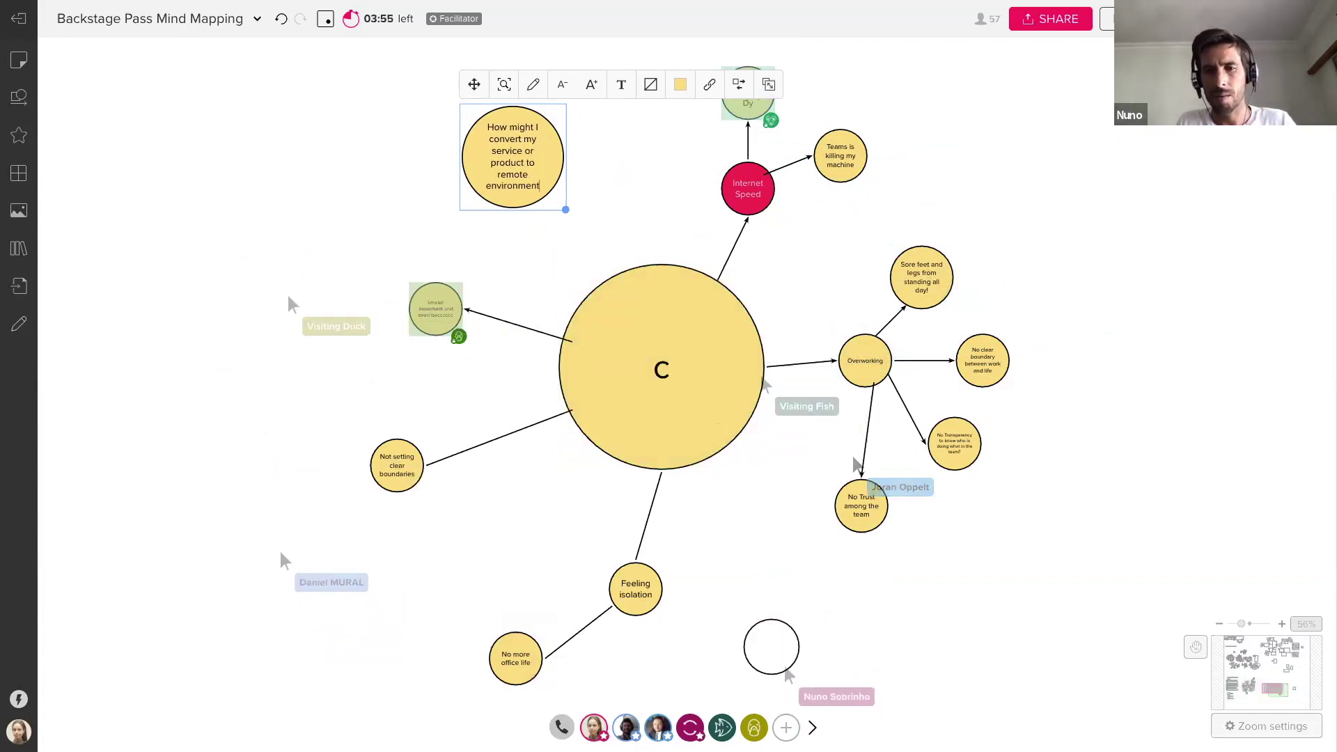
pyautogui.click(583, 169)
# Shrink the "How might I convert my service or product to remote environment?" circle slightly and clear its selection.
pyautogui.click(489, 160)
pyautogui.moveTo(562, 210); pyautogui.dragTo(526, 198)
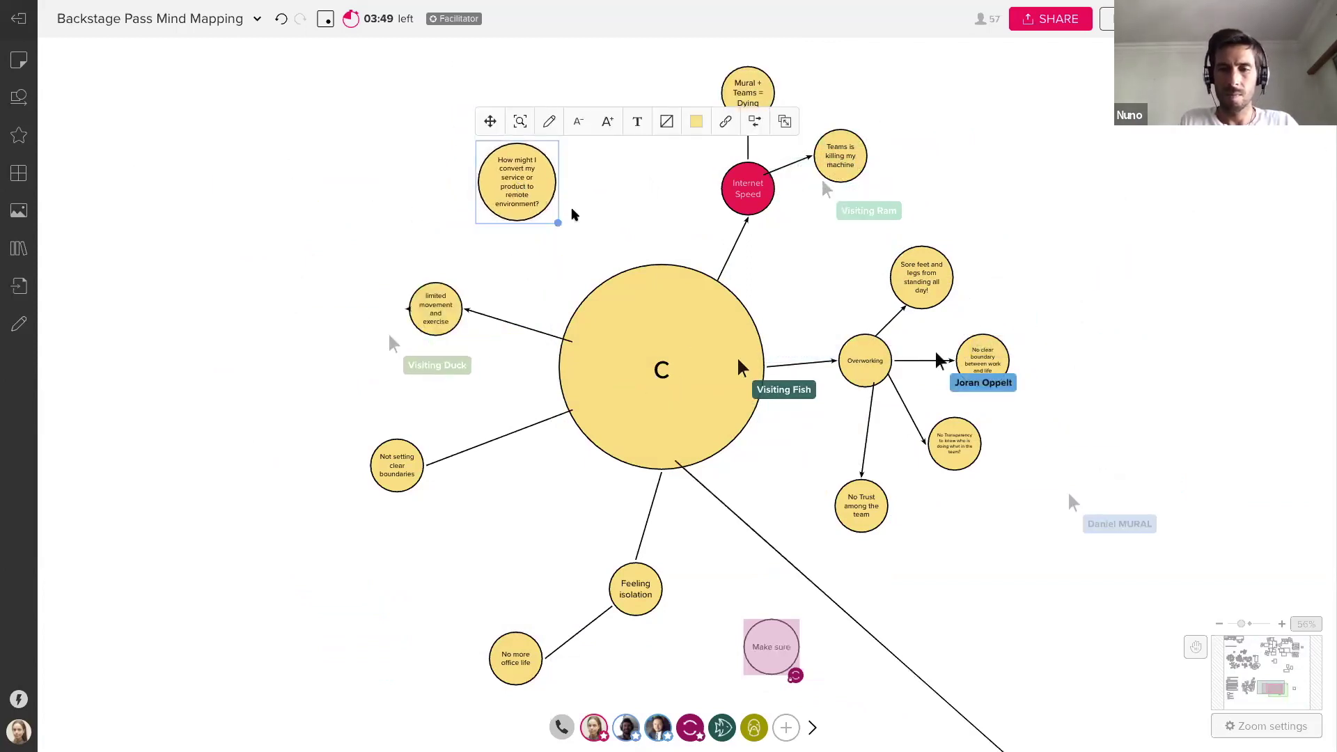
pyautogui.click(579, 227)
pyautogui.click(590, 284)
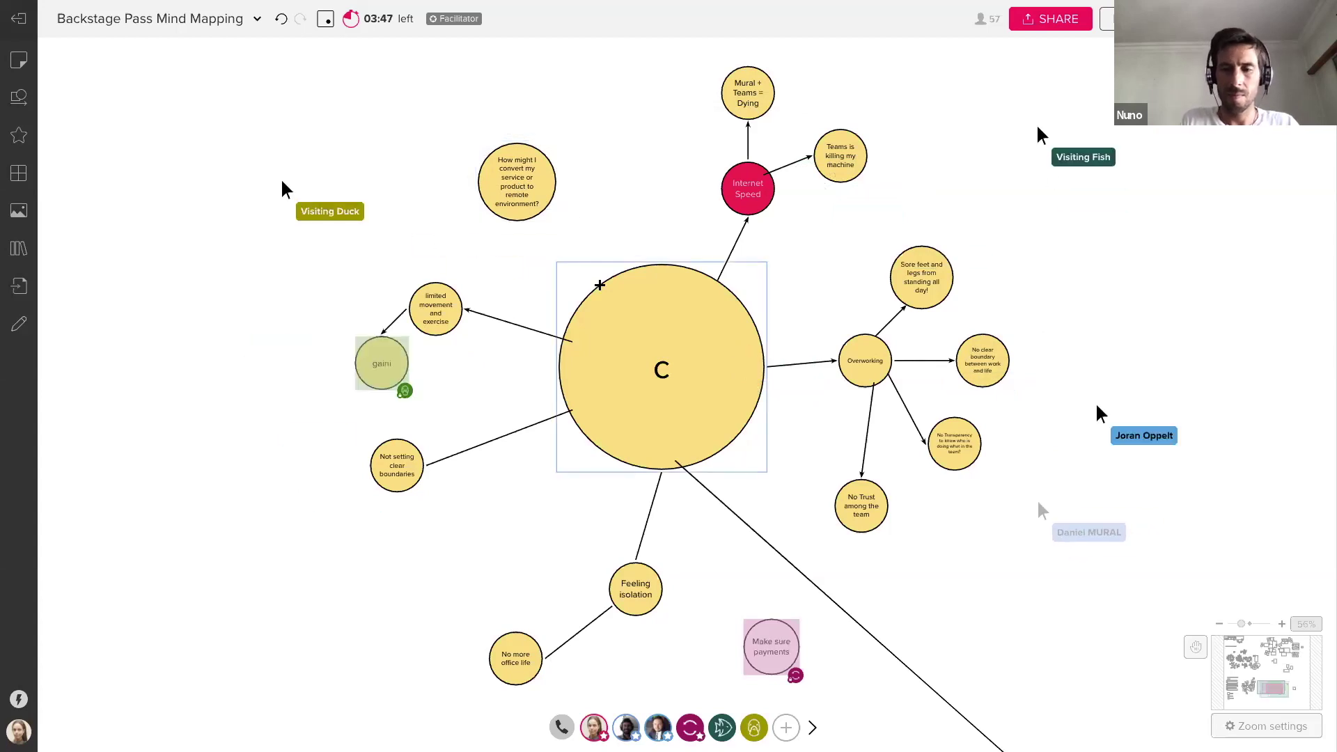
# Connect the central circle to the "How might I convert my service or product to remote environment?" circle with an arrow.
pyautogui.moveTo(590, 283); pyautogui.dragTo(528, 221)
pyautogui.click(394, 223)
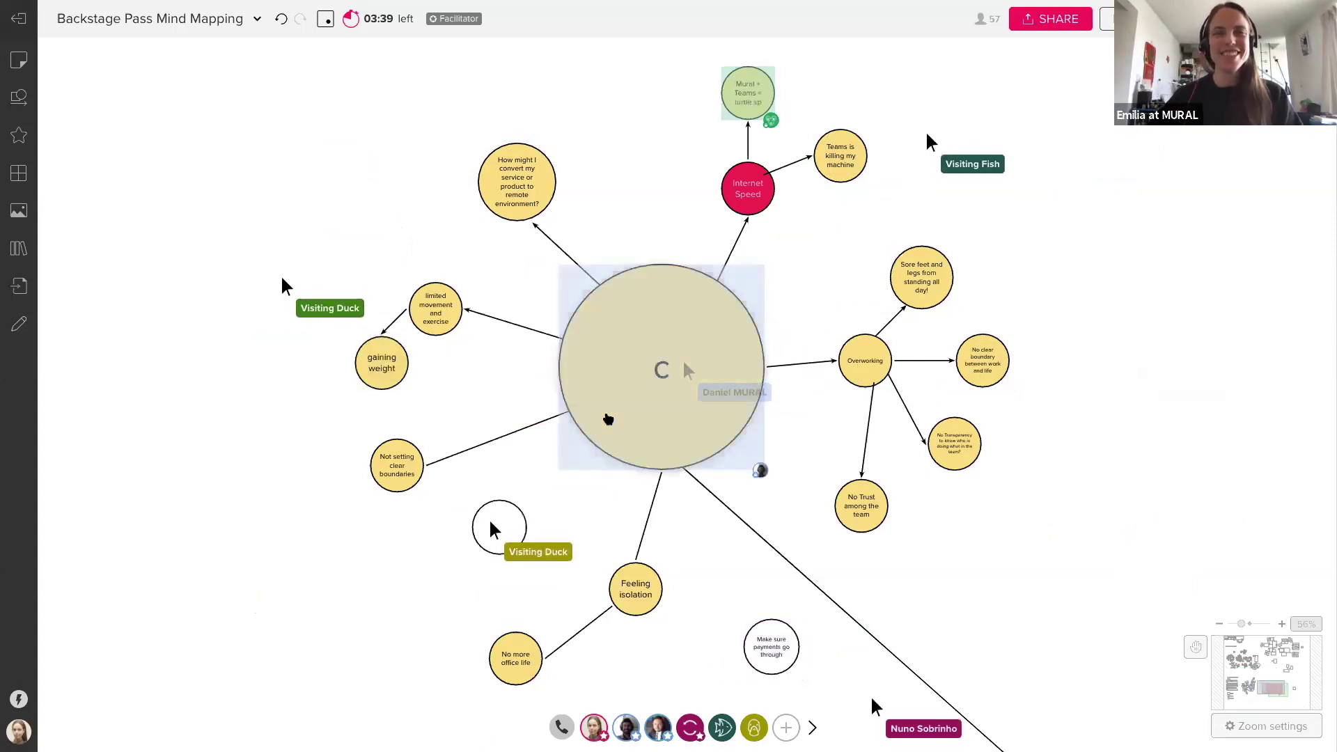
# Examine the "Work at home" and "Live at work" cluster and its connection to the central remote-work challenges circle.
pyautogui.scroll(-2, 733, 413)
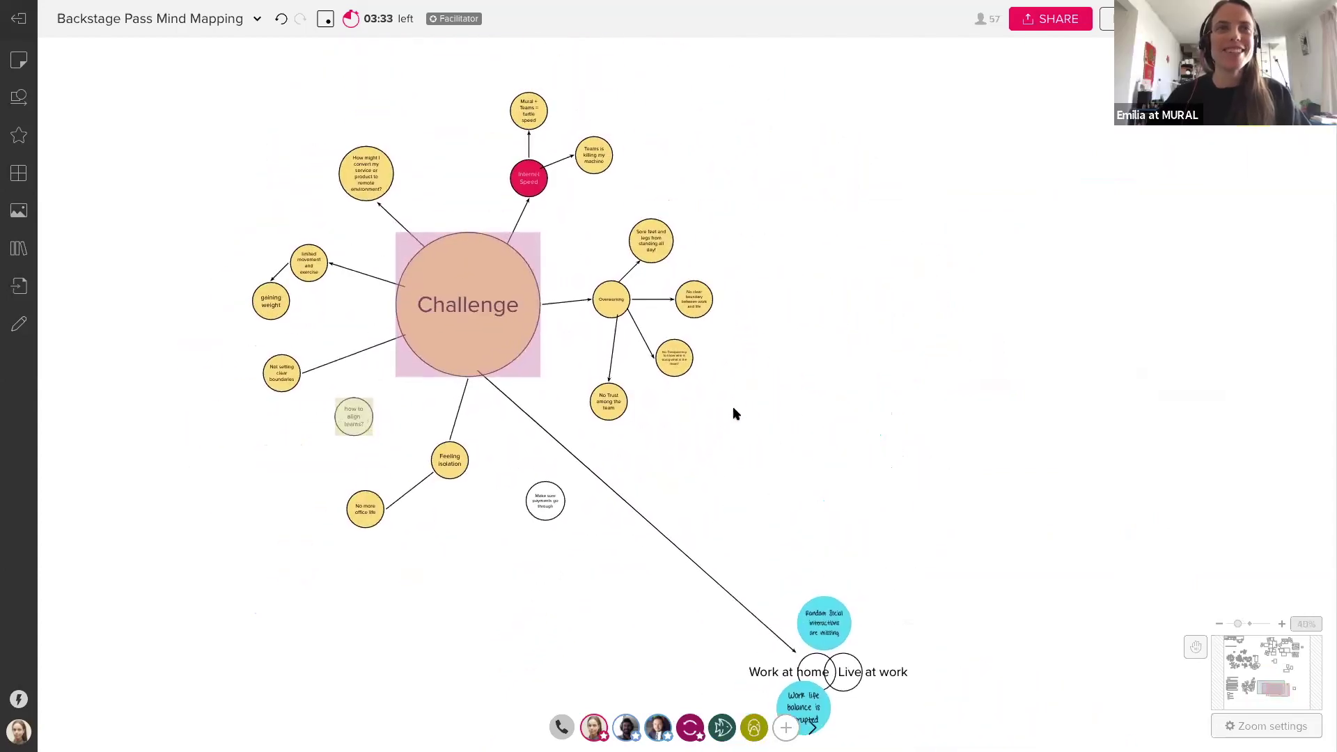
pyautogui.scroll(5, 733, 417)
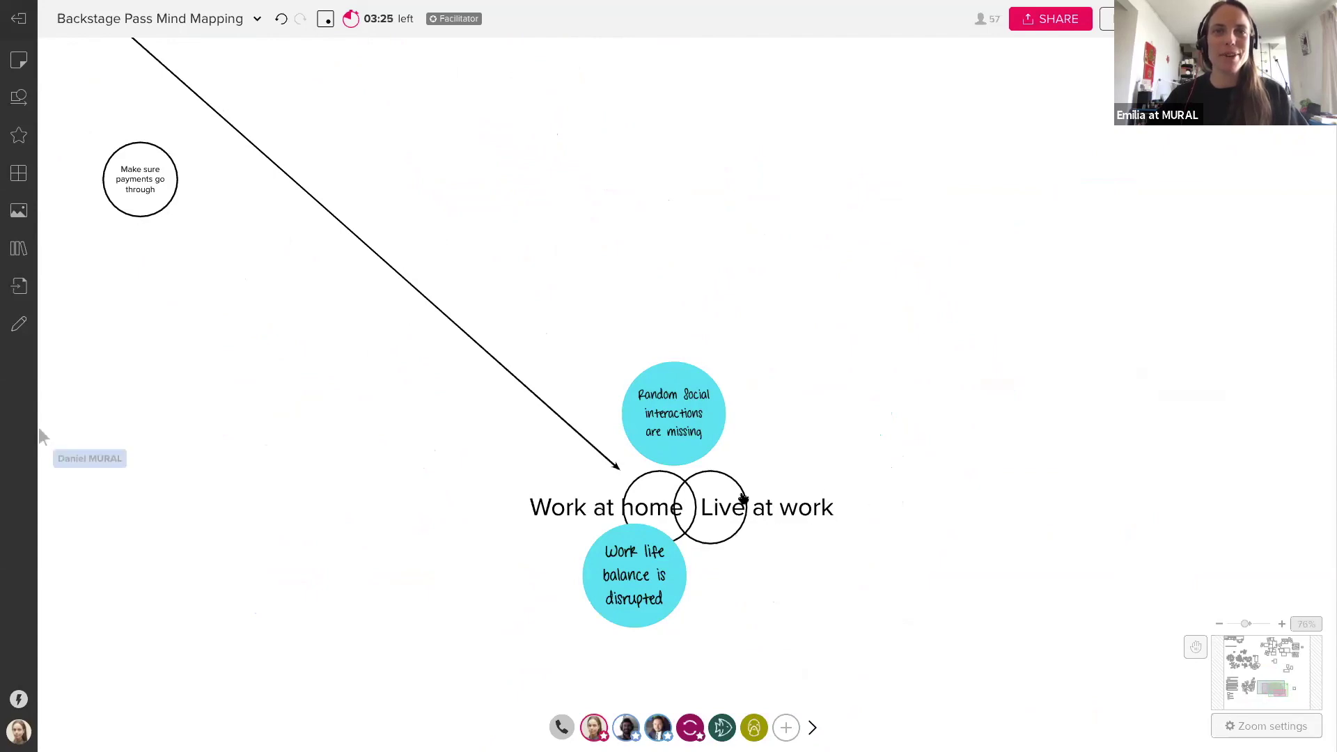
pyautogui.scroll(-3, 738, 496)
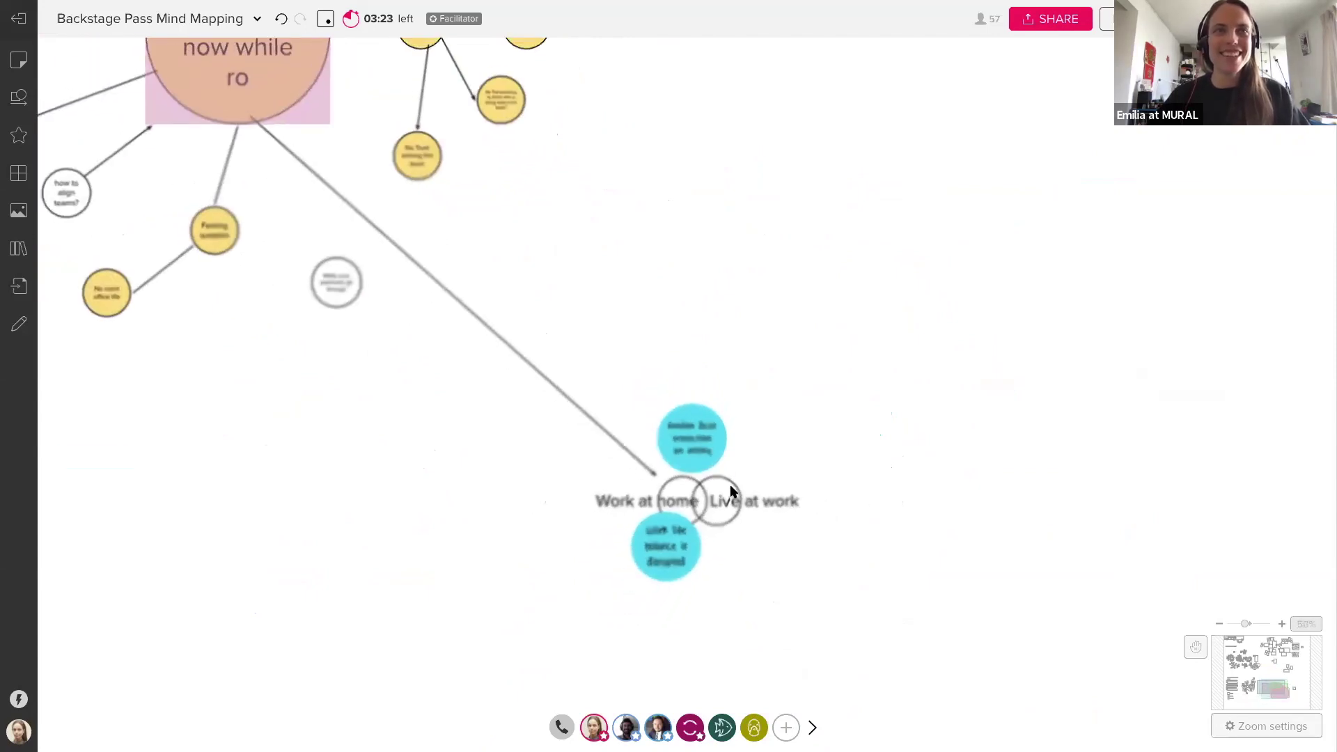
pyautogui.hscroll(-2, 731, 492)
pyautogui.scroll(1, 731, 492)
pyautogui.hscroll(-1, 650, 449)
pyautogui.scroll(1, 650, 450)
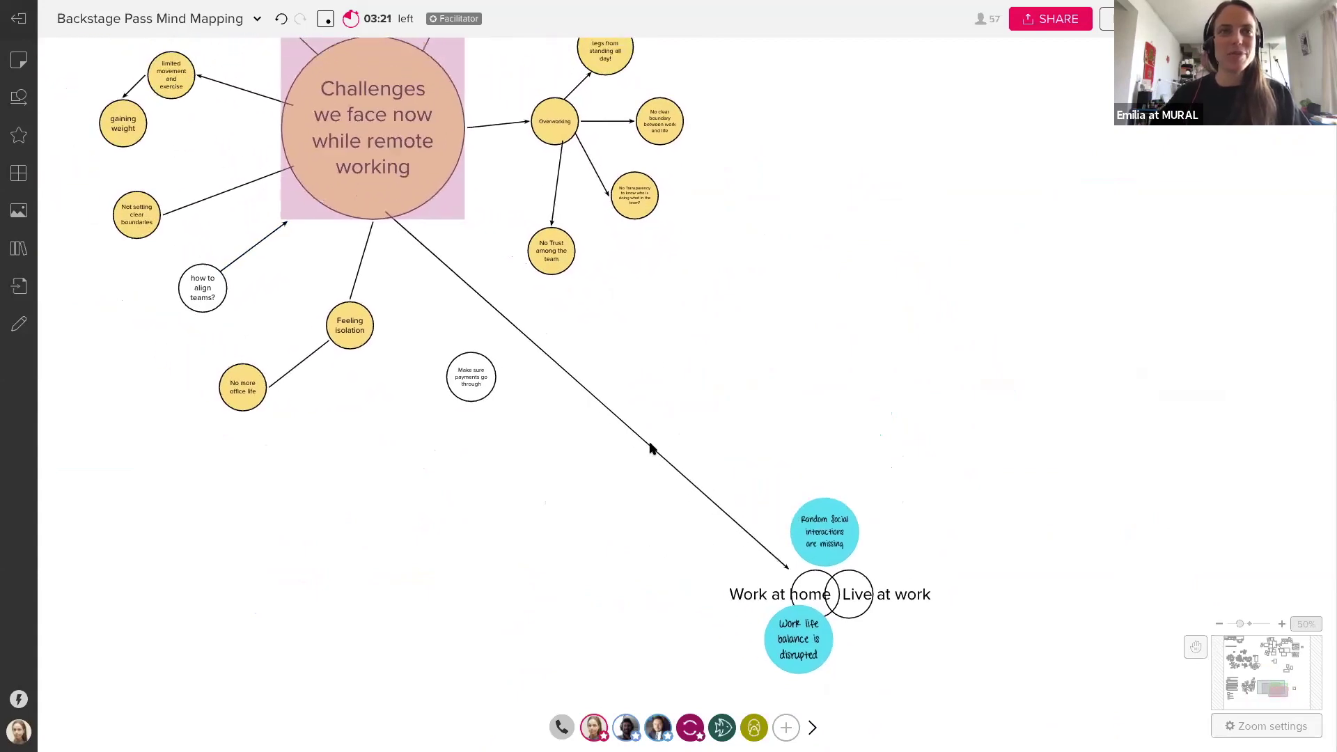
pyautogui.hscroll(-3, 651, 449)
pyautogui.scroll(2, 651, 450)
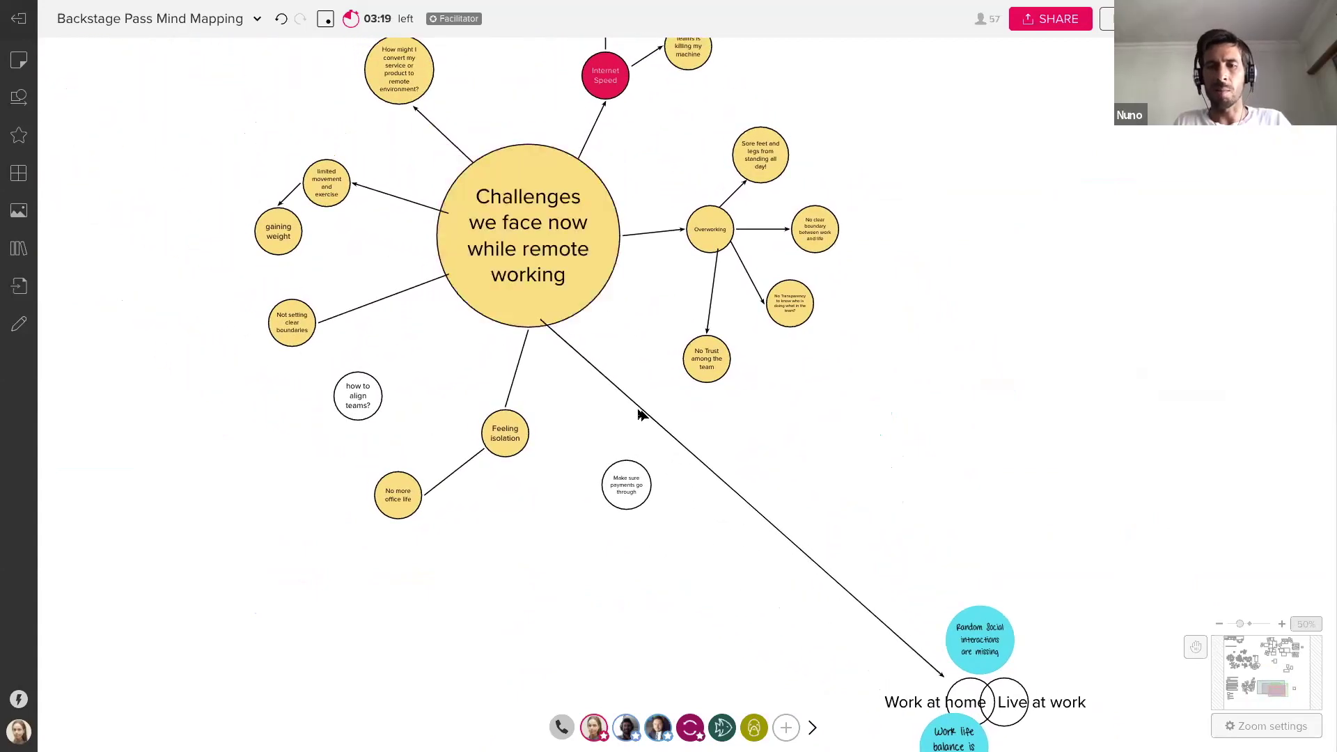
# Examine the Internet Speed branch and the new ideas growing from "Teams is killing my machine".
pyautogui.scroll(-1, 641, 414)
pyautogui.hscroll(-2, 641, 414)
pyautogui.scroll(2, 641, 415)
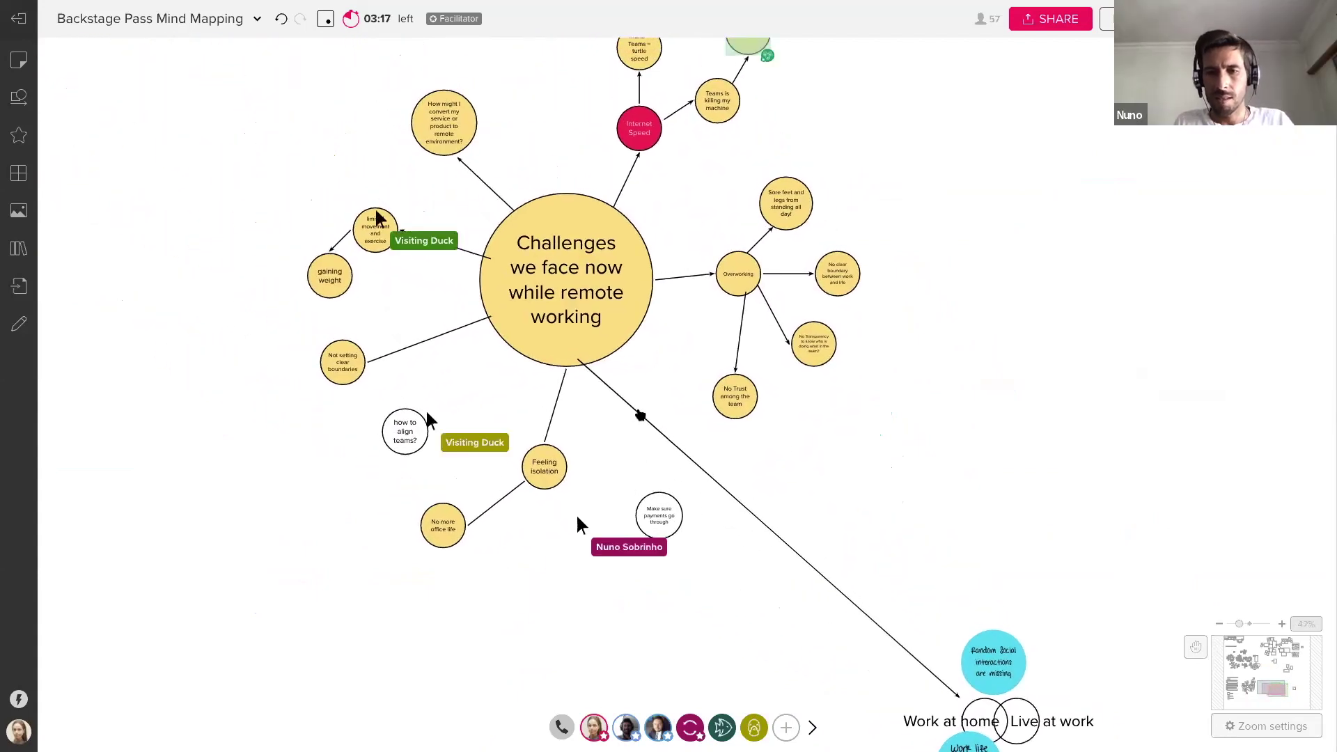
pyautogui.scroll(1, 689, 383)
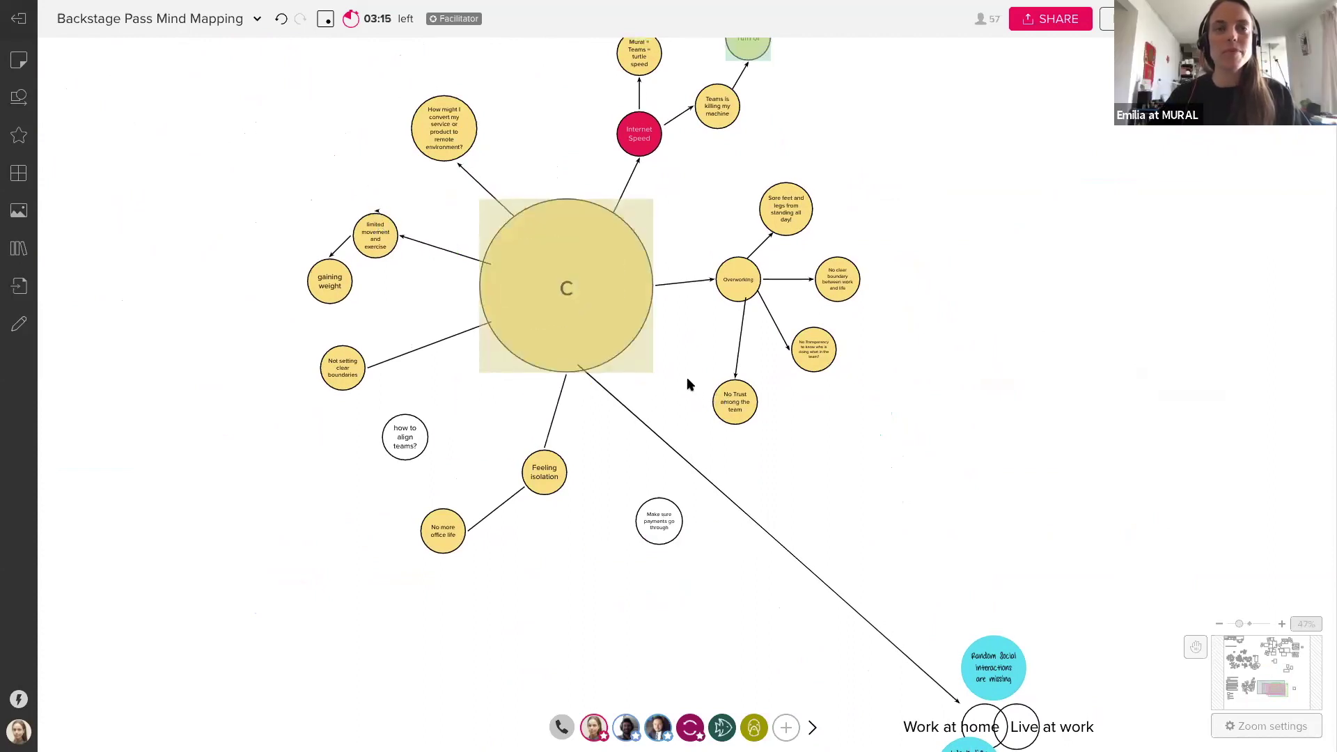
pyautogui.scroll(2, 688, 384)
pyautogui.hscroll(-1, 687, 384)
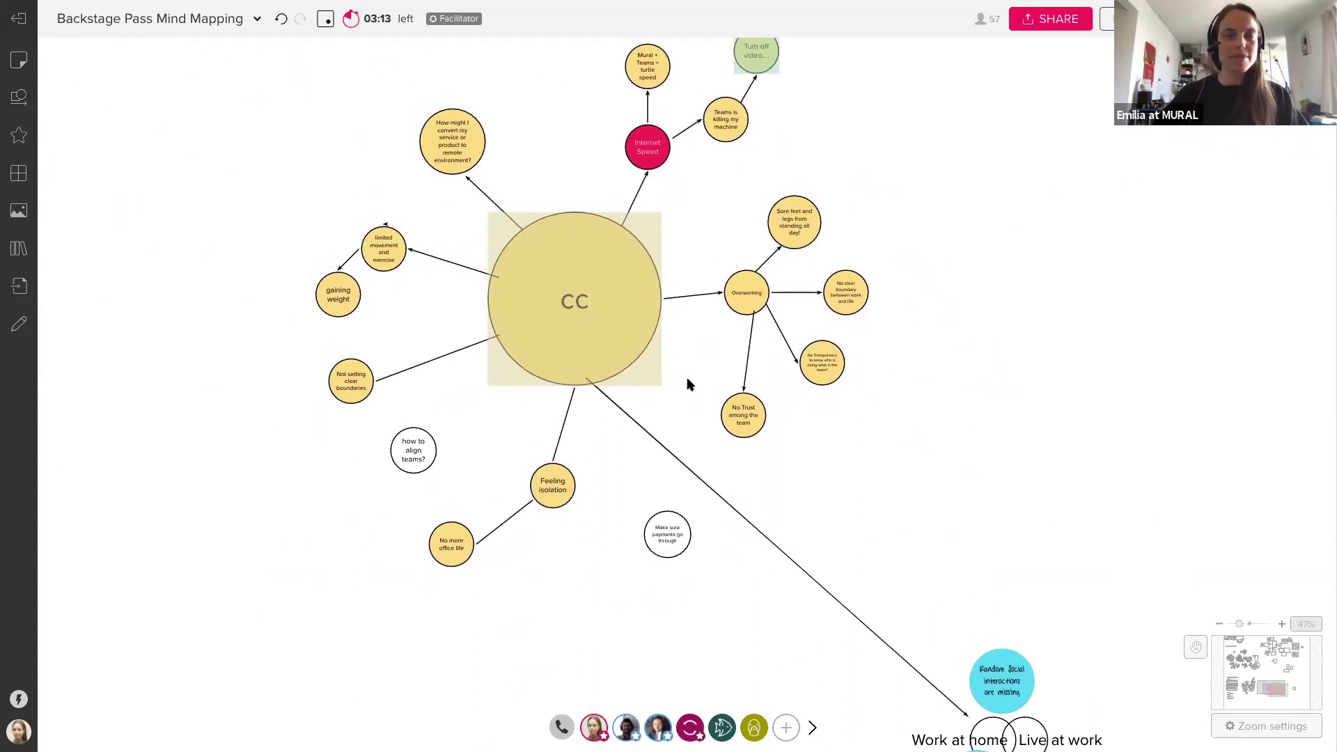
pyautogui.scroll(5, 687, 384)
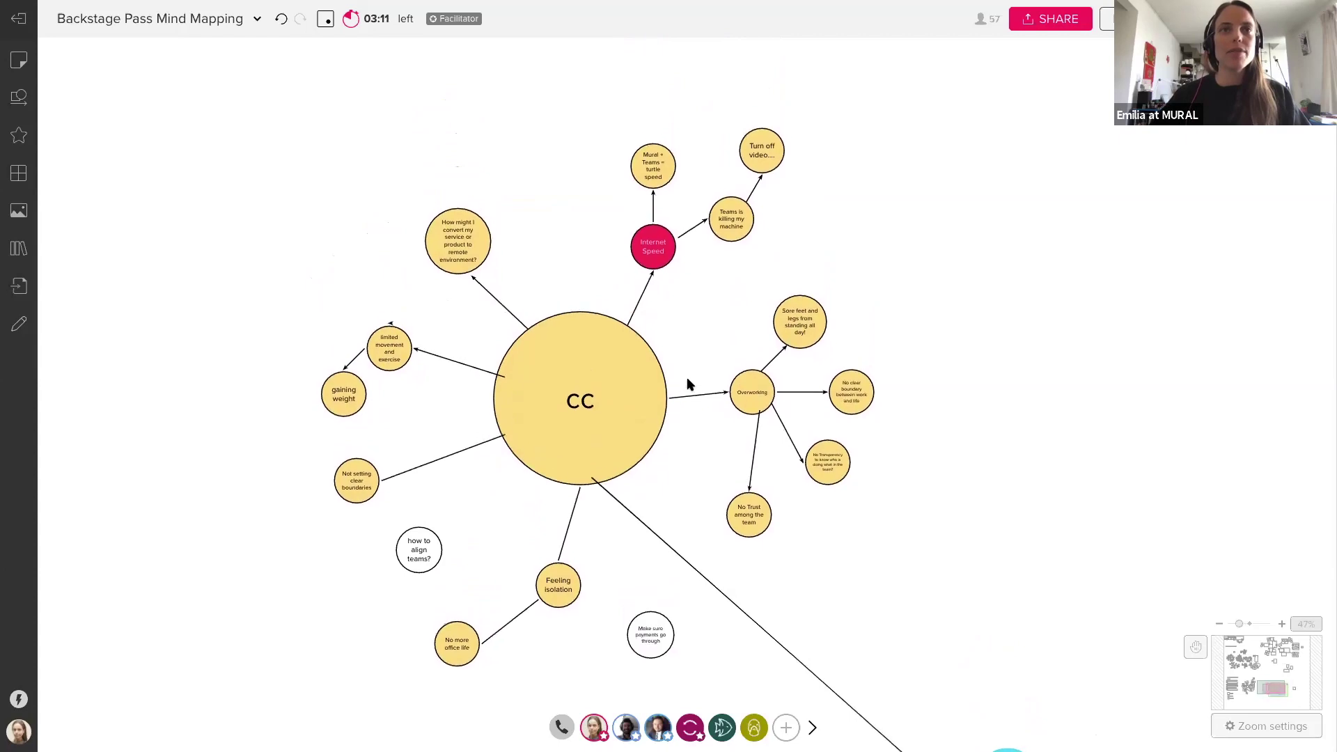
pyautogui.scroll(2, 703, 358)
pyautogui.scroll(1, 731, 209)
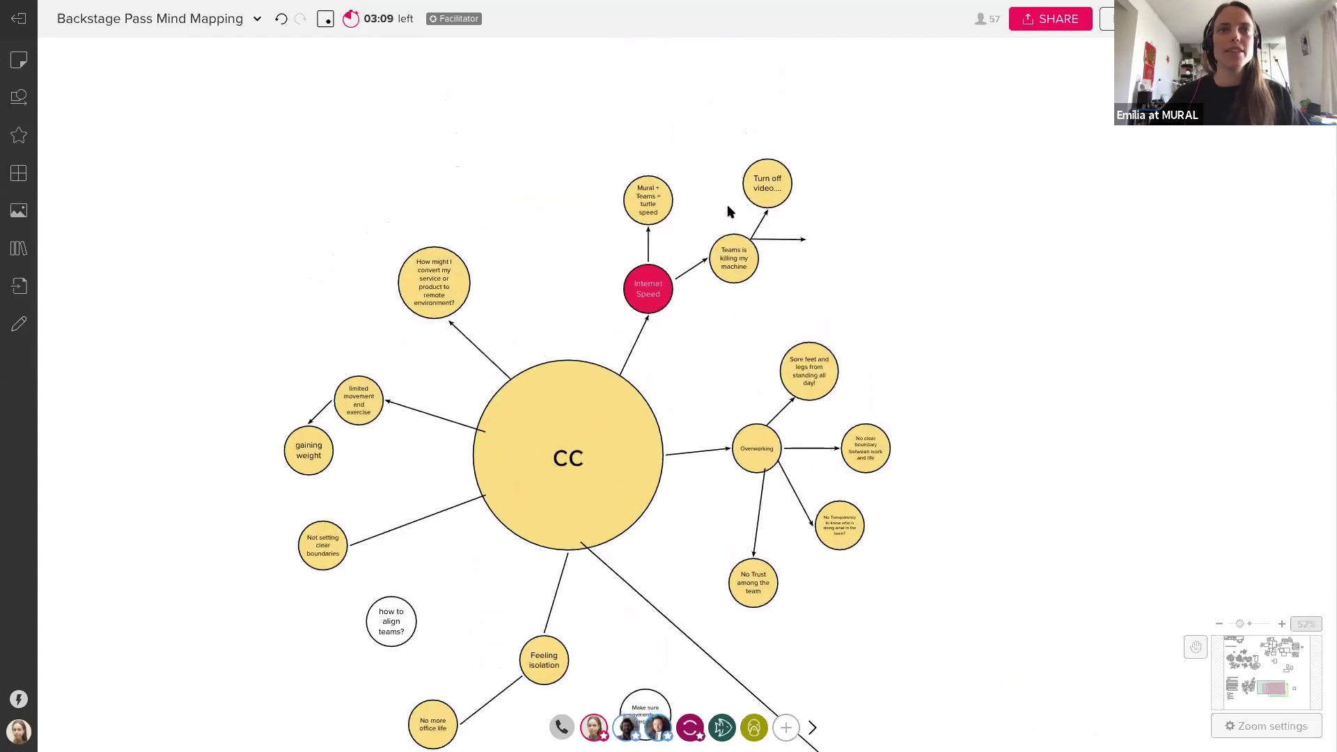
pyautogui.scroll(5, 729, 211)
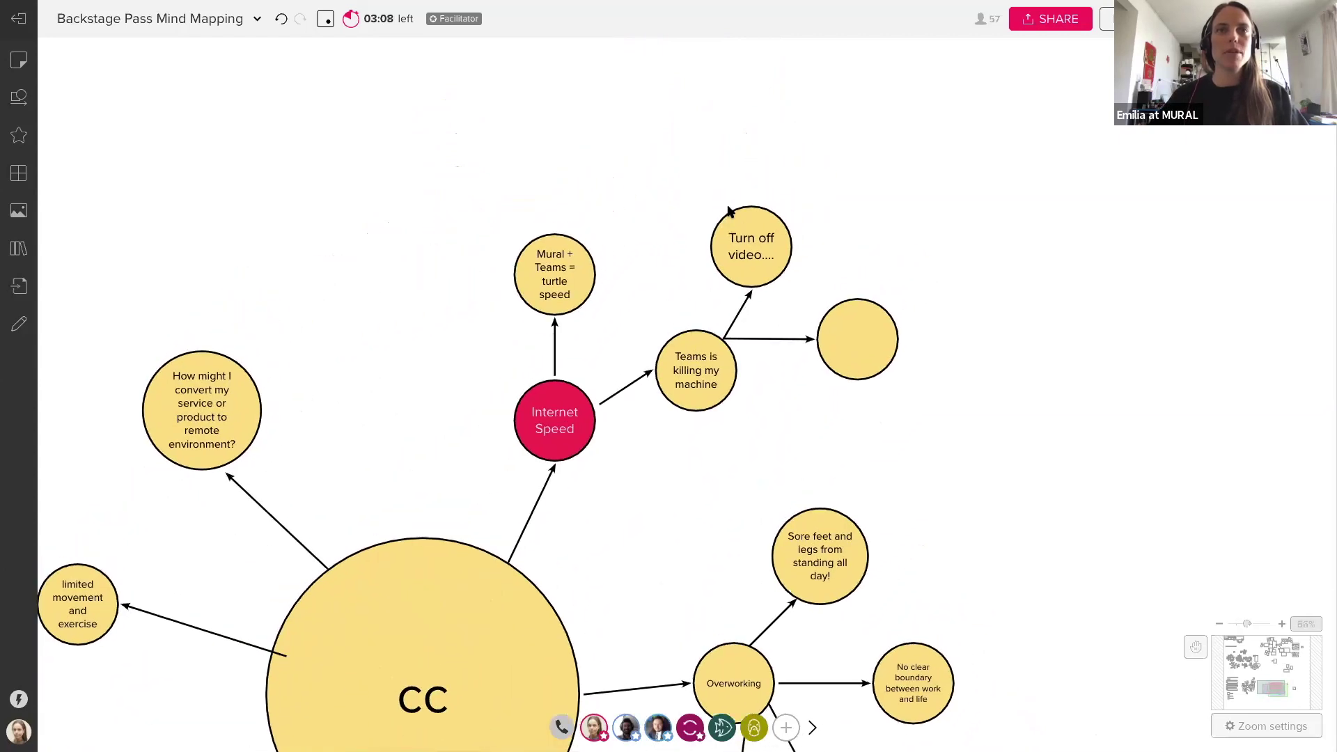
pyautogui.scroll(4, 729, 211)
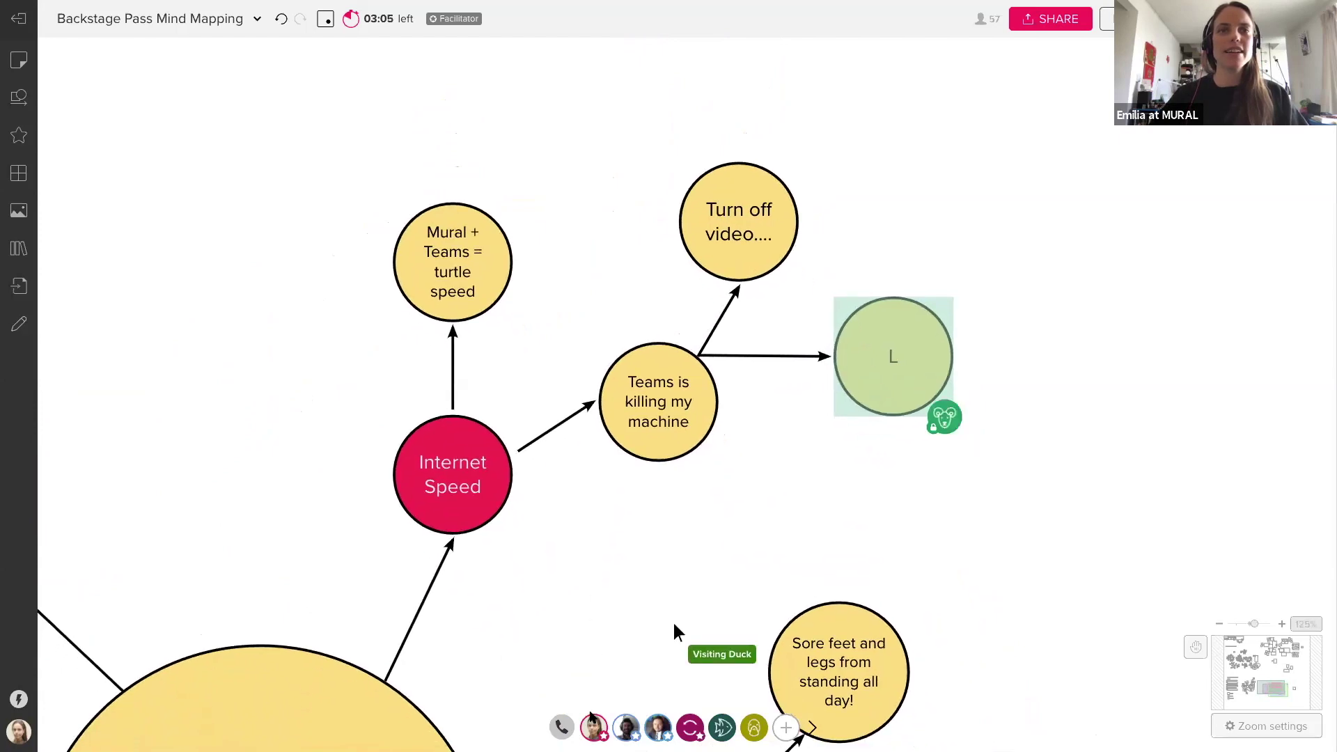
# Ask the mural's participants to follow the facilitator's view.
pyautogui.click(592, 718)
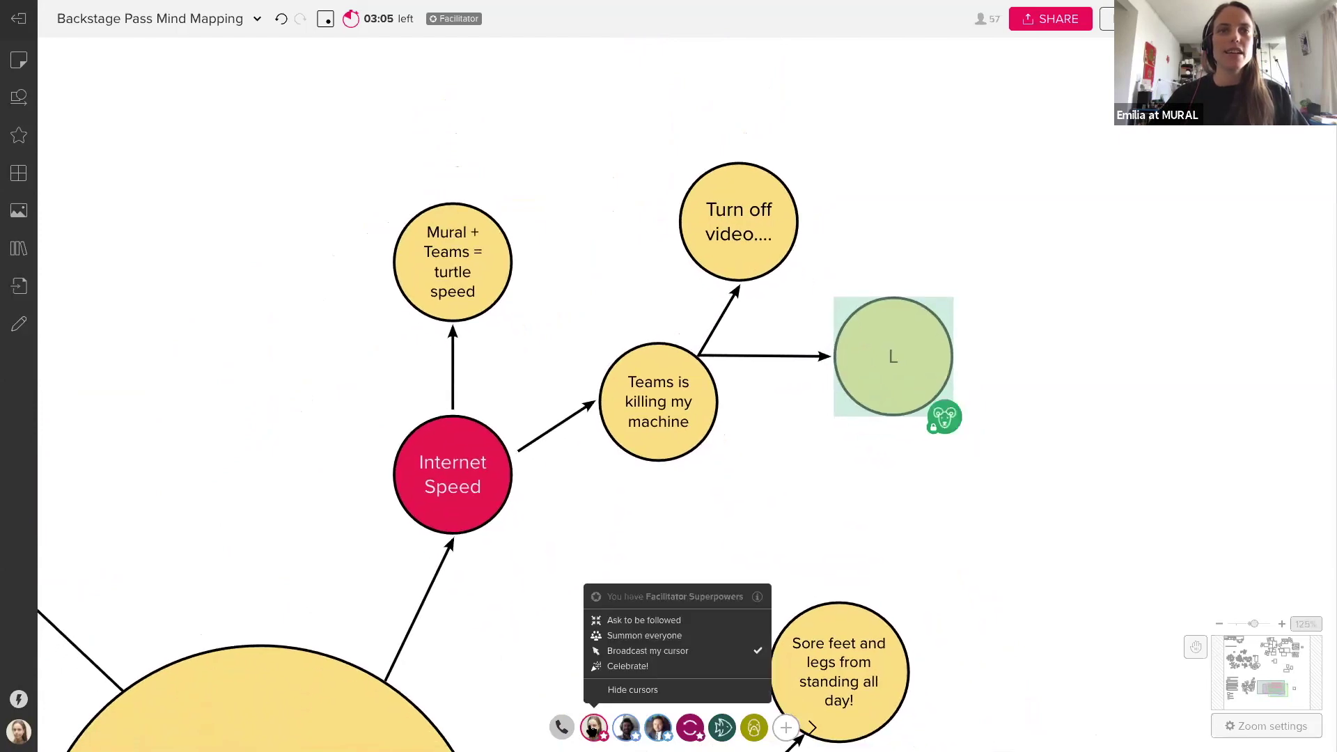
pyautogui.click(741, 506)
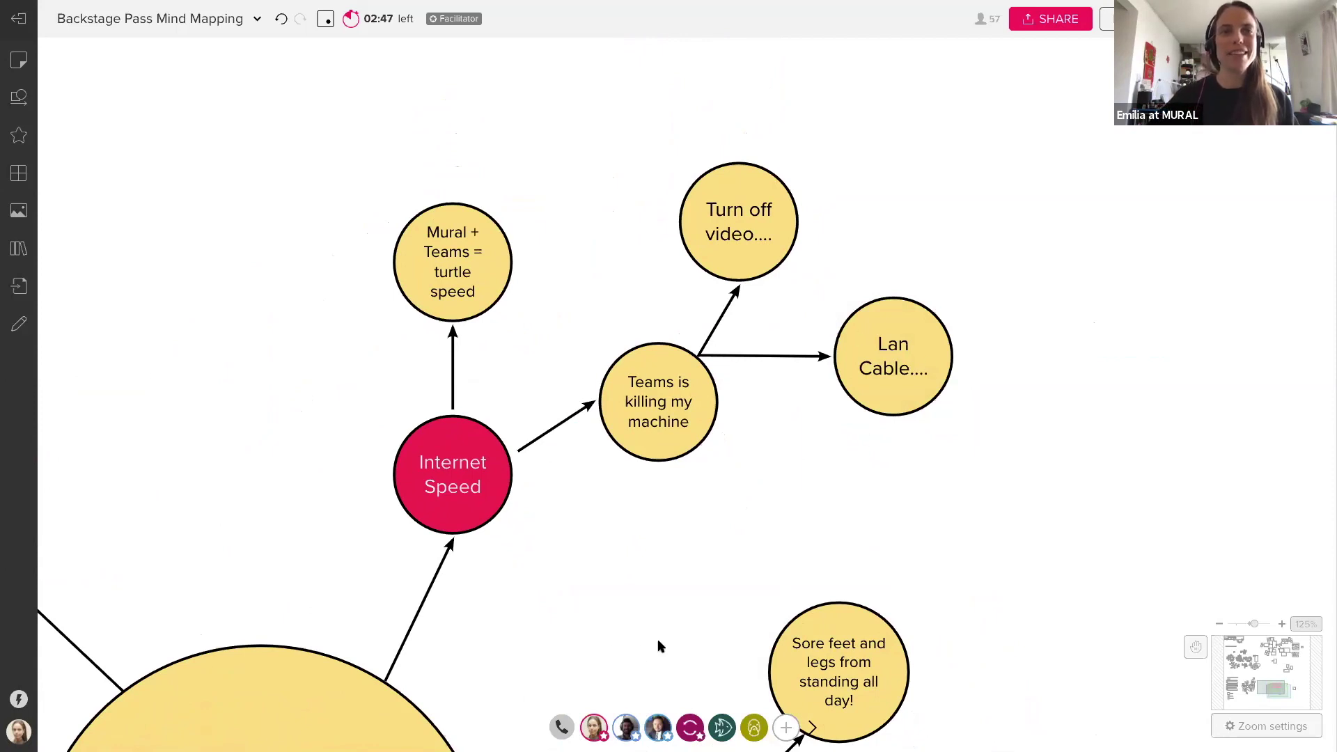
pyautogui.click(595, 727)
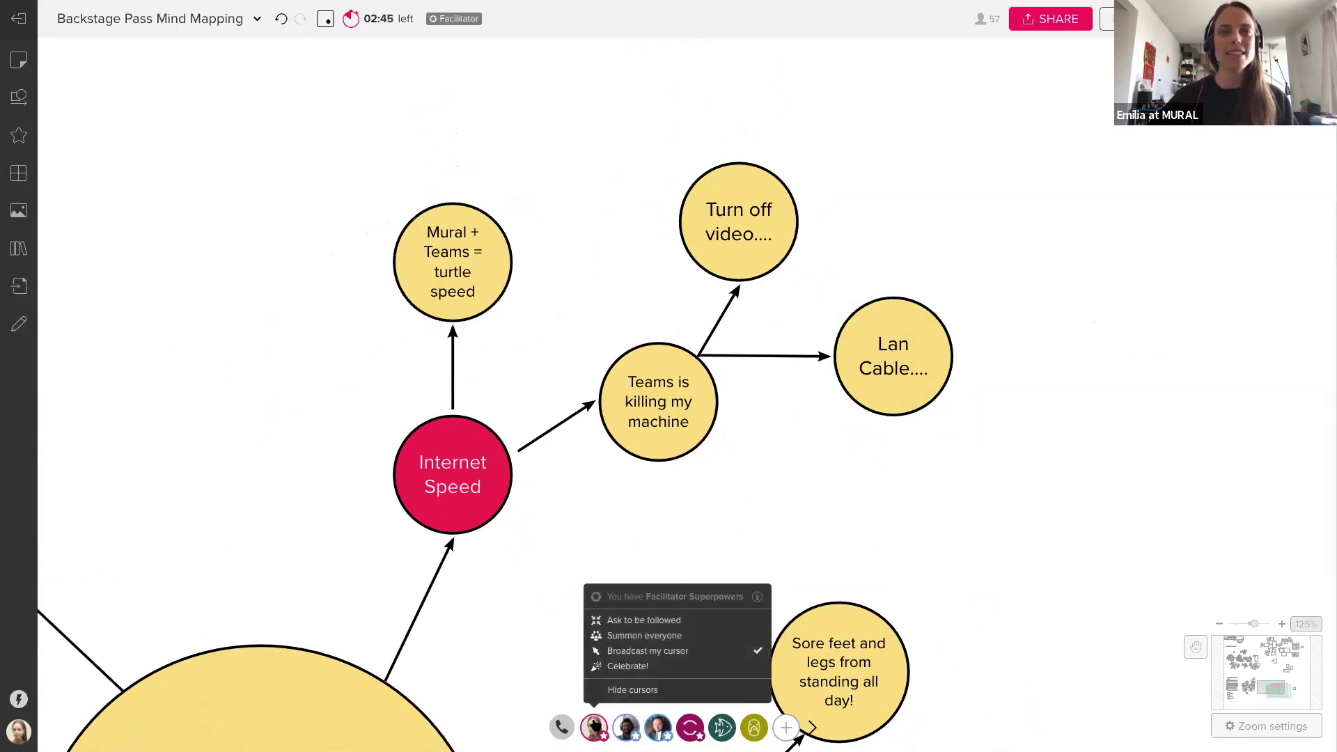
pyautogui.click(638, 622)
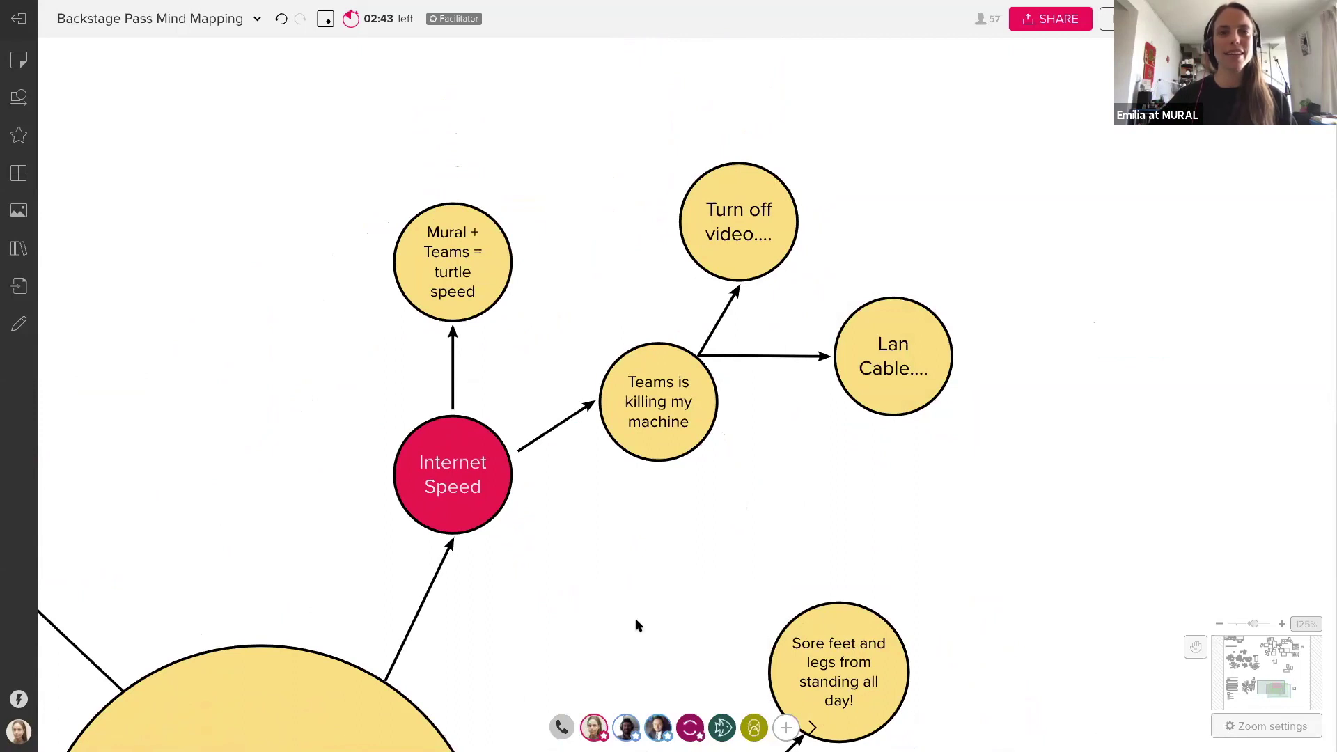
pyautogui.click(591, 729)
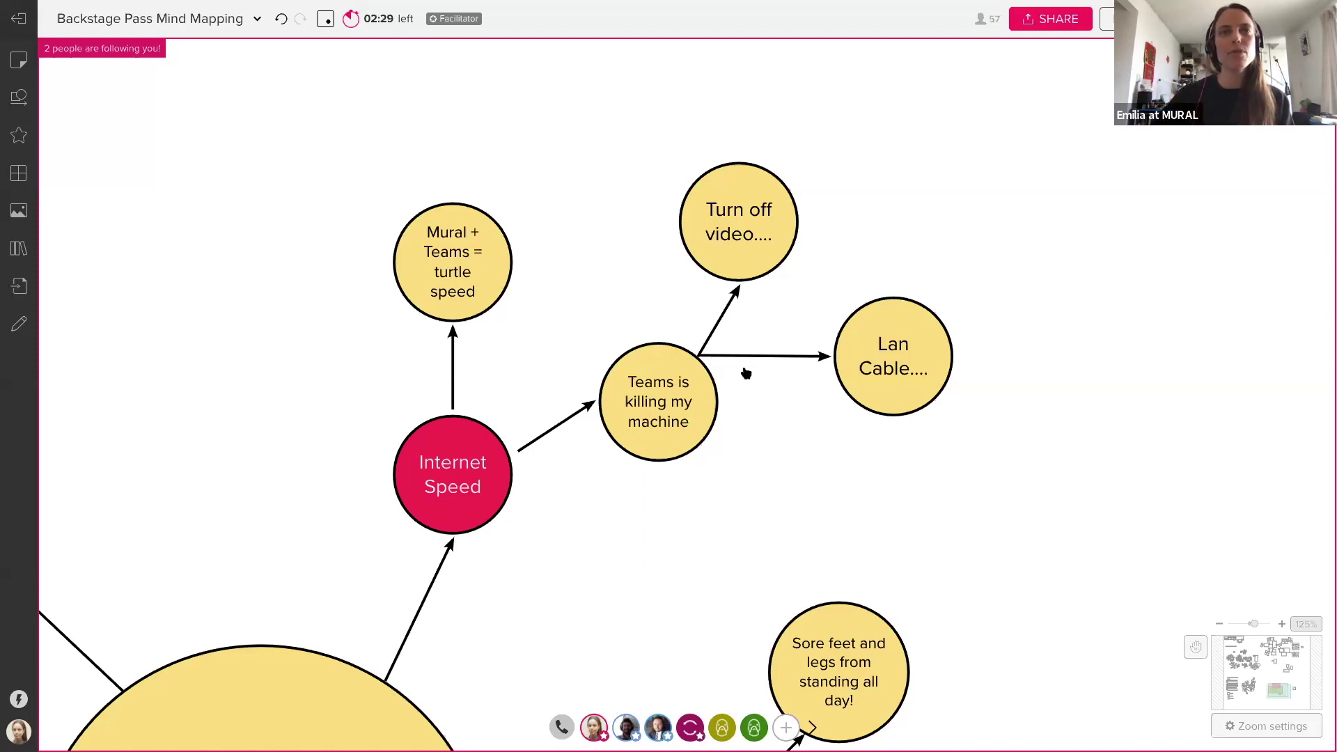
# Review the Internet Speed and Overworking branches, and the branches below the central challenges circle.
pyautogui.hscroll(3, 746, 376)
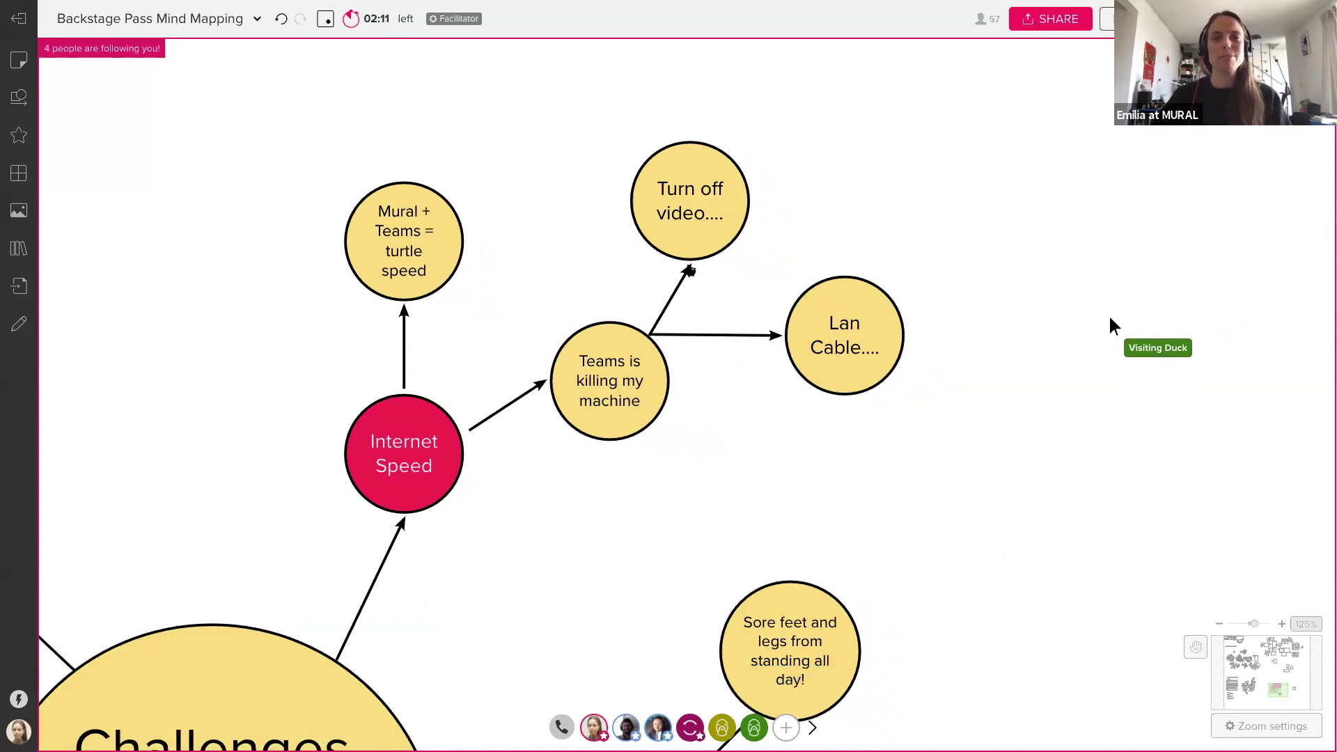
pyautogui.scroll(-5, 662, 394)
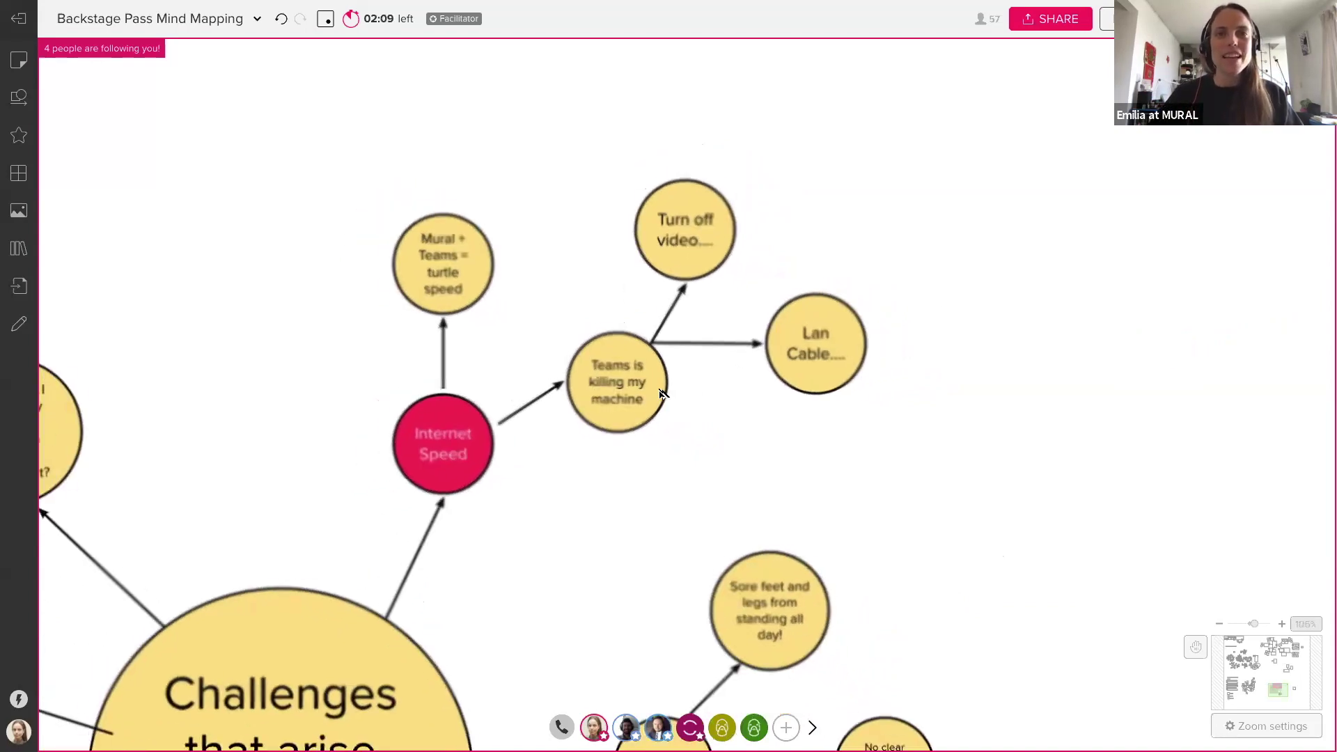
pyautogui.scroll(-3, 660, 395)
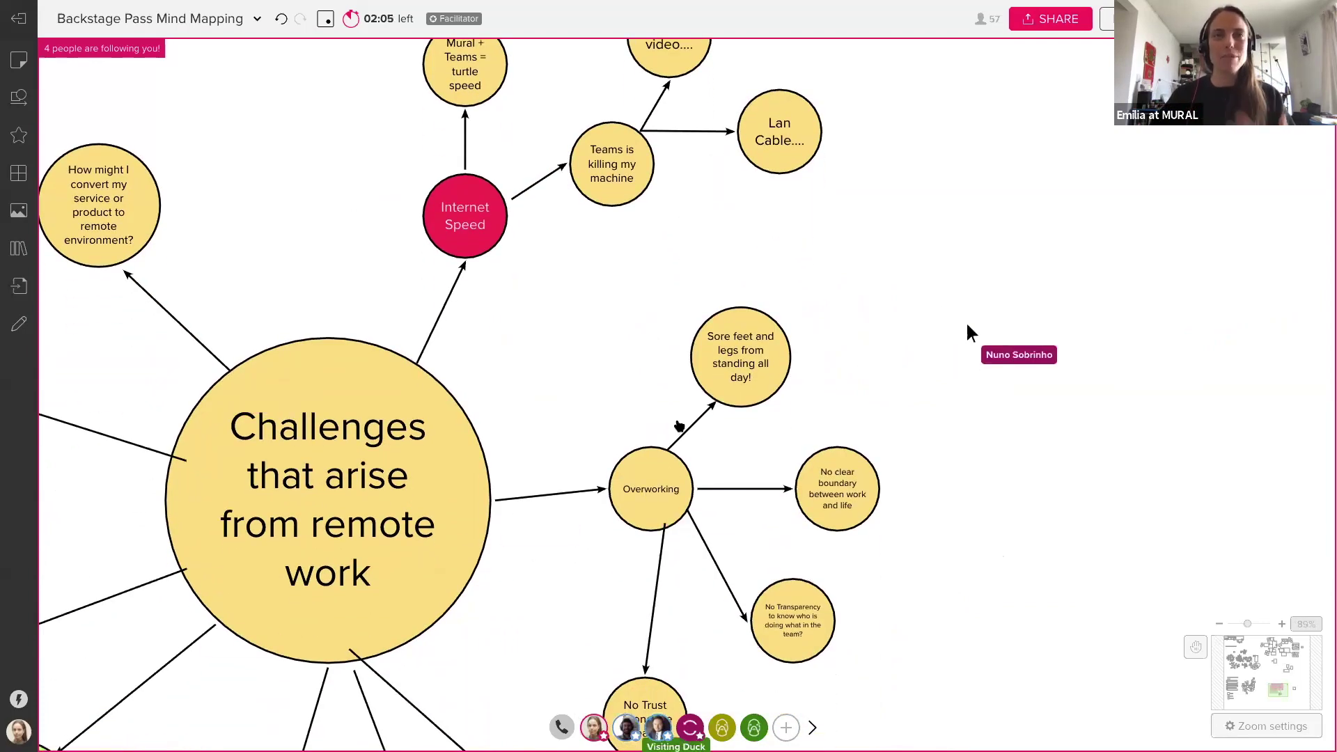
pyautogui.scroll(-3, 728, 400)
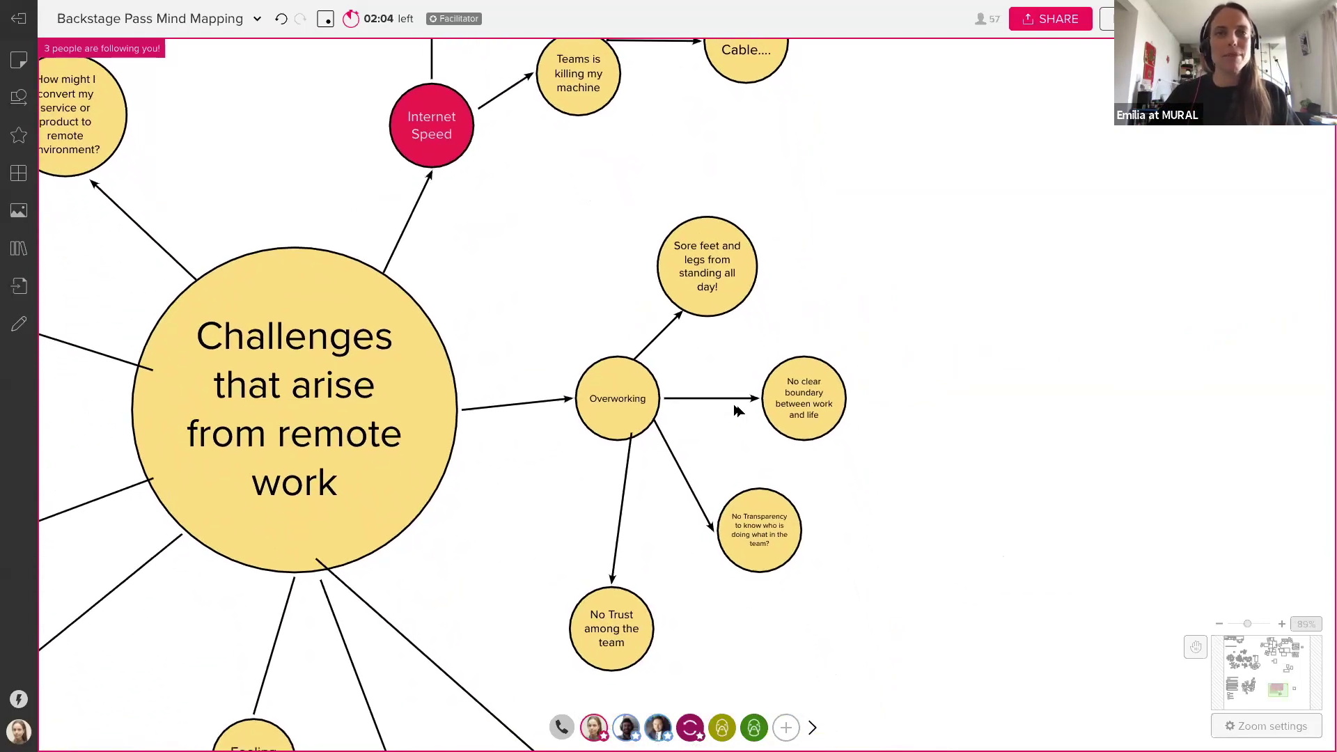
pyautogui.scroll(3, 738, 411)
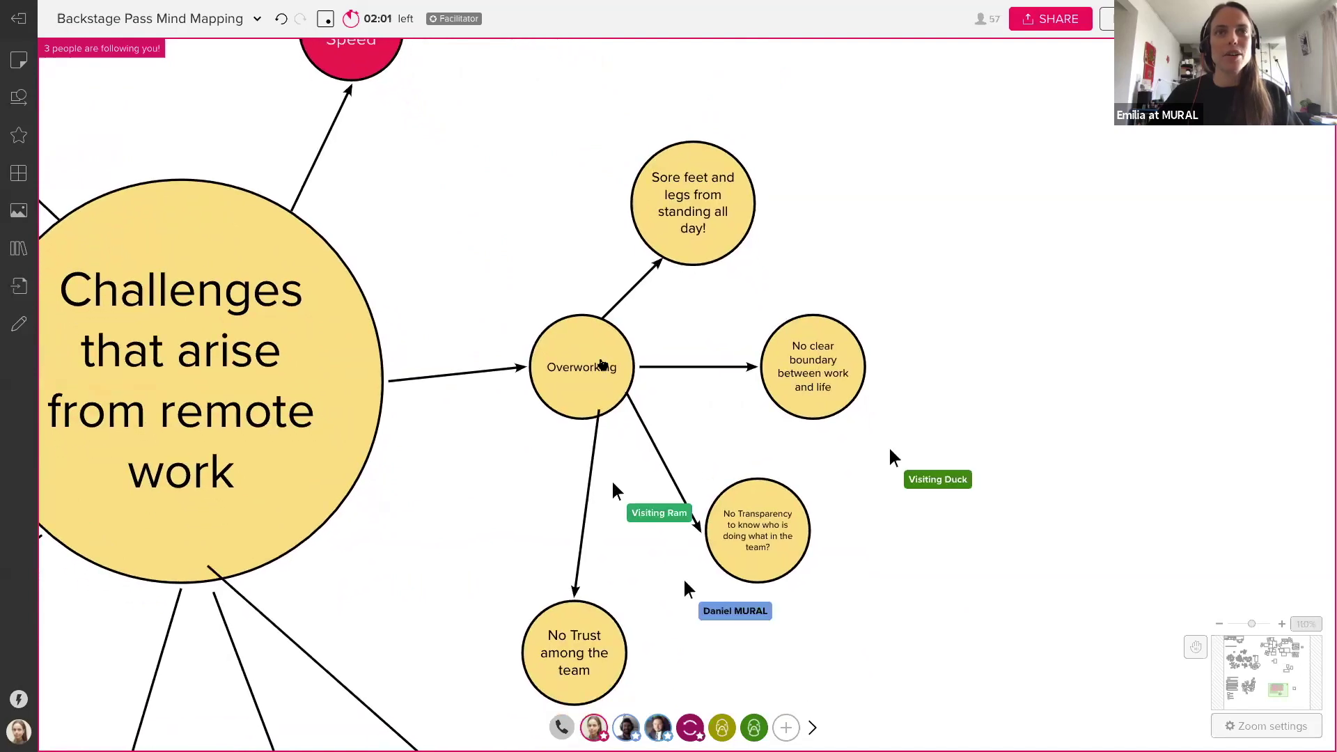
pyautogui.hscroll(-2, 601, 368)
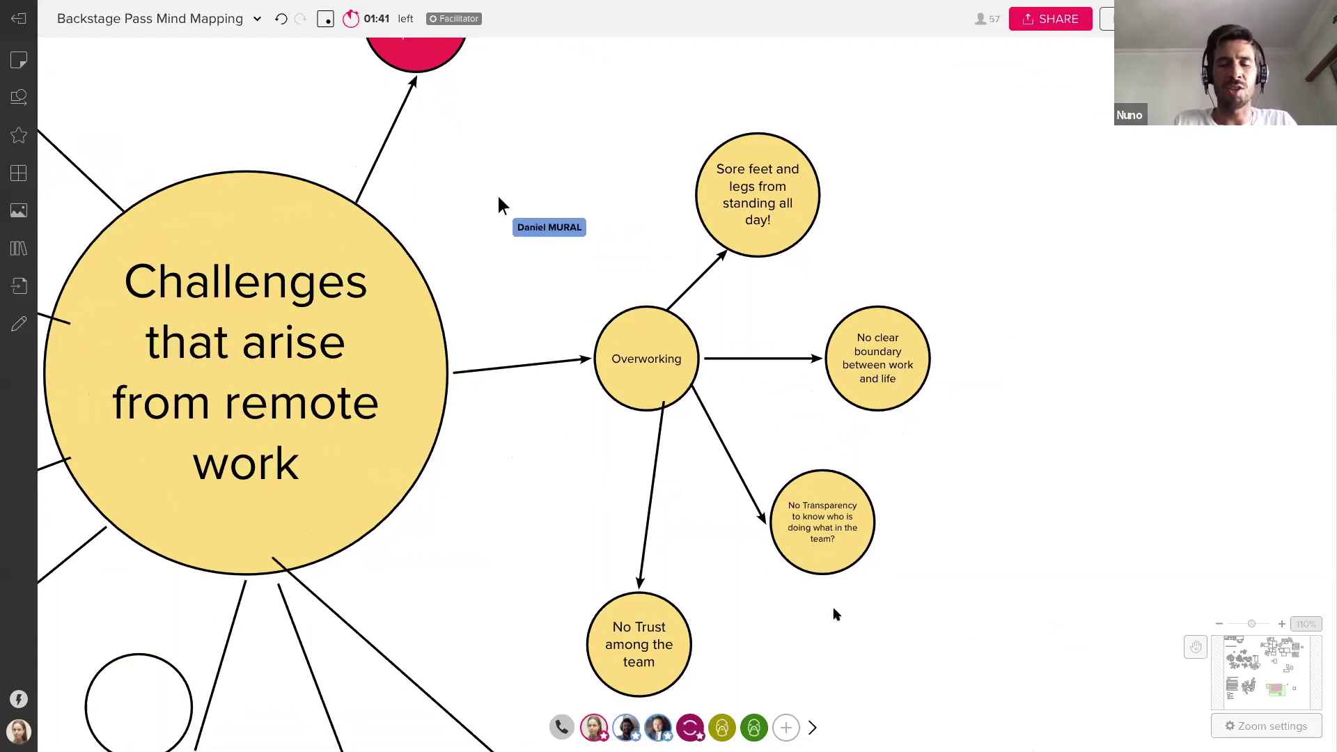
pyautogui.scroll(-3, 836, 614)
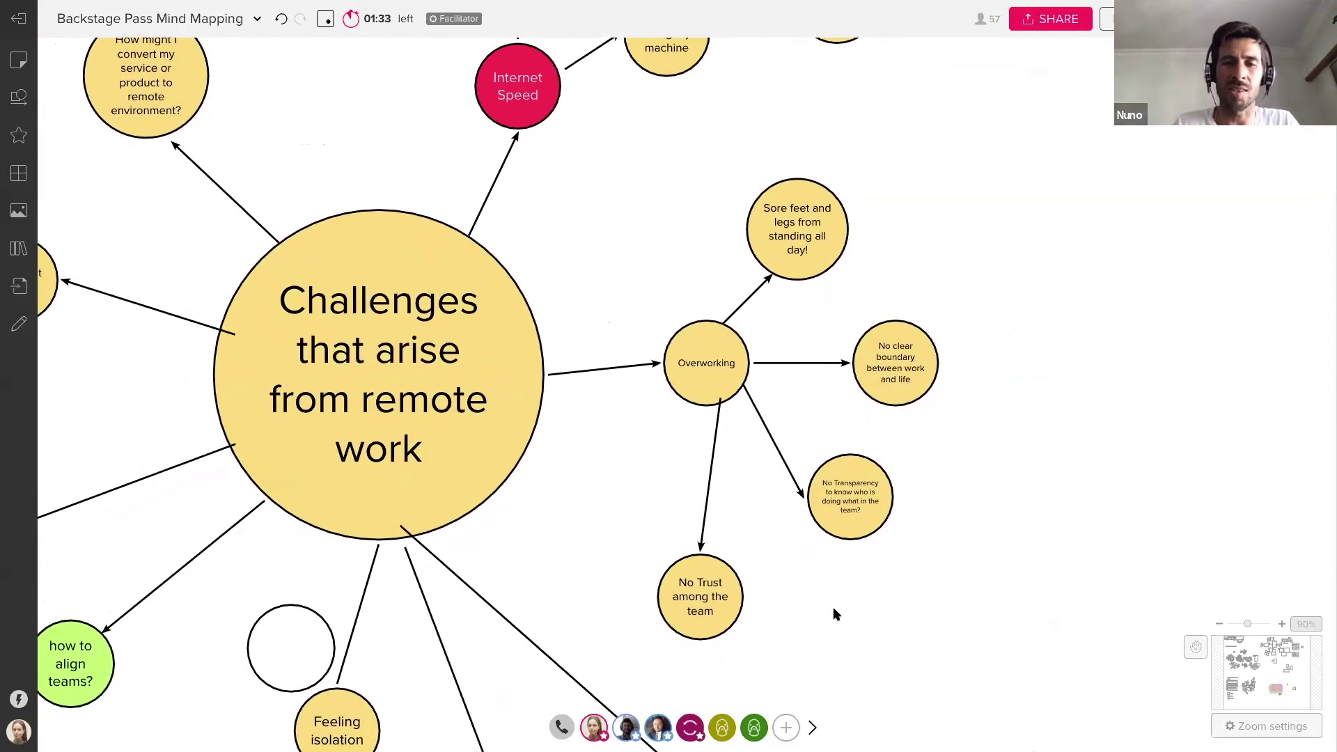
pyautogui.scroll(-3, 836, 614)
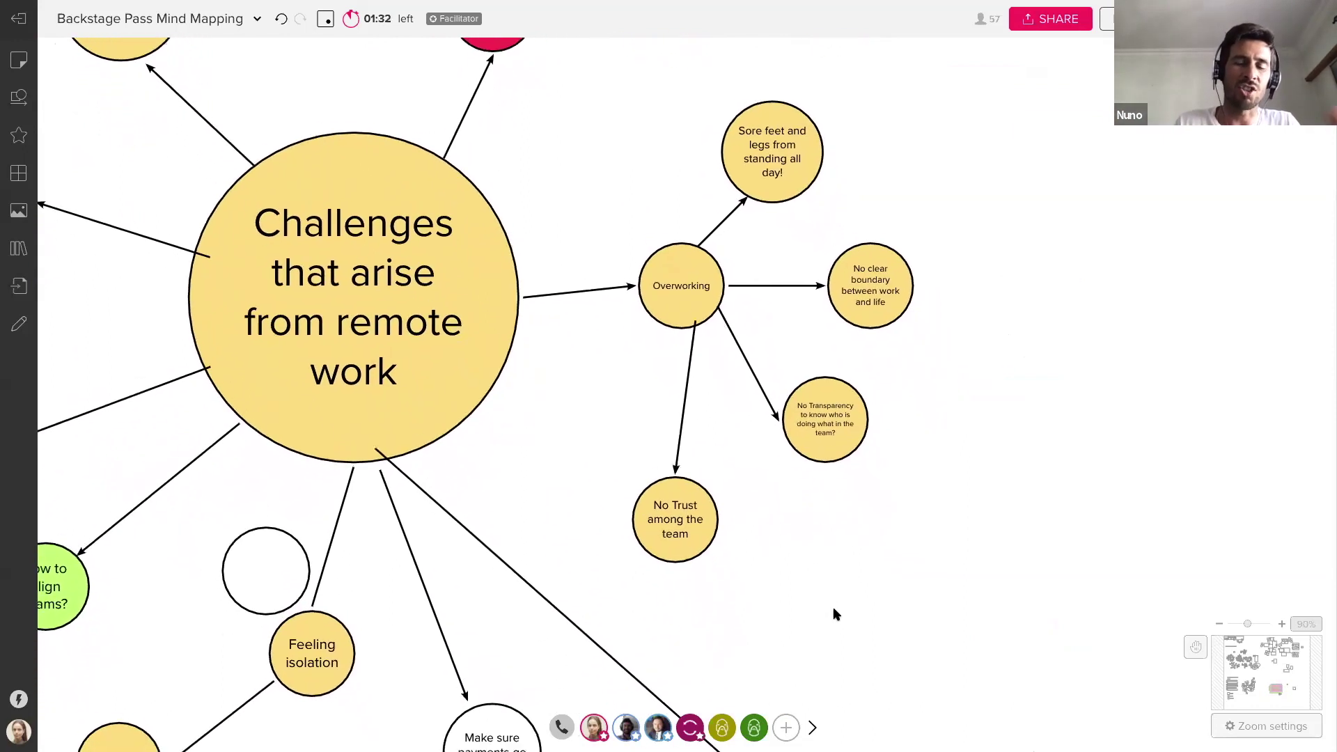
pyautogui.scroll(-5, 836, 614)
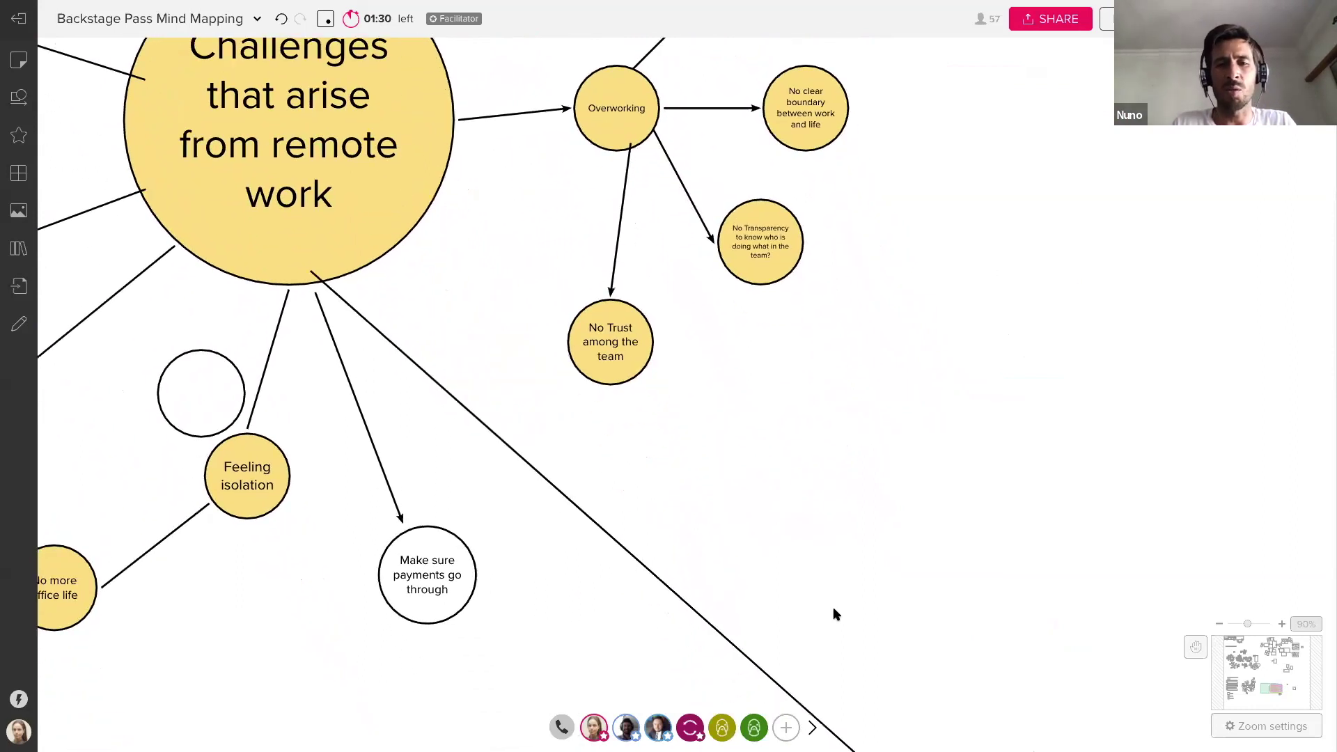
pyautogui.scroll(-10, 835, 614)
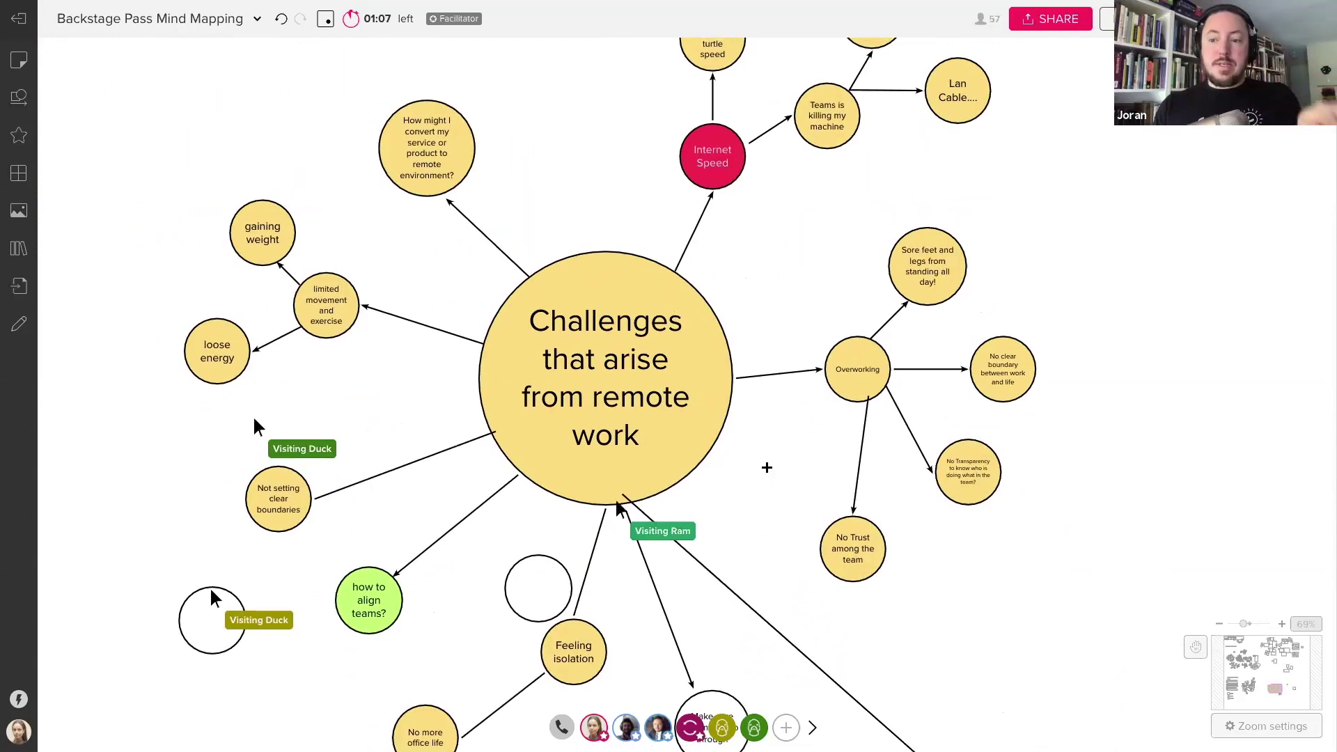
pyautogui.click(728, 387)
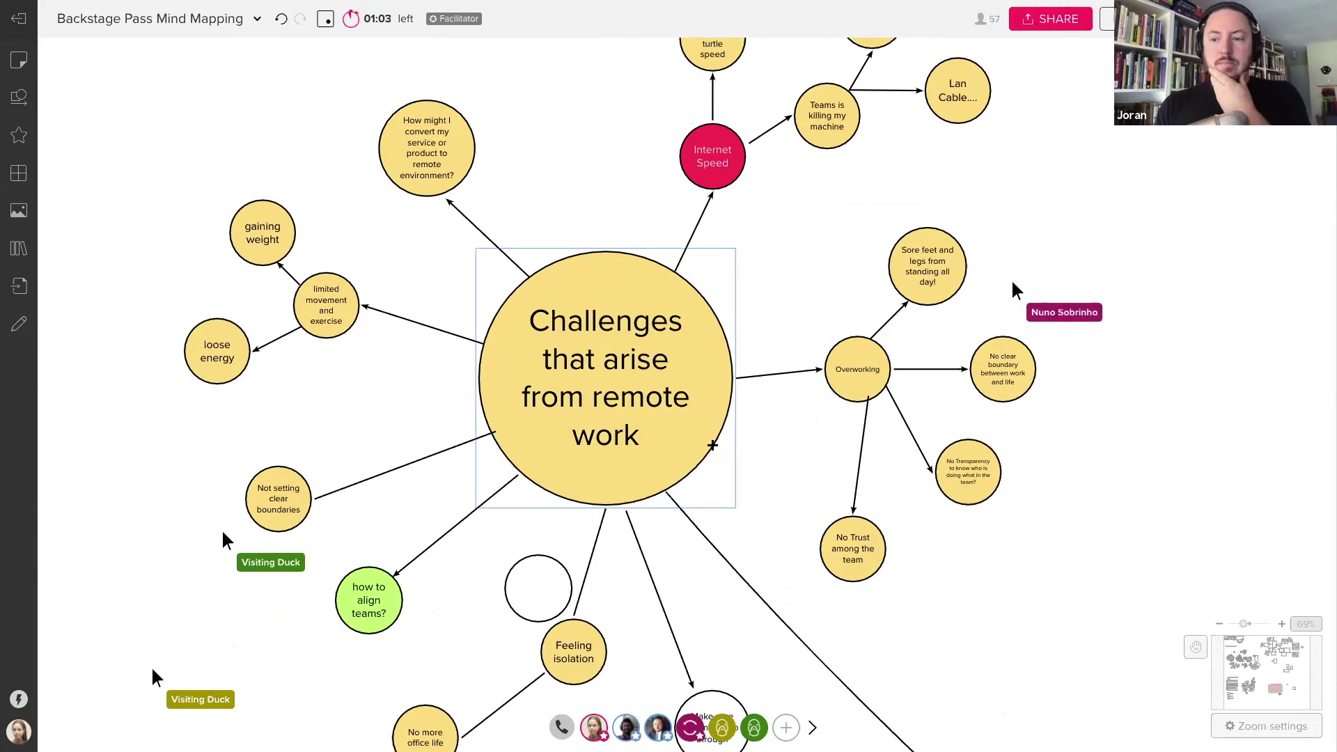
pyautogui.click(762, 452)
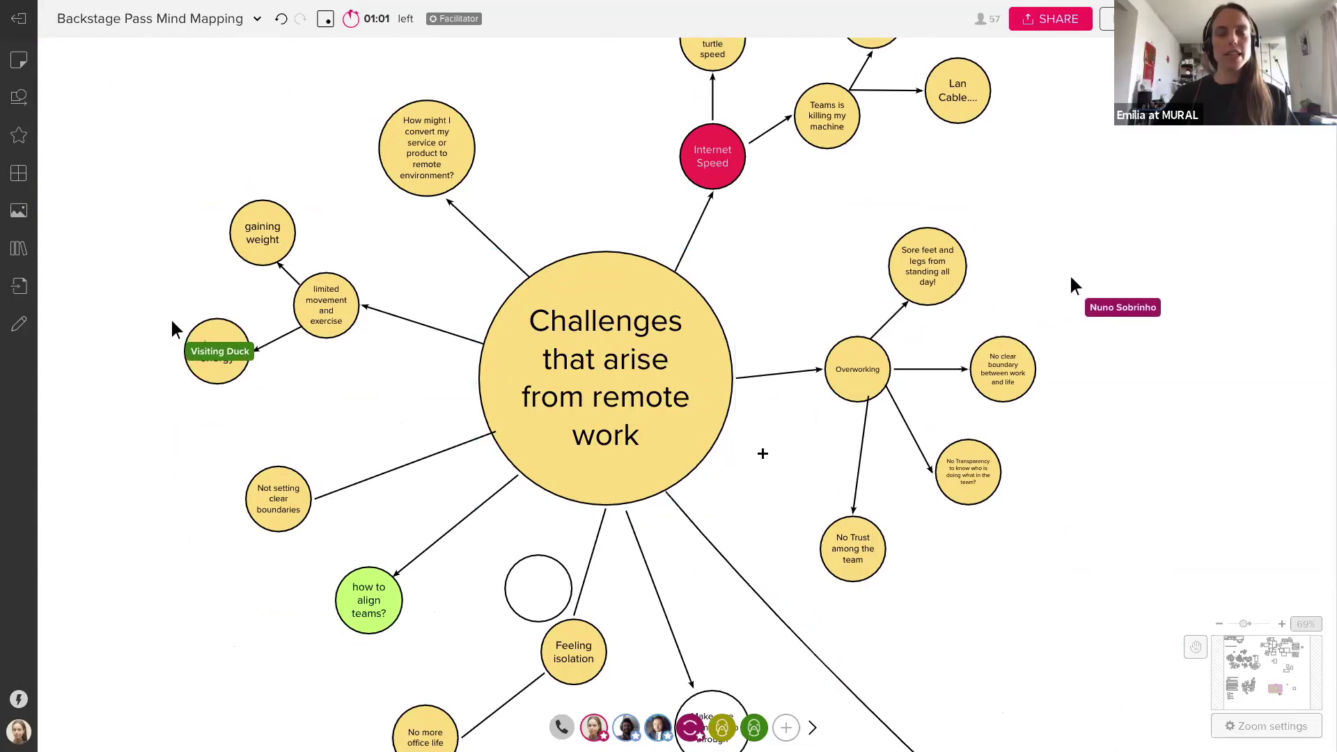